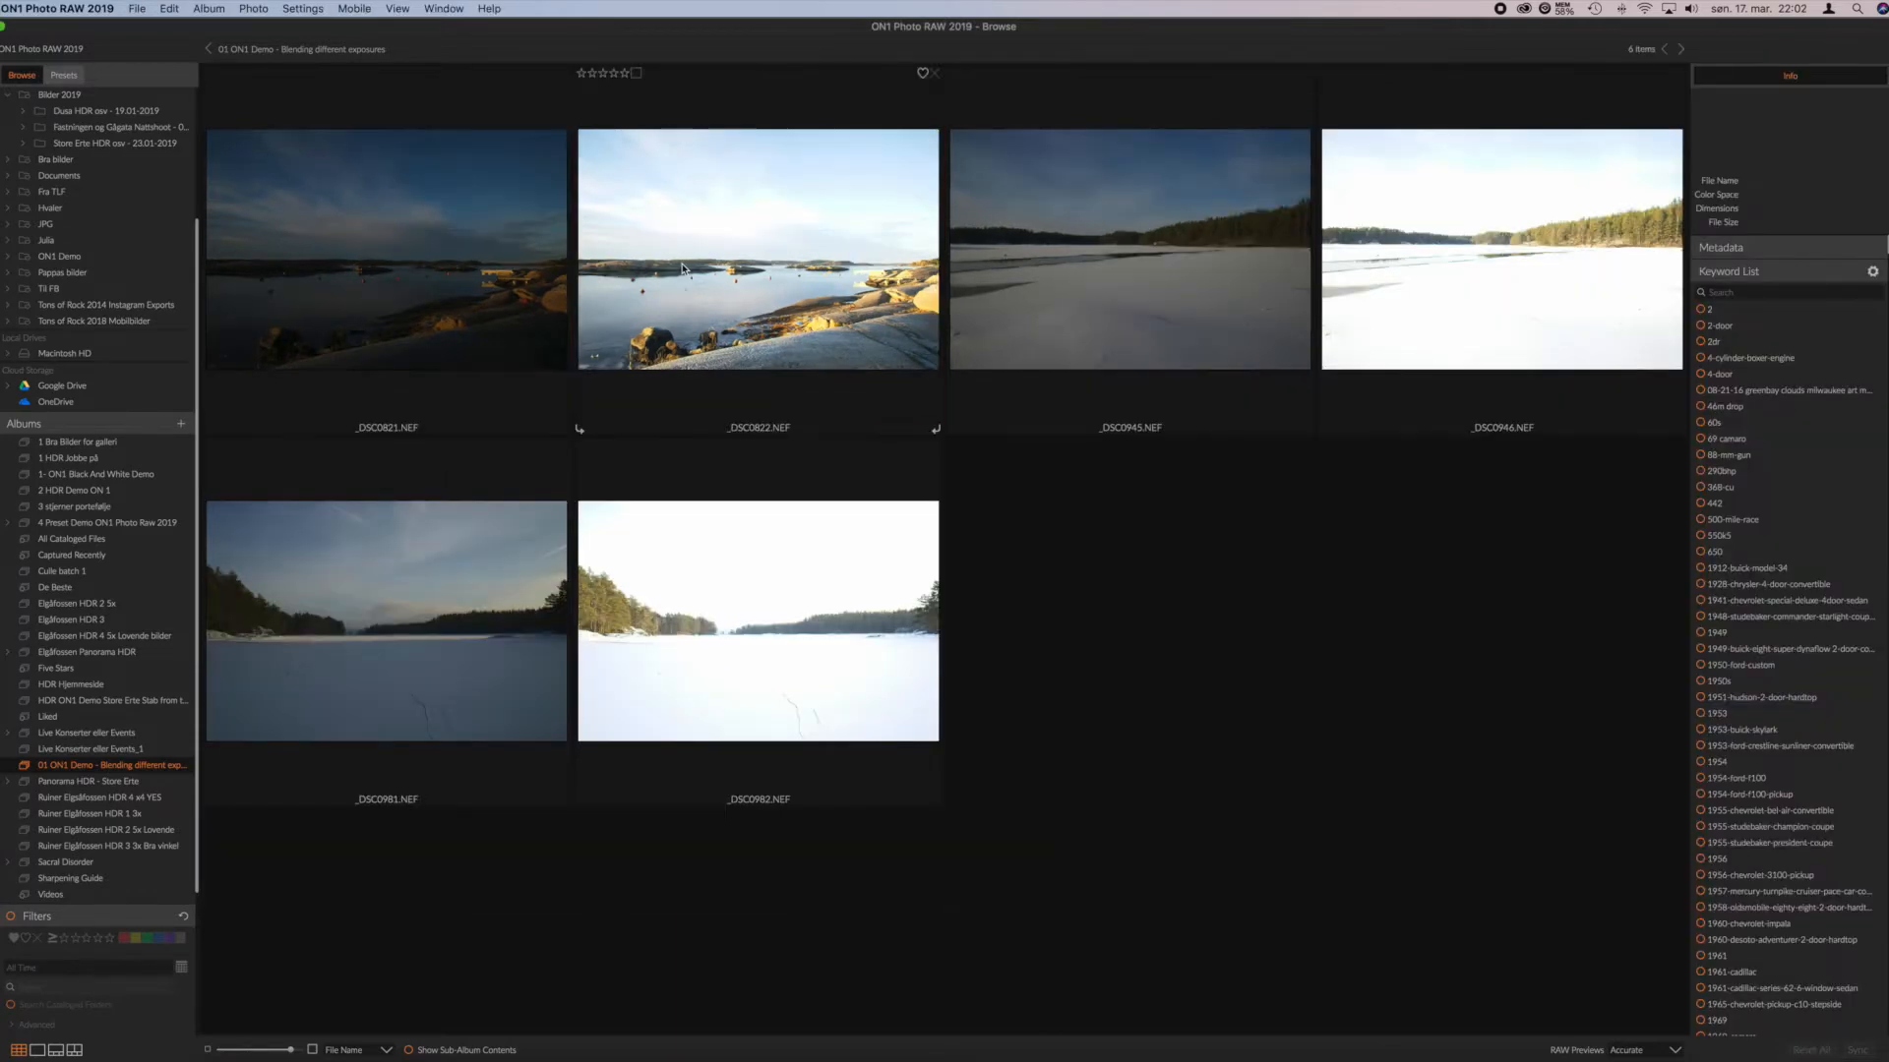
Step: Open the photos _DSC0821.NEF and _DSC0822.NEF together as layers combined into a new photo
click(758, 249)
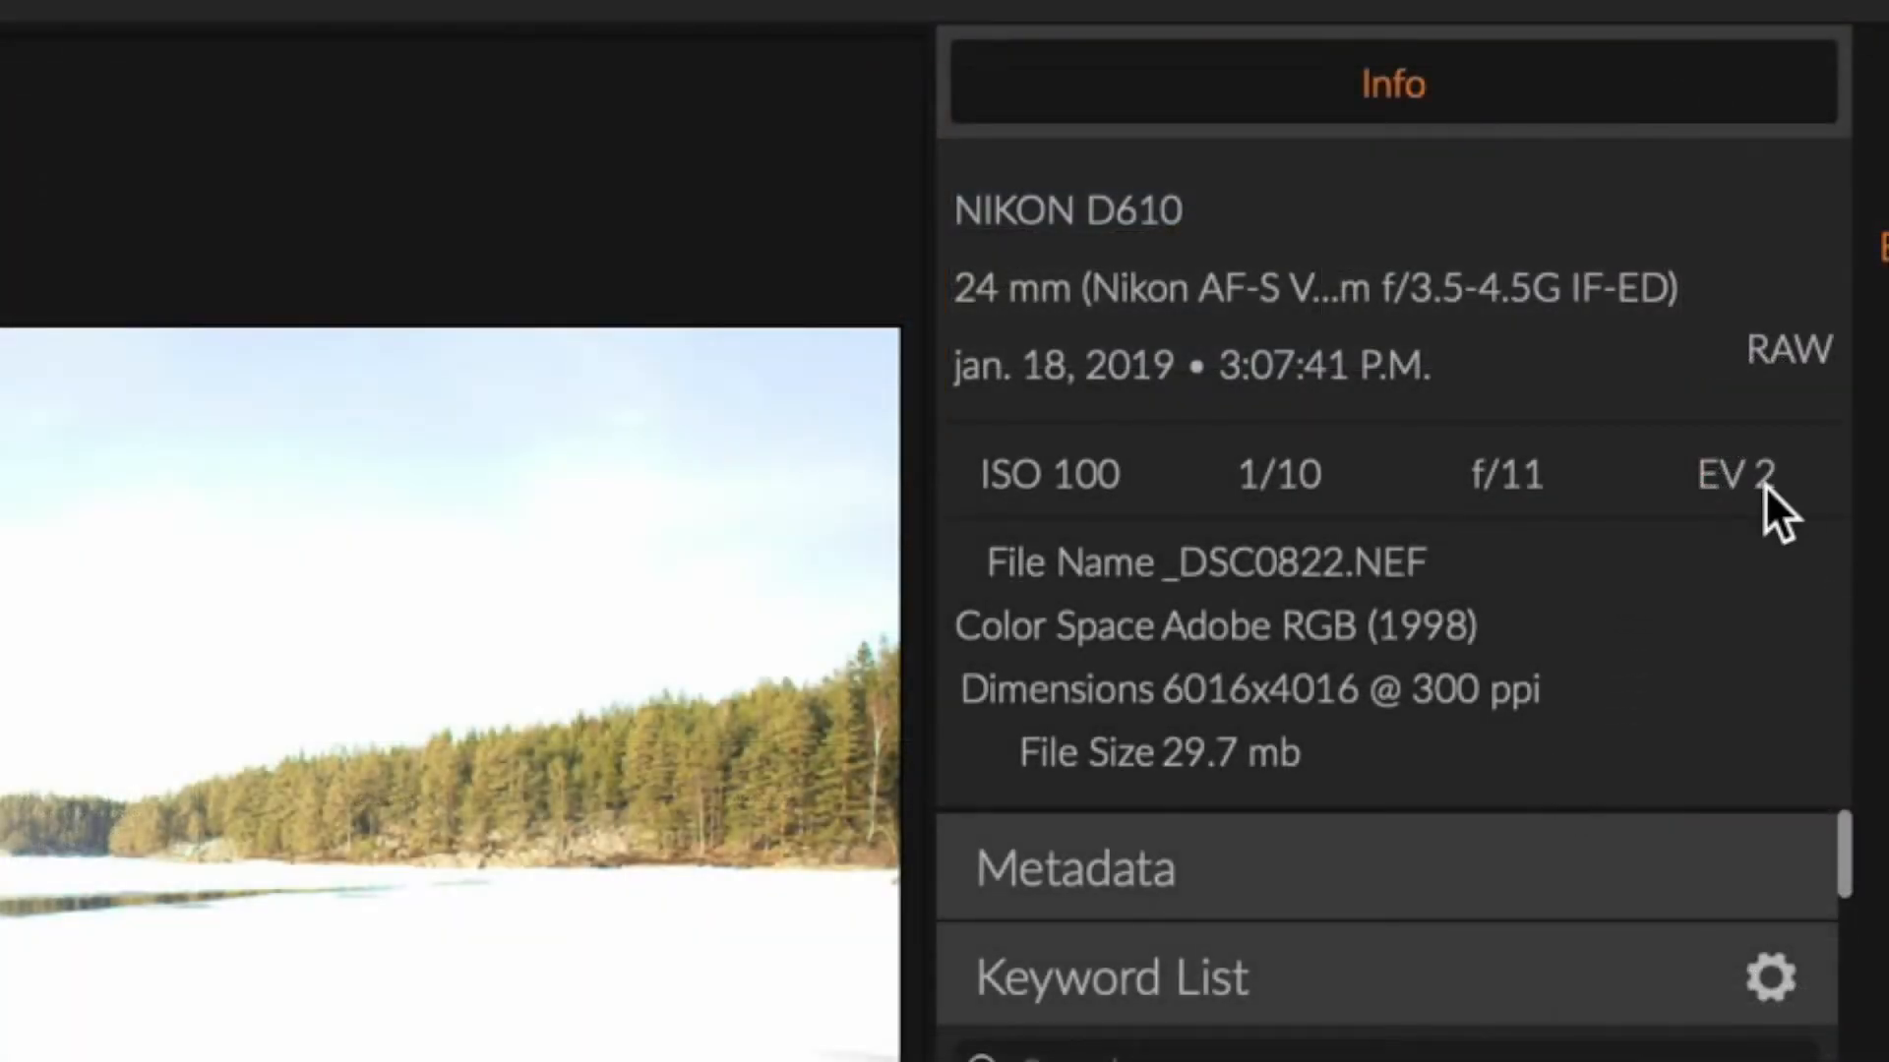
mouse_move(1765, 486)
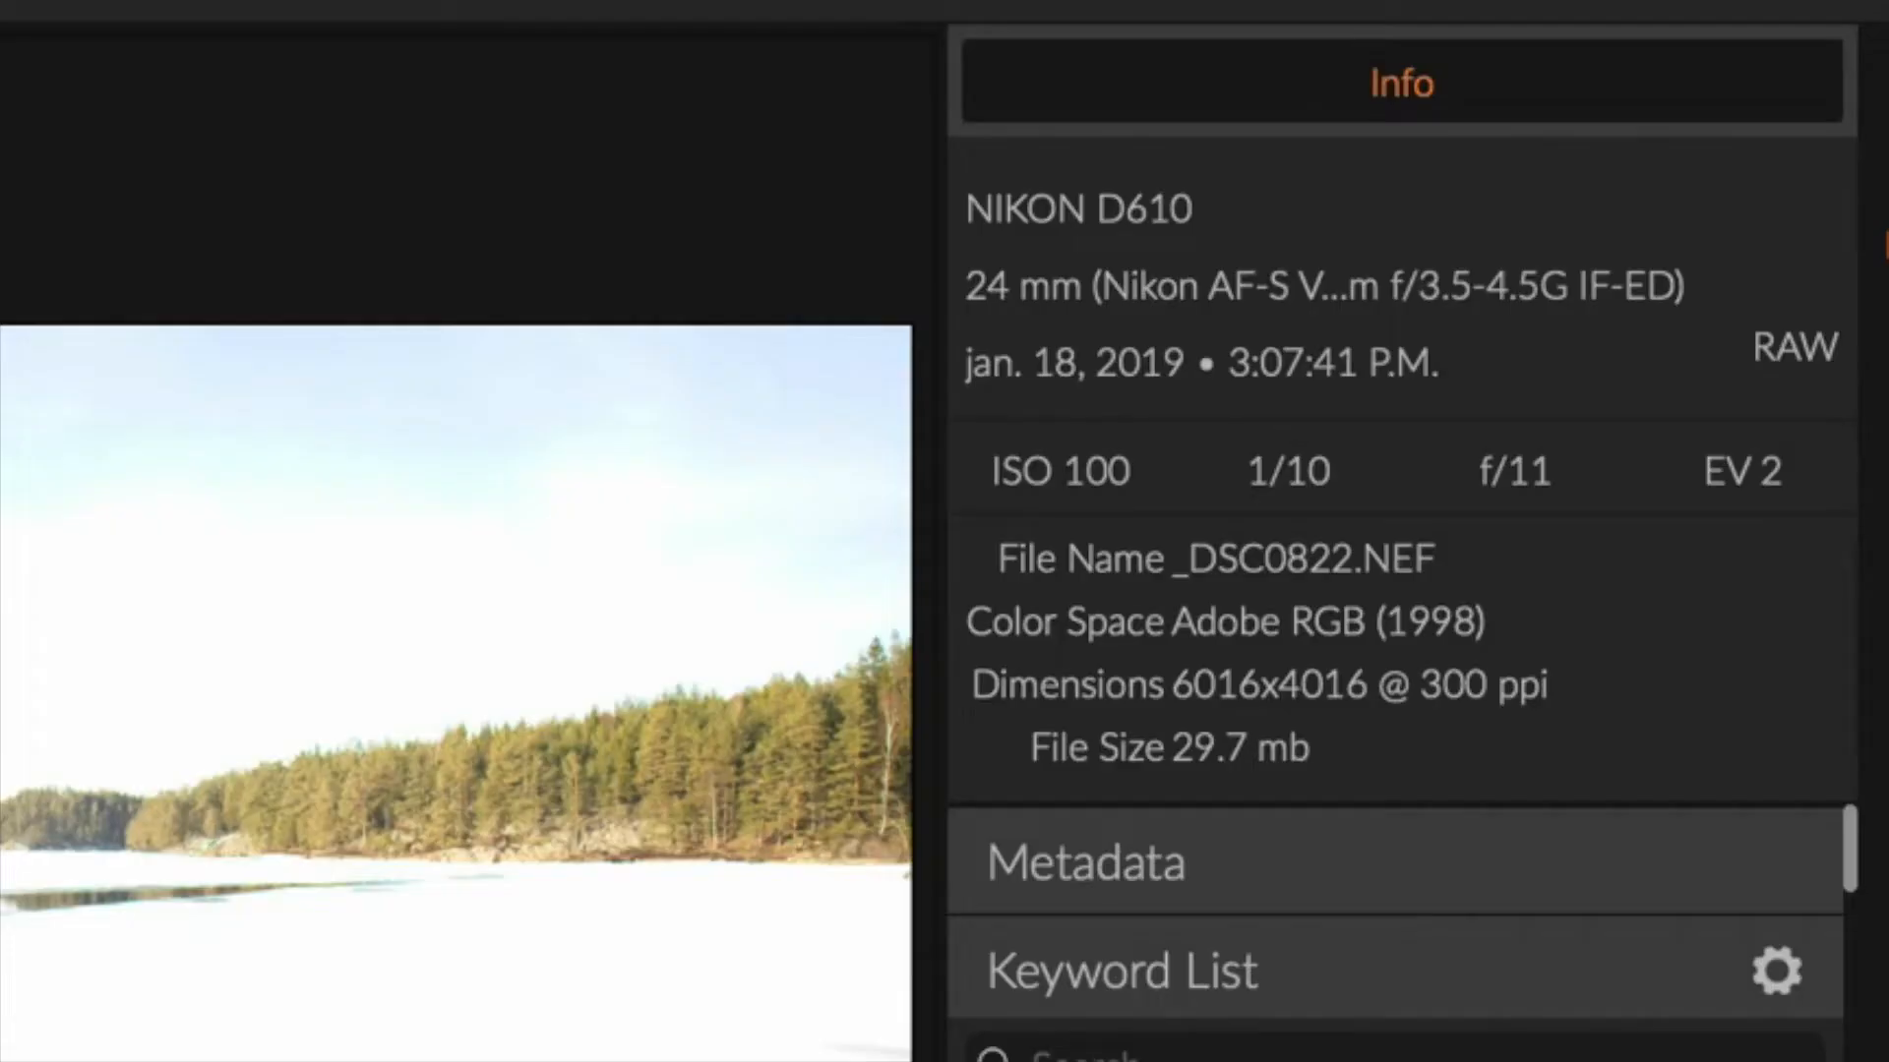
click(500, 321)
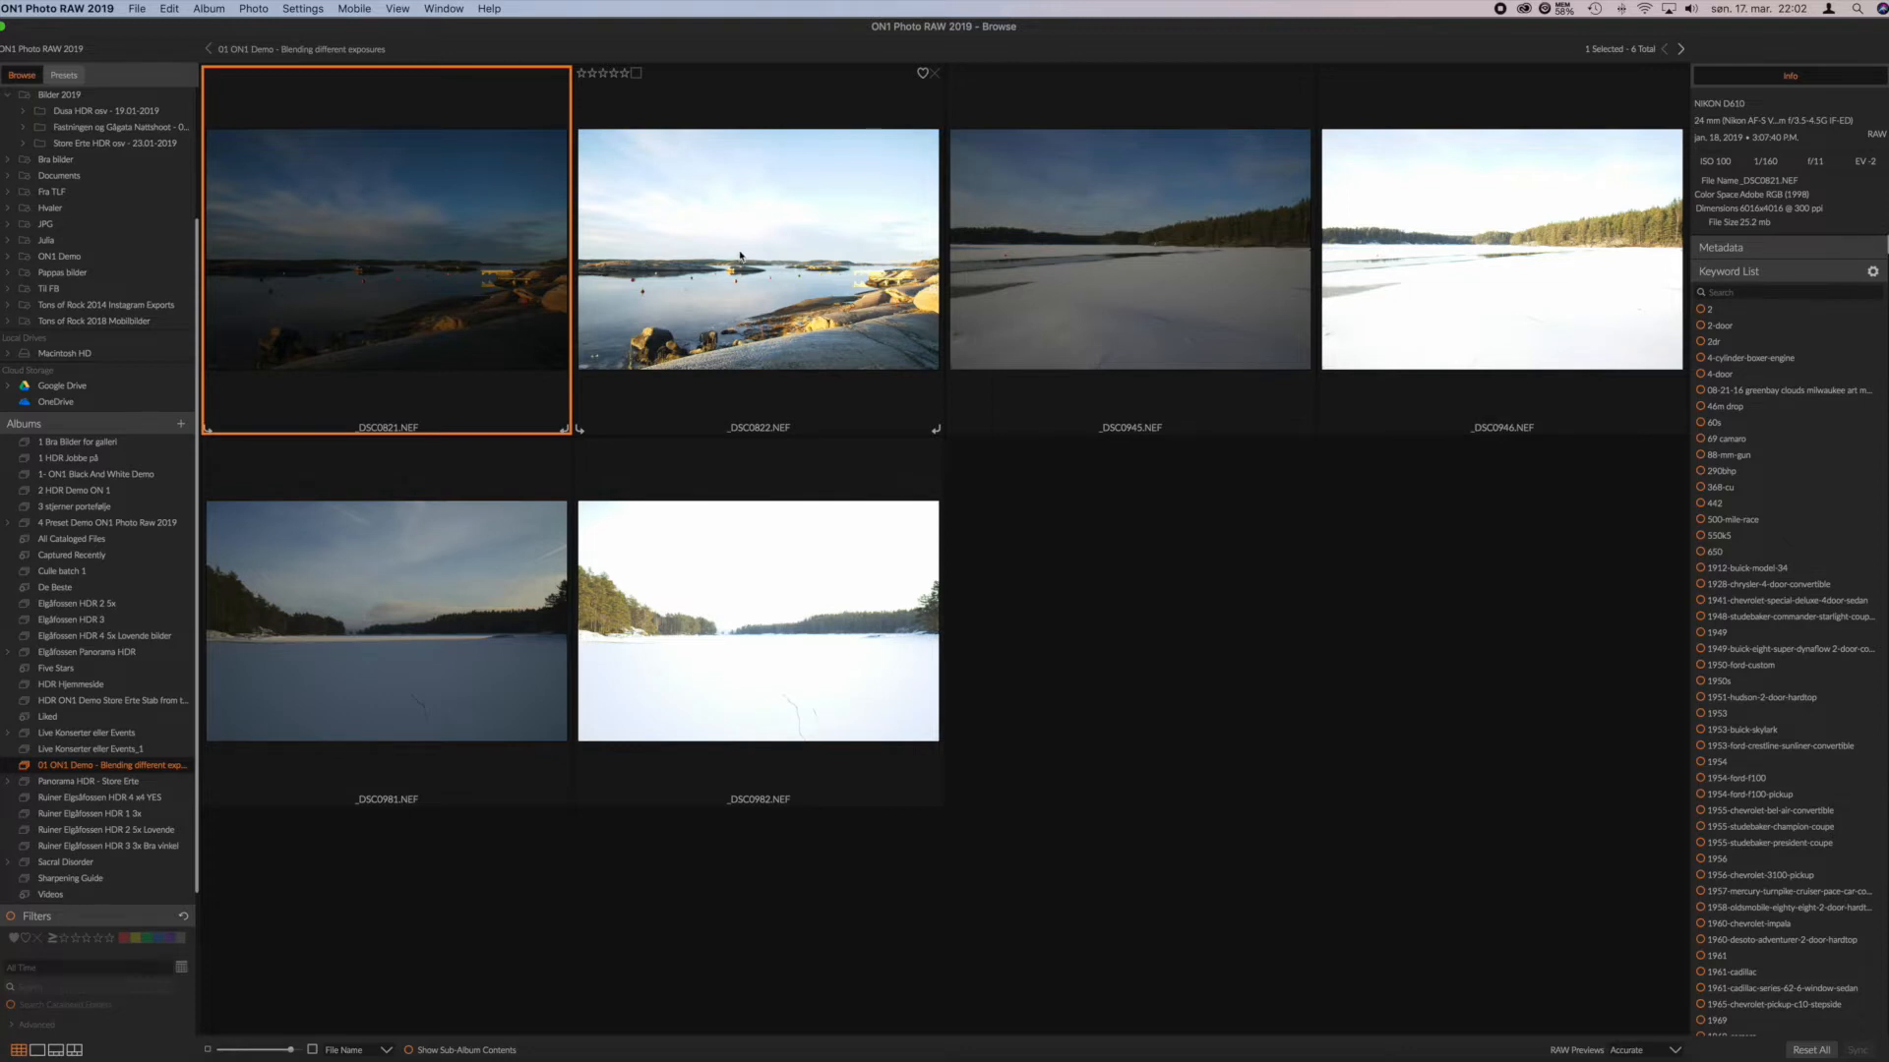
shift+click(698, 286)
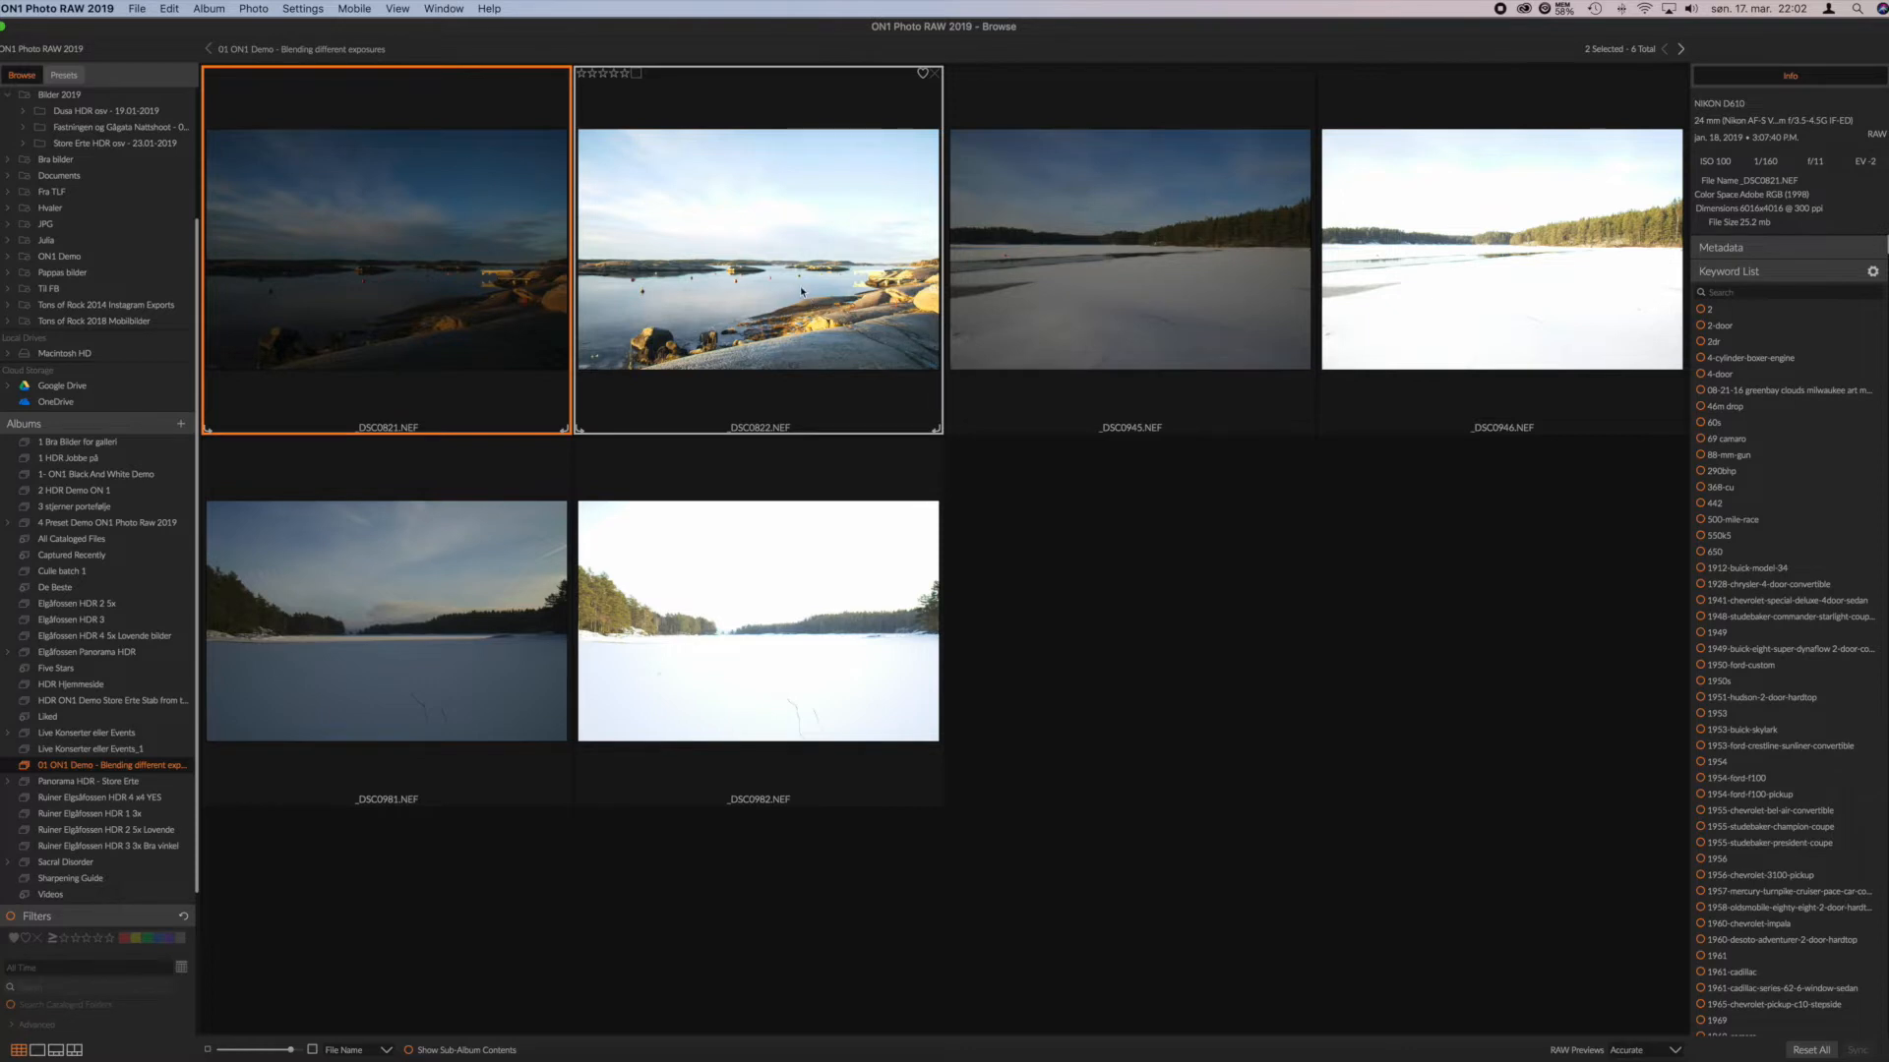
right_click(799, 251)
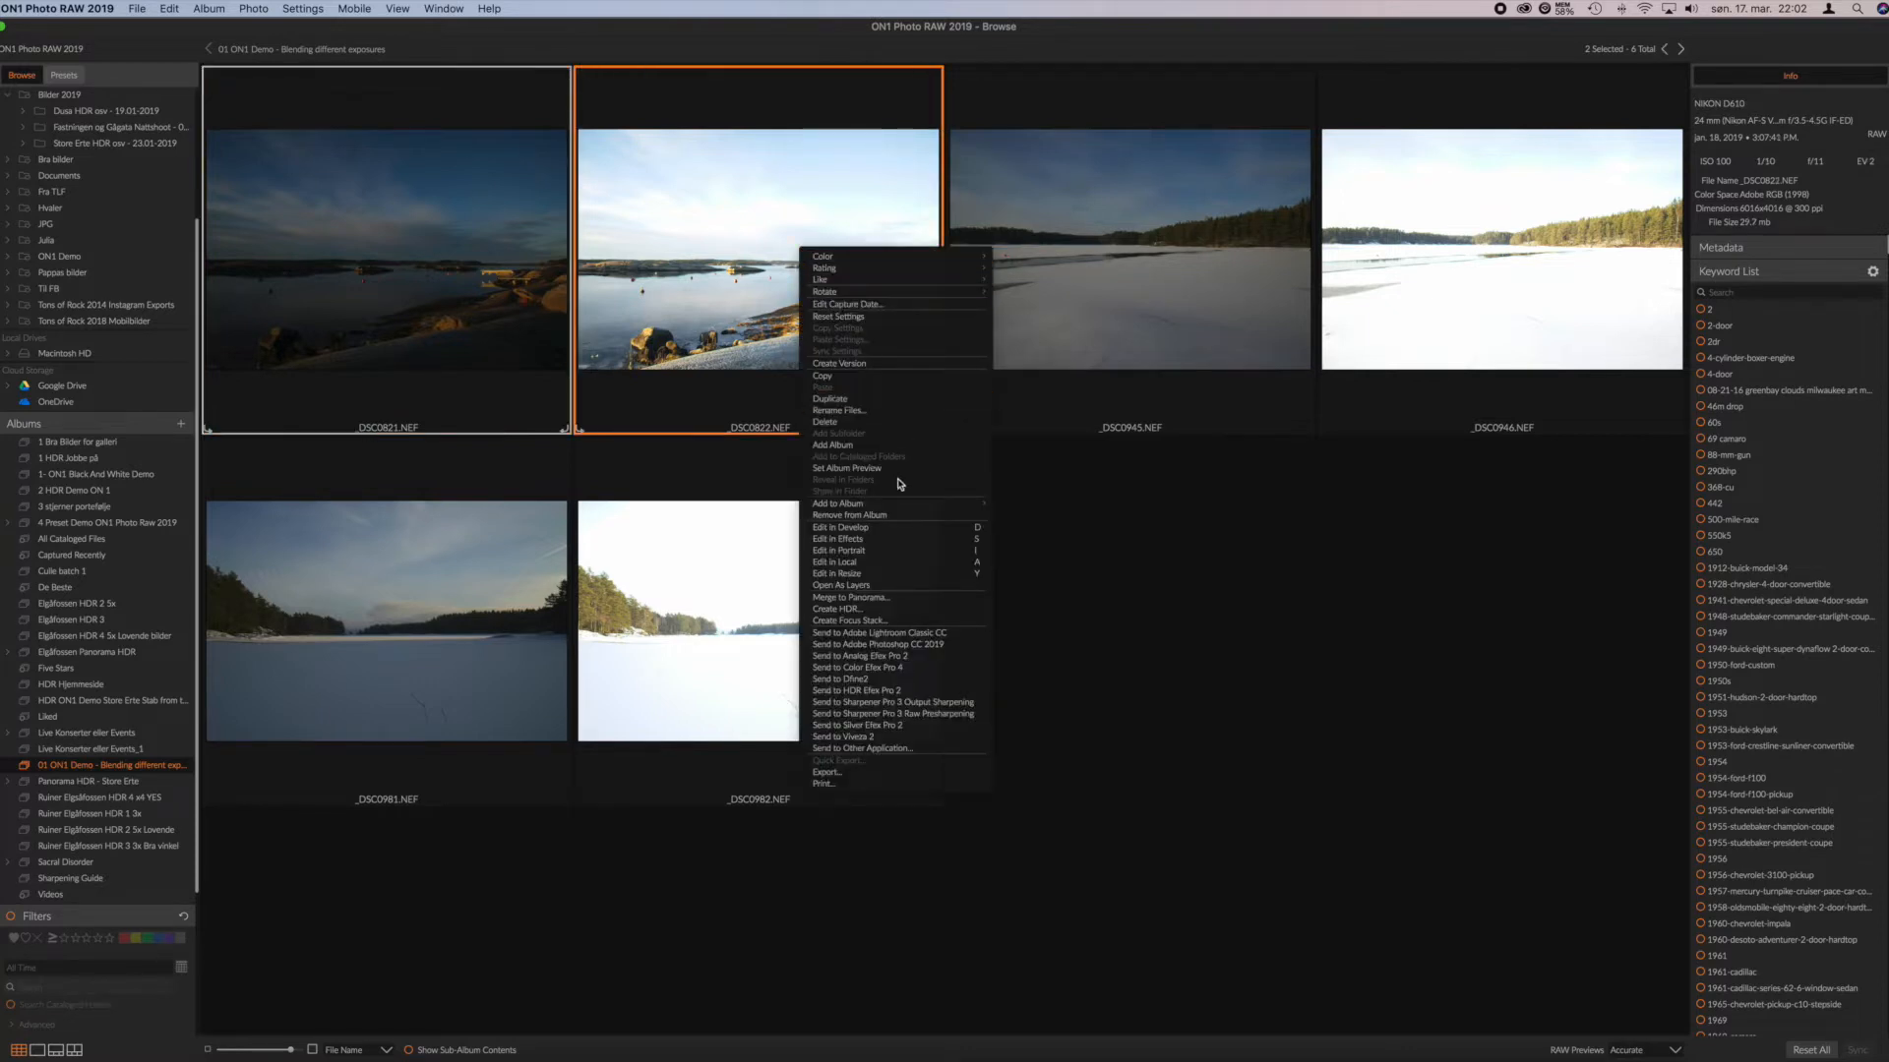
click(934, 585)
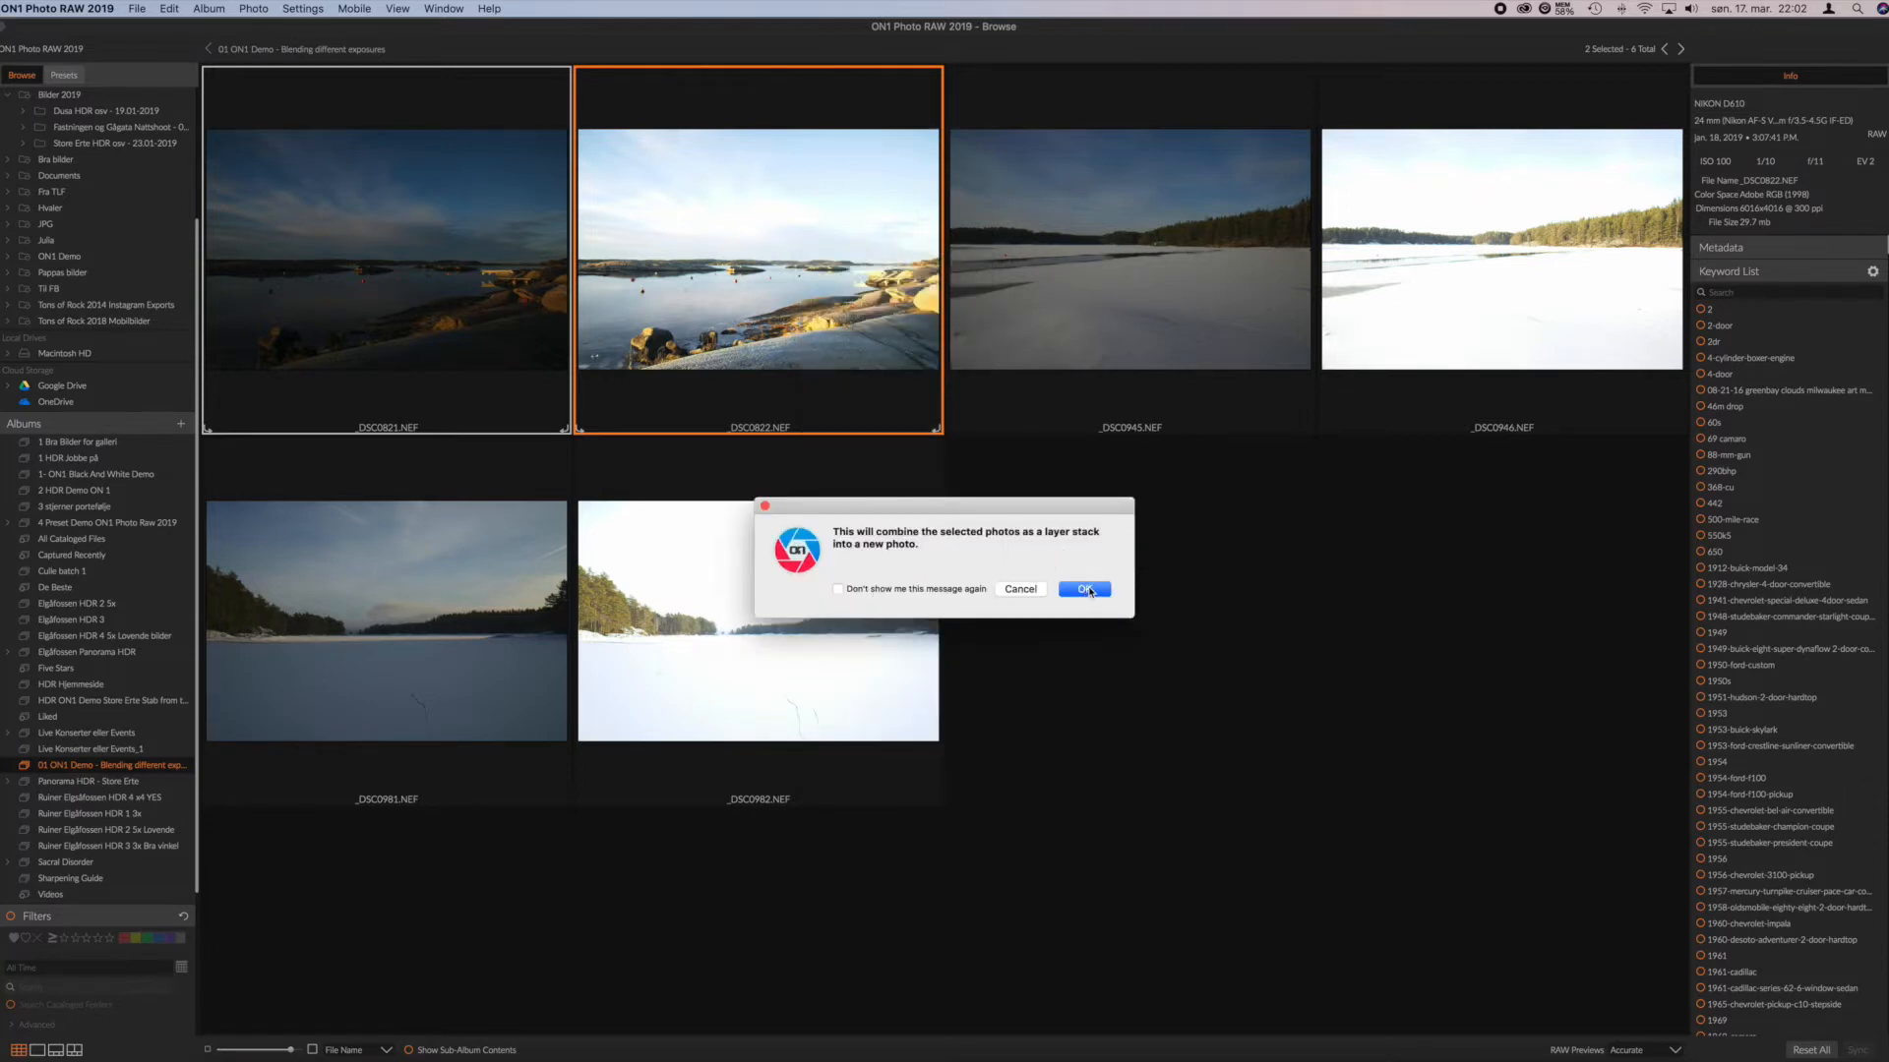
click(1087, 590)
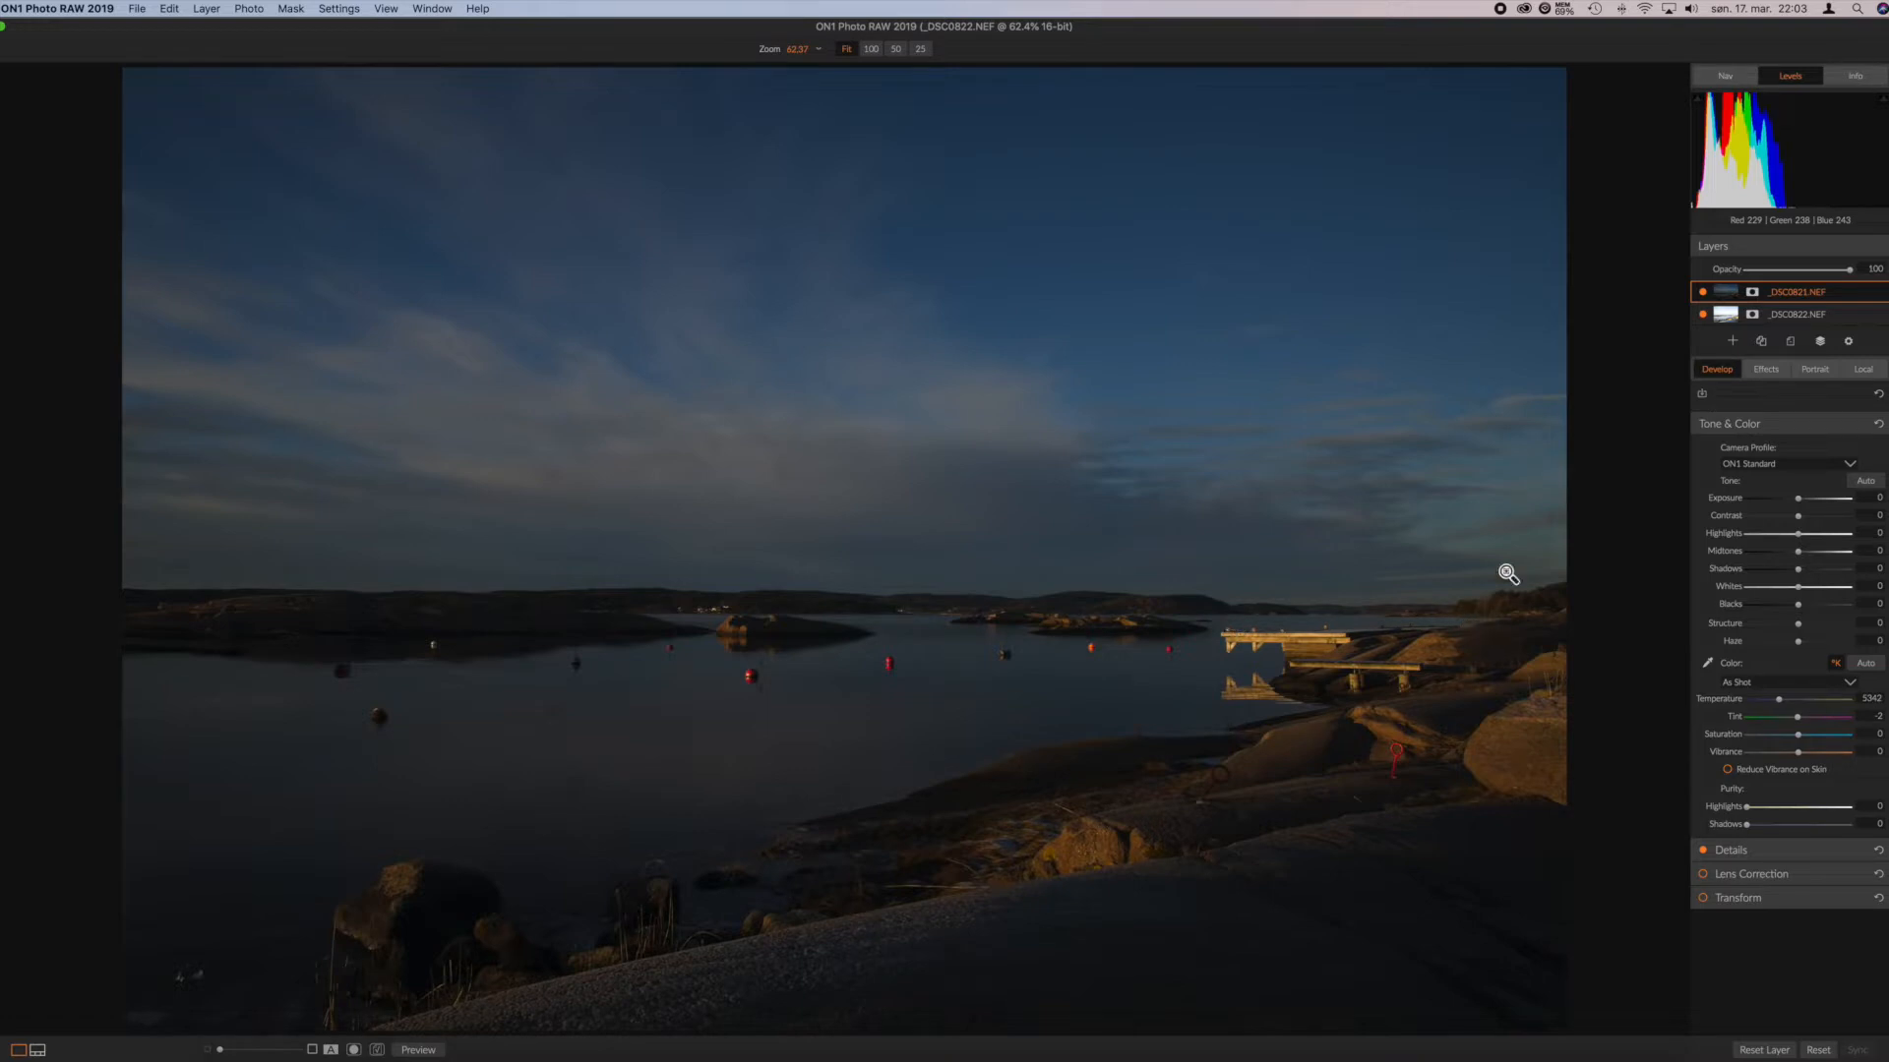
Step: Hide the dark _DSC0821.NEF layer, select the _DSC0822.NEF layer and check it with the clipping overlay
click(1785, 314)
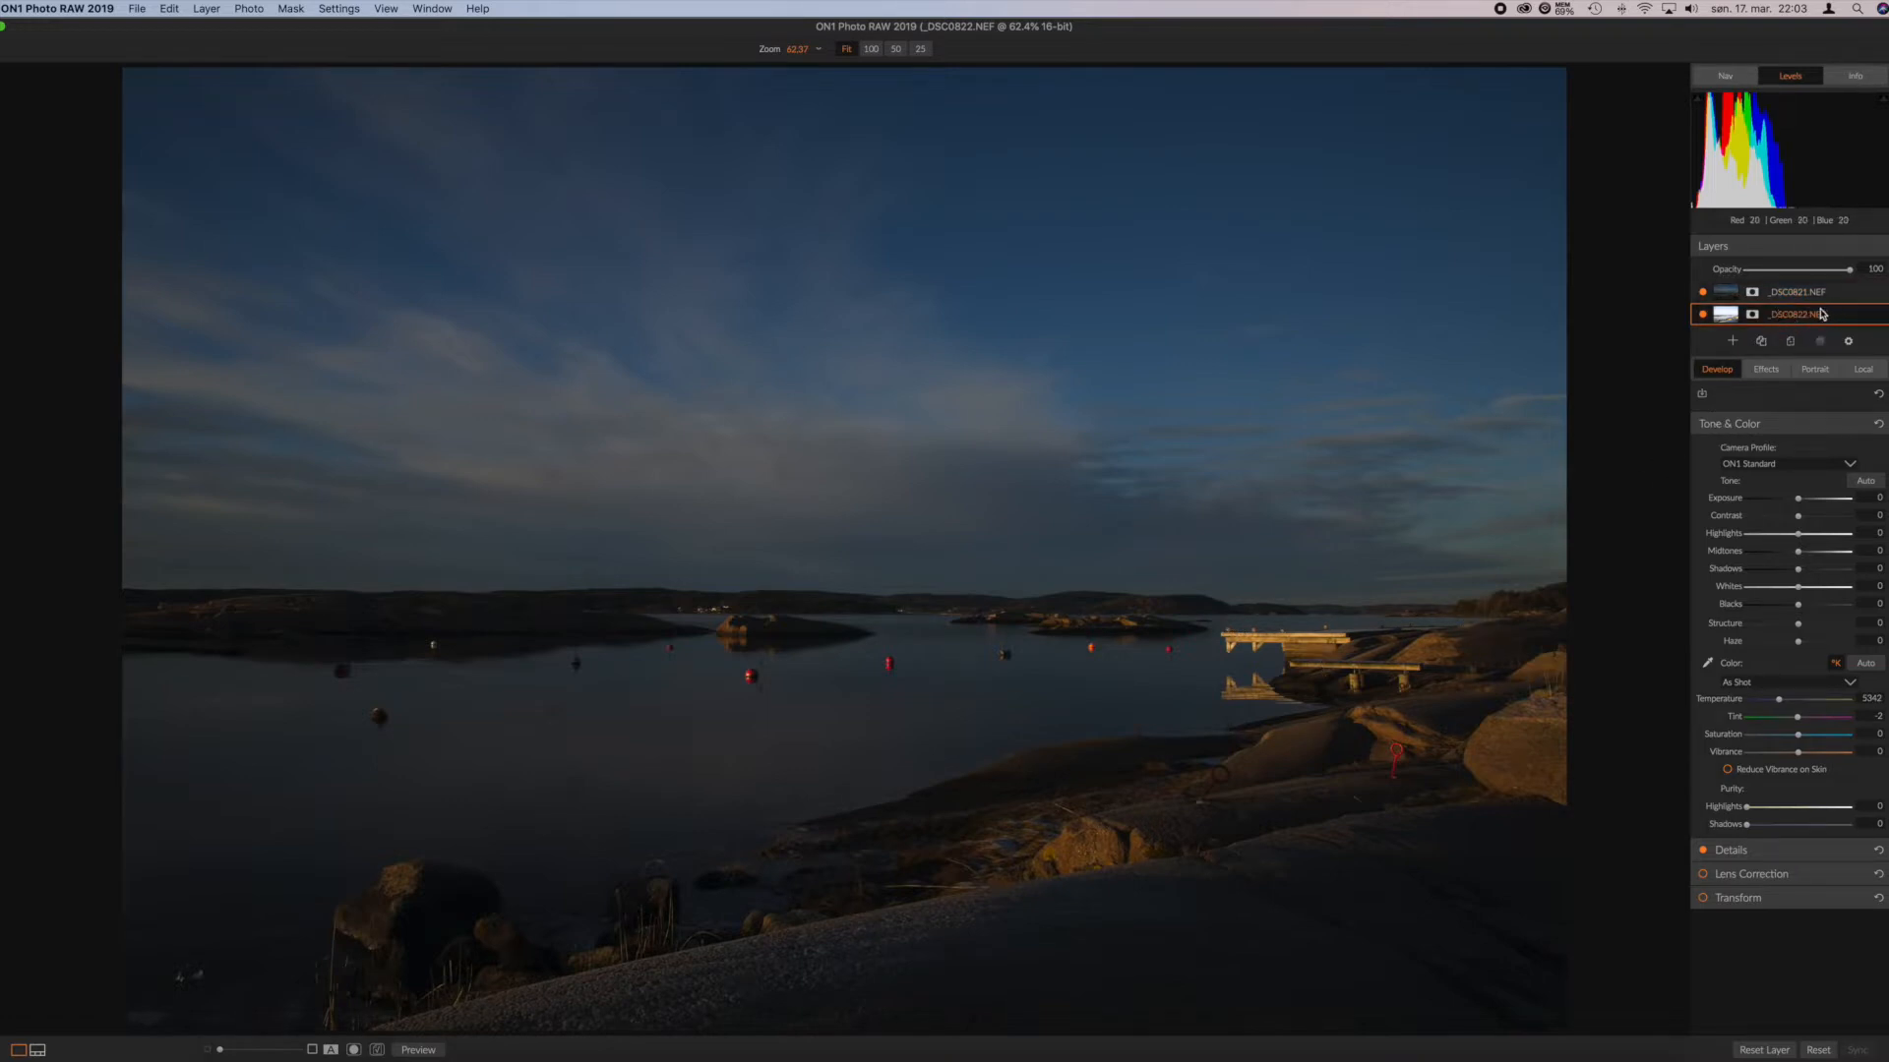
click(1703, 293)
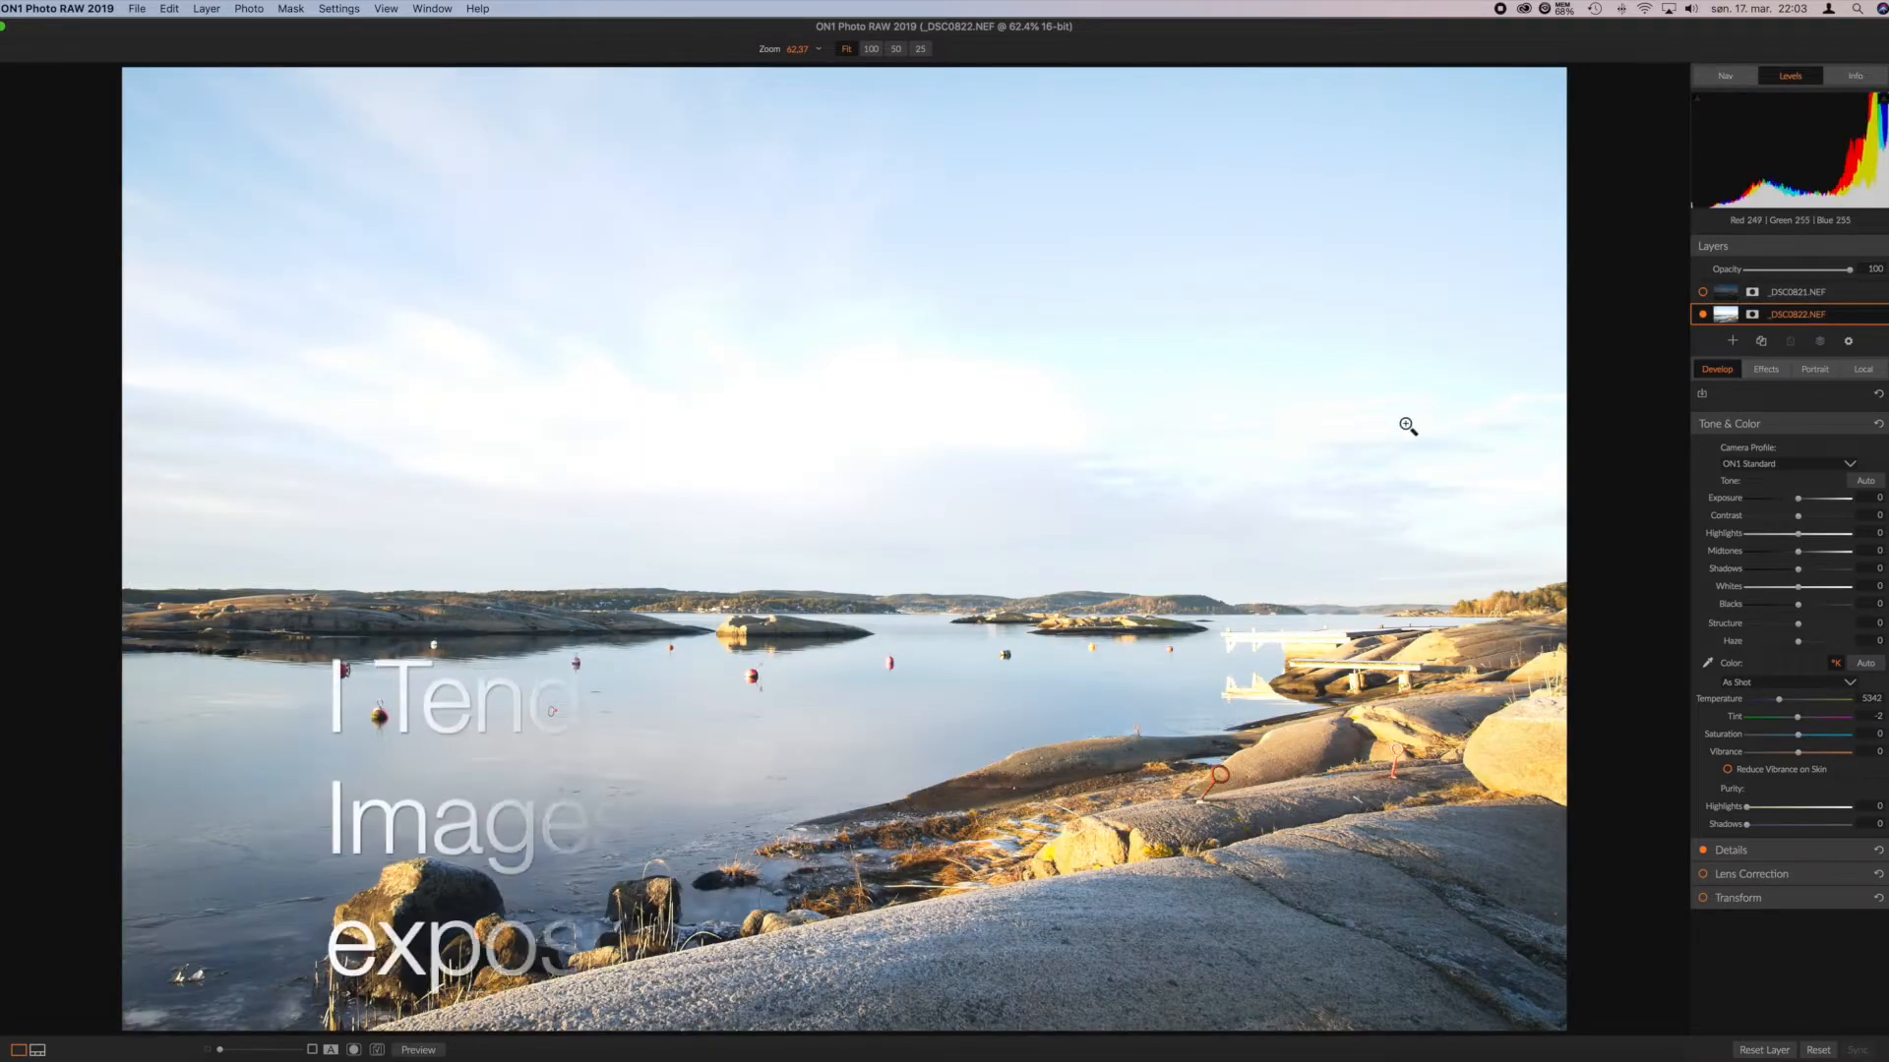
key(j)
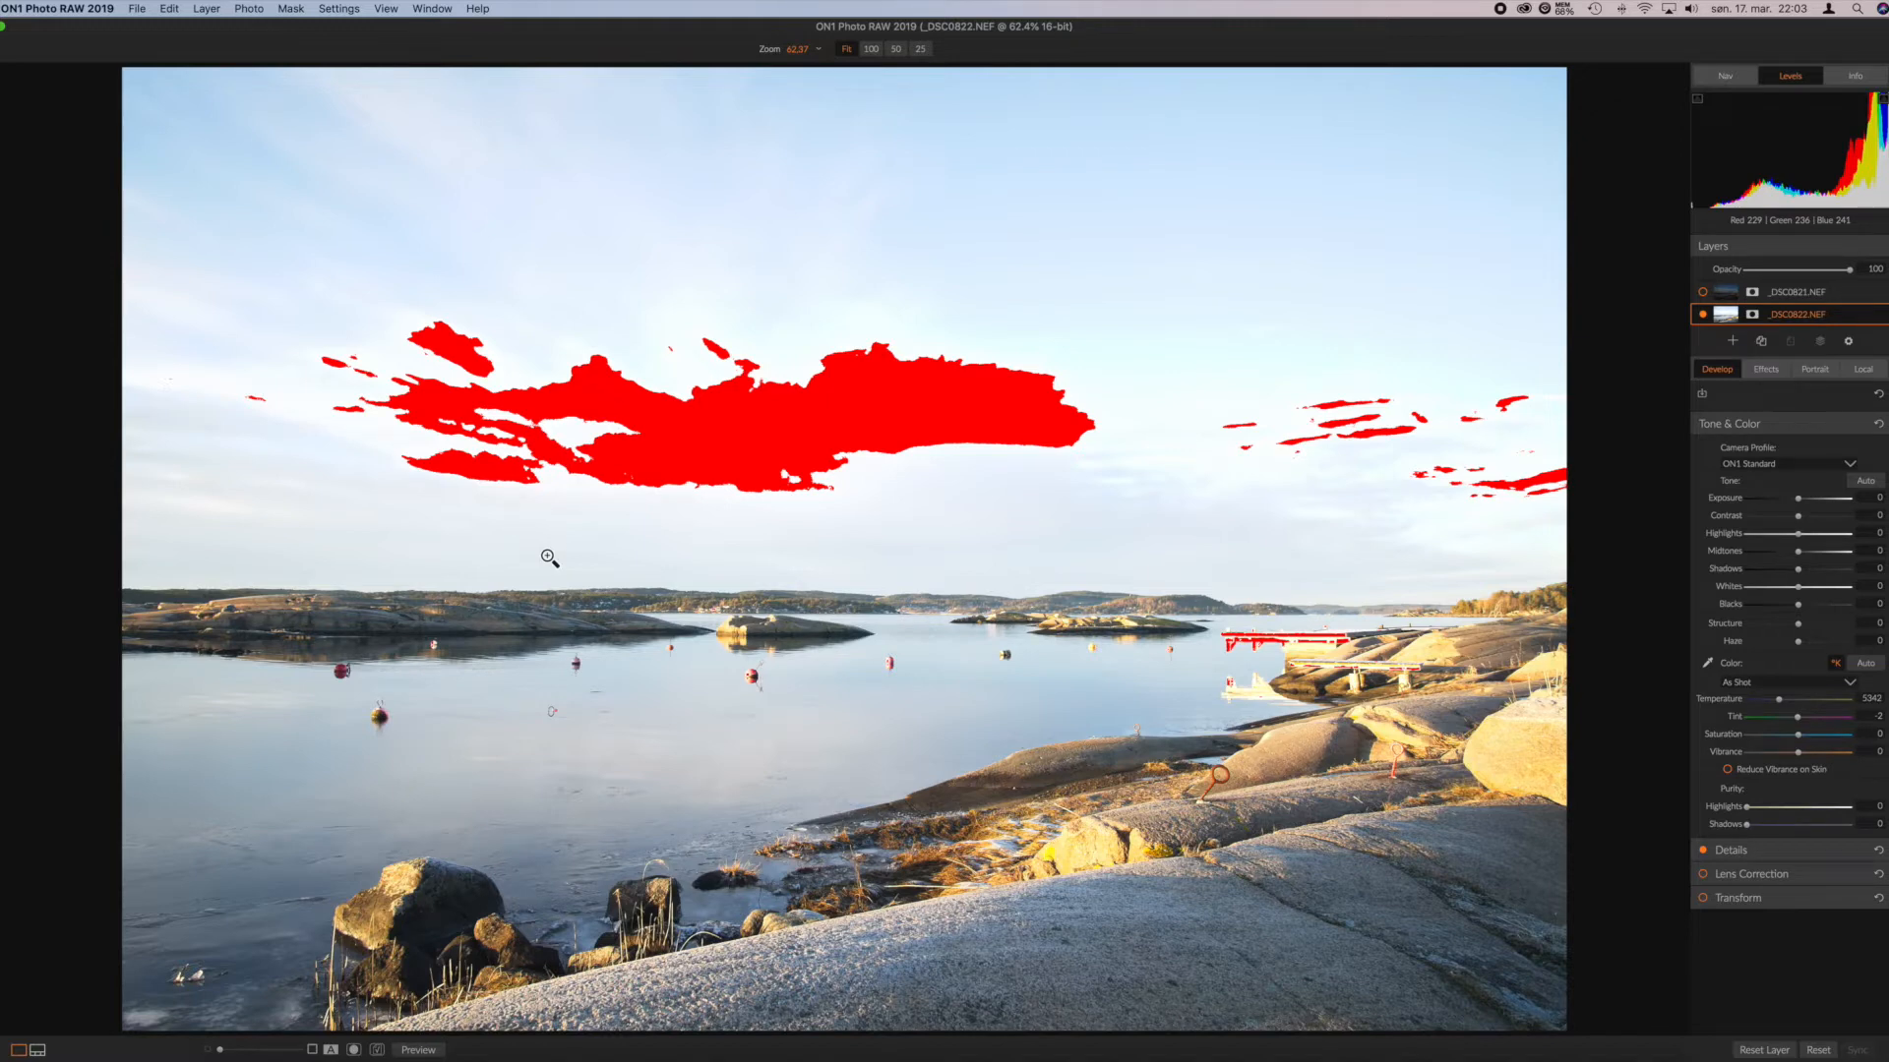
key(j)
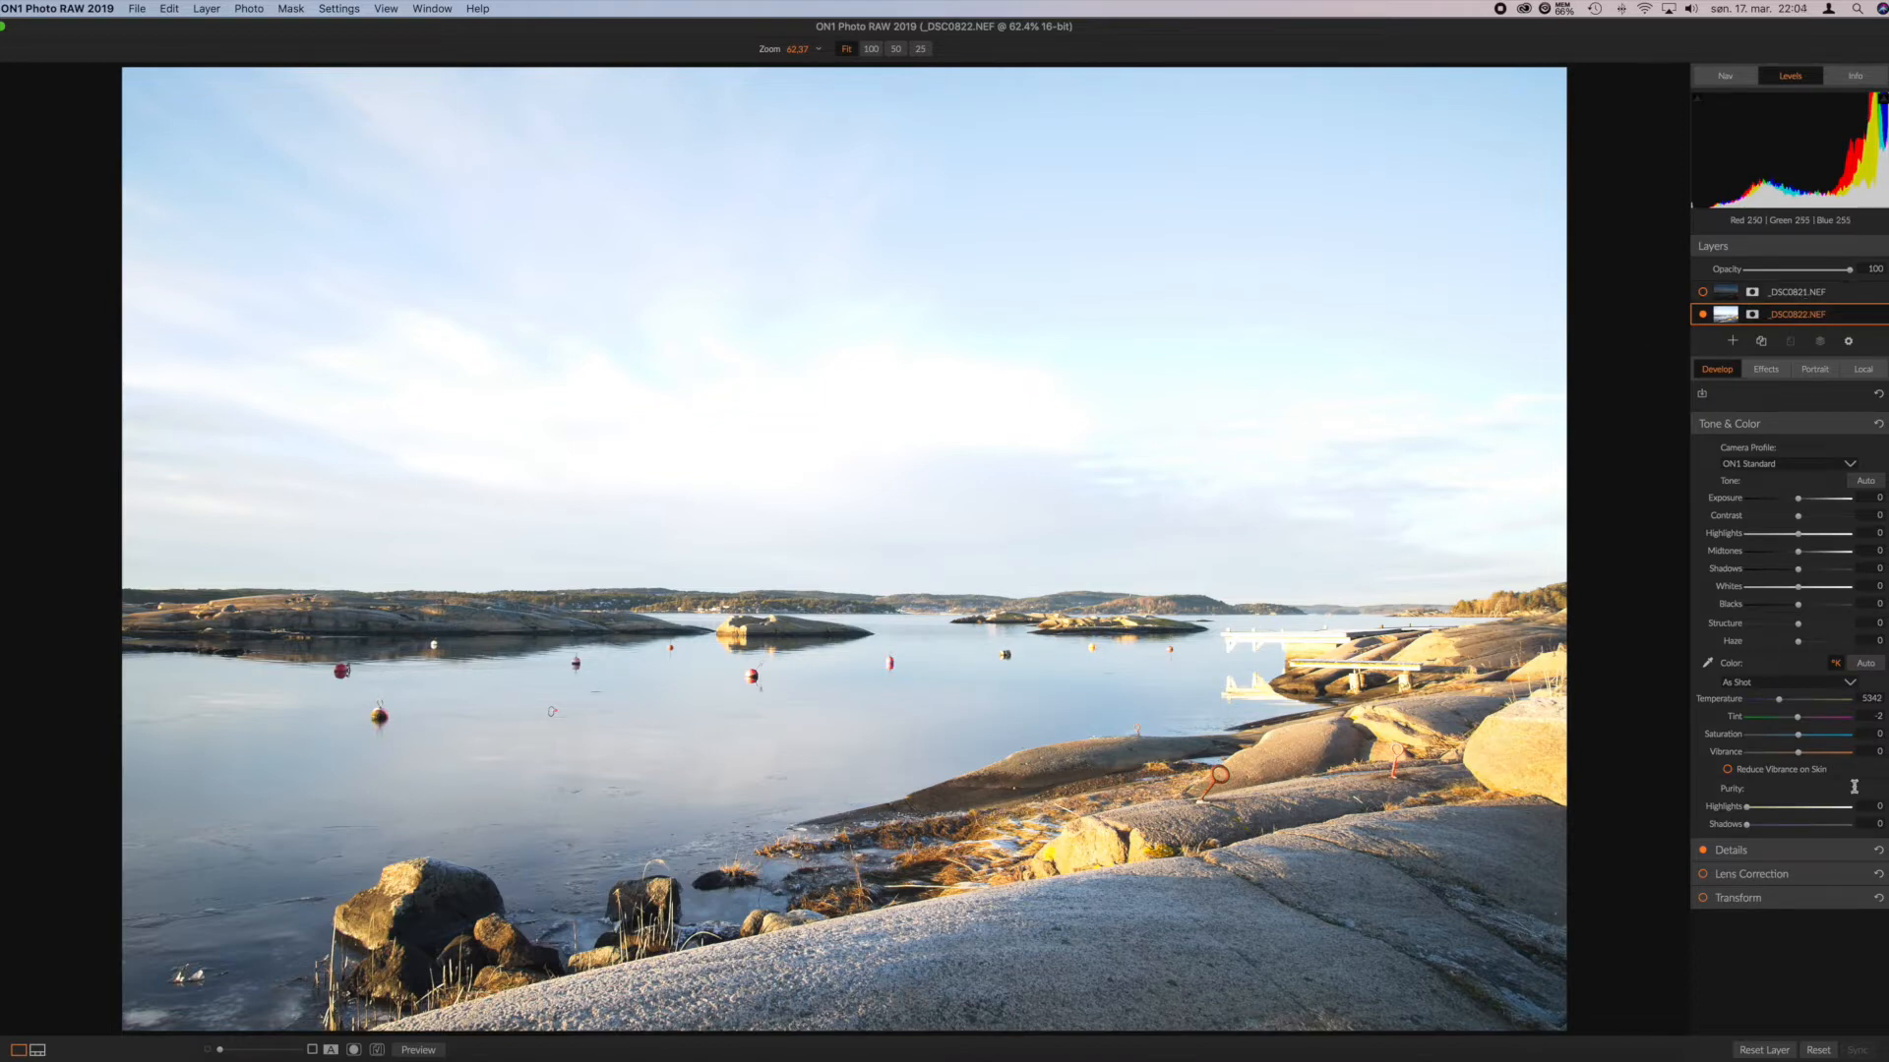
Step: Recover the bright sky of the _DSC0822.NEF layer by setting Highlights to -79 and Whites to 1
click(1767, 534)
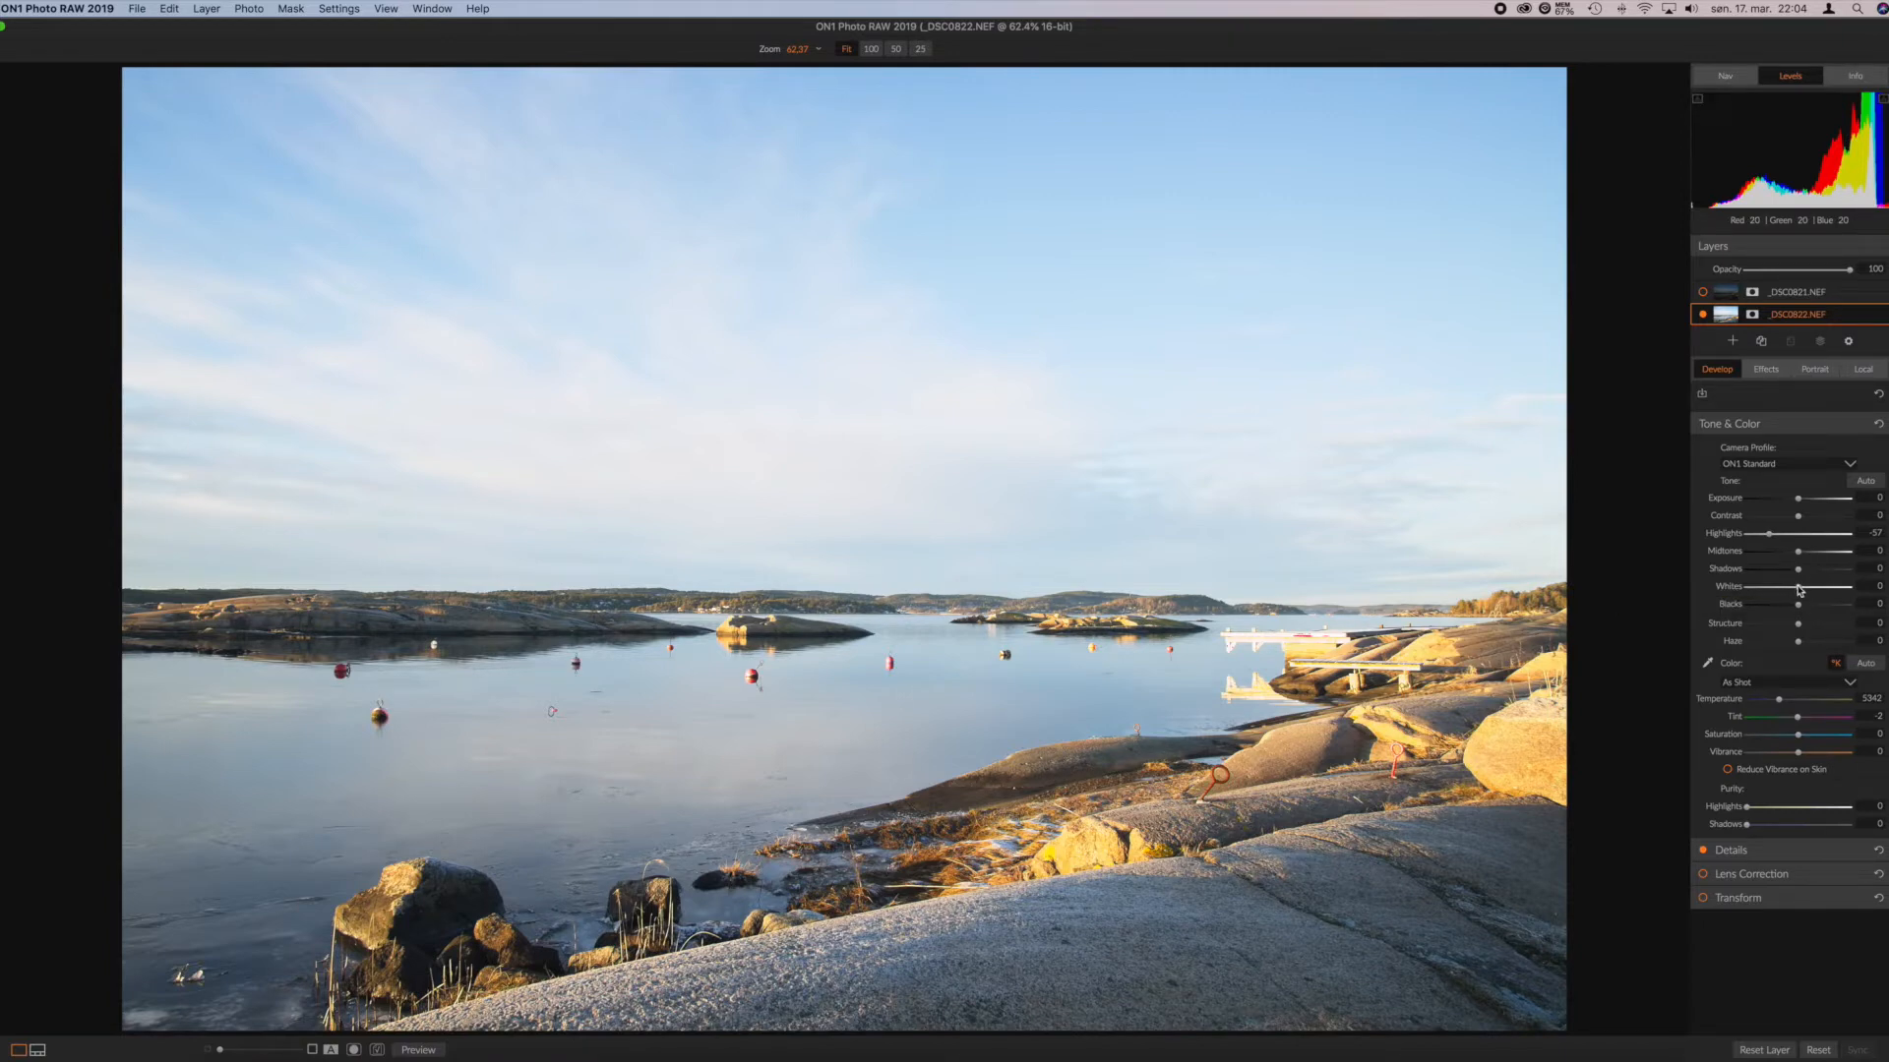
drag(1799, 591, 1793, 592)
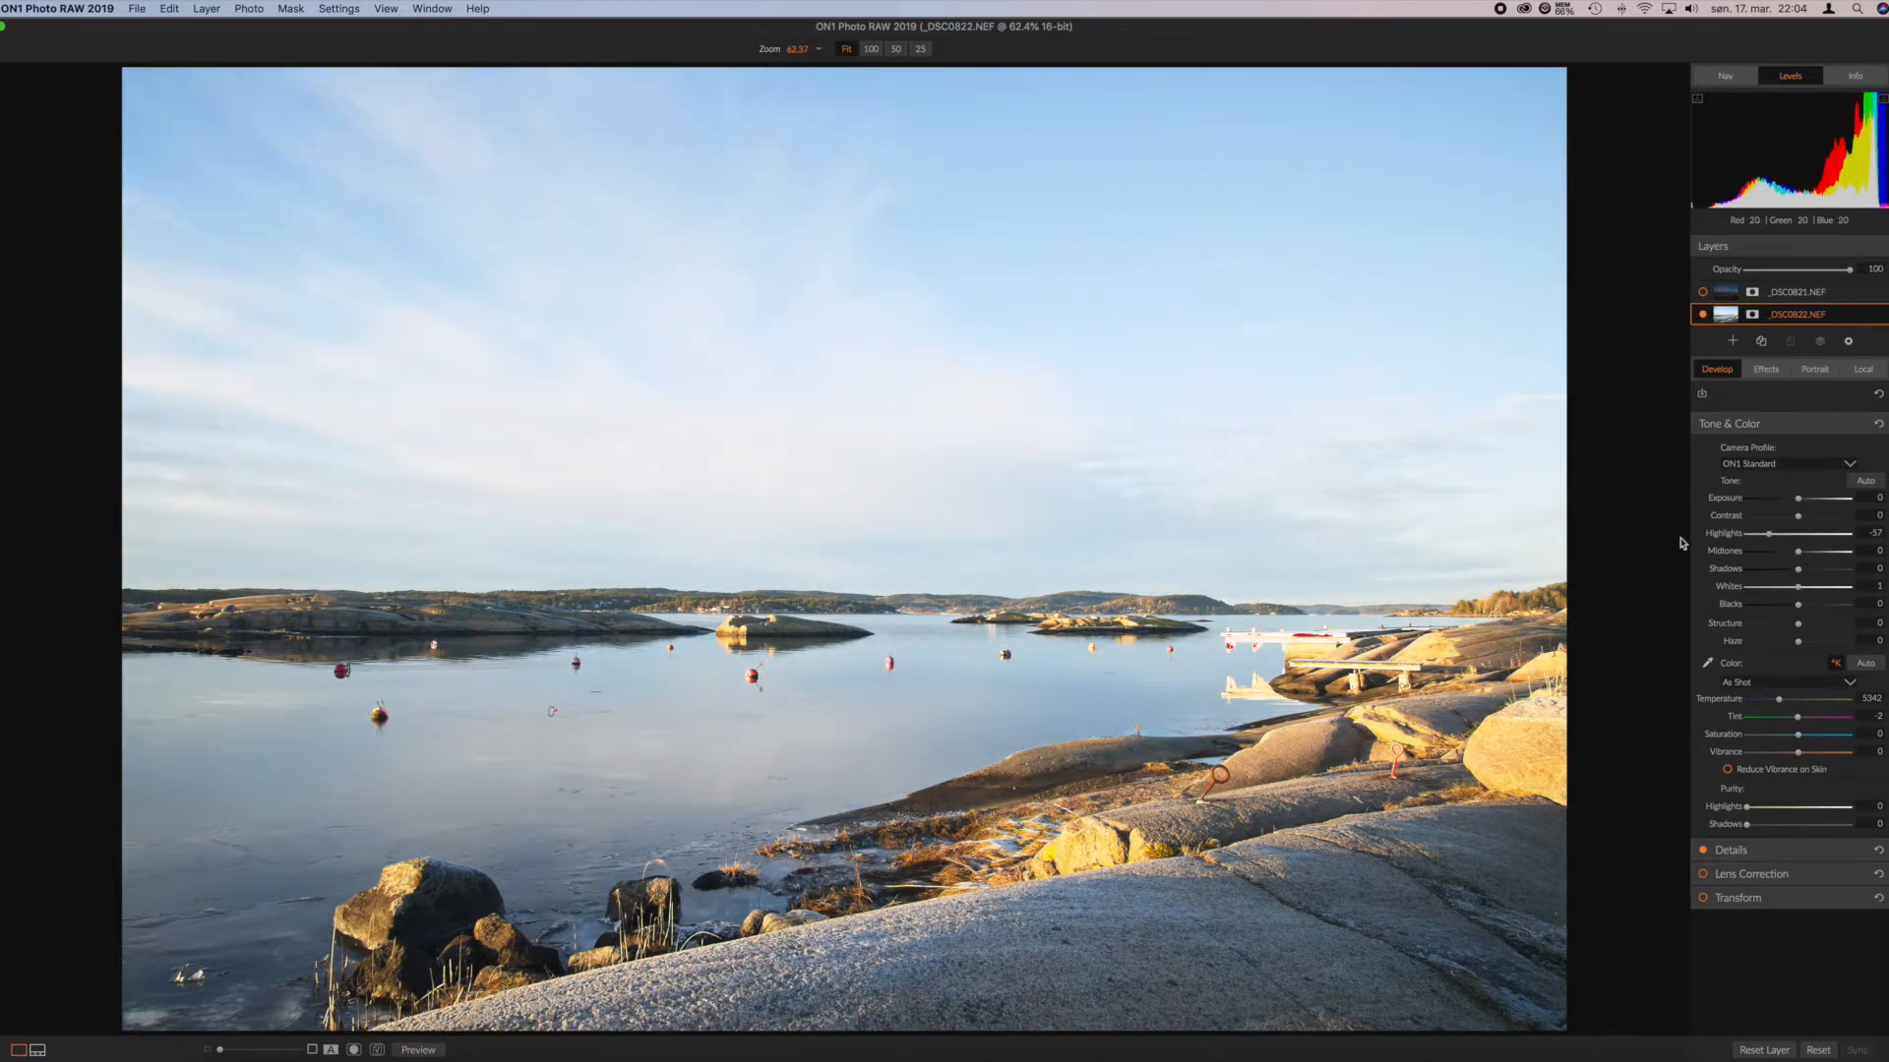
drag(1766, 534, 1758, 534)
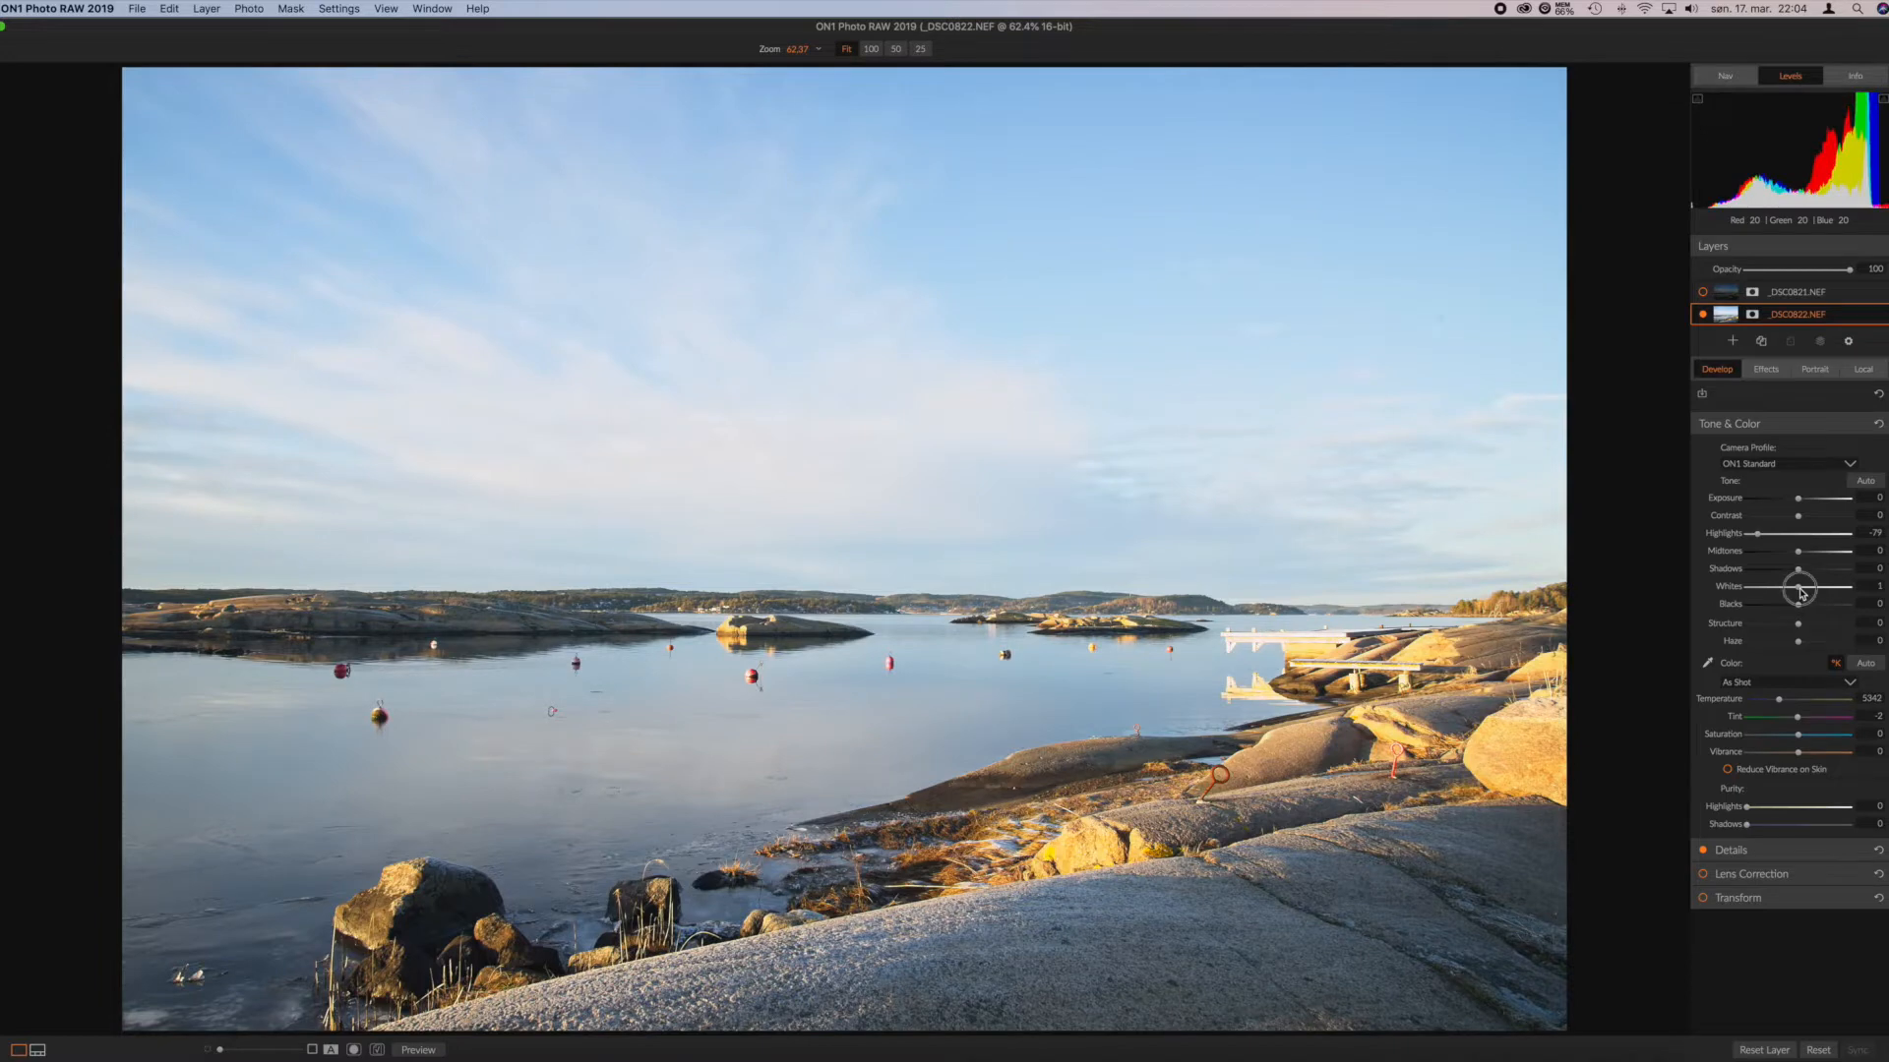
drag(1802, 594, 1801, 594)
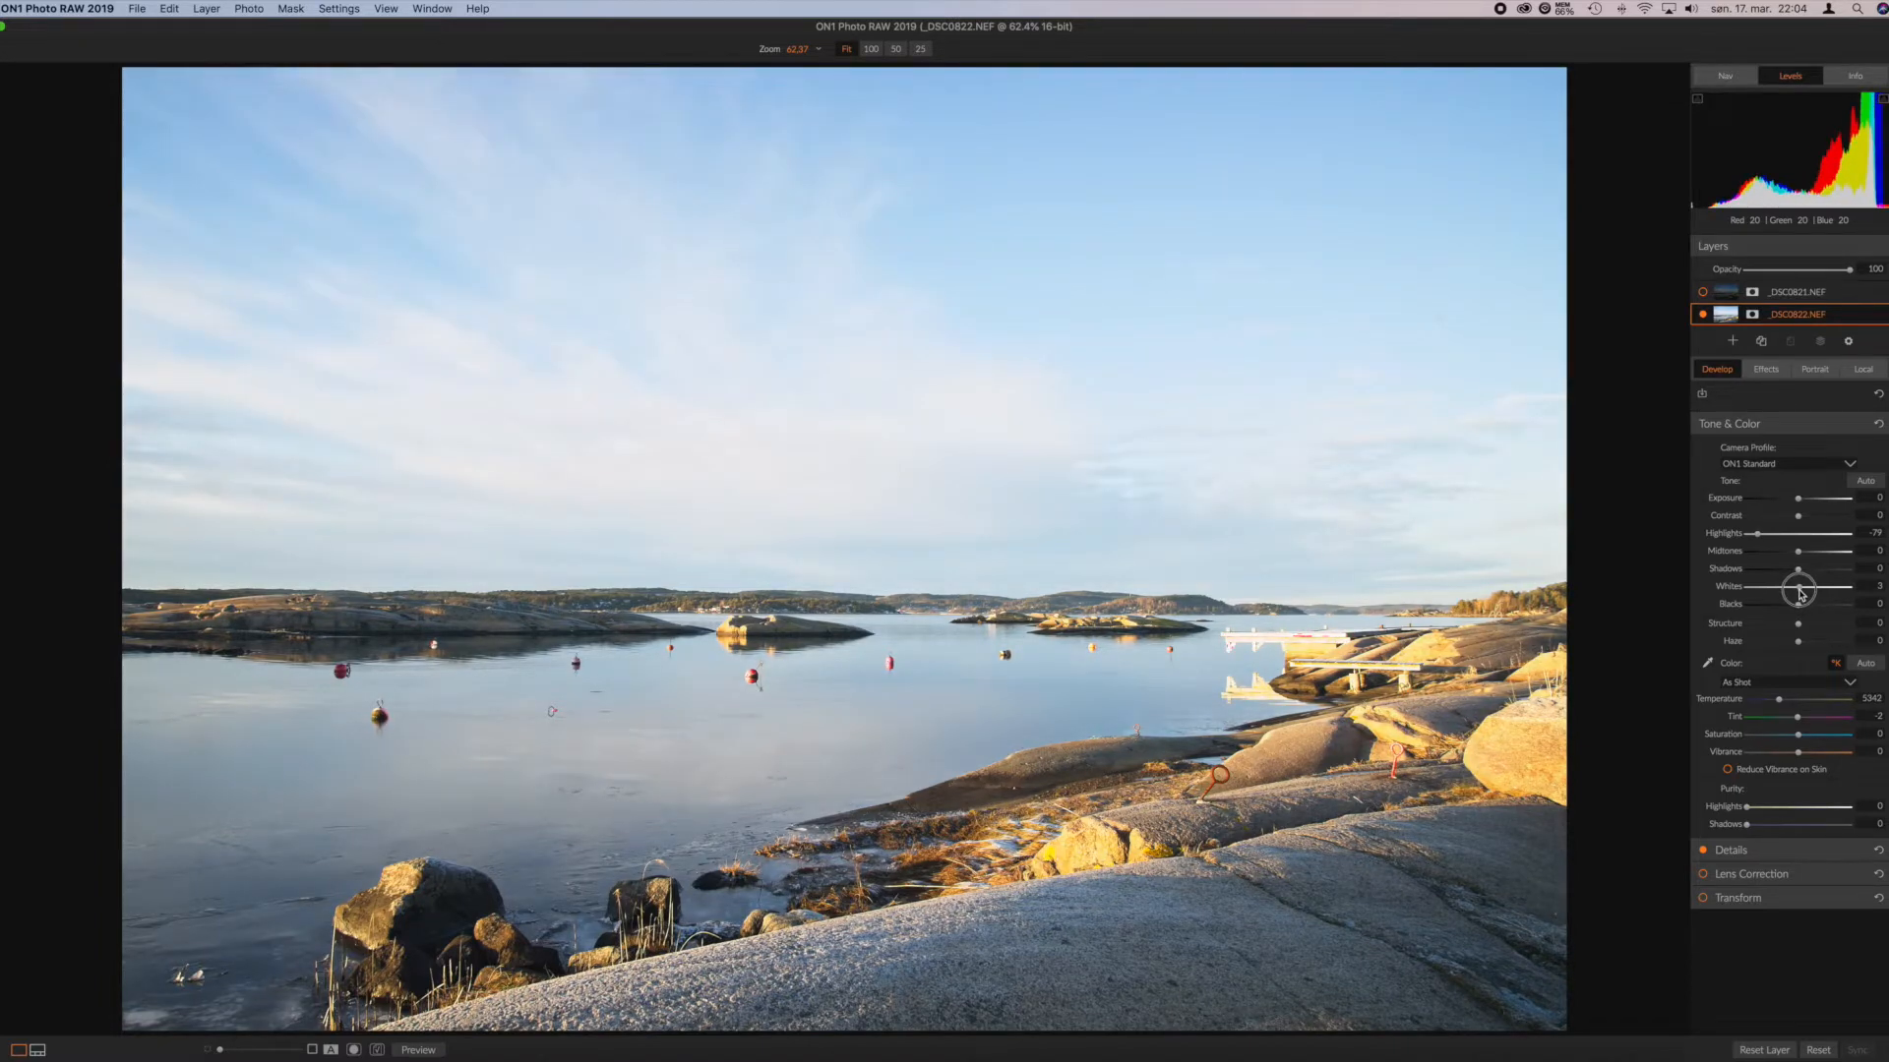
drag(1801, 594, 1799, 593)
click(1865, 587)
text(1)
key(Return)
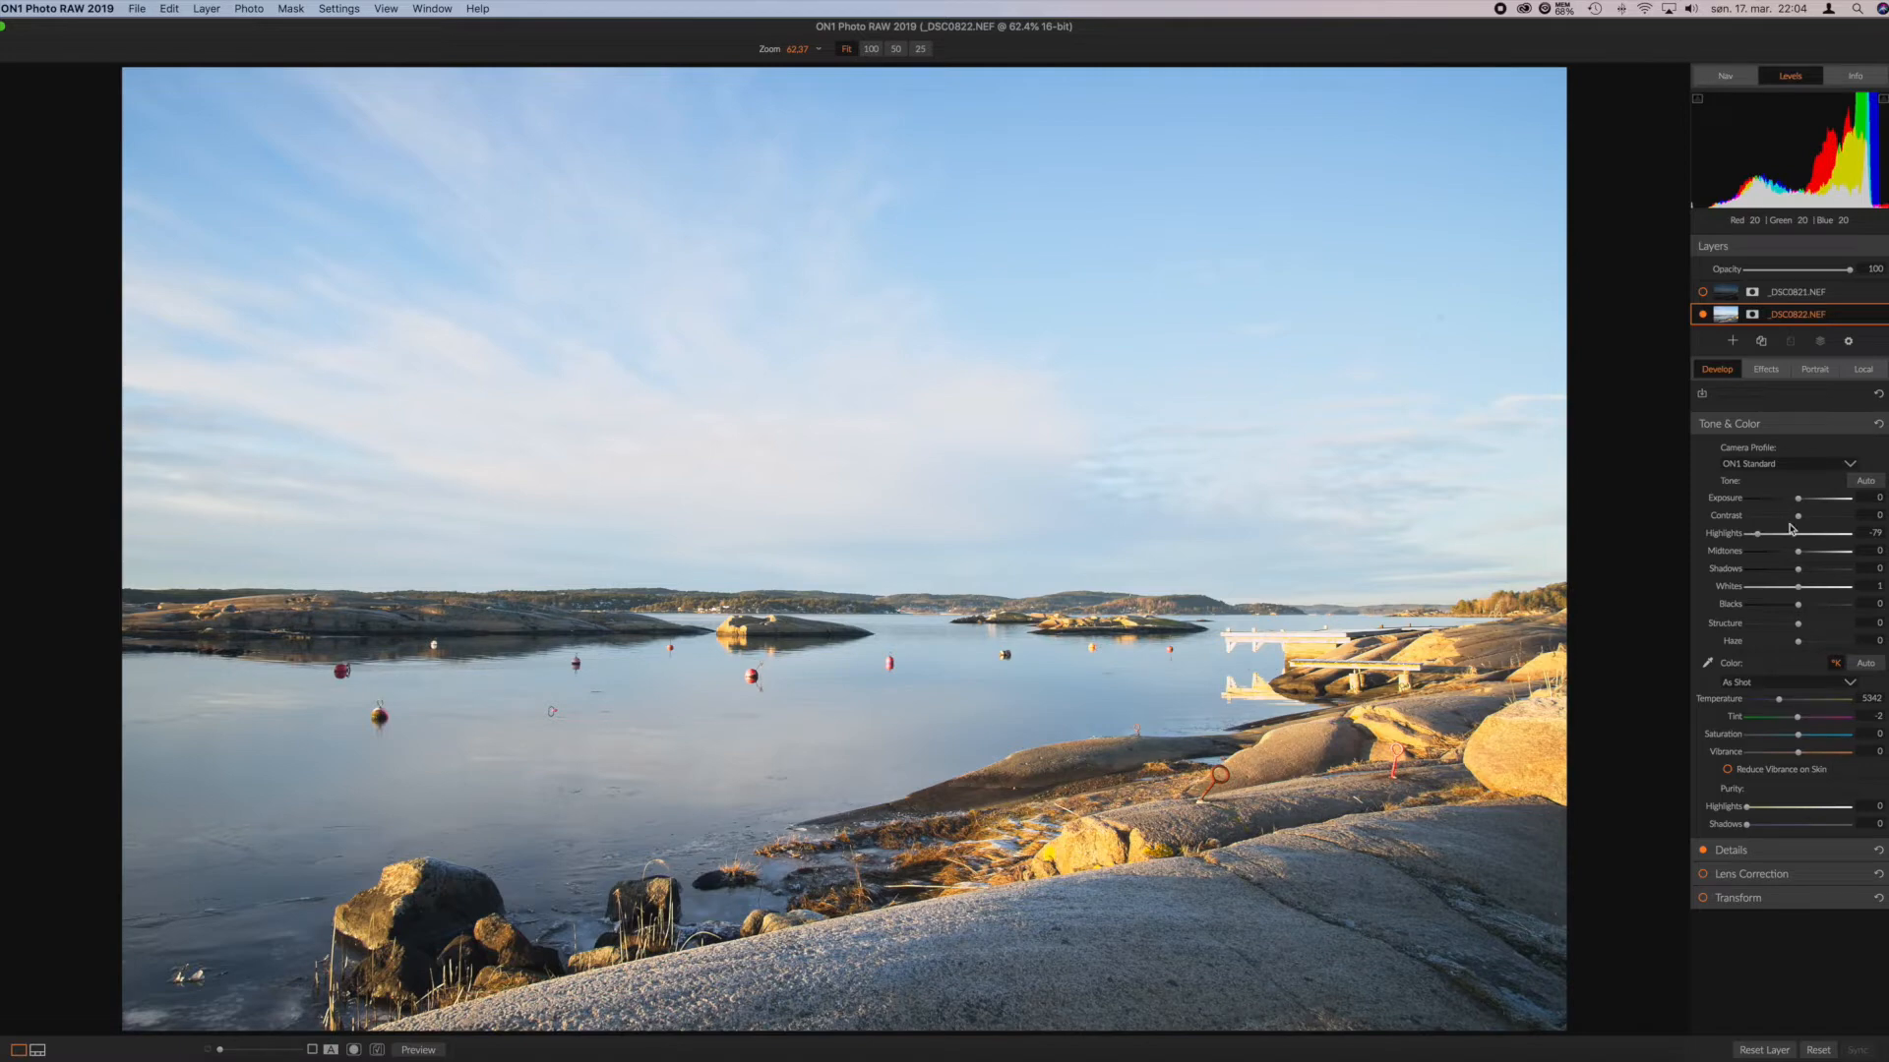
Step: Set the _DSC0822.NEF layer's Contrast to 19, Structure to 31 and Blacks to -42
drag(1801, 520, 1807, 518)
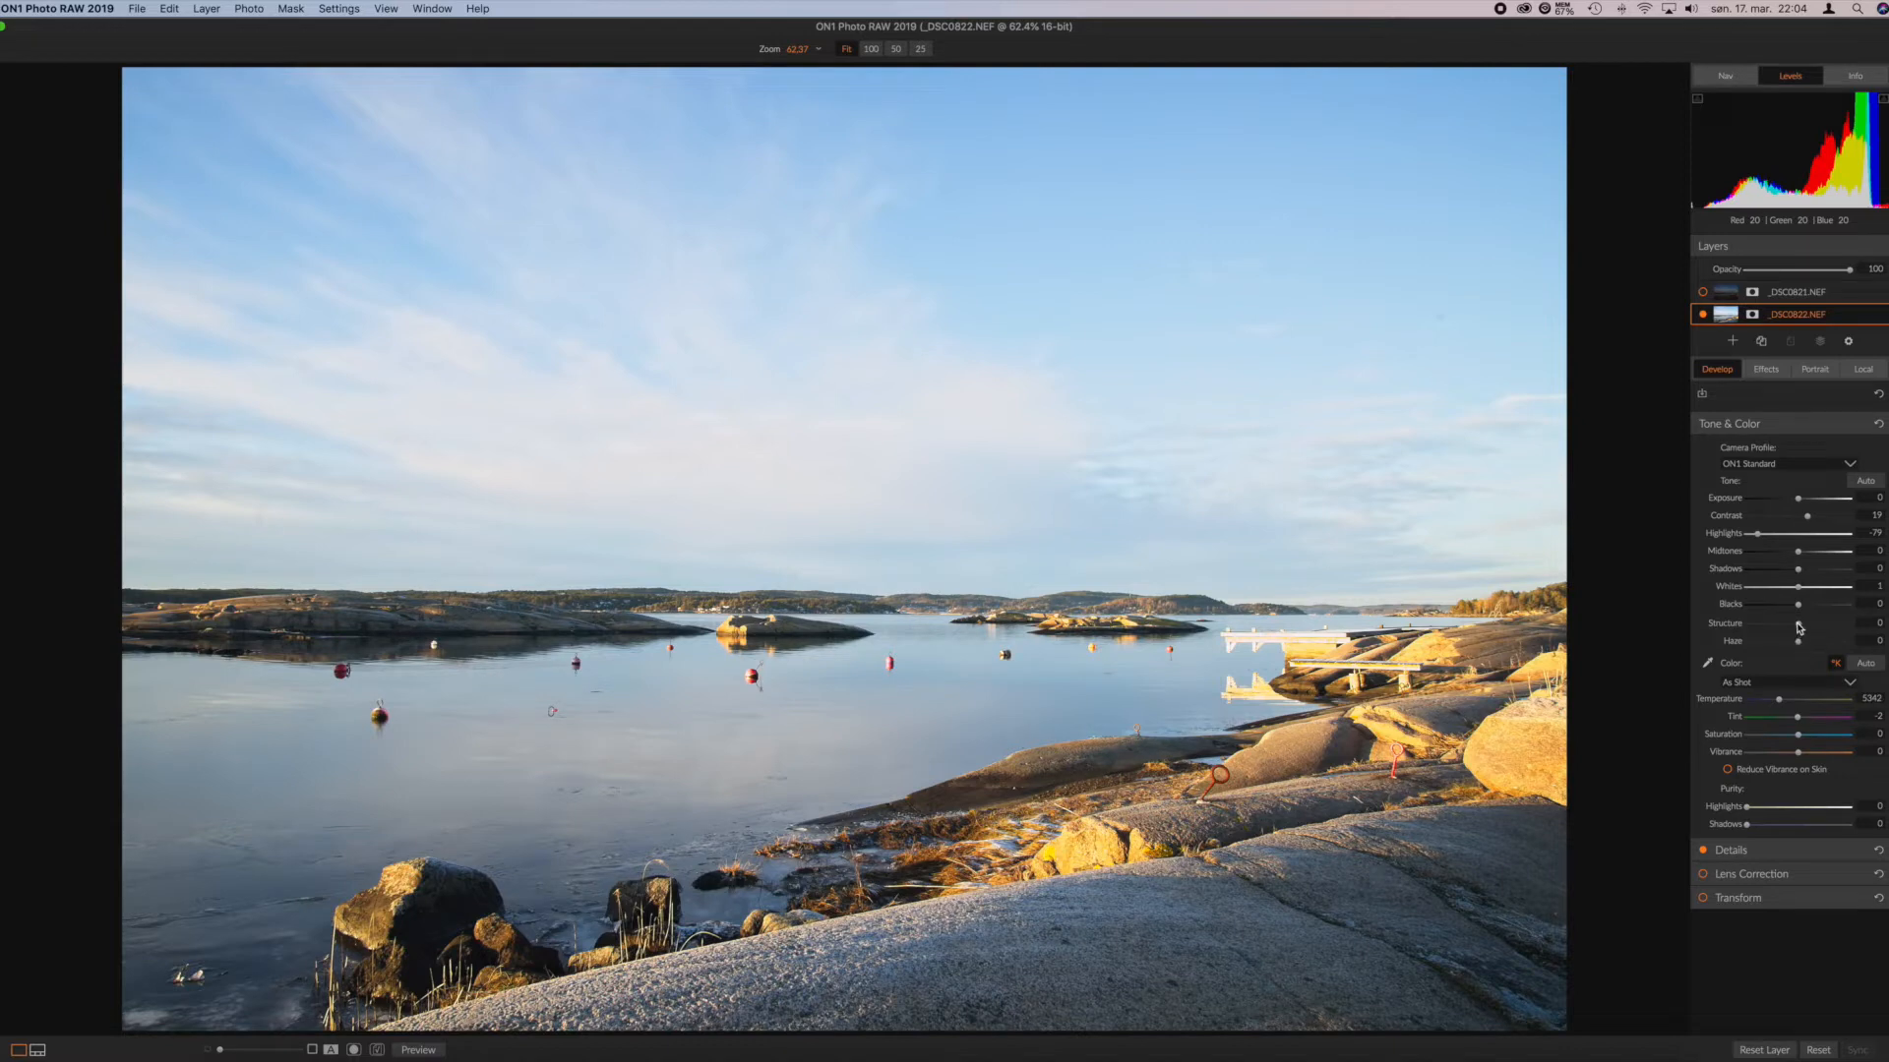
drag(1798, 627, 1815, 627)
drag(1798, 604, 1776, 611)
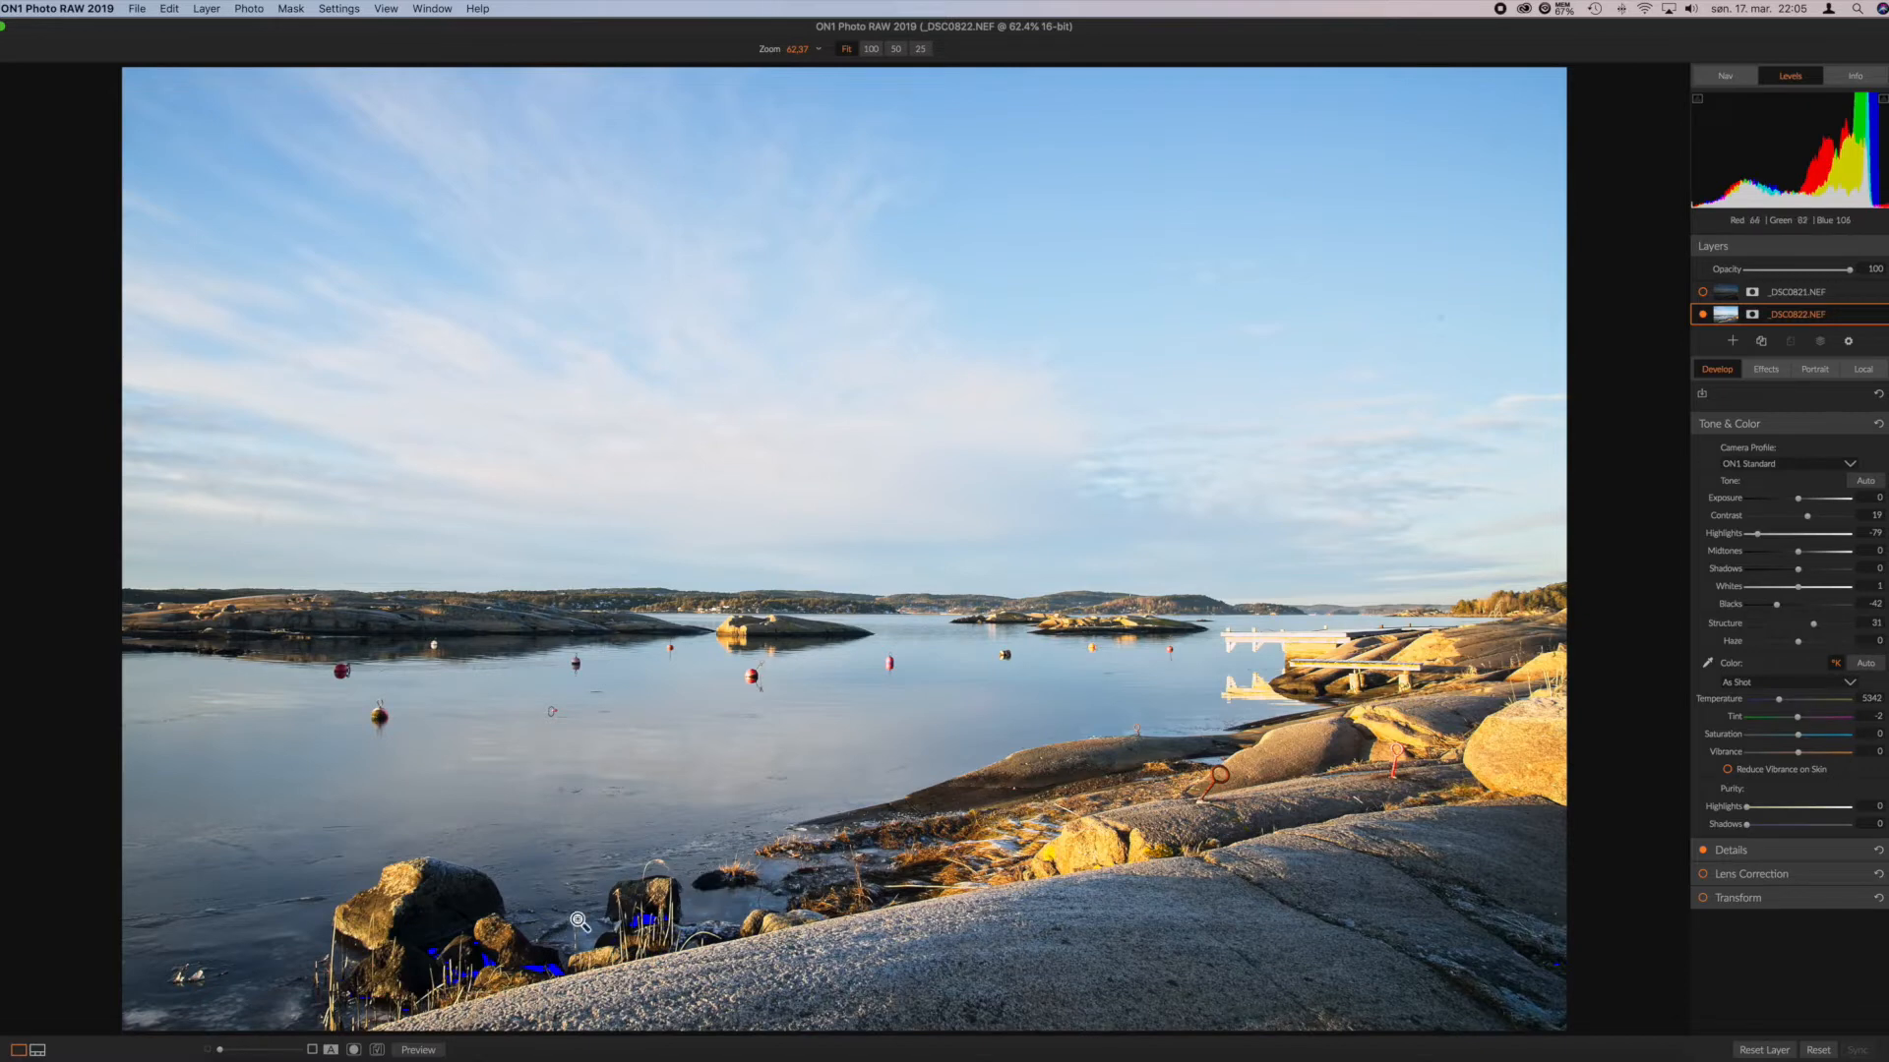
Step: Give the _DSC0822.NEF layer Vibrance 22, Temperature 5513, Tint 2 and Contrast 25, and turn off its Details adjustments
drag(1798, 752, 1783, 705)
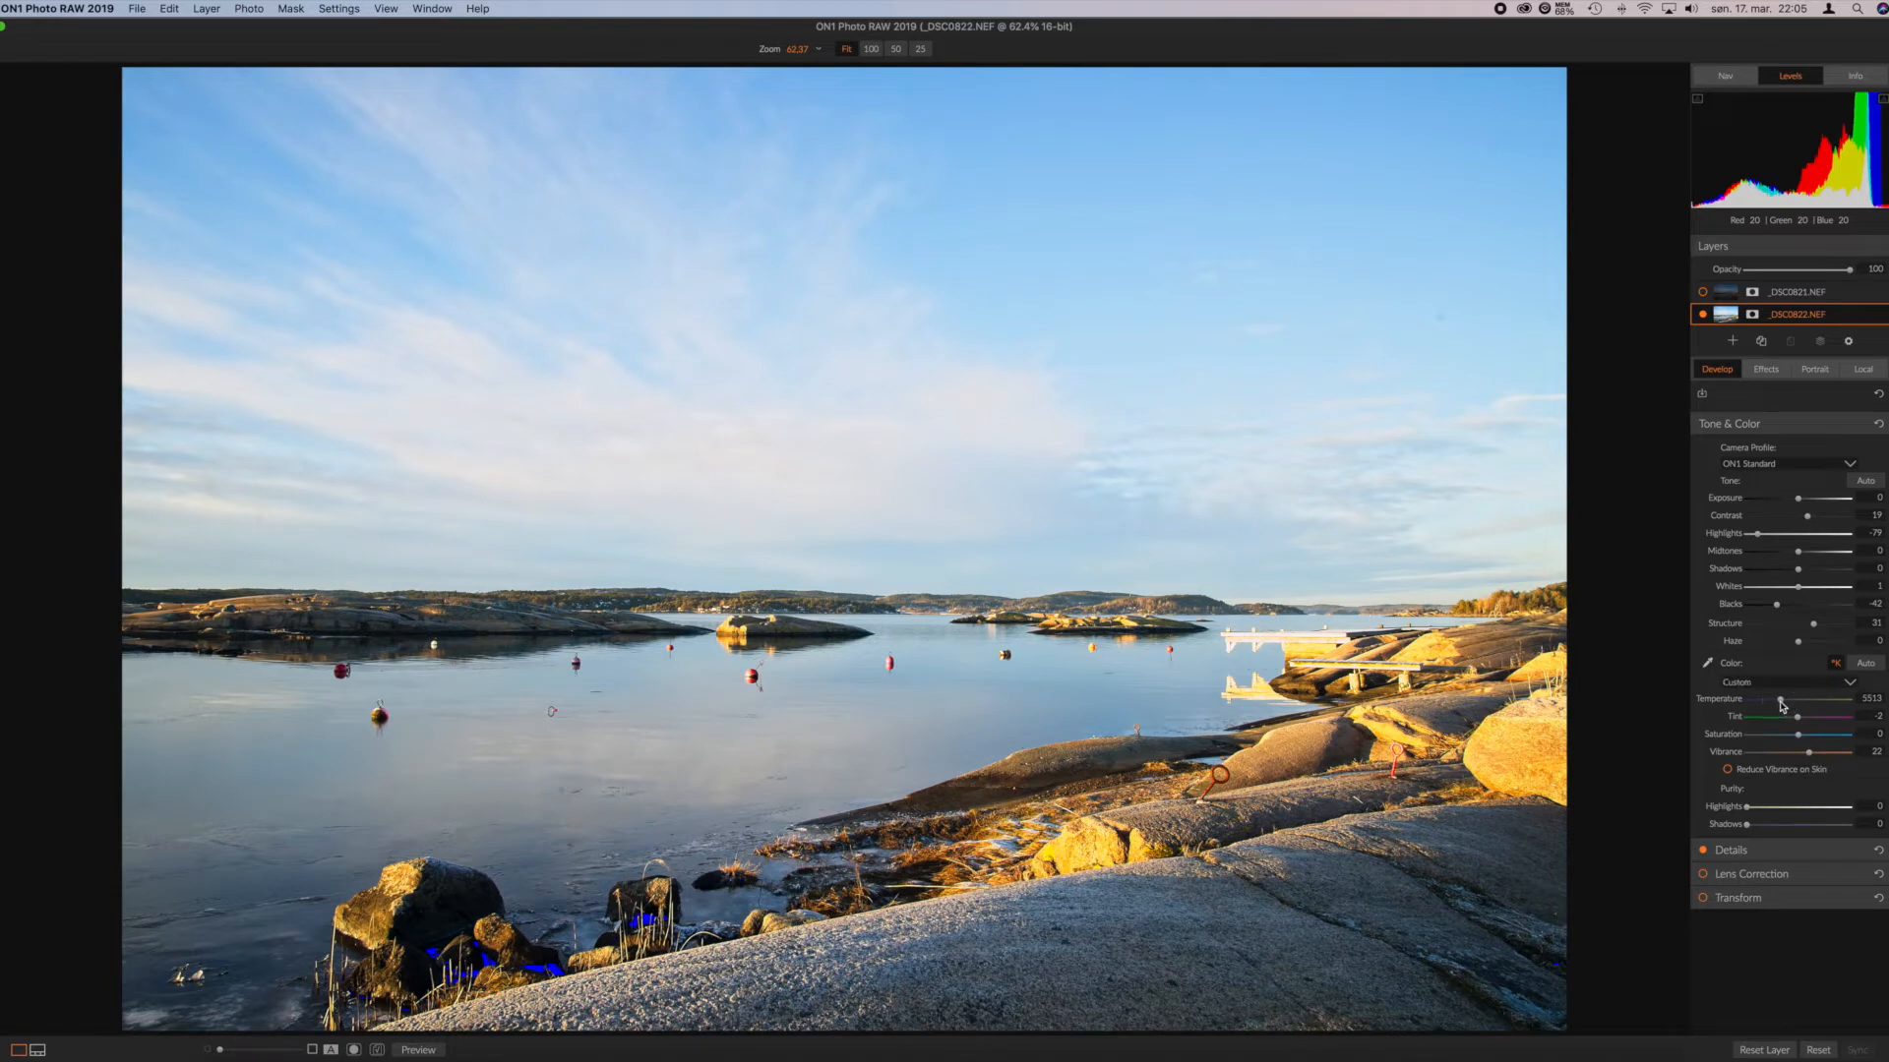
drag(1799, 721, 1801, 723)
drag(1798, 718, 1797, 719)
drag(1807, 517, 1810, 517)
click(1701, 853)
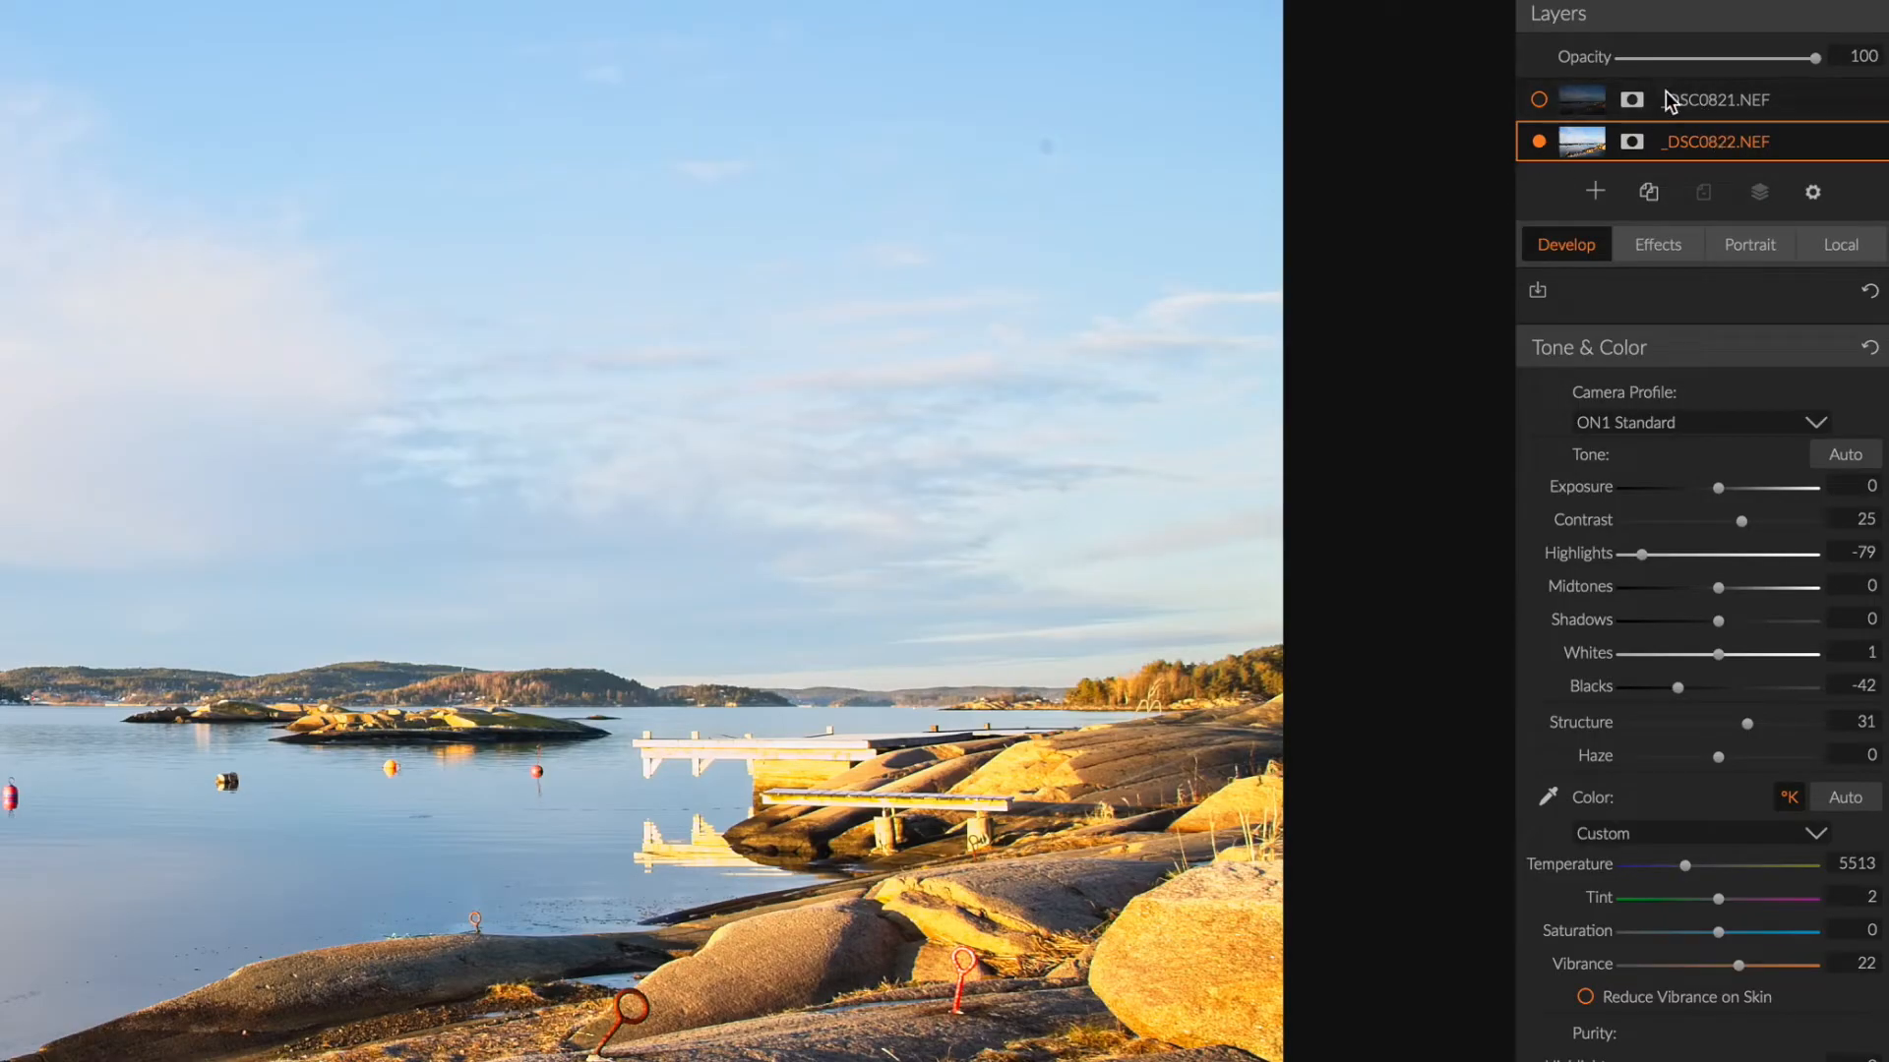
Step: Show and select the _DSC0821.NEF layer, and set its Contrast to 25, Highlights to -36, Shadows to 24 and Whites to 45
click(1702, 99)
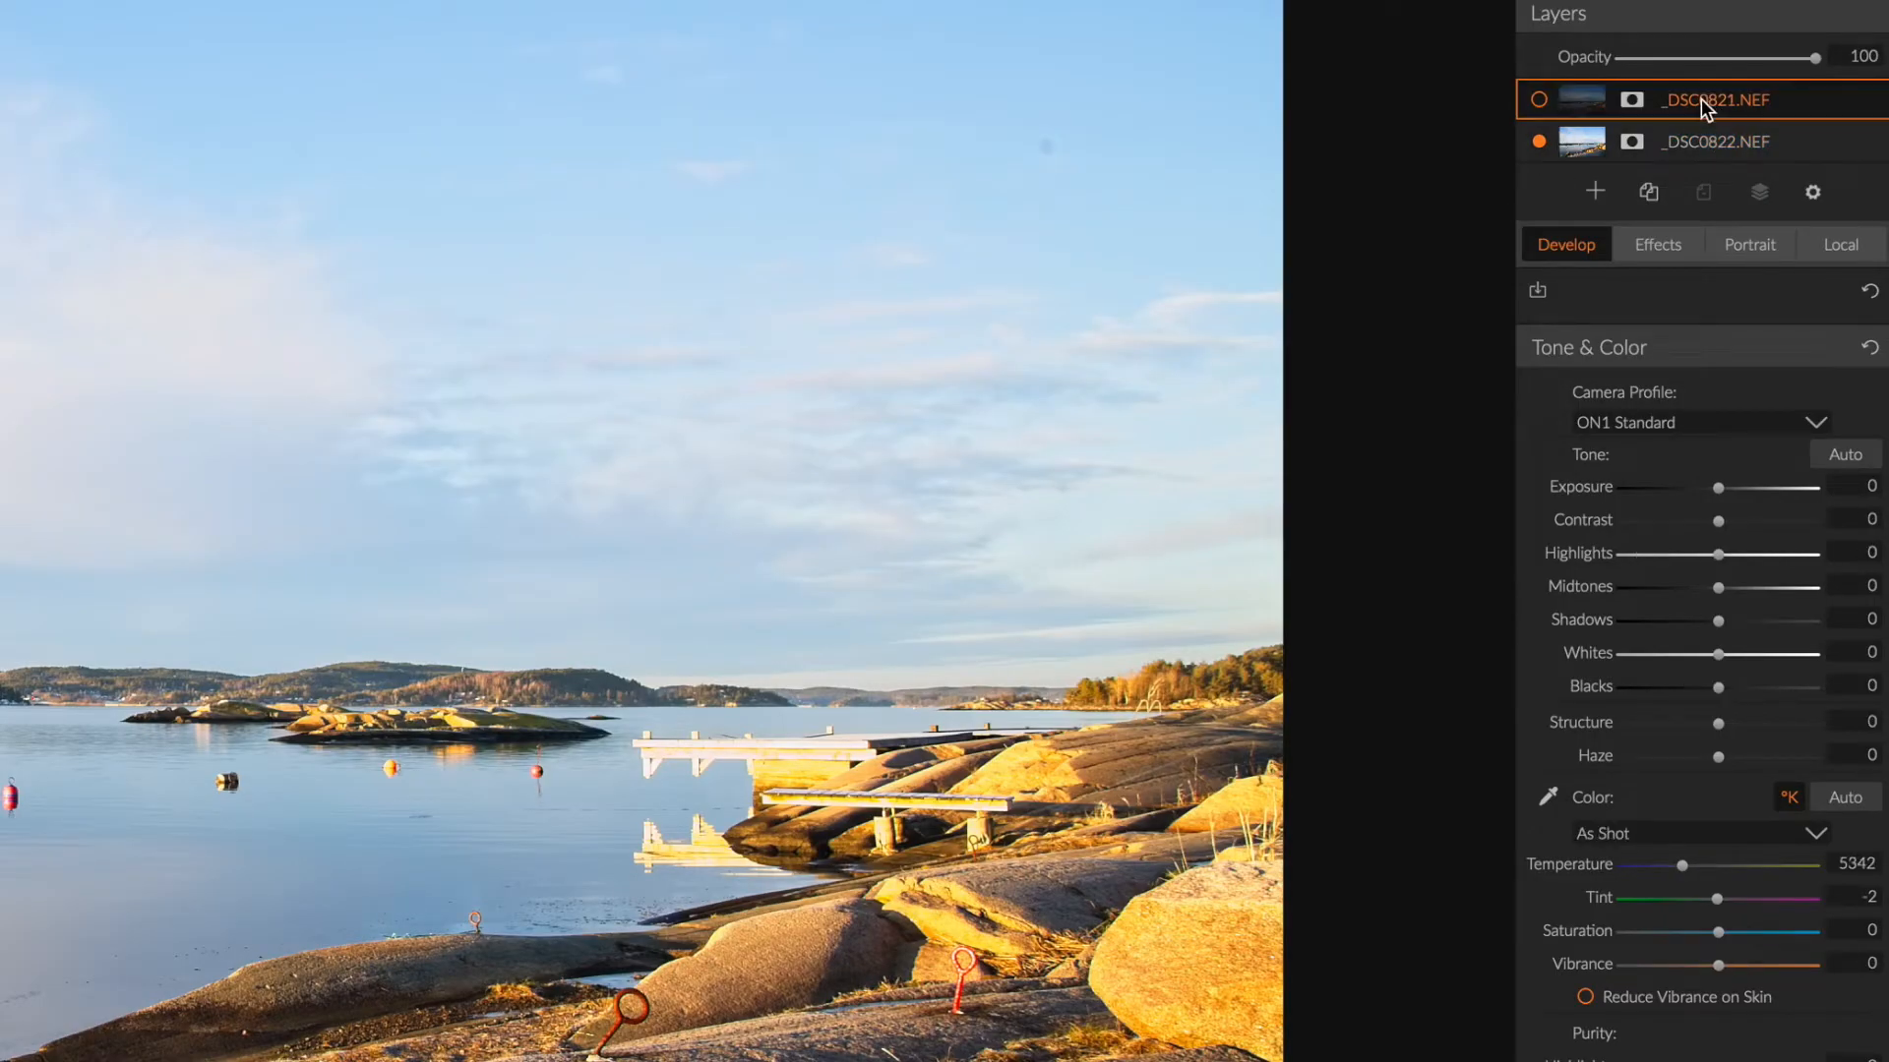
click(1538, 100)
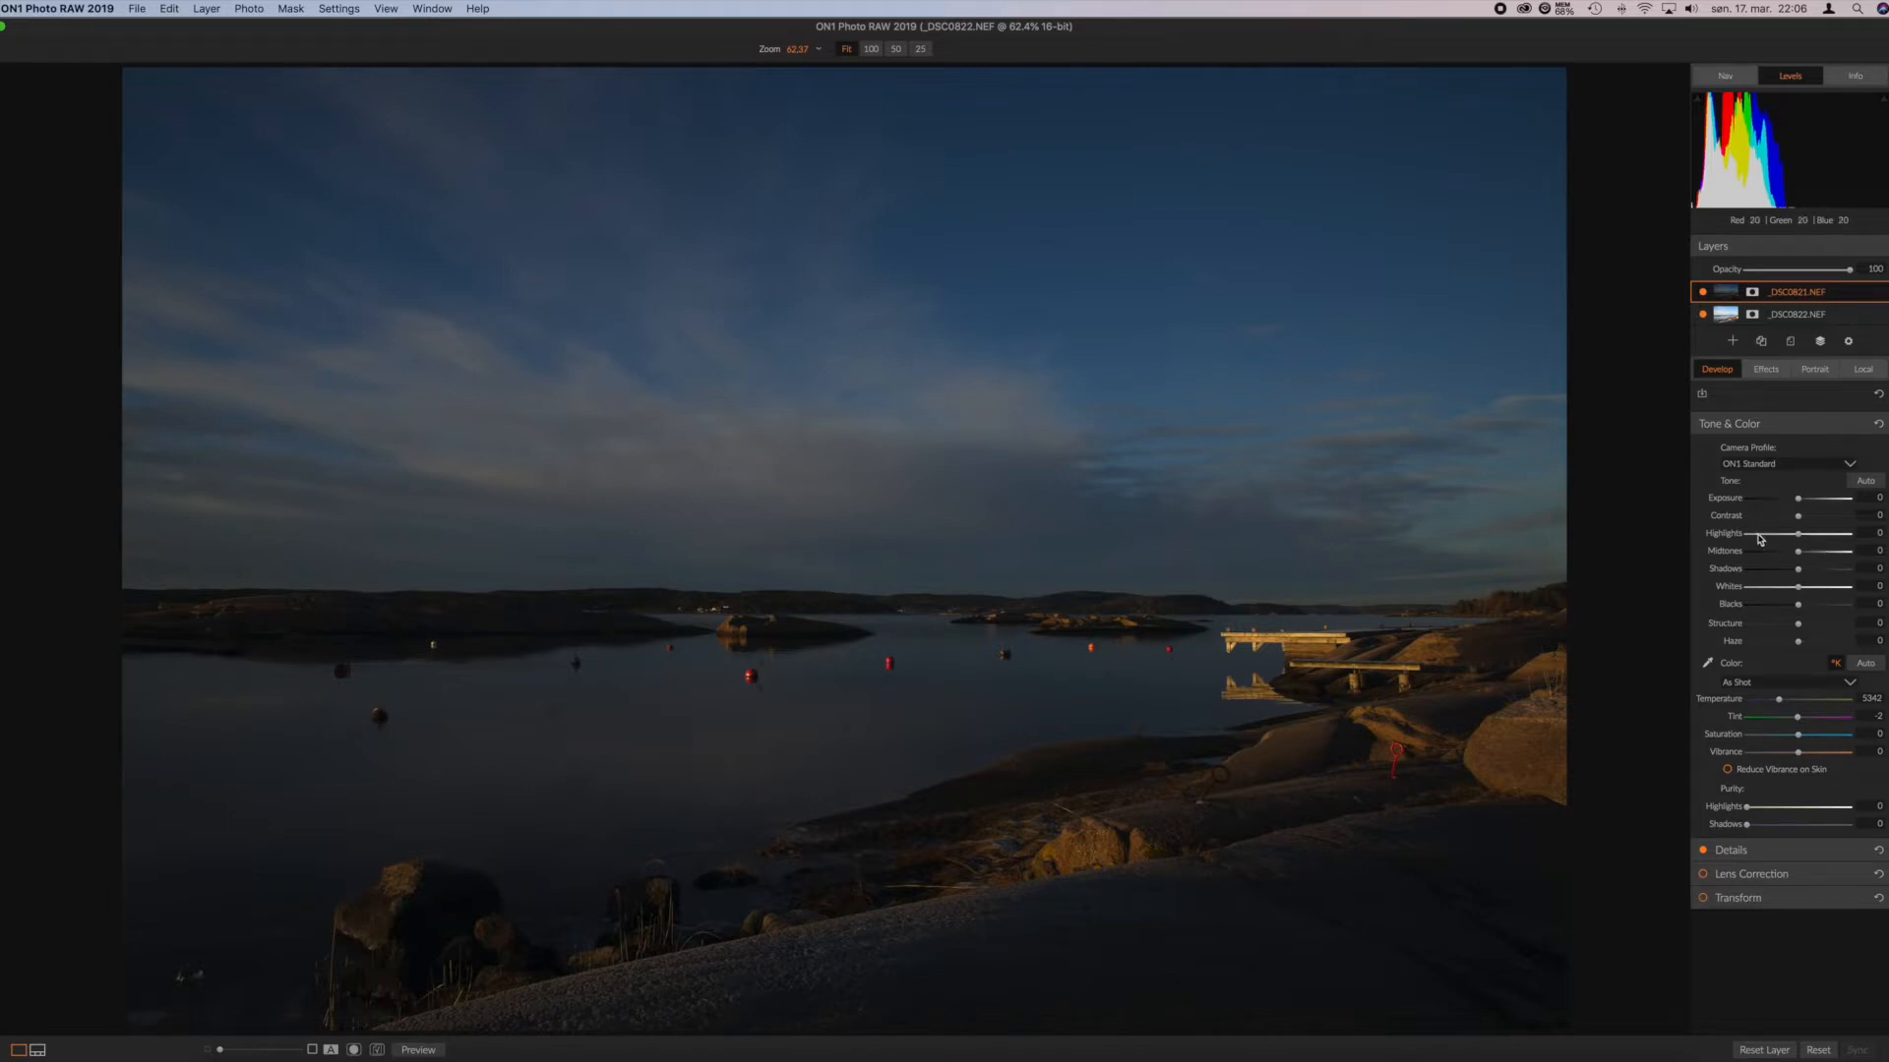
drag(1799, 587, 1810, 586)
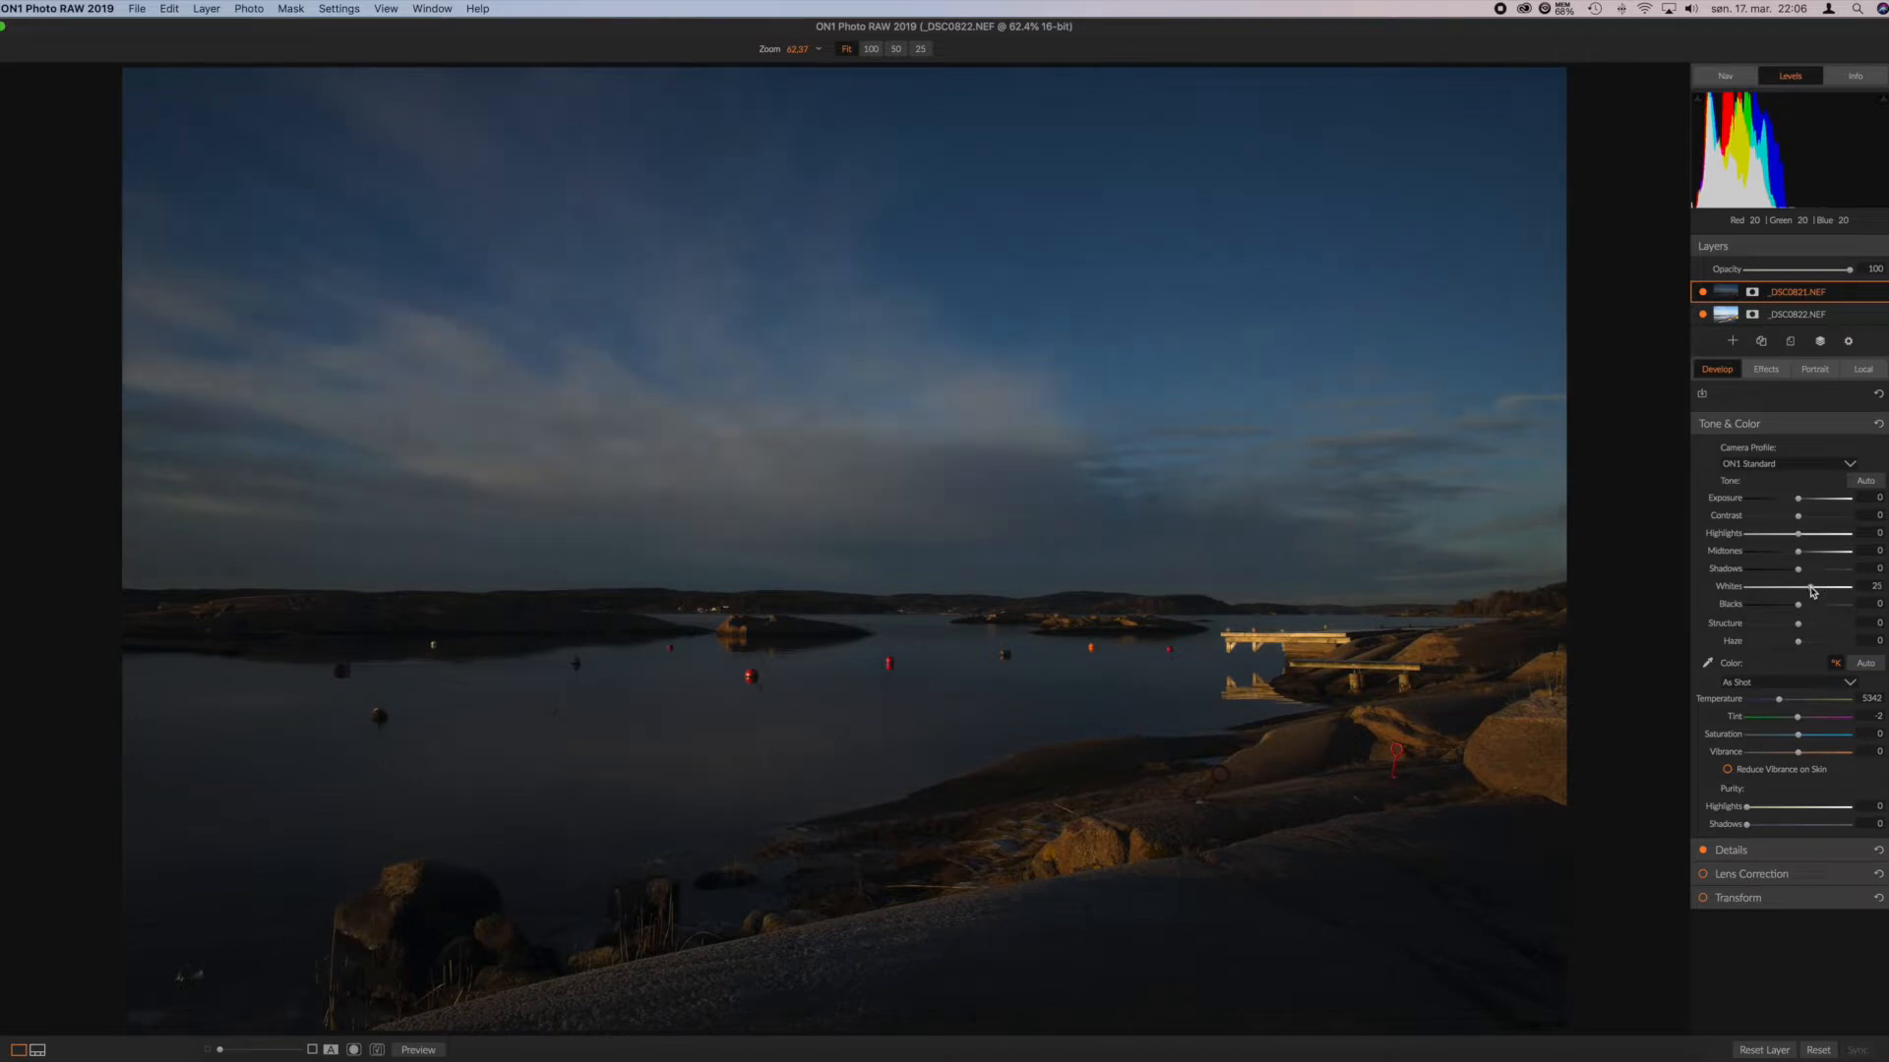
click(1780, 534)
drag(1810, 586, 1811, 522)
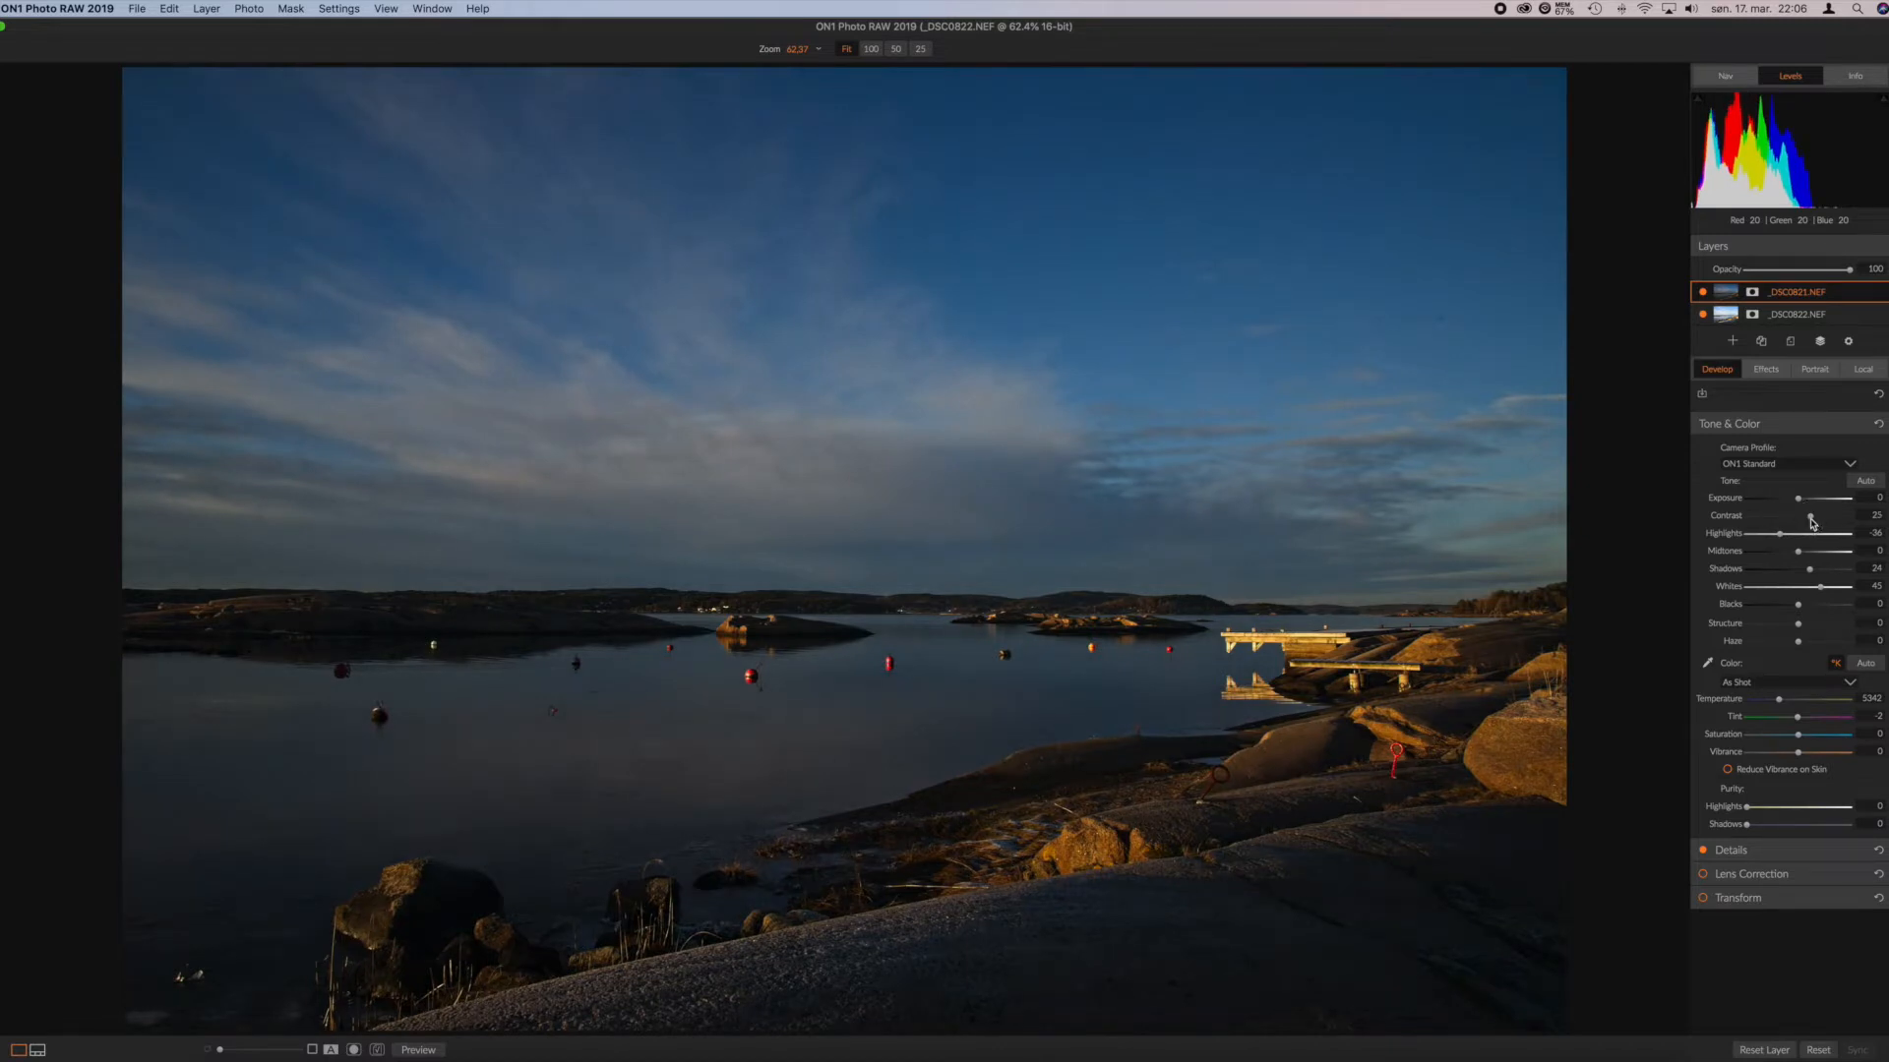
Step: Set the _DSC0821.NEF layer's Temperature to 5513 and copy the Temperature value from the _DSC0822.NEF layer
drag(1781, 699, 1782, 705)
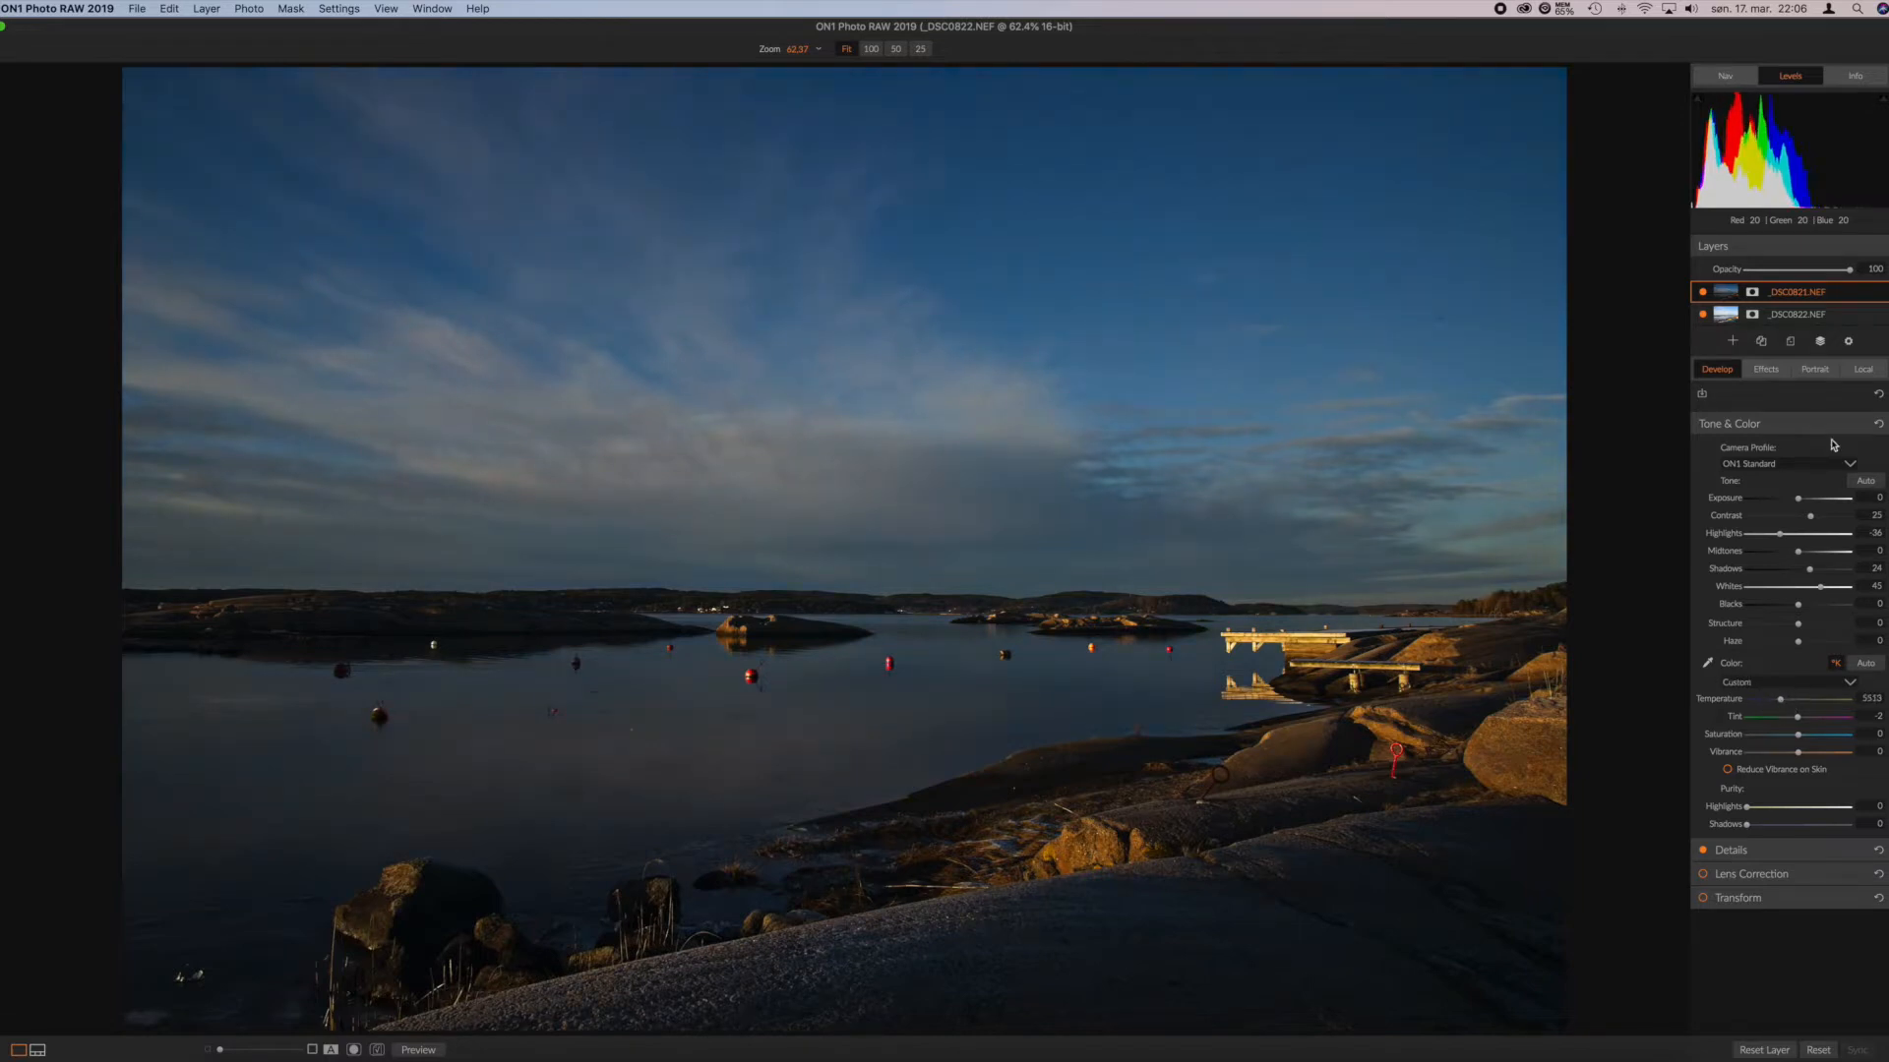
click(1811, 315)
click(1874, 699)
right_click(1878, 700)
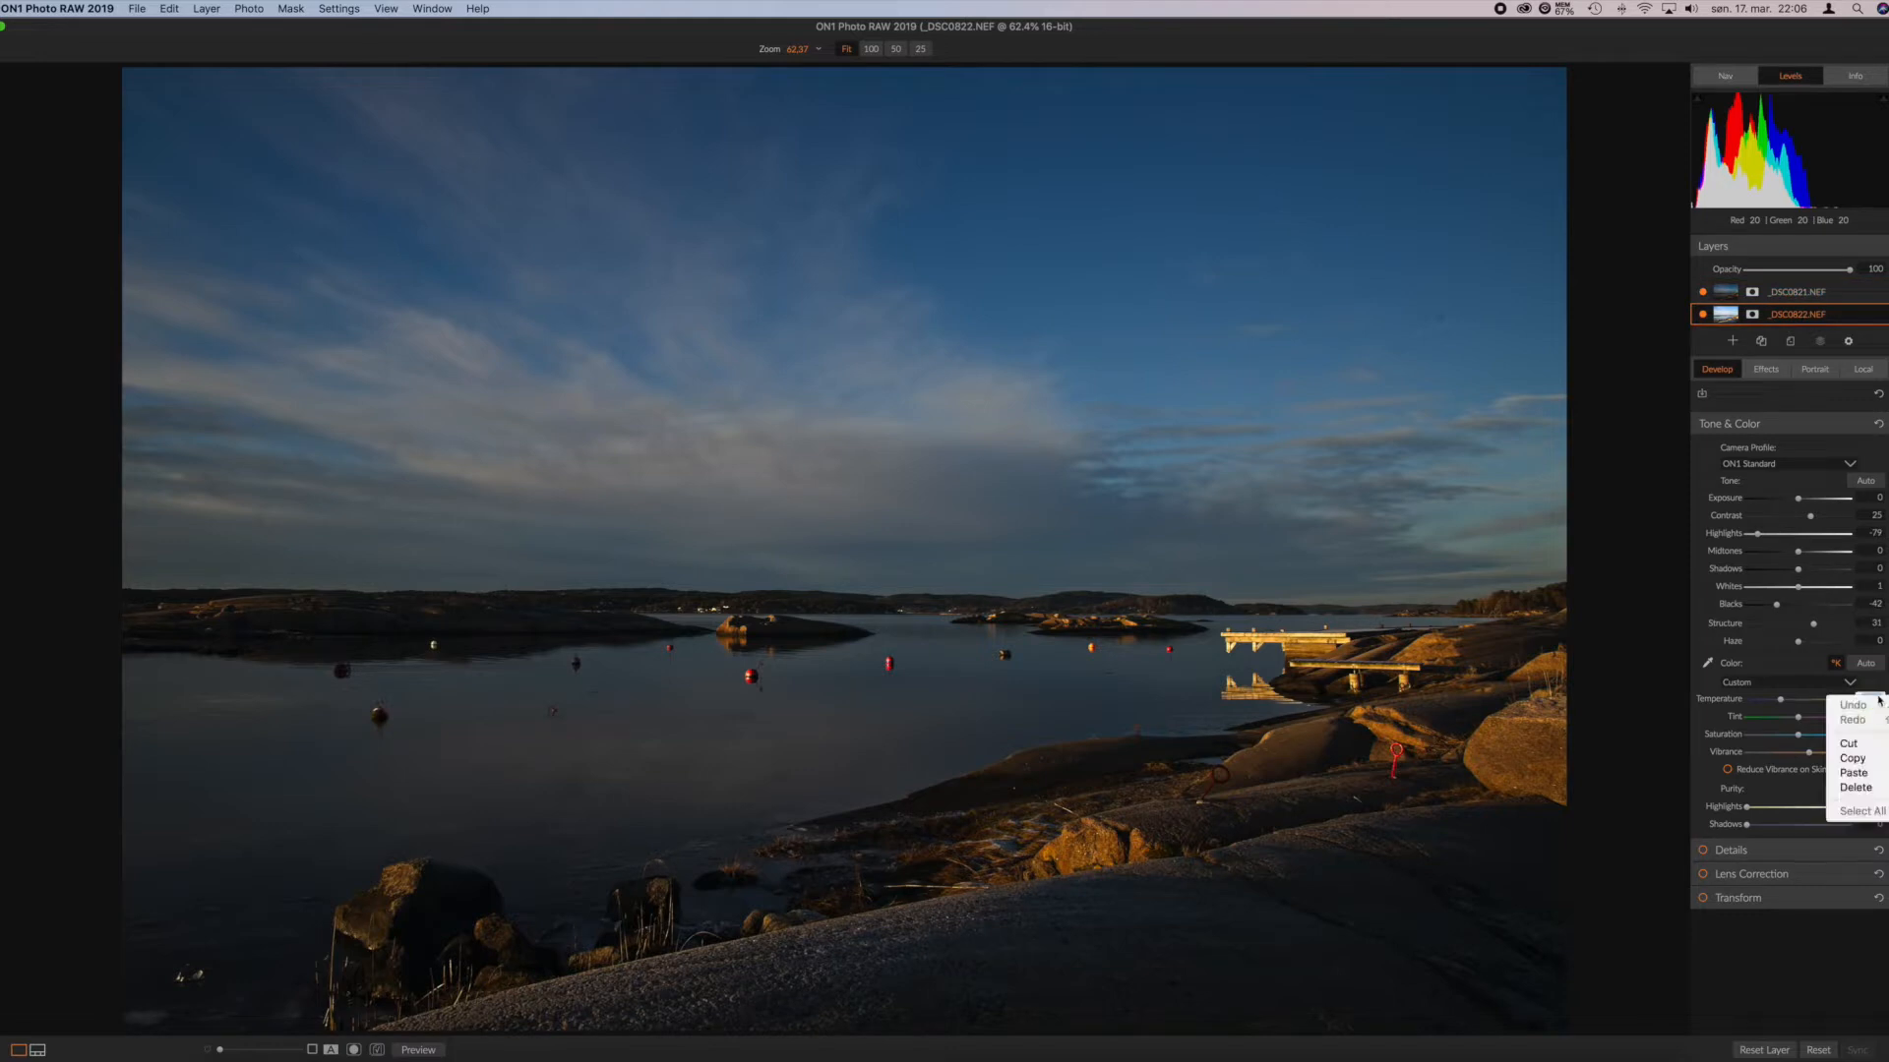
click(1854, 758)
key(Return)
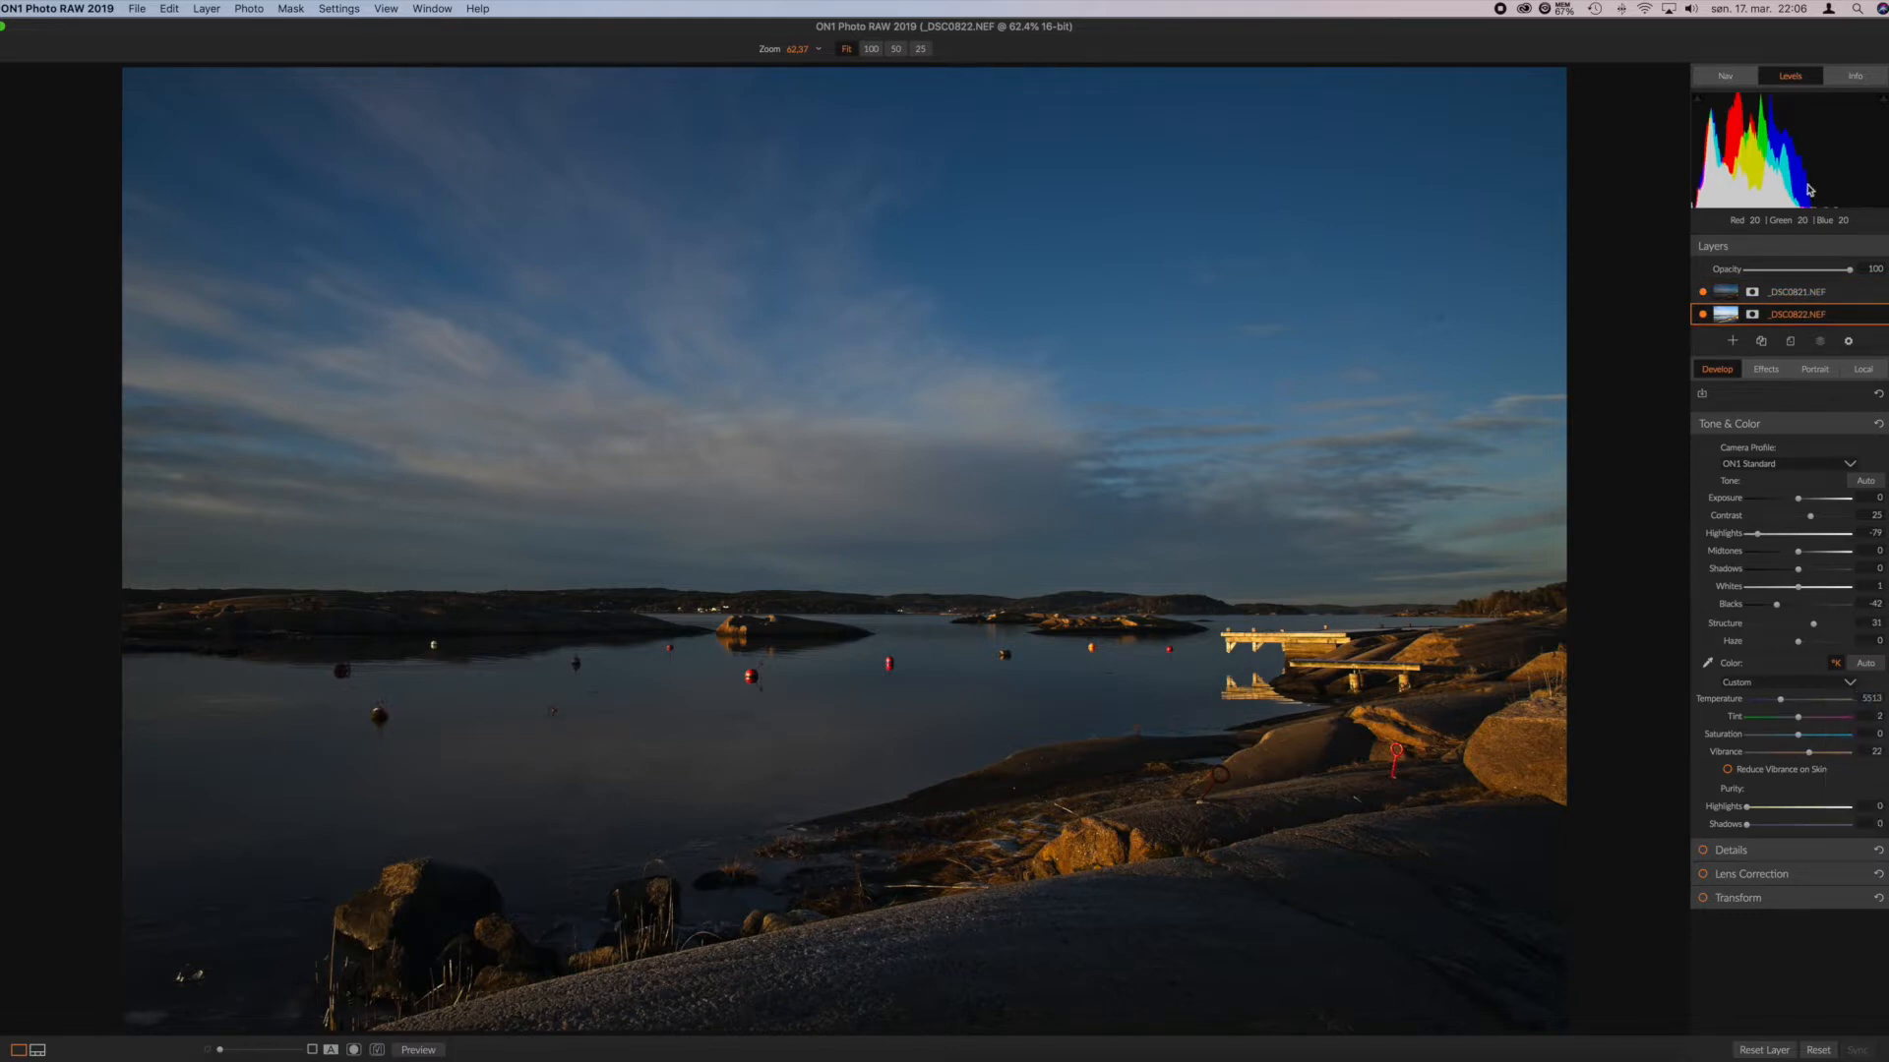
Step: Match the _DSC0821.NEF layer's color to the other layer with Temperature 5513, Tint 2 and Vibrance 22
click(1809, 297)
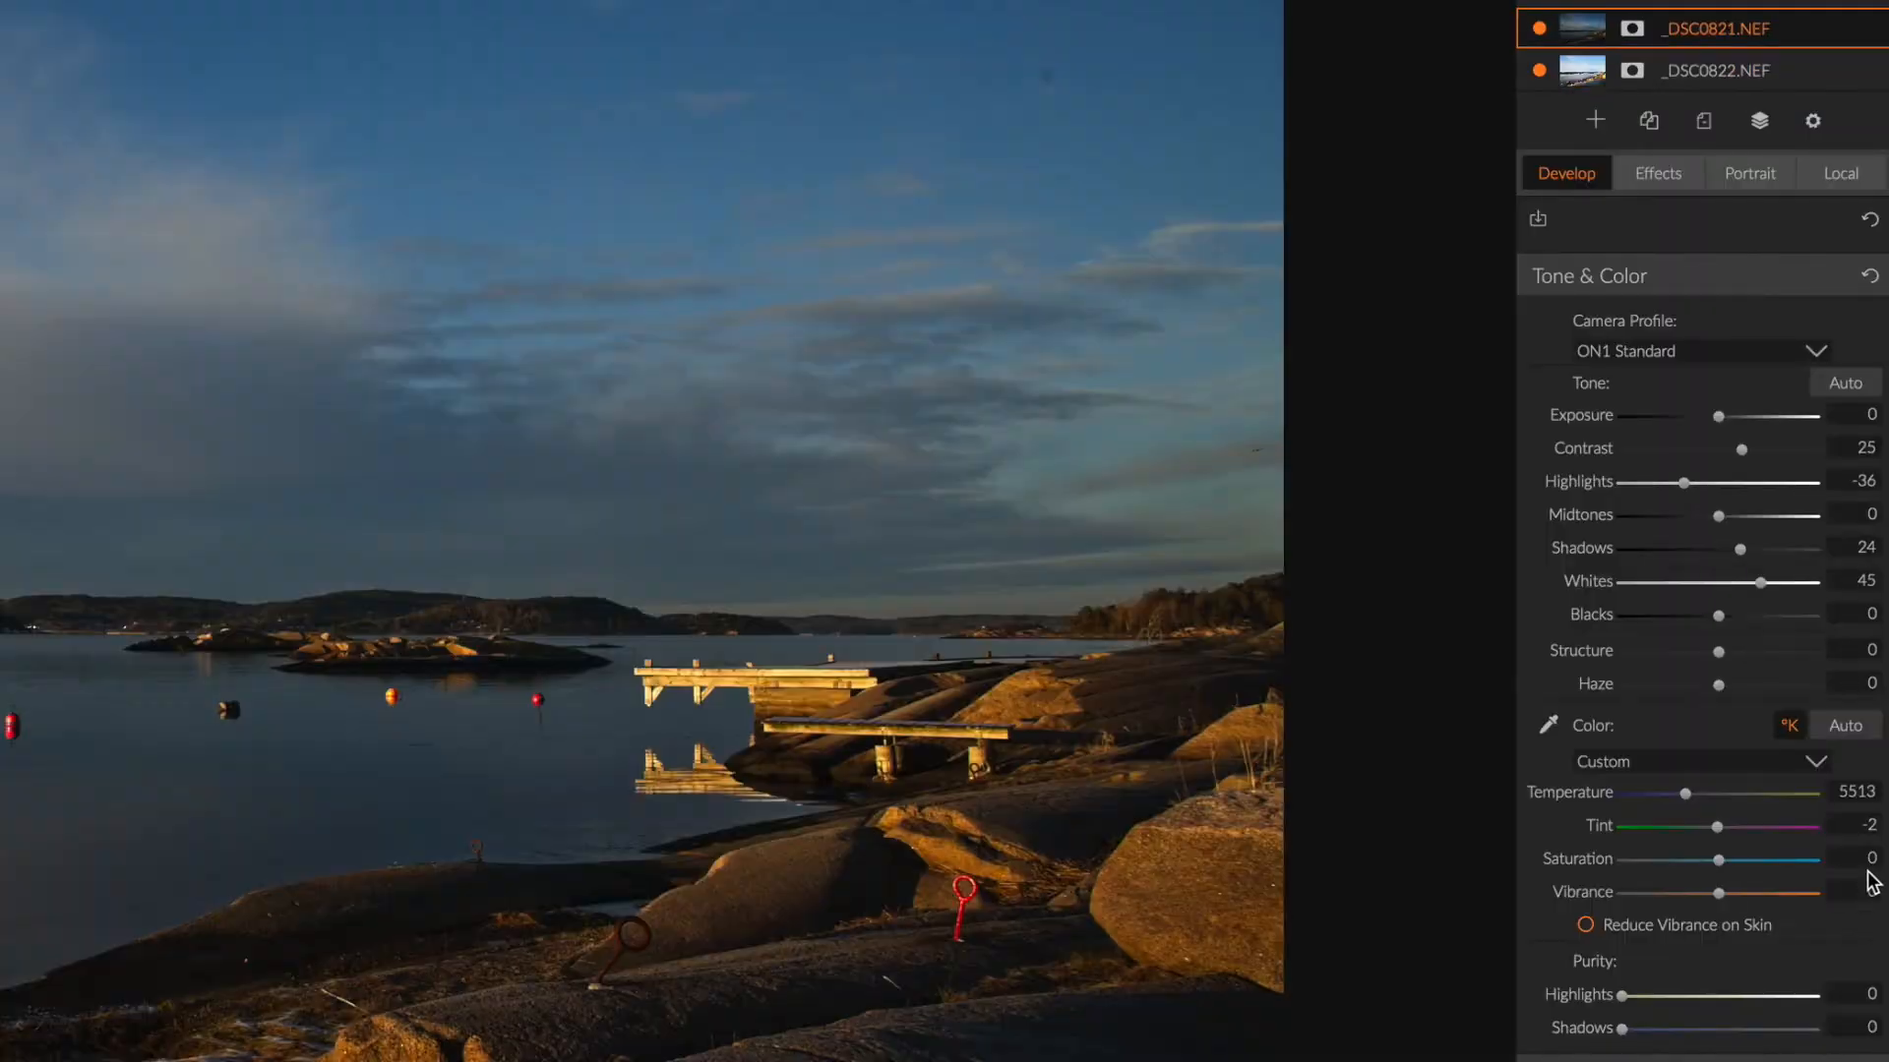
click(1853, 790)
right_click(1853, 790)
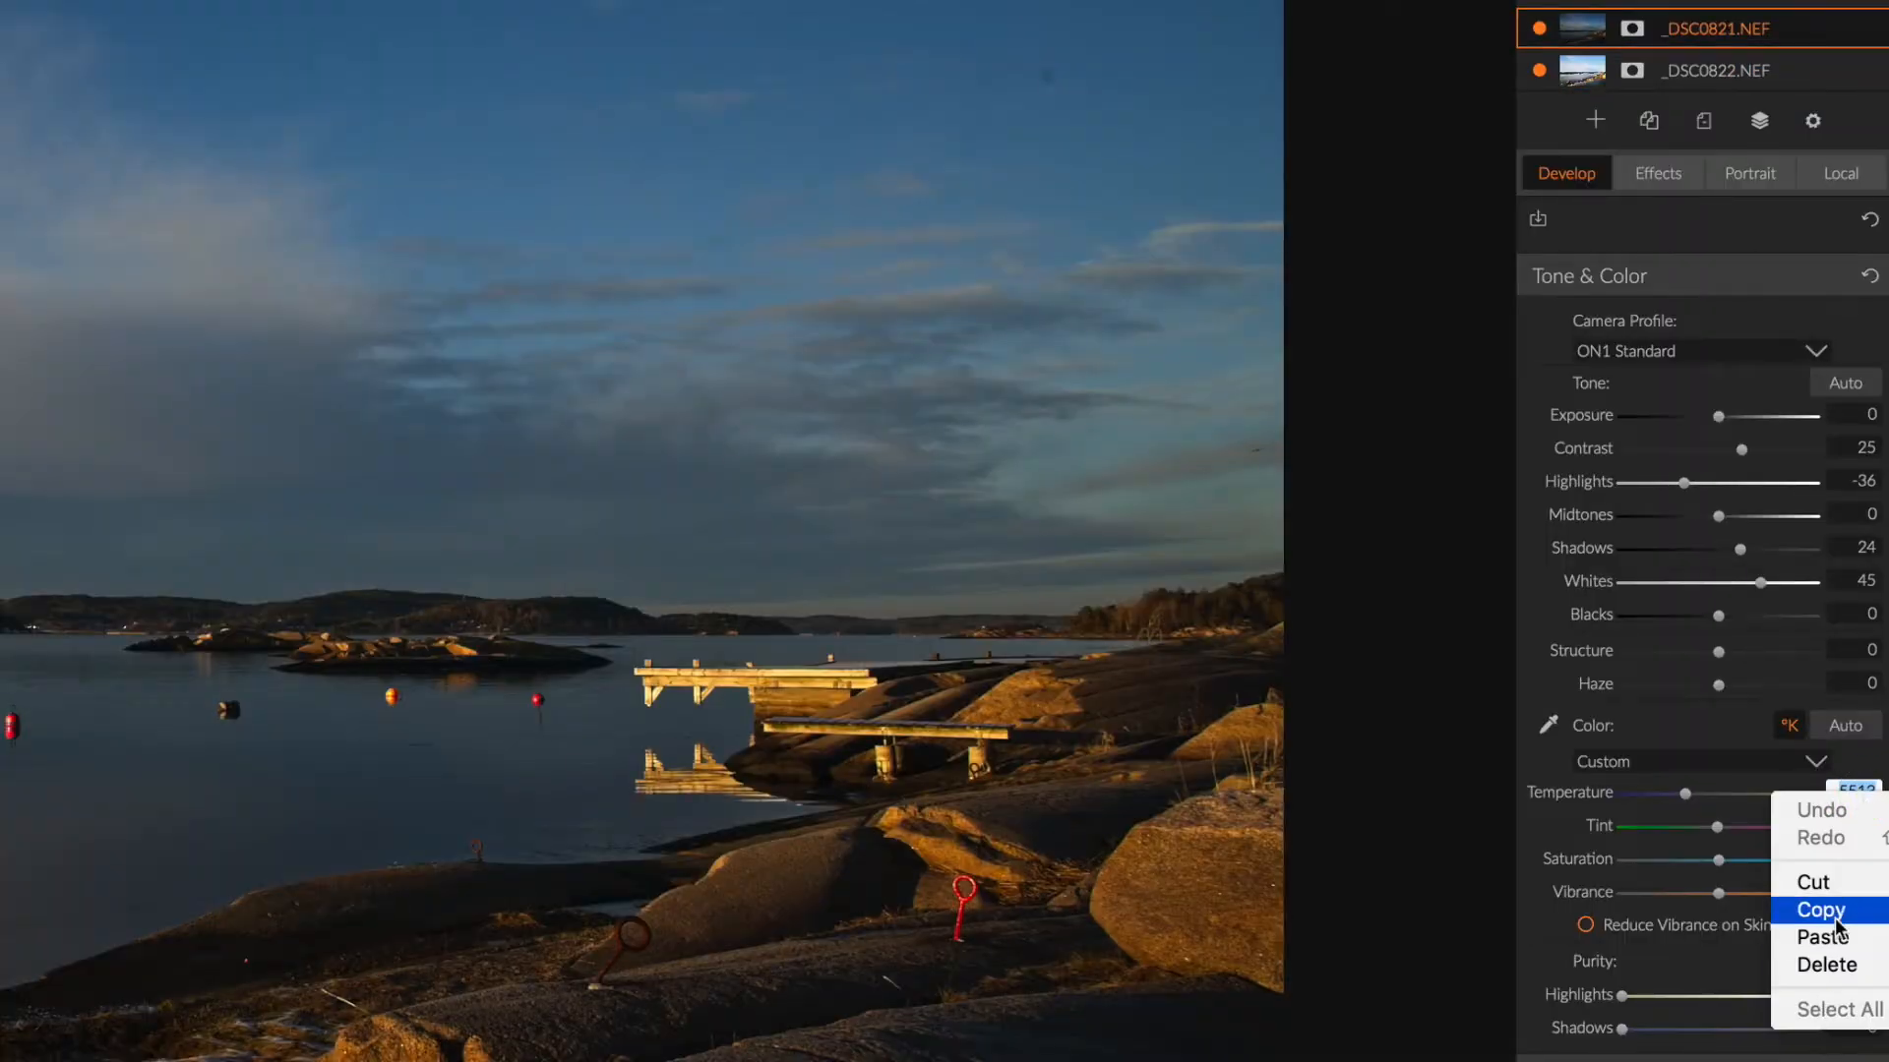
drag(1853, 825, 1886, 829)
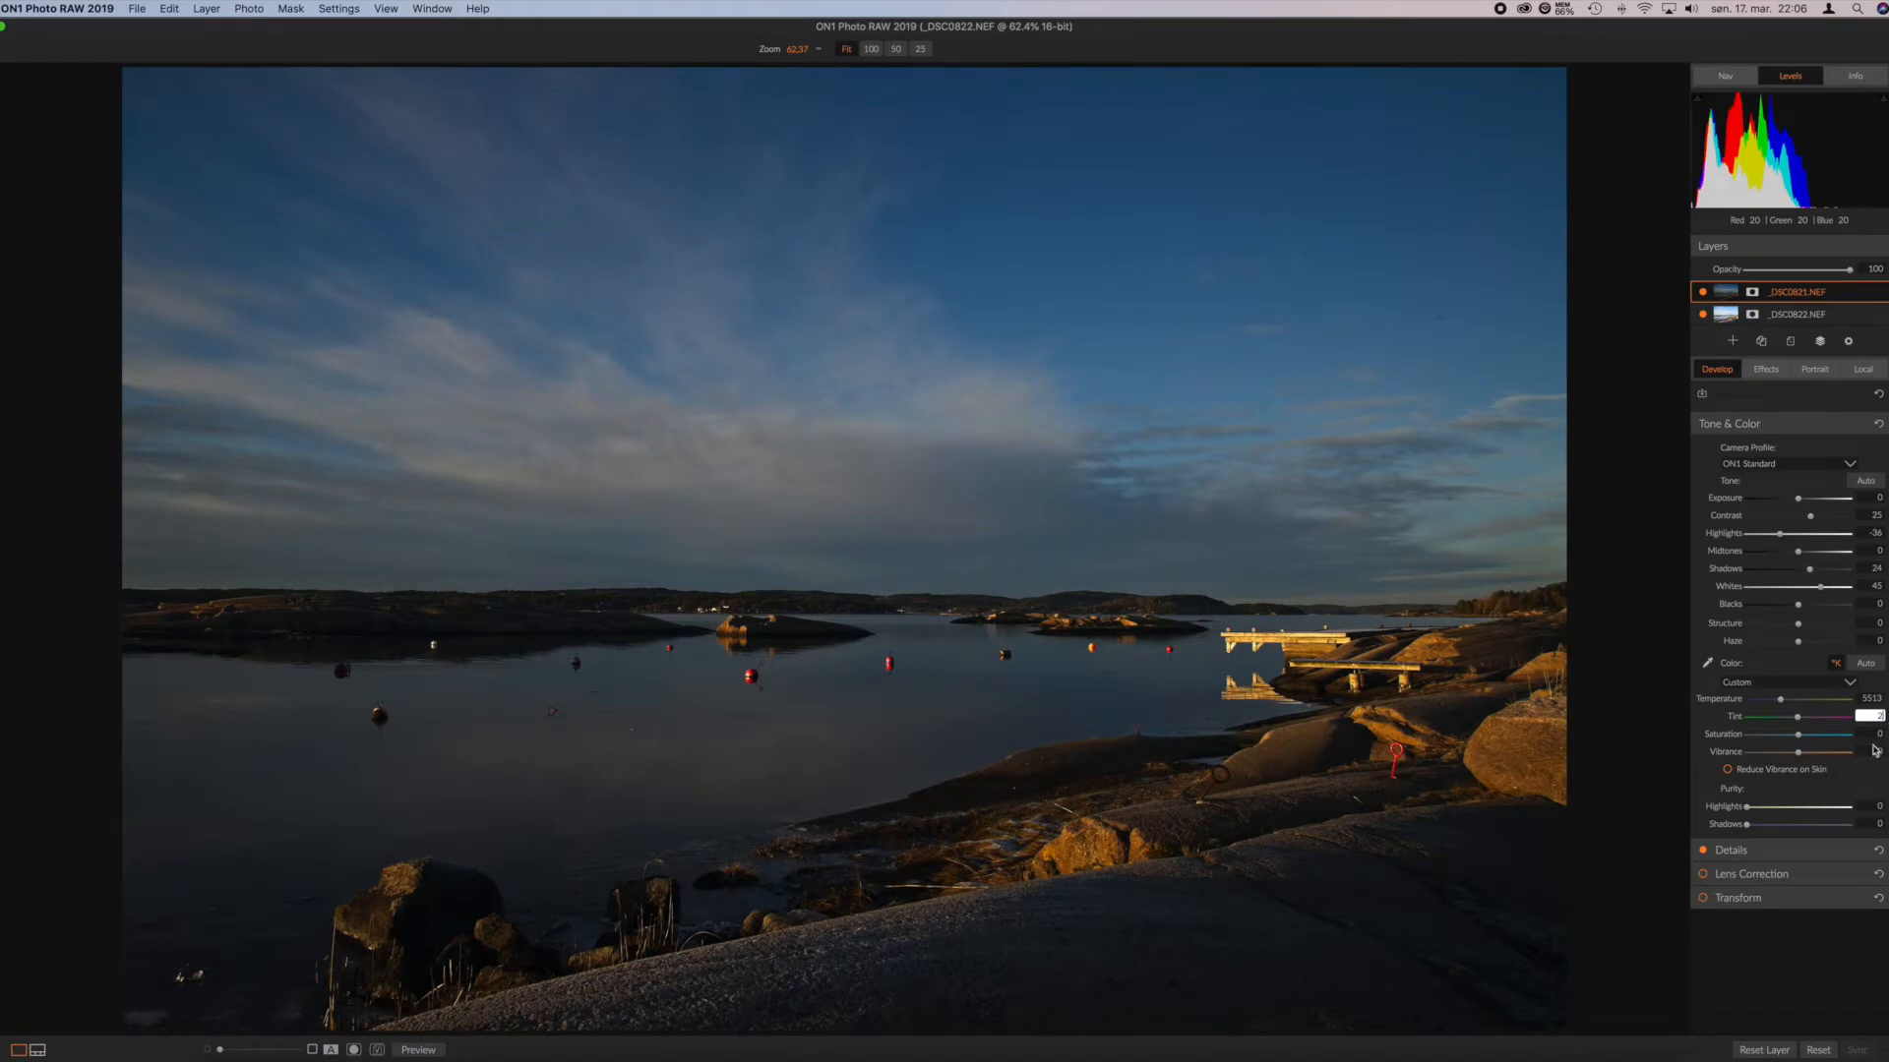
text(2)
click(1874, 750)
key(Return)
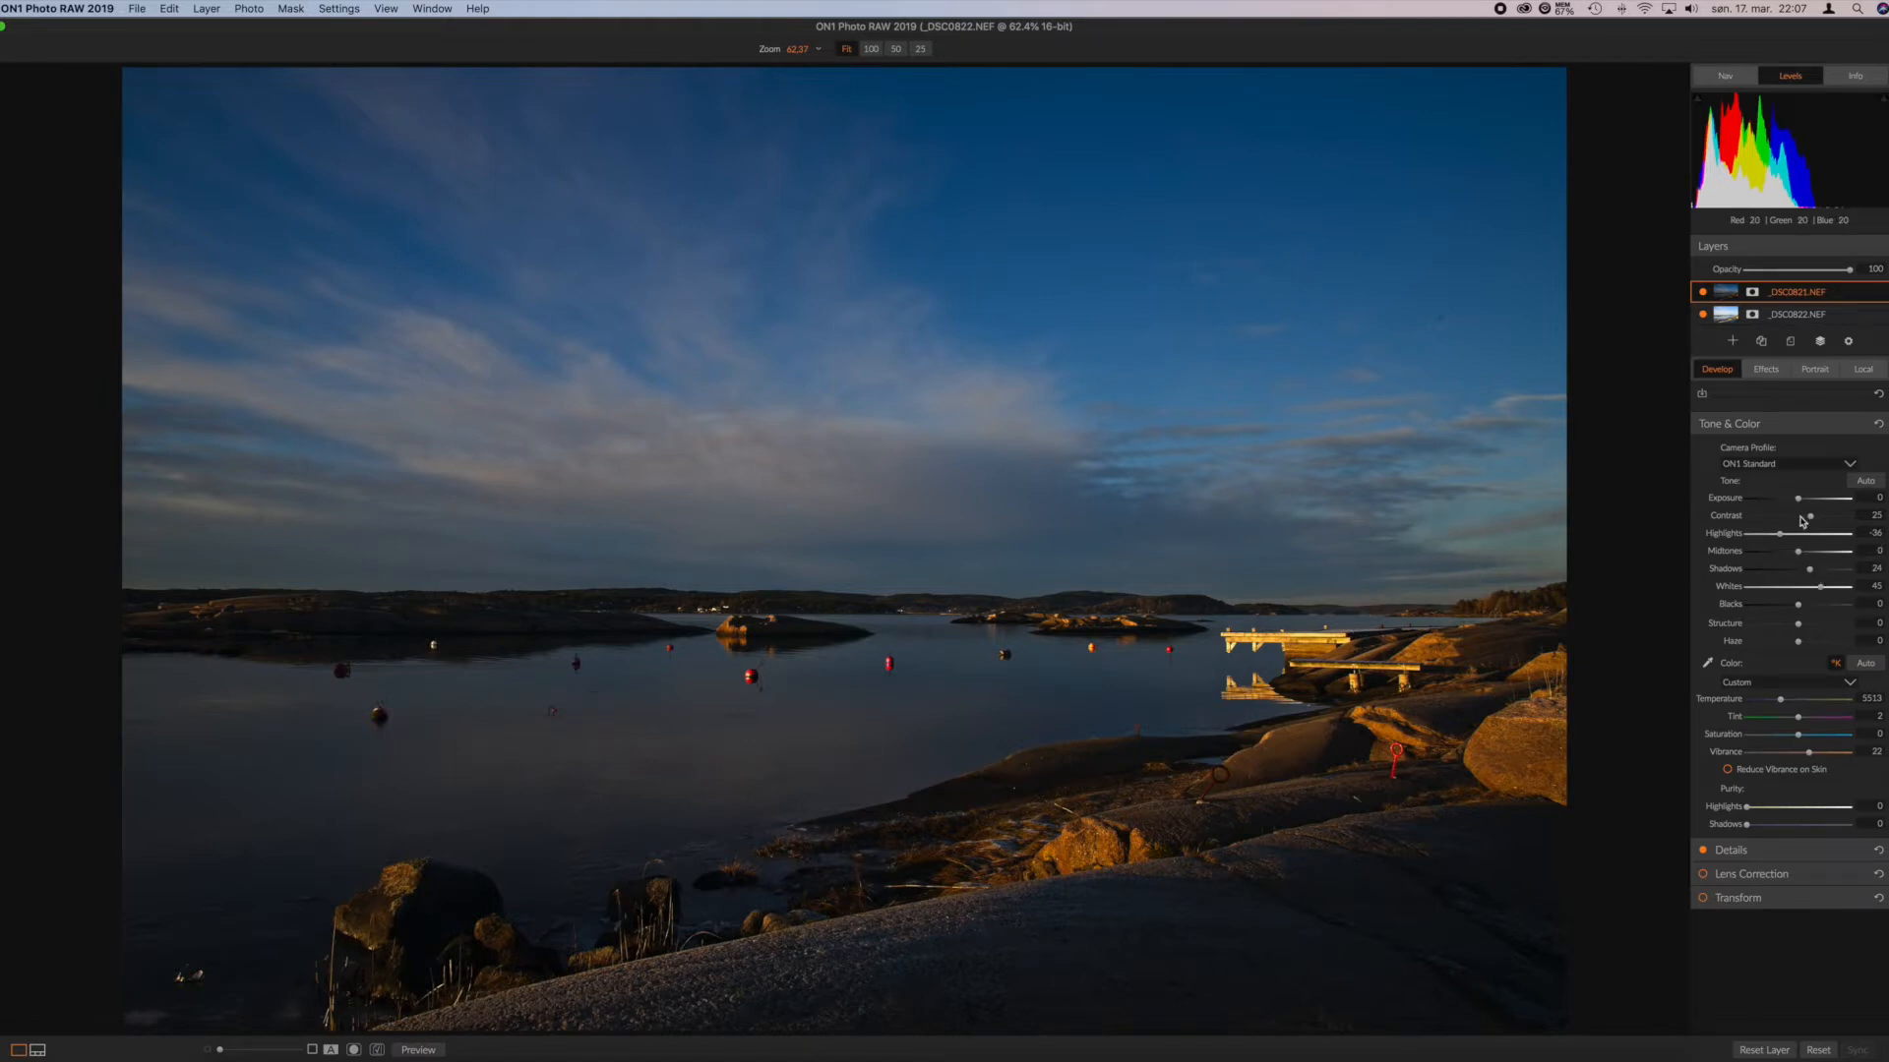
Step: Brighten the _DSC0821.NEF layer by setting Whites to 61 and Exposure to 1.2
drag(1825, 593, 1853, 592)
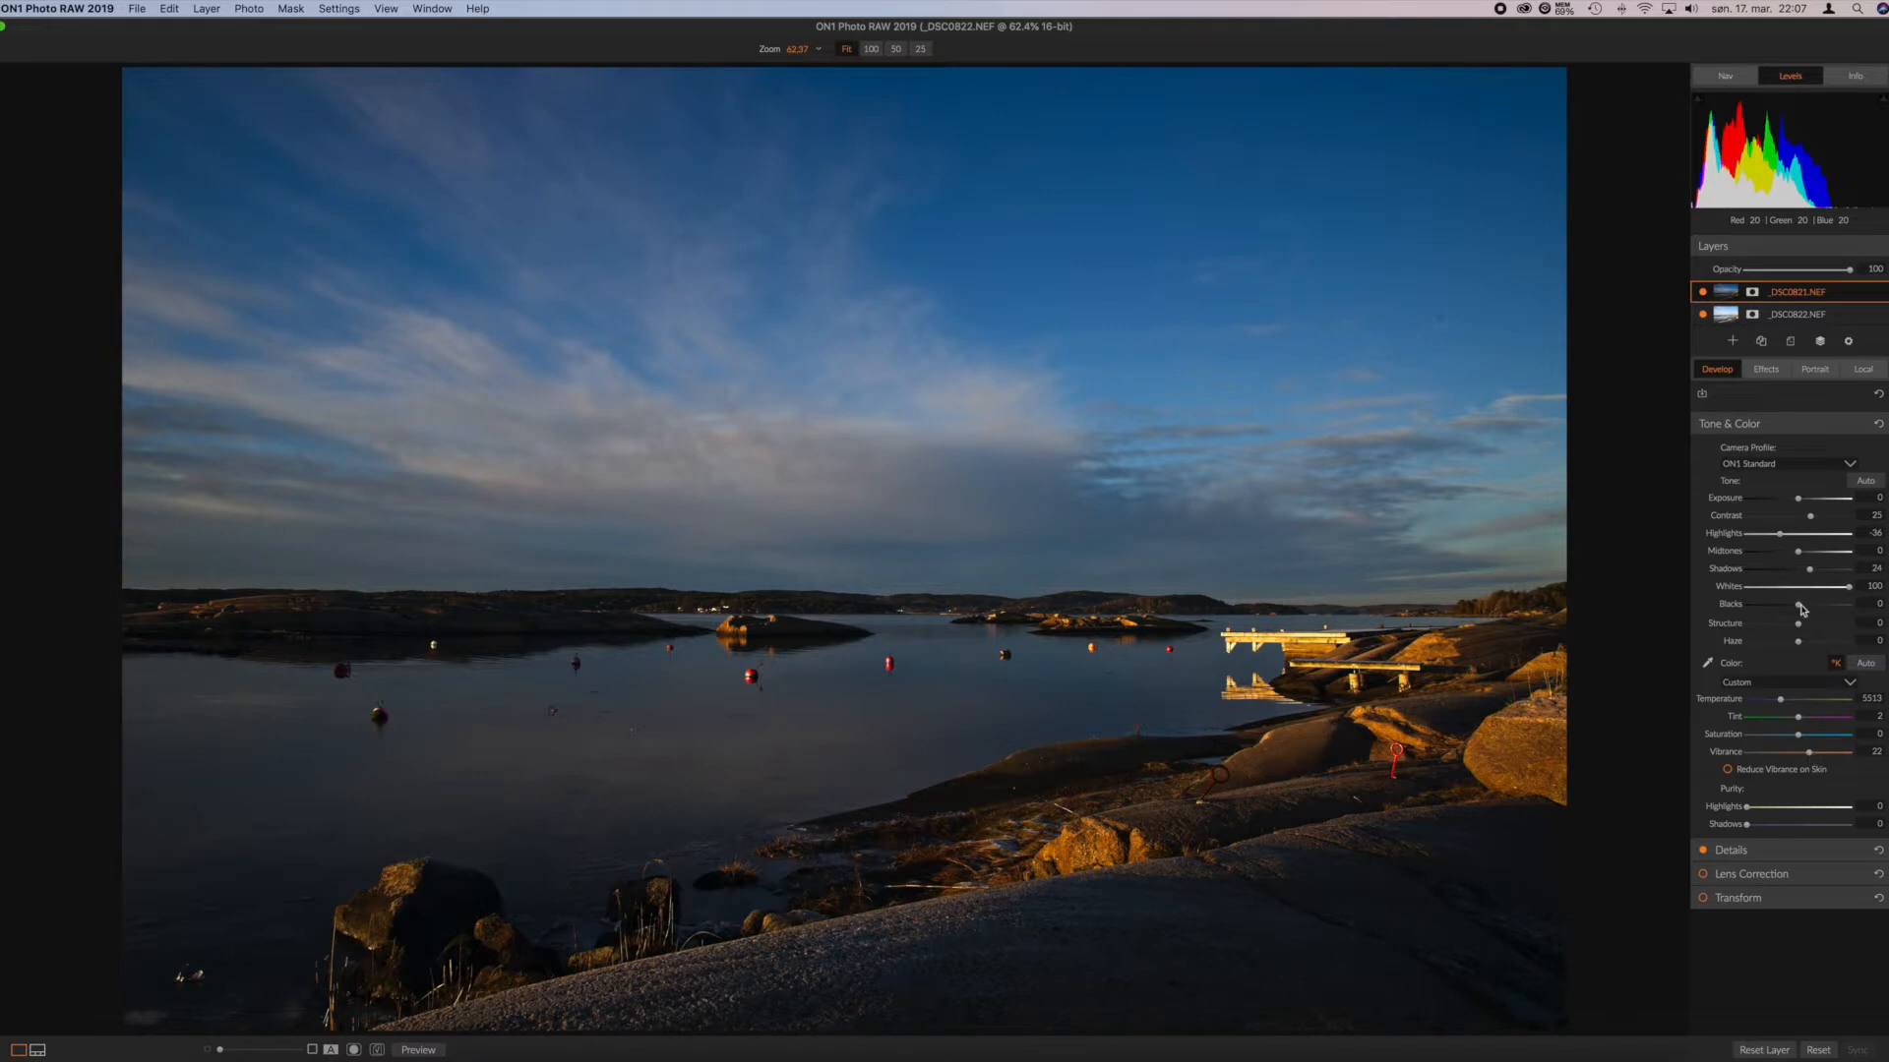
drag(1848, 591, 1827, 588)
click(1806, 500)
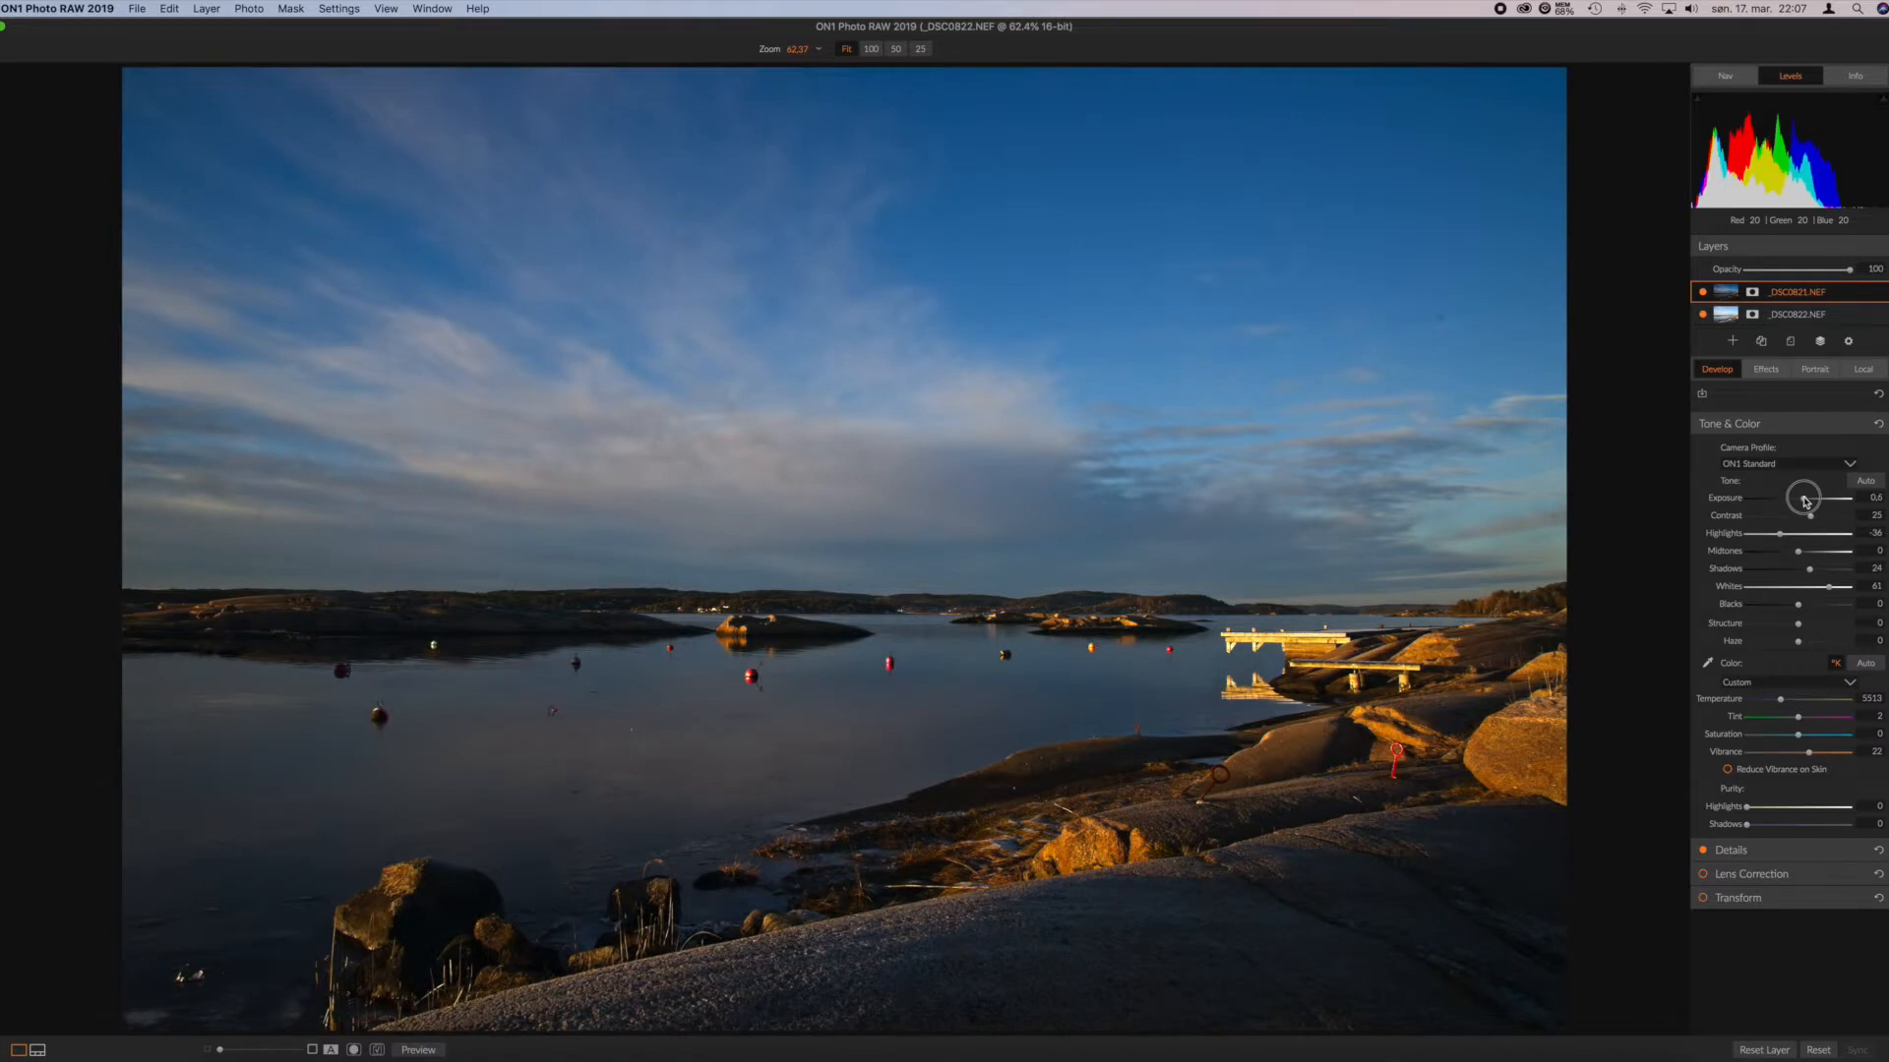
drag(1805, 501, 1807, 501)
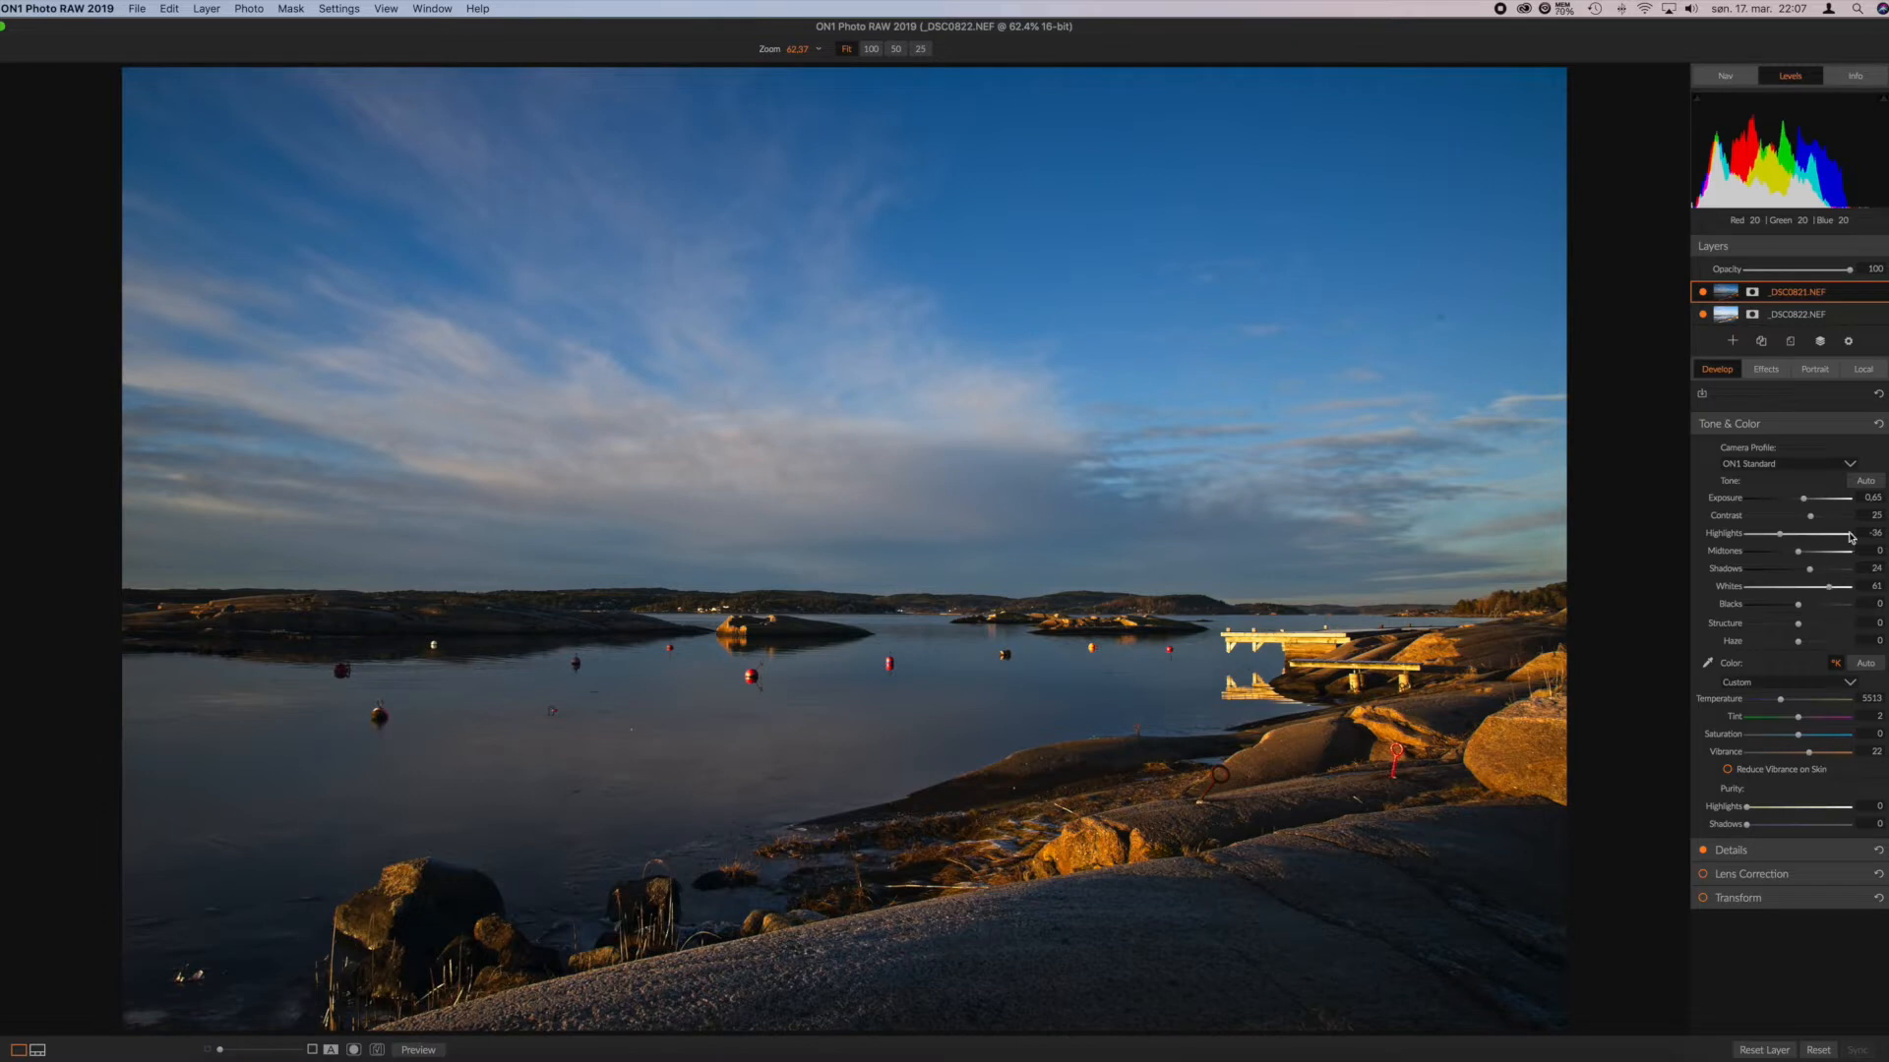
drag(1803, 503, 1811, 503)
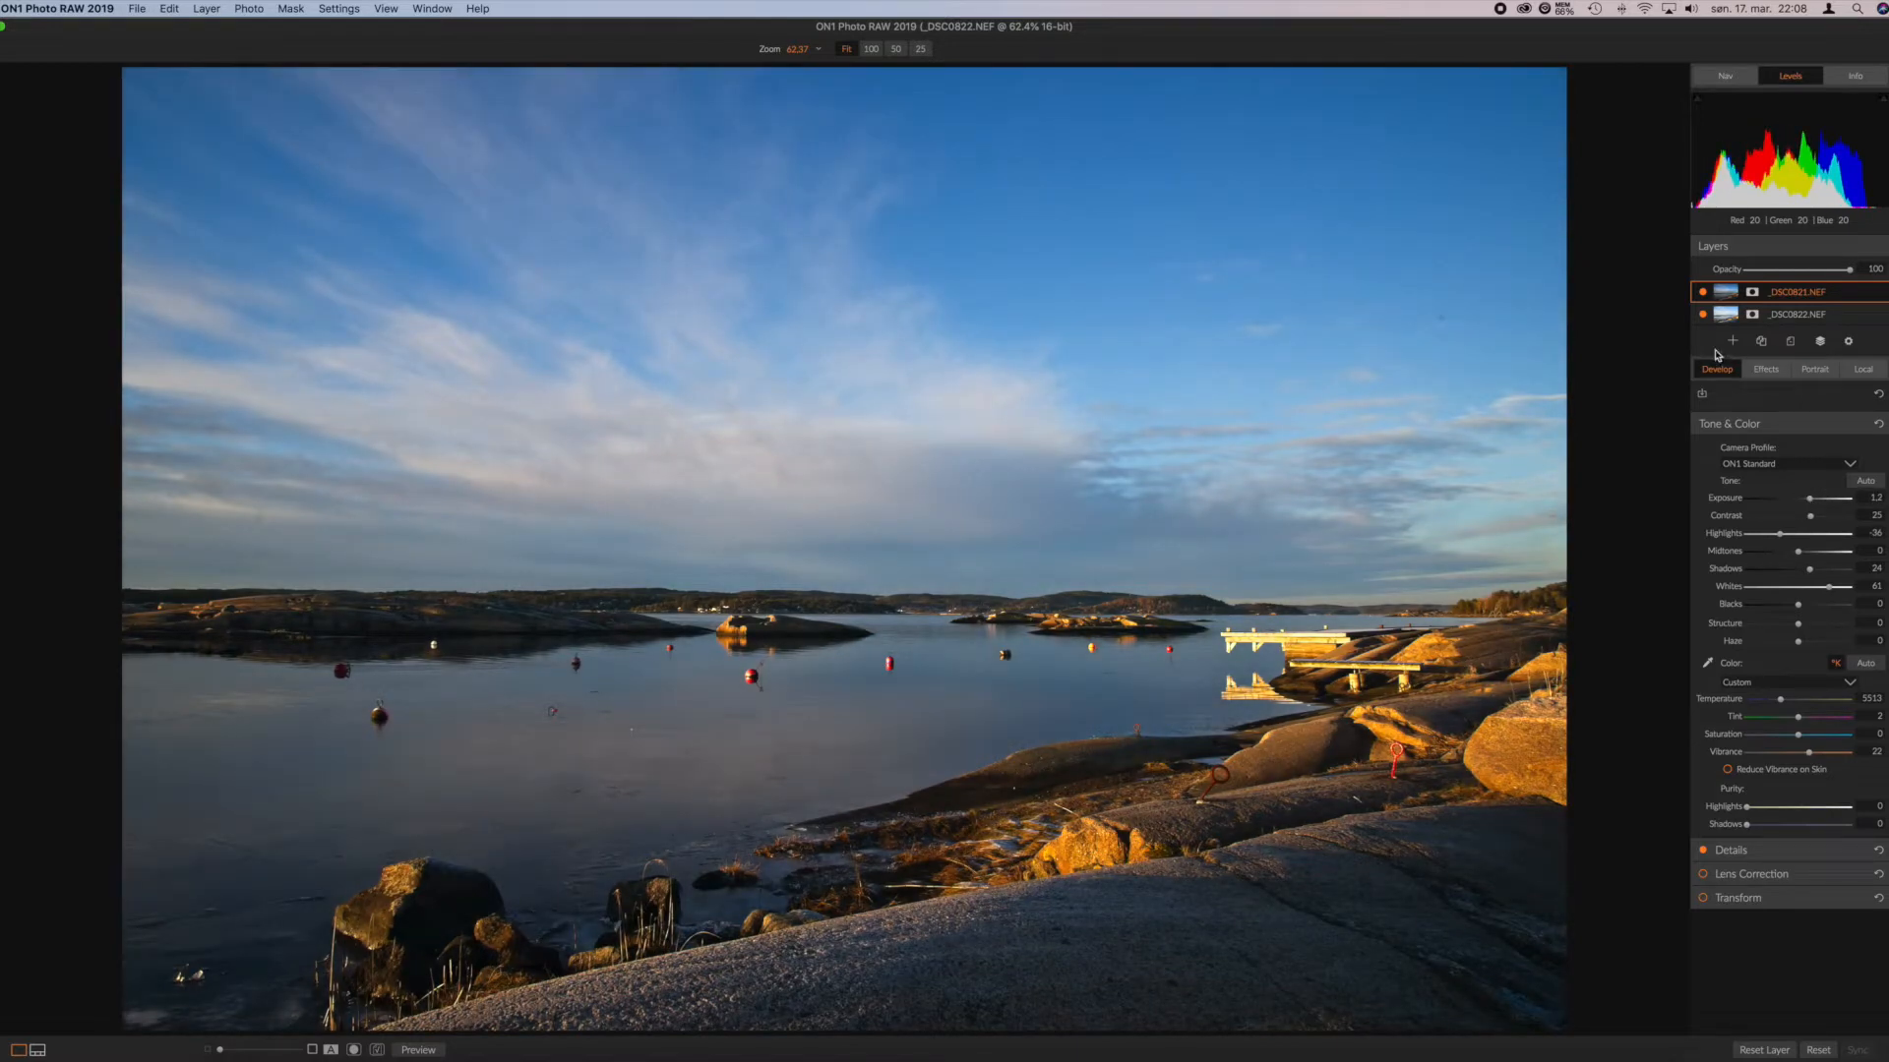
Step: Add a mask to the _DSC0821.NEF layer and hide that layer to expose the _DSC0822.NEF layer
click(1800, 316)
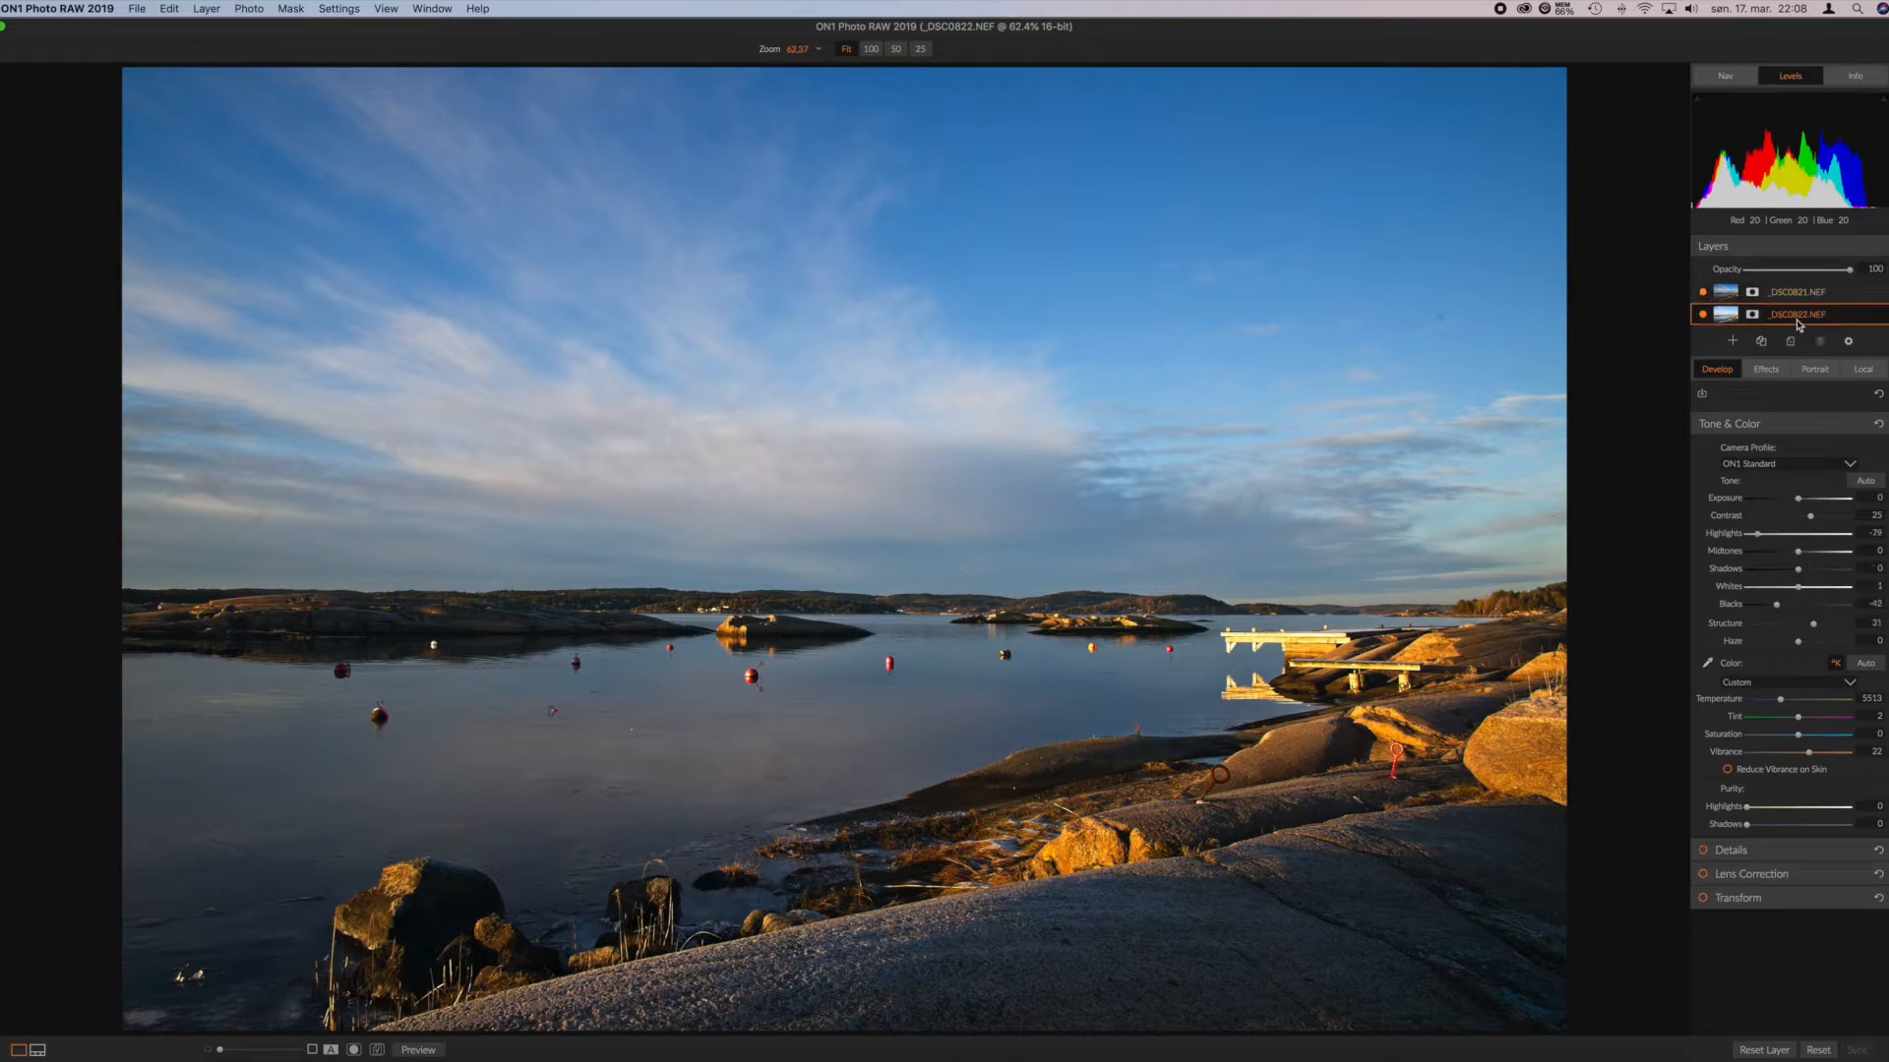
click(1704, 293)
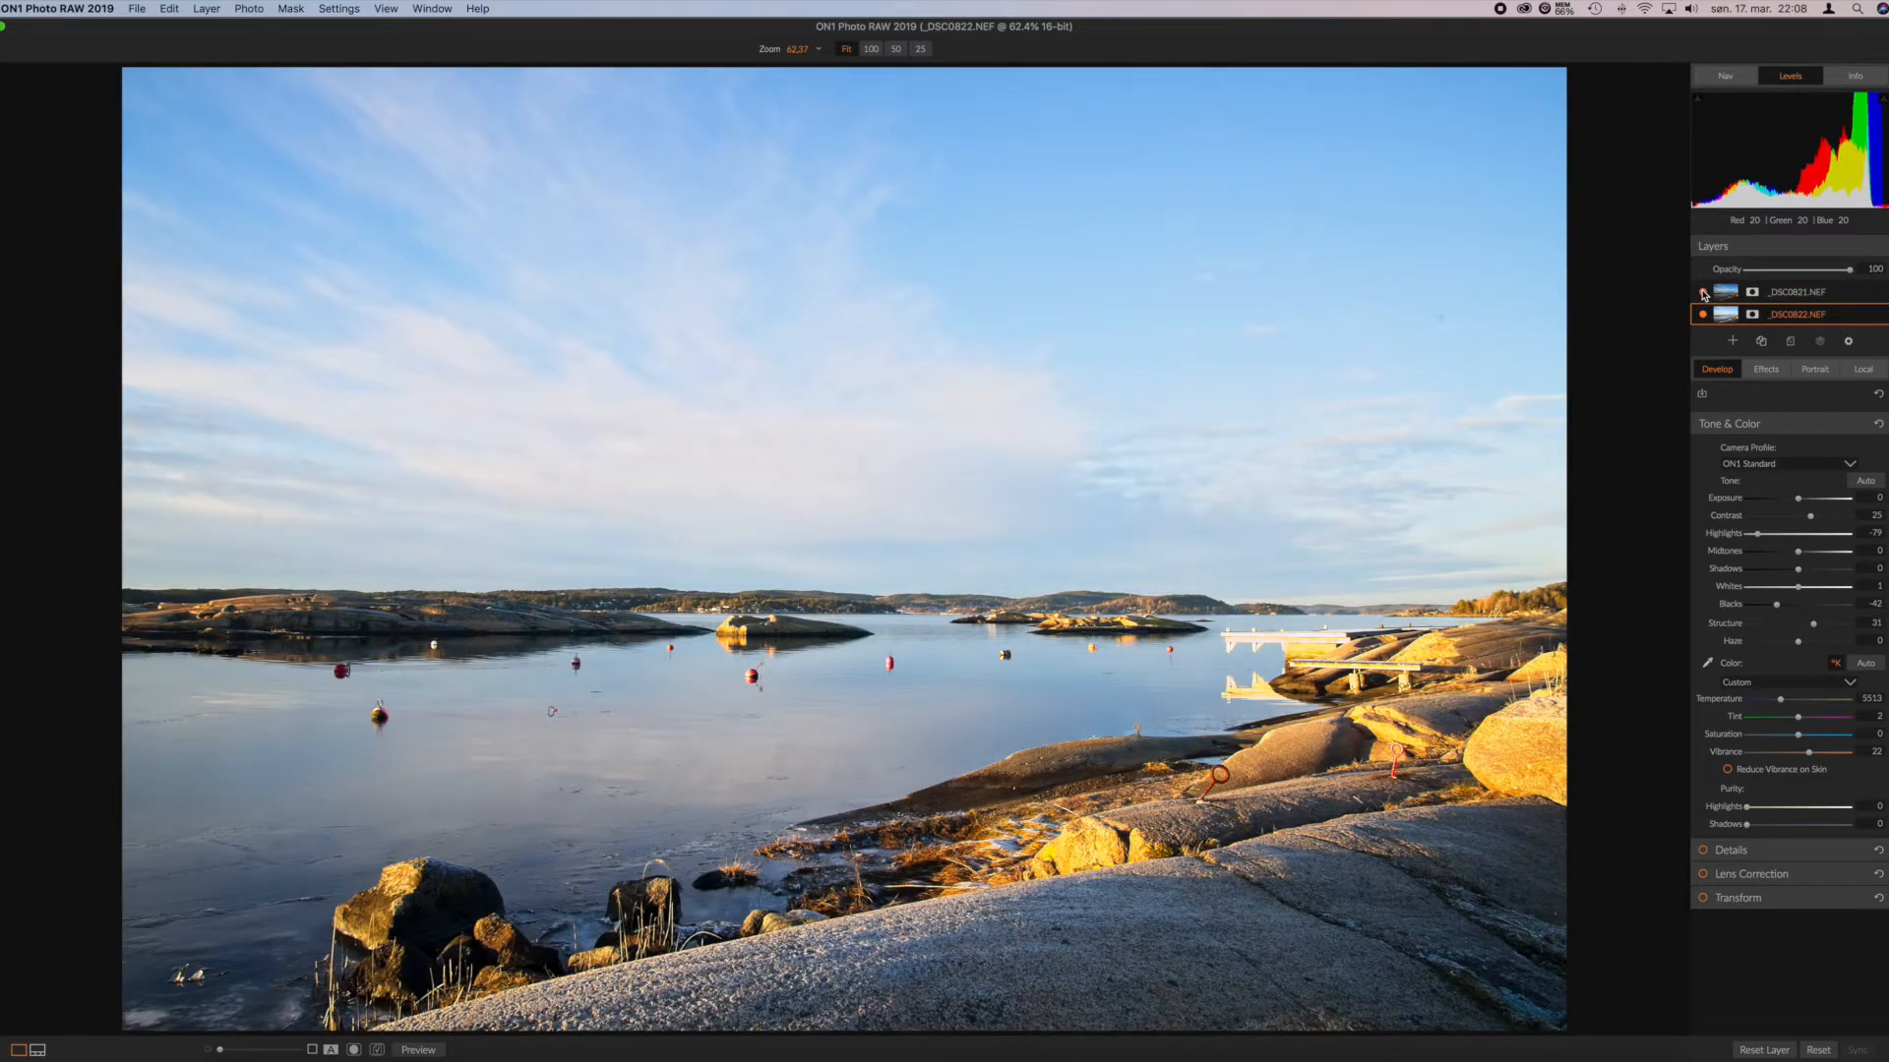
click(1704, 293)
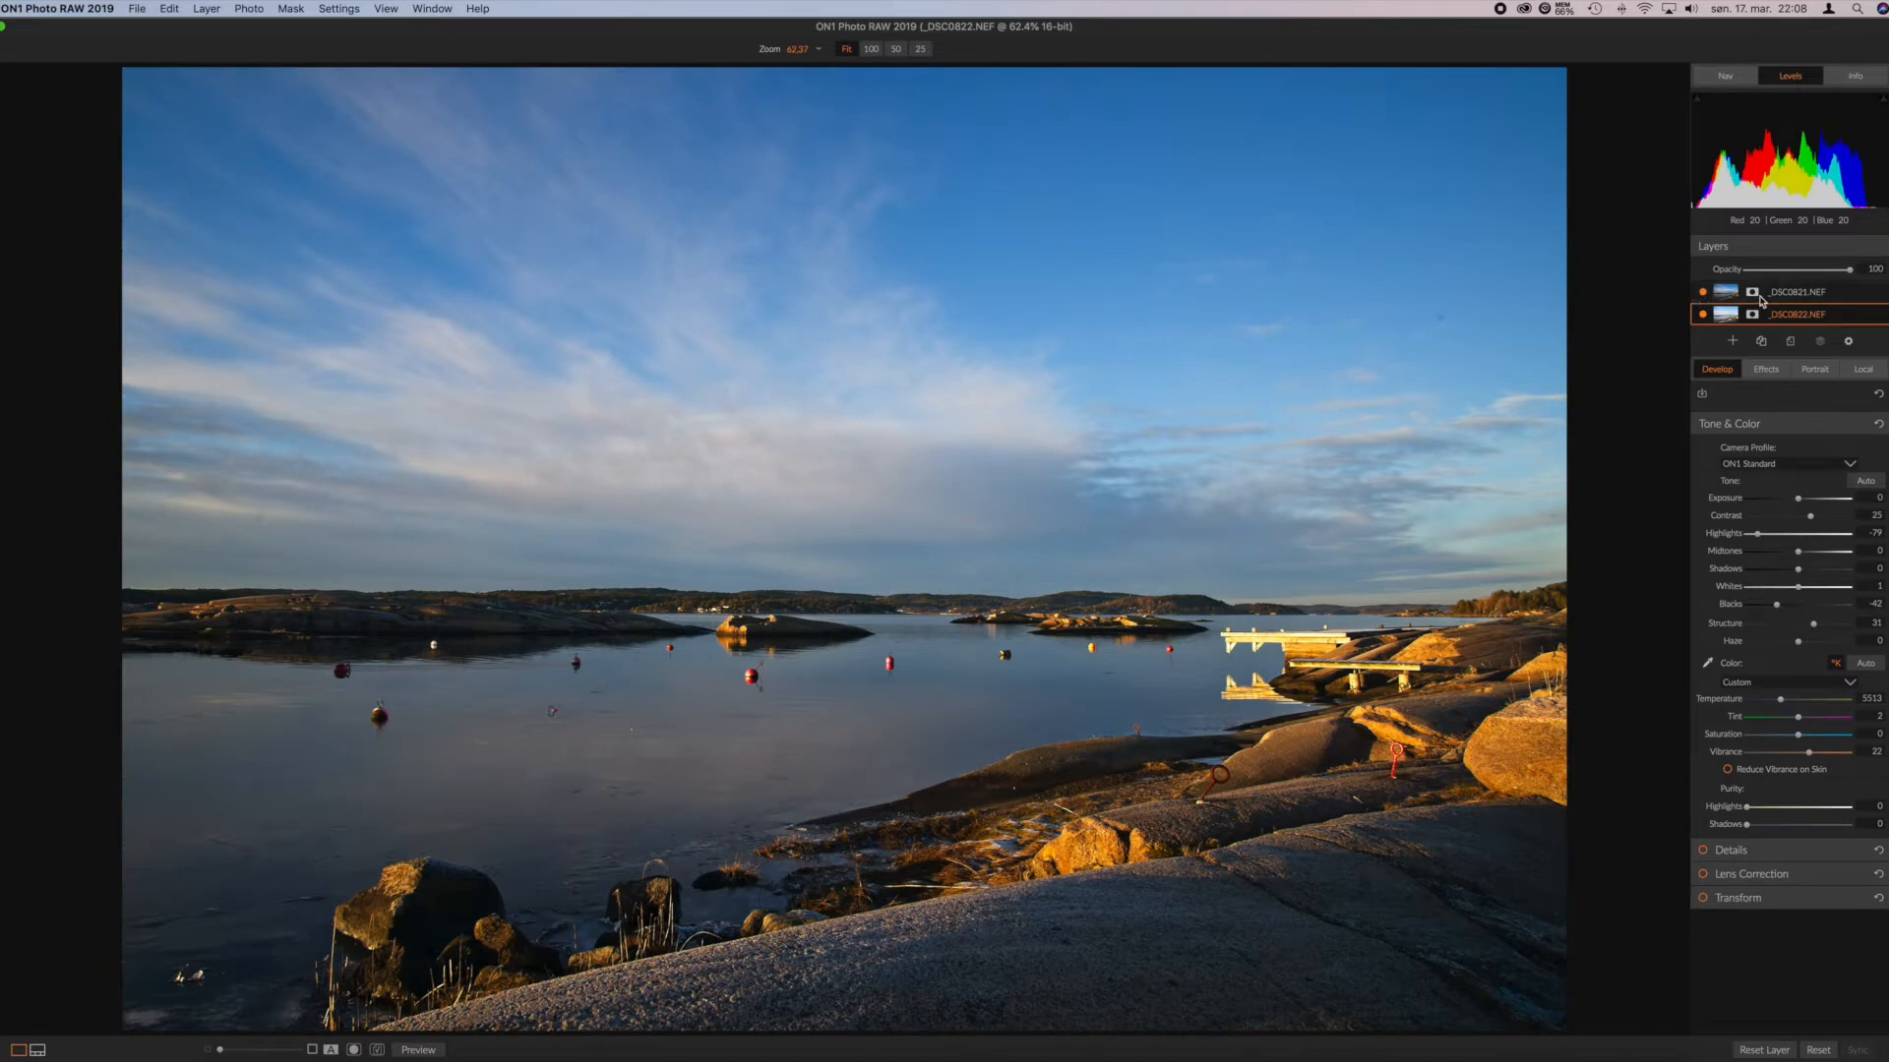
click(1753, 293)
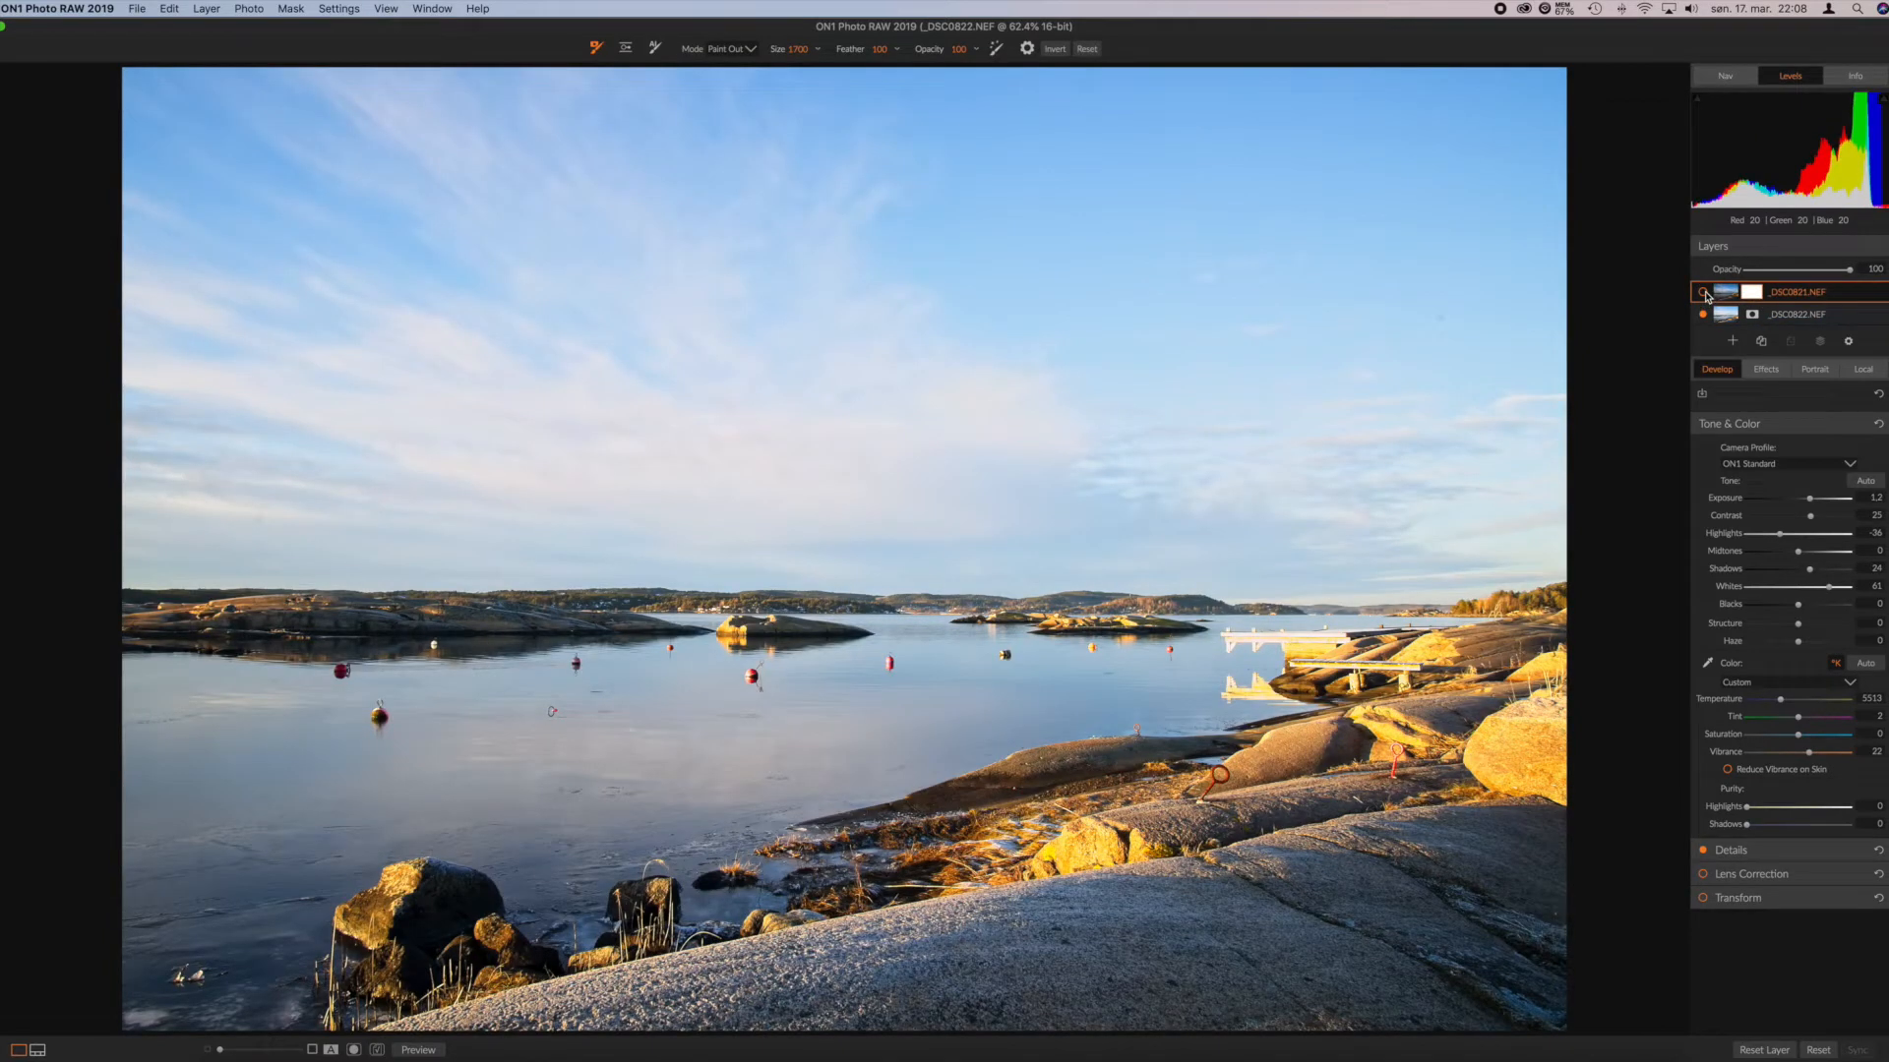
Step: Select the _DSC0822.NEF layer and darken it by setting Exposure to -0.45
click(1786, 315)
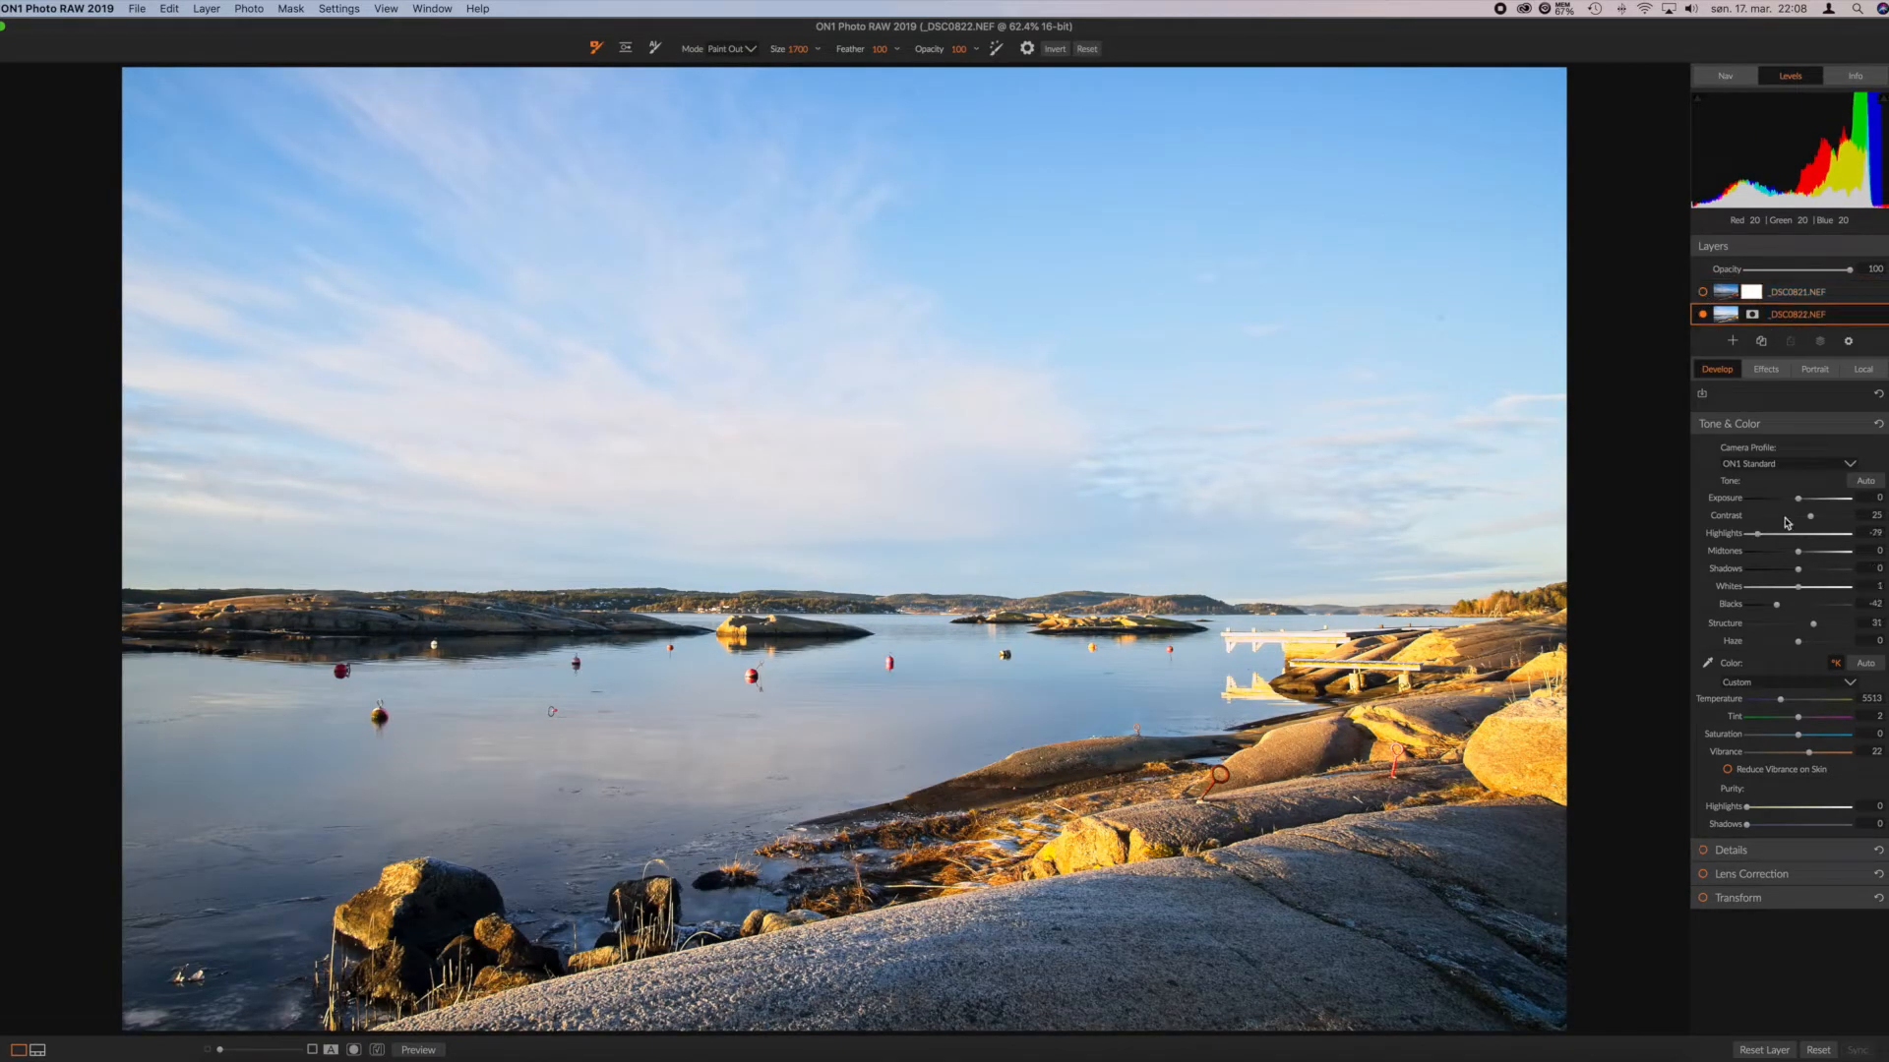
drag(1799, 500, 1792, 506)
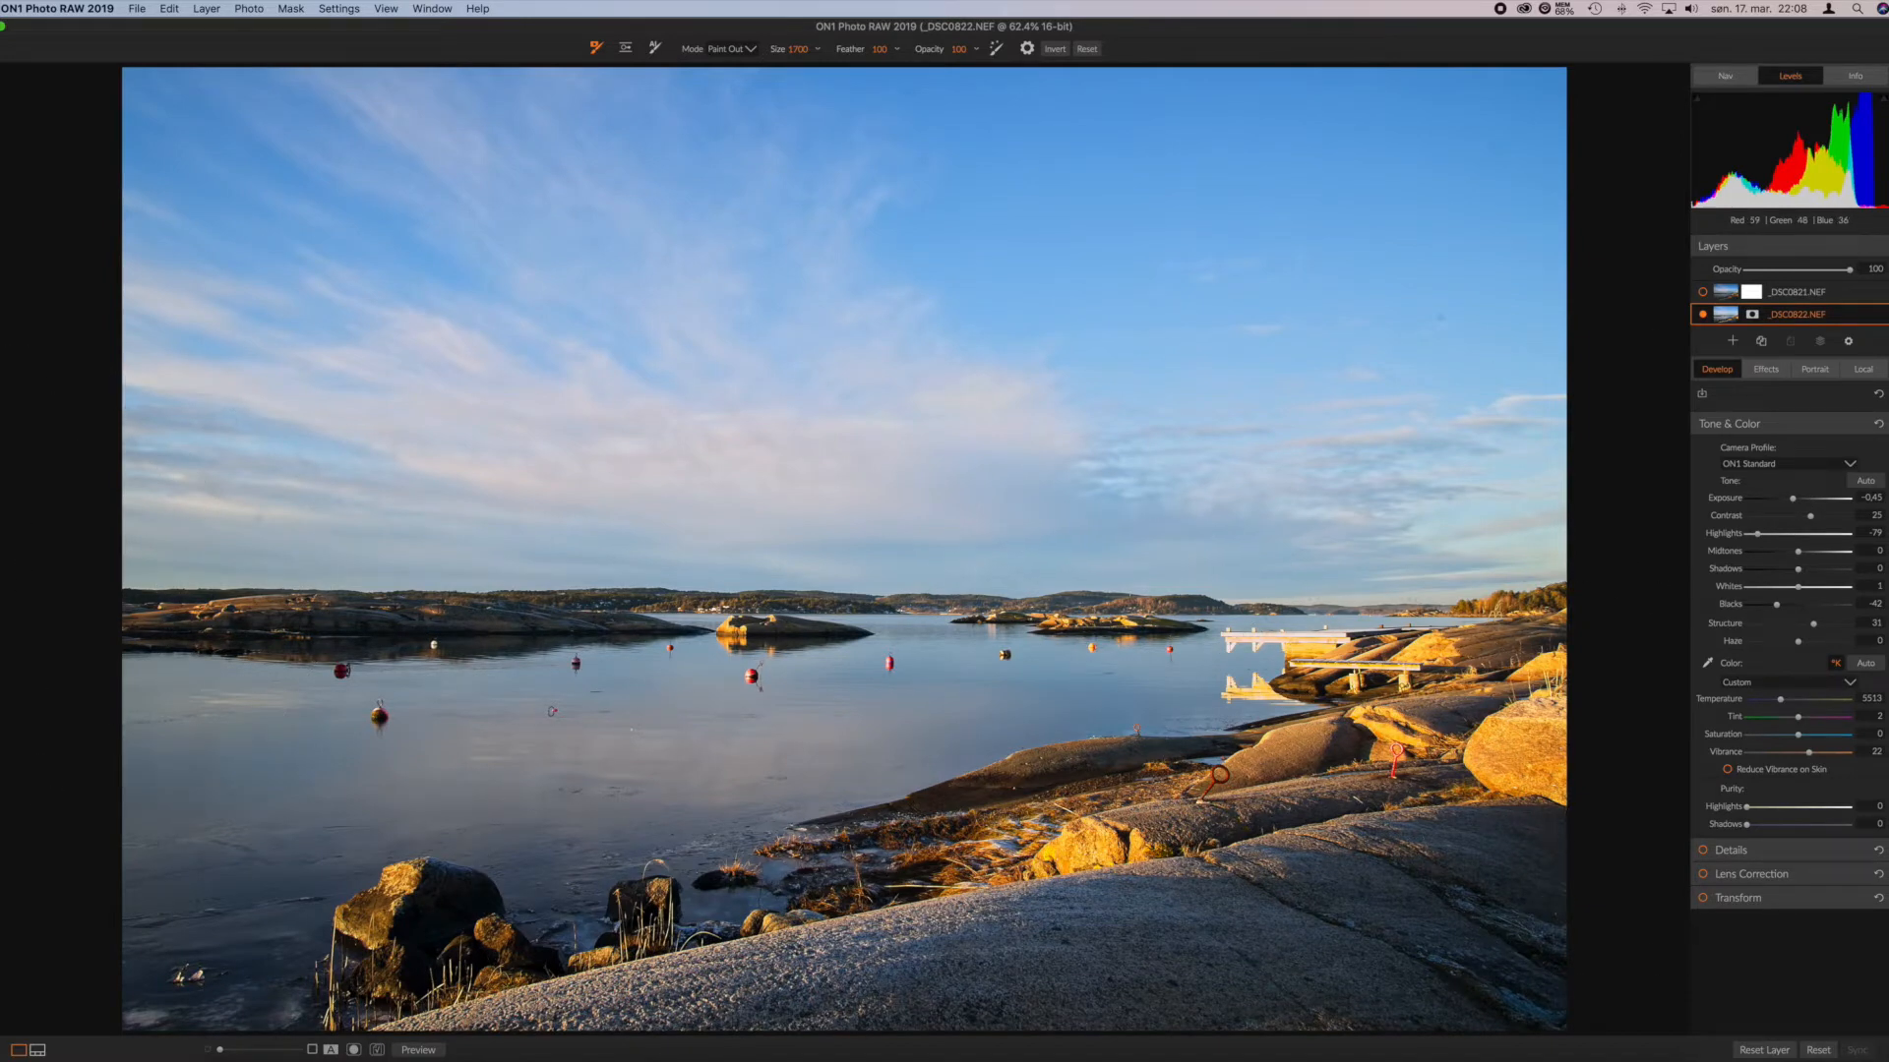
drag(1795, 502, 1792, 498)
Step: Show and select the _DSC0821.NEF layer, and set its Exposure to 1.5
click(1702, 293)
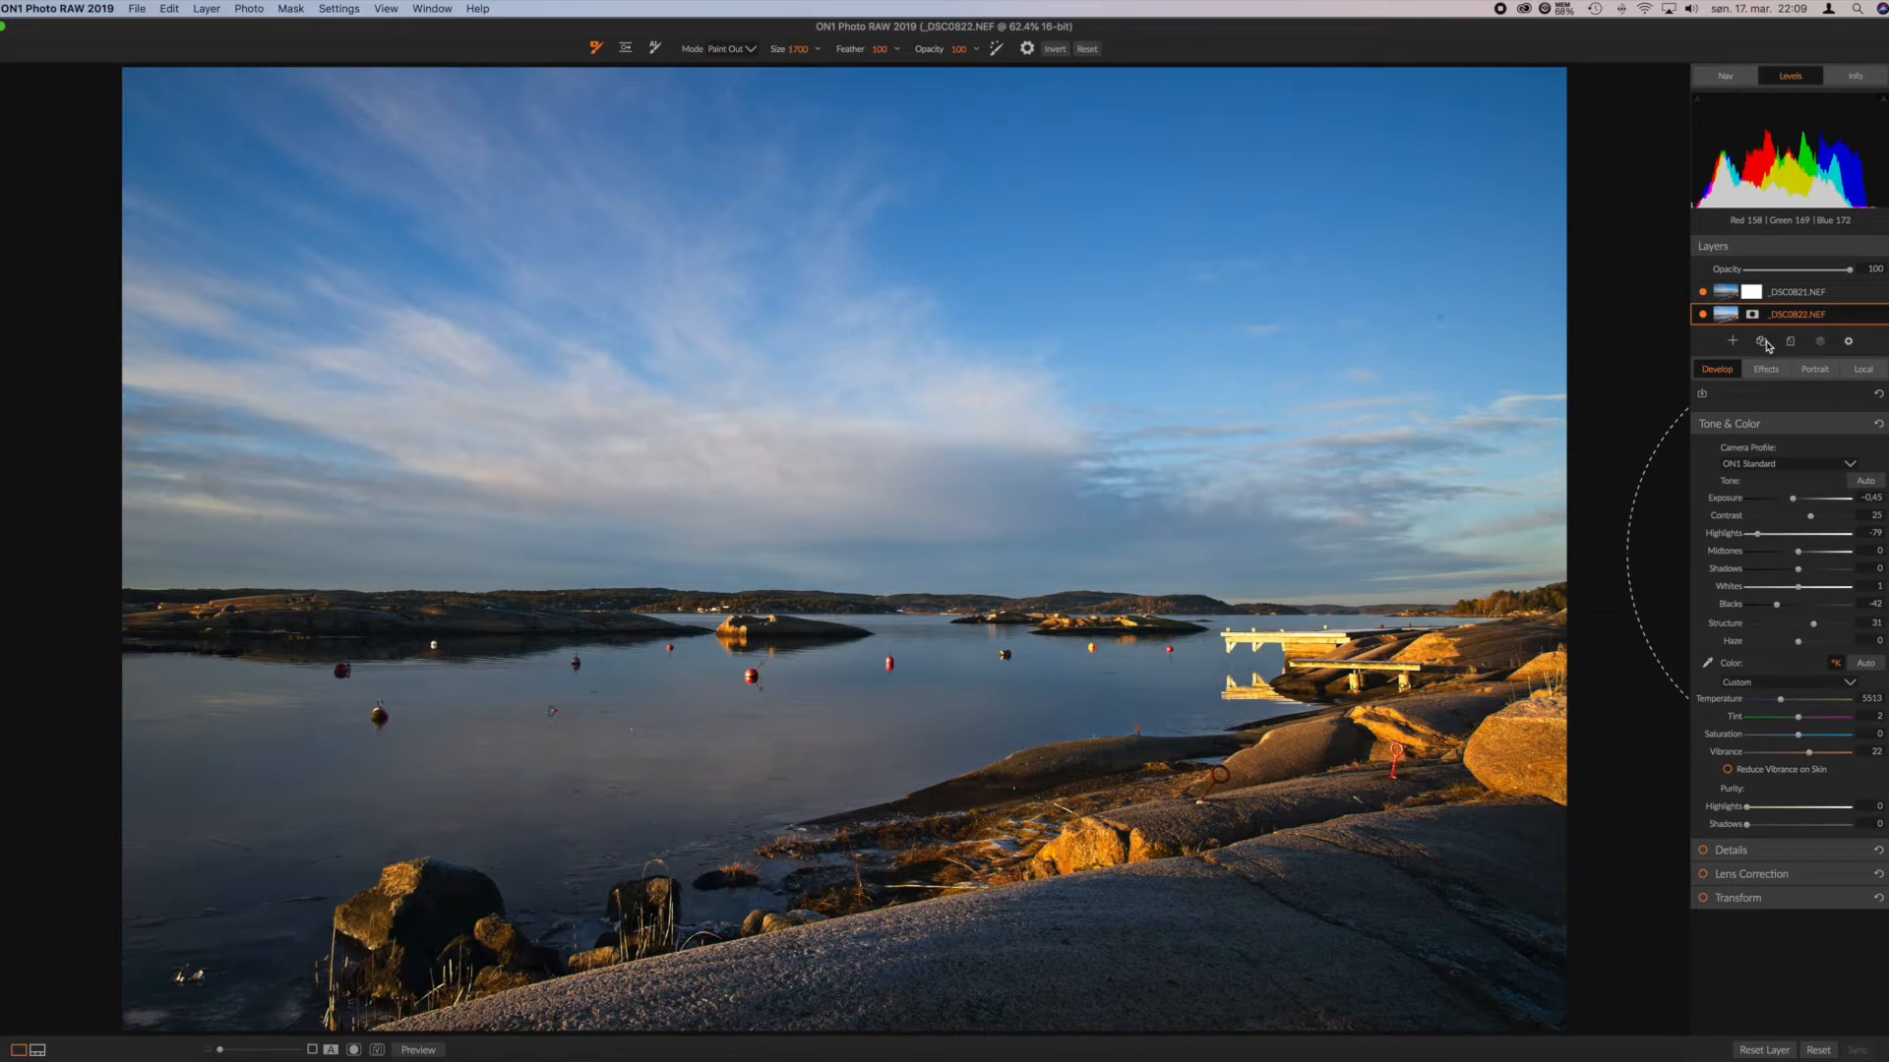
click(1810, 292)
drag(1812, 502, 1814, 503)
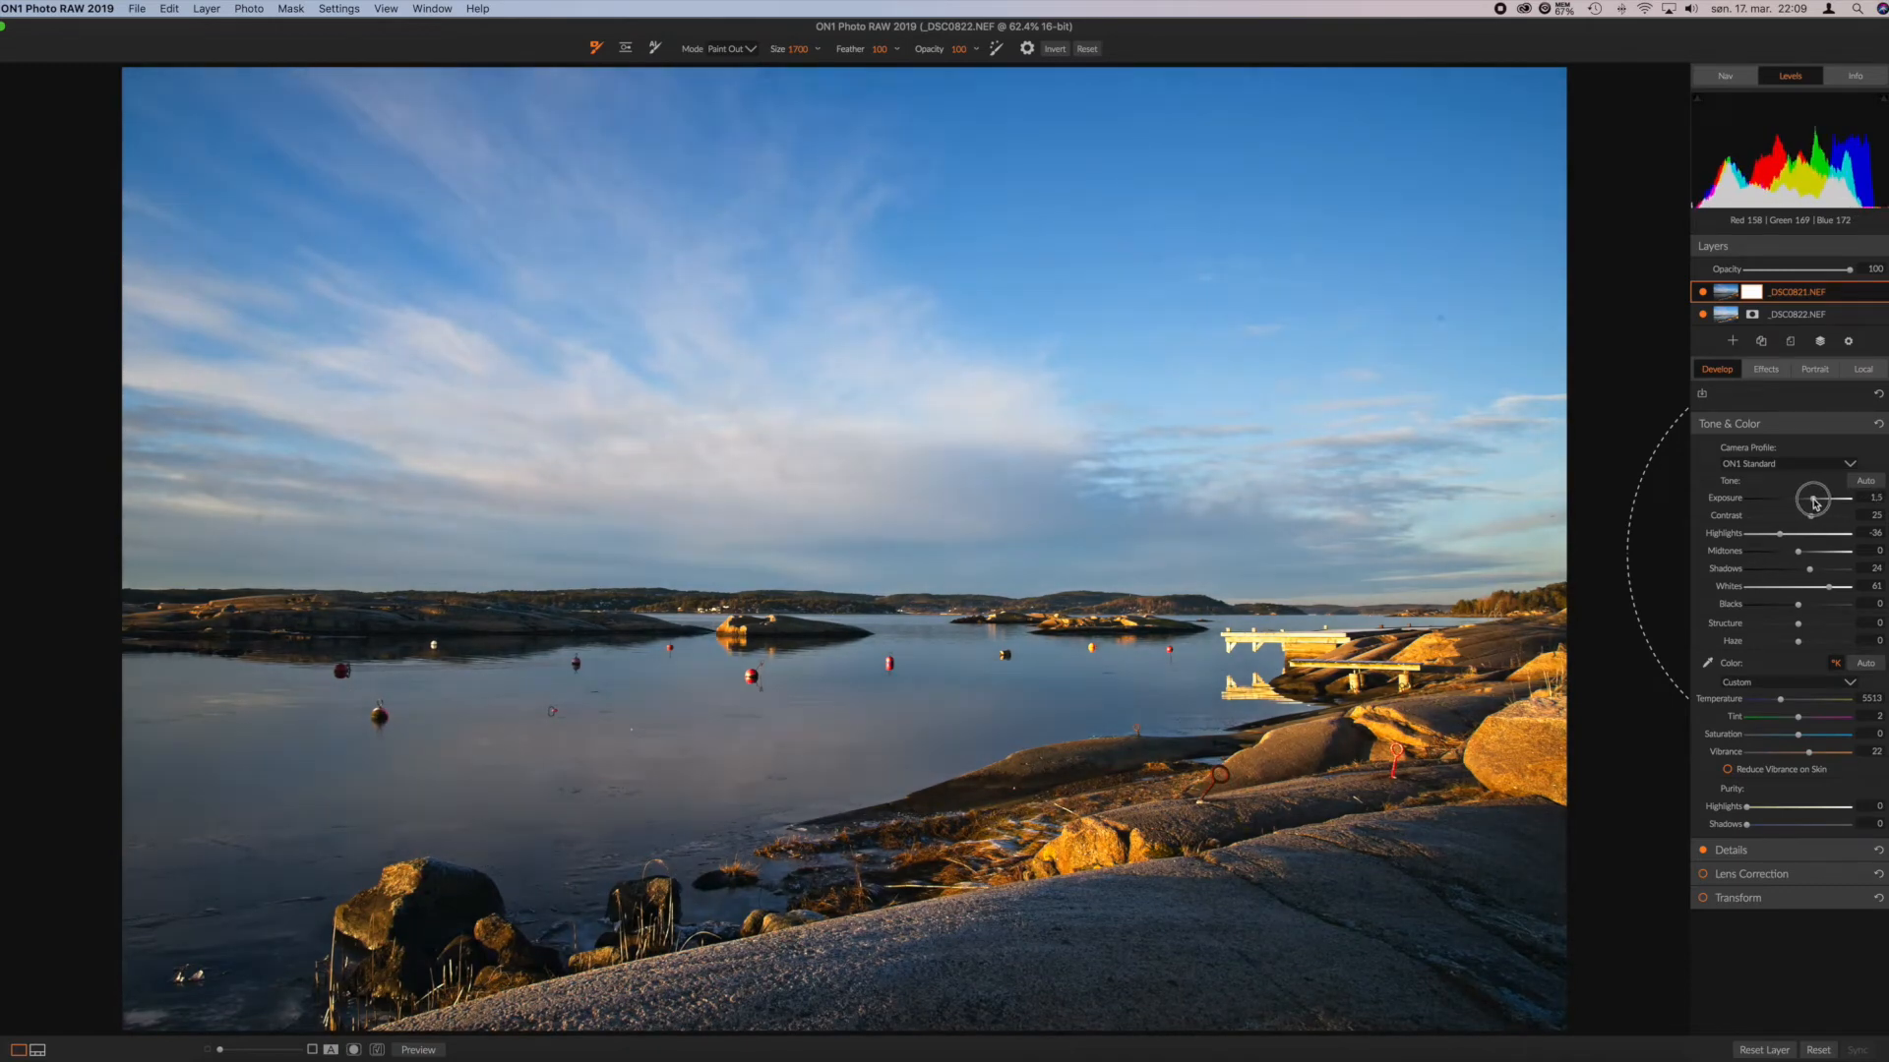
drag(1815, 503, 1815, 503)
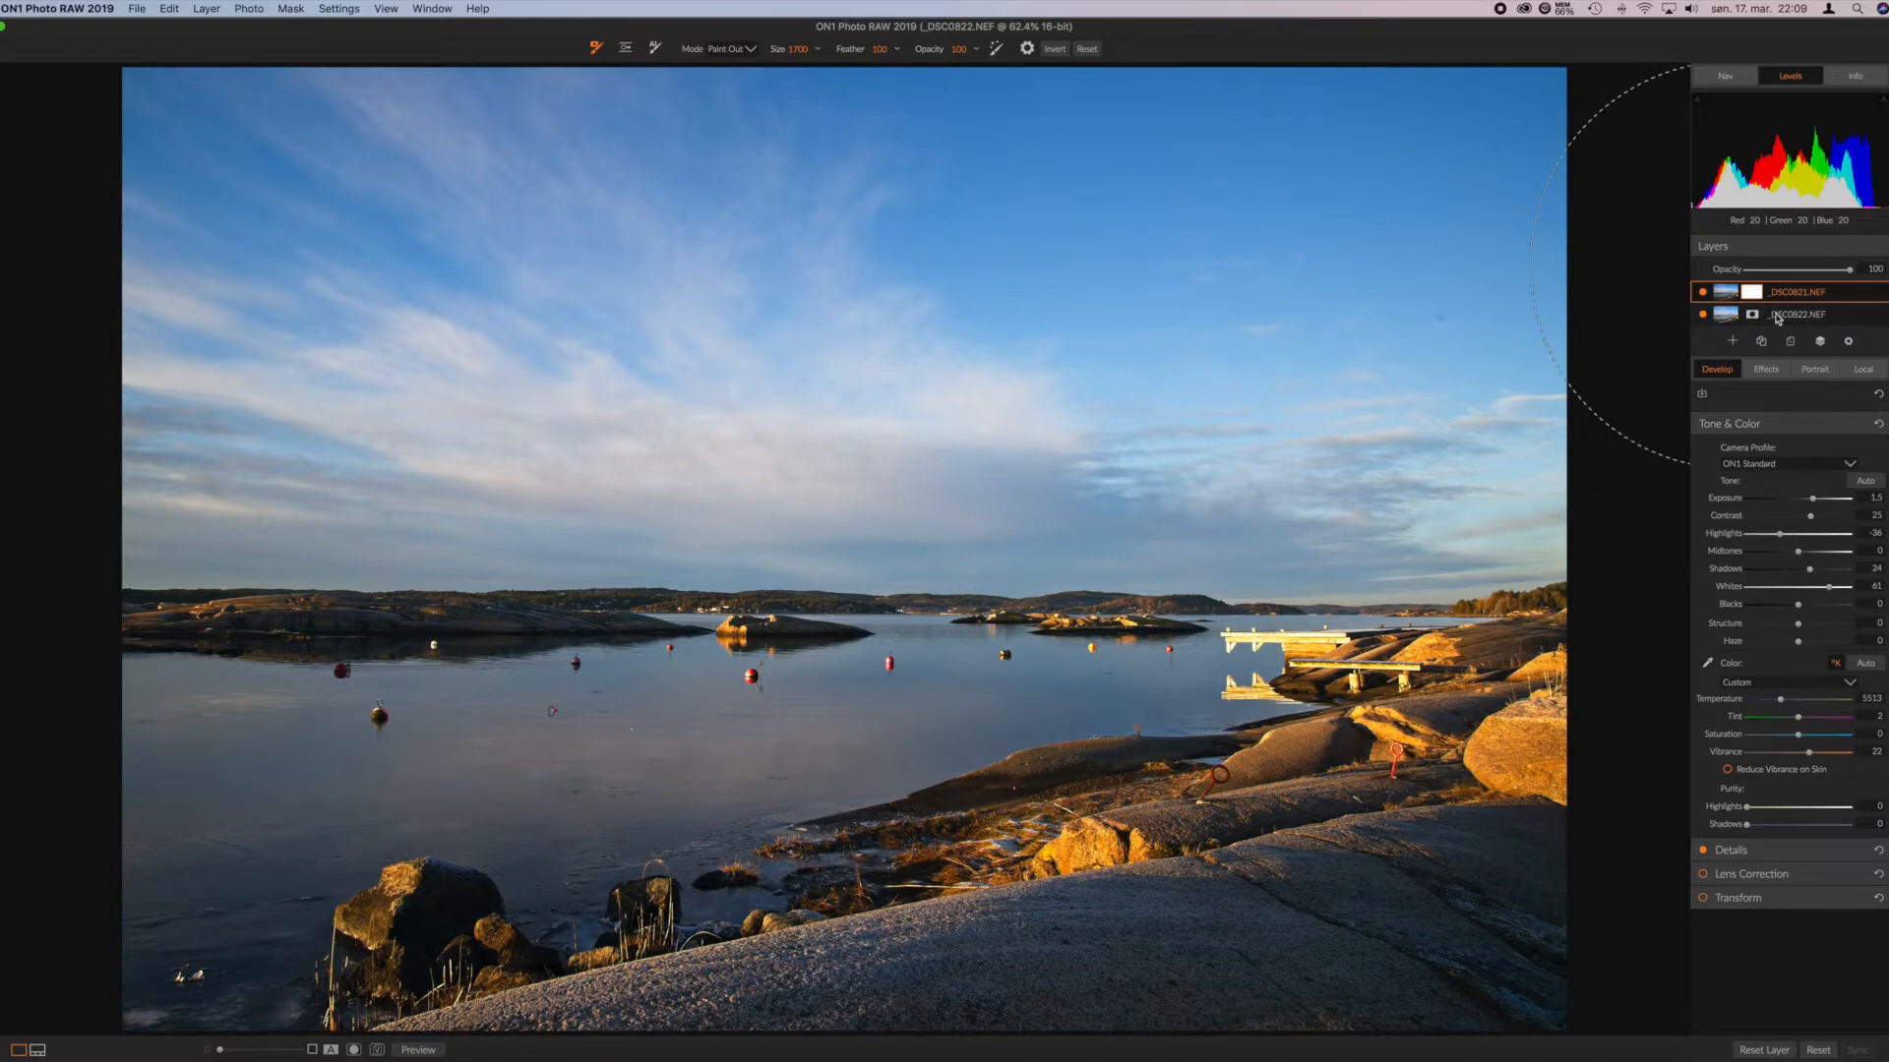
Step: Hide the _DSC0821.NEF layer and add a mask to the _DSC0822.NEF layer
click(1703, 292)
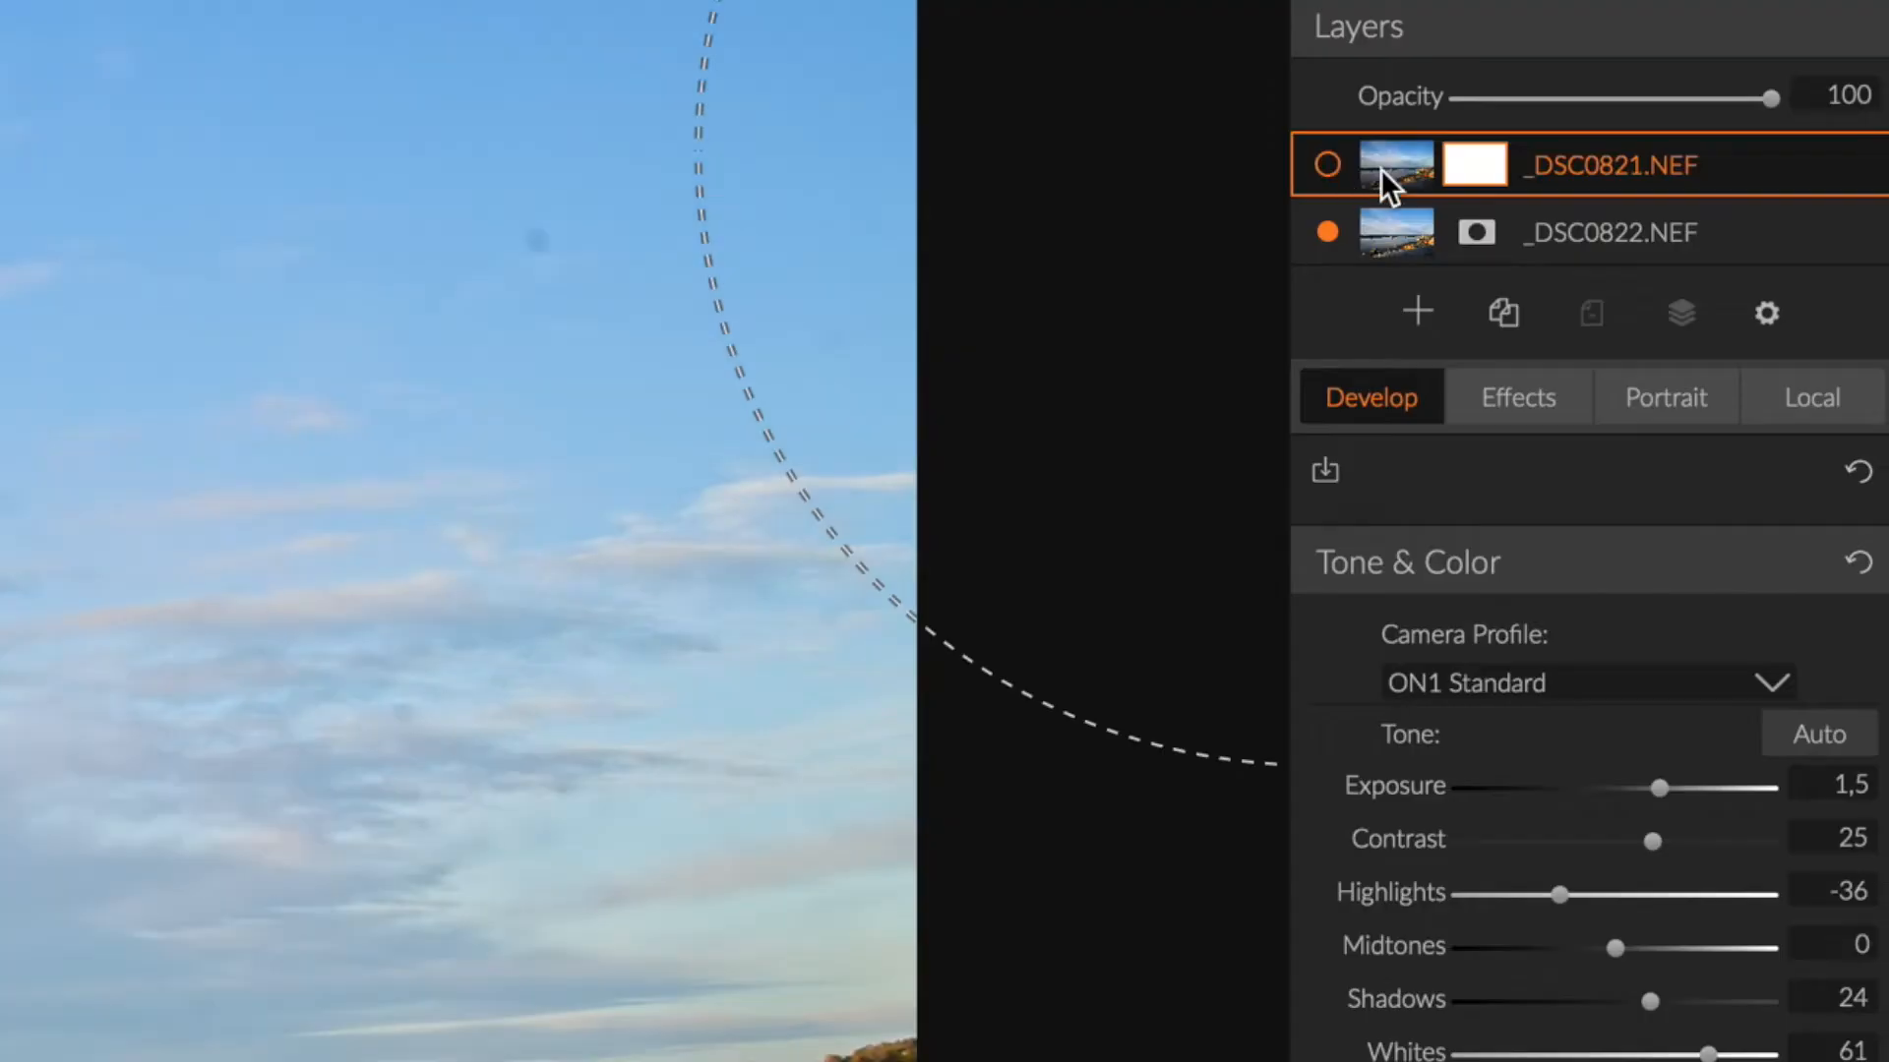
click(1649, 254)
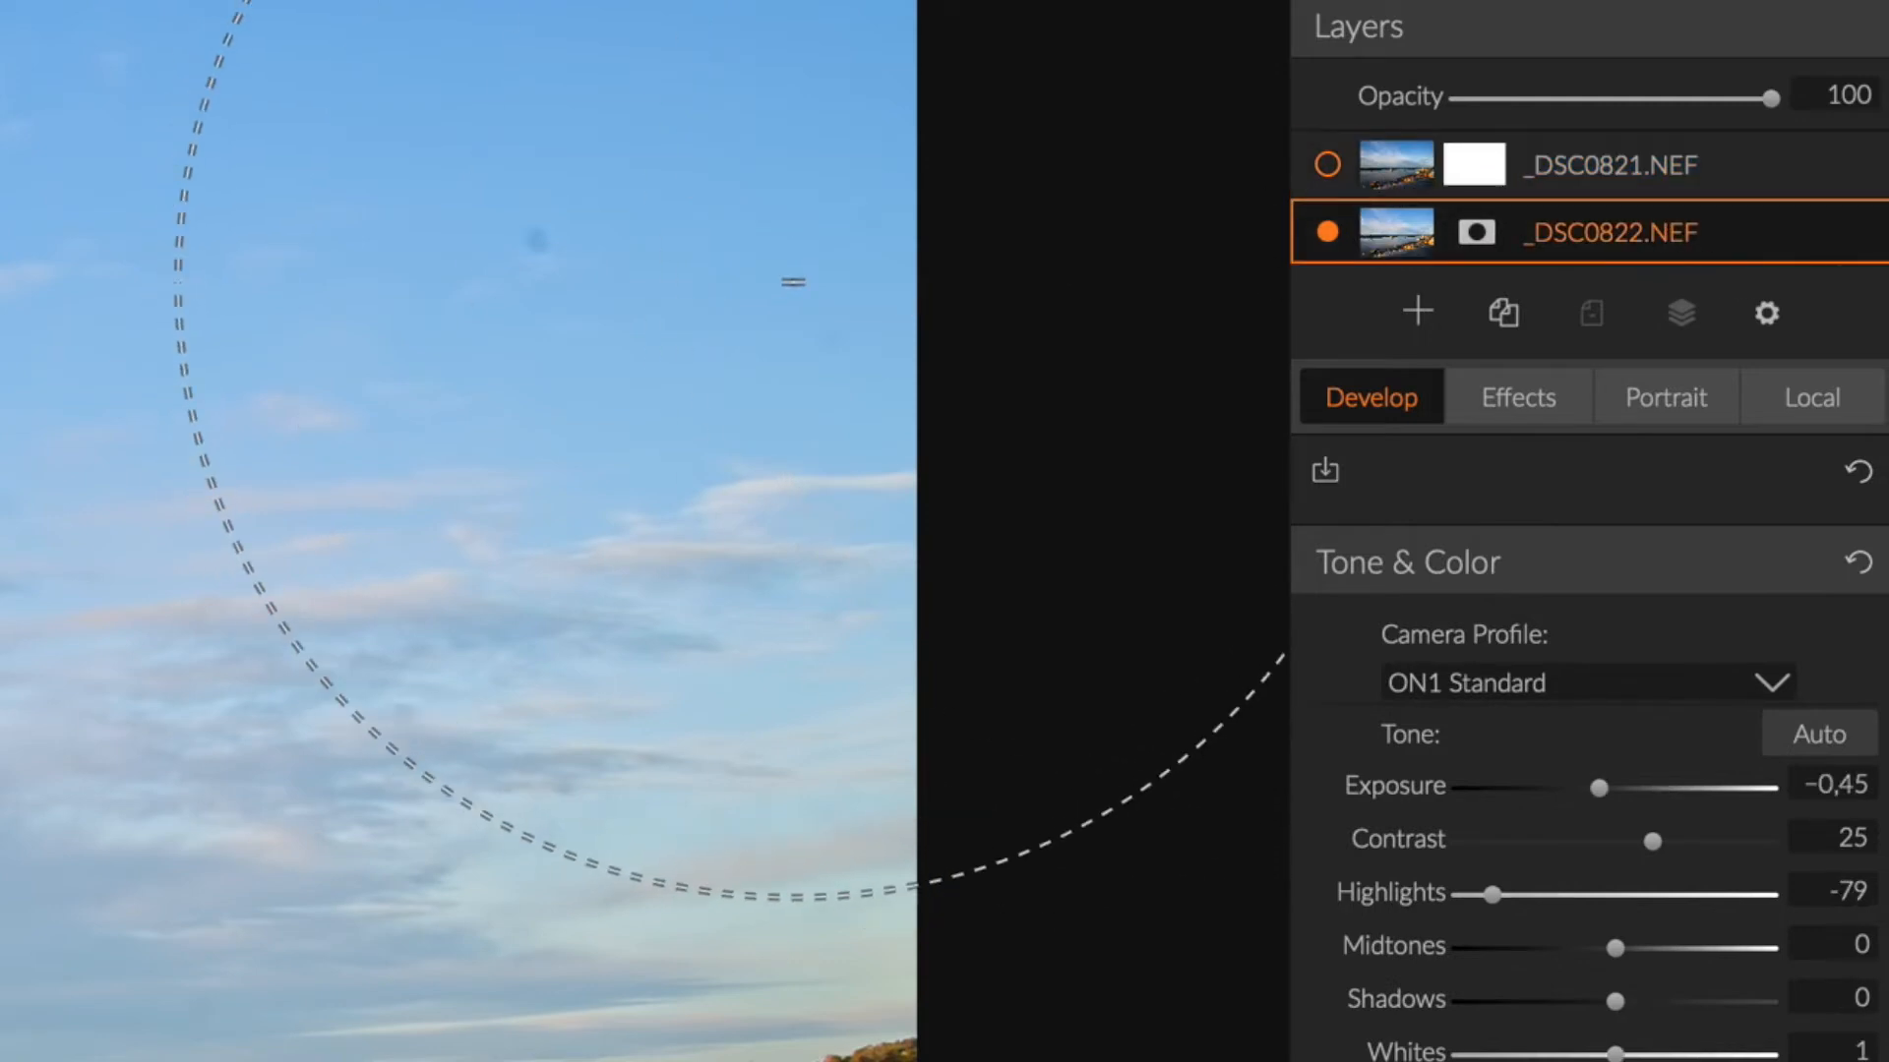
click(1481, 228)
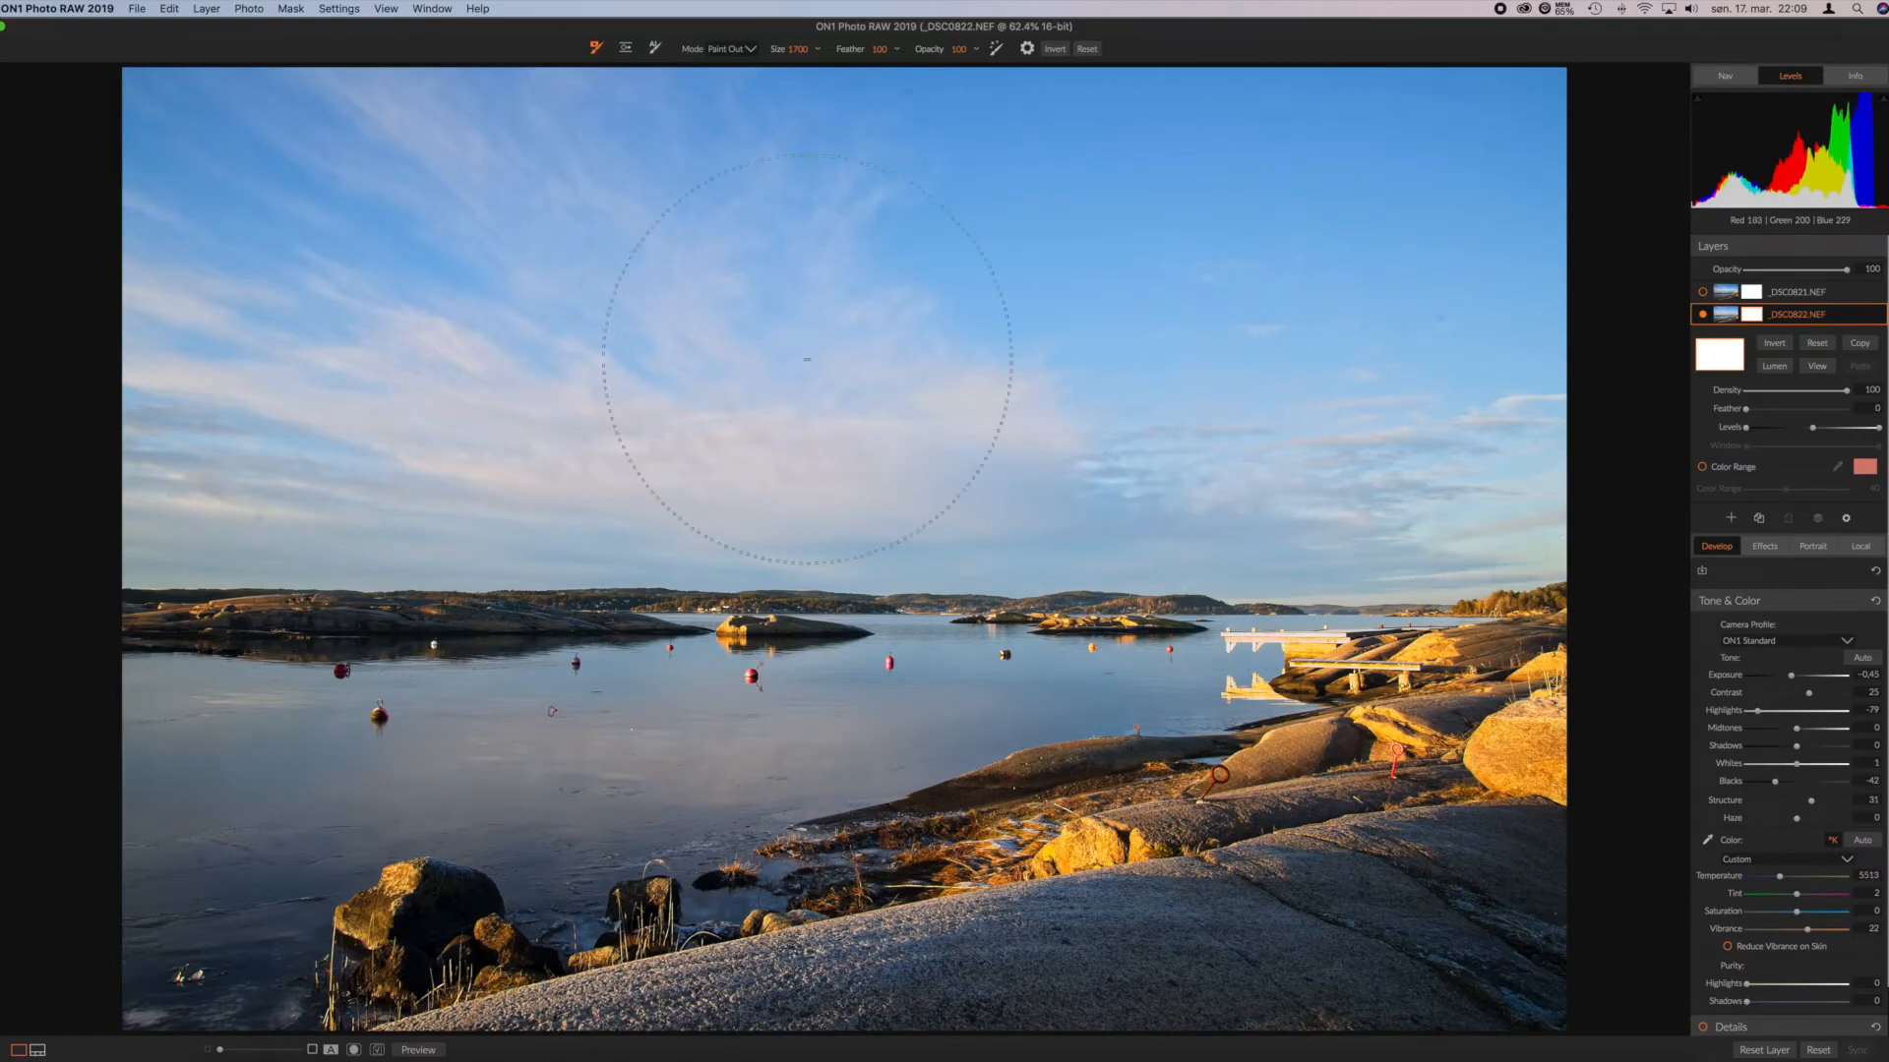
Step: Paint out the upper sky and the right half of the sky on the _DSC0822.NEF layer with a size 1700 masking brush
mouse_move(262, 173)
mouse_down()
mouse_move(1563, 201)
mouse_move(1732, 242)
mouse_move(1822, 204)
mouse_move(1839, 159)
mouse_move(1767, 58)
mouse_move(1800, 11)
mouse_up()
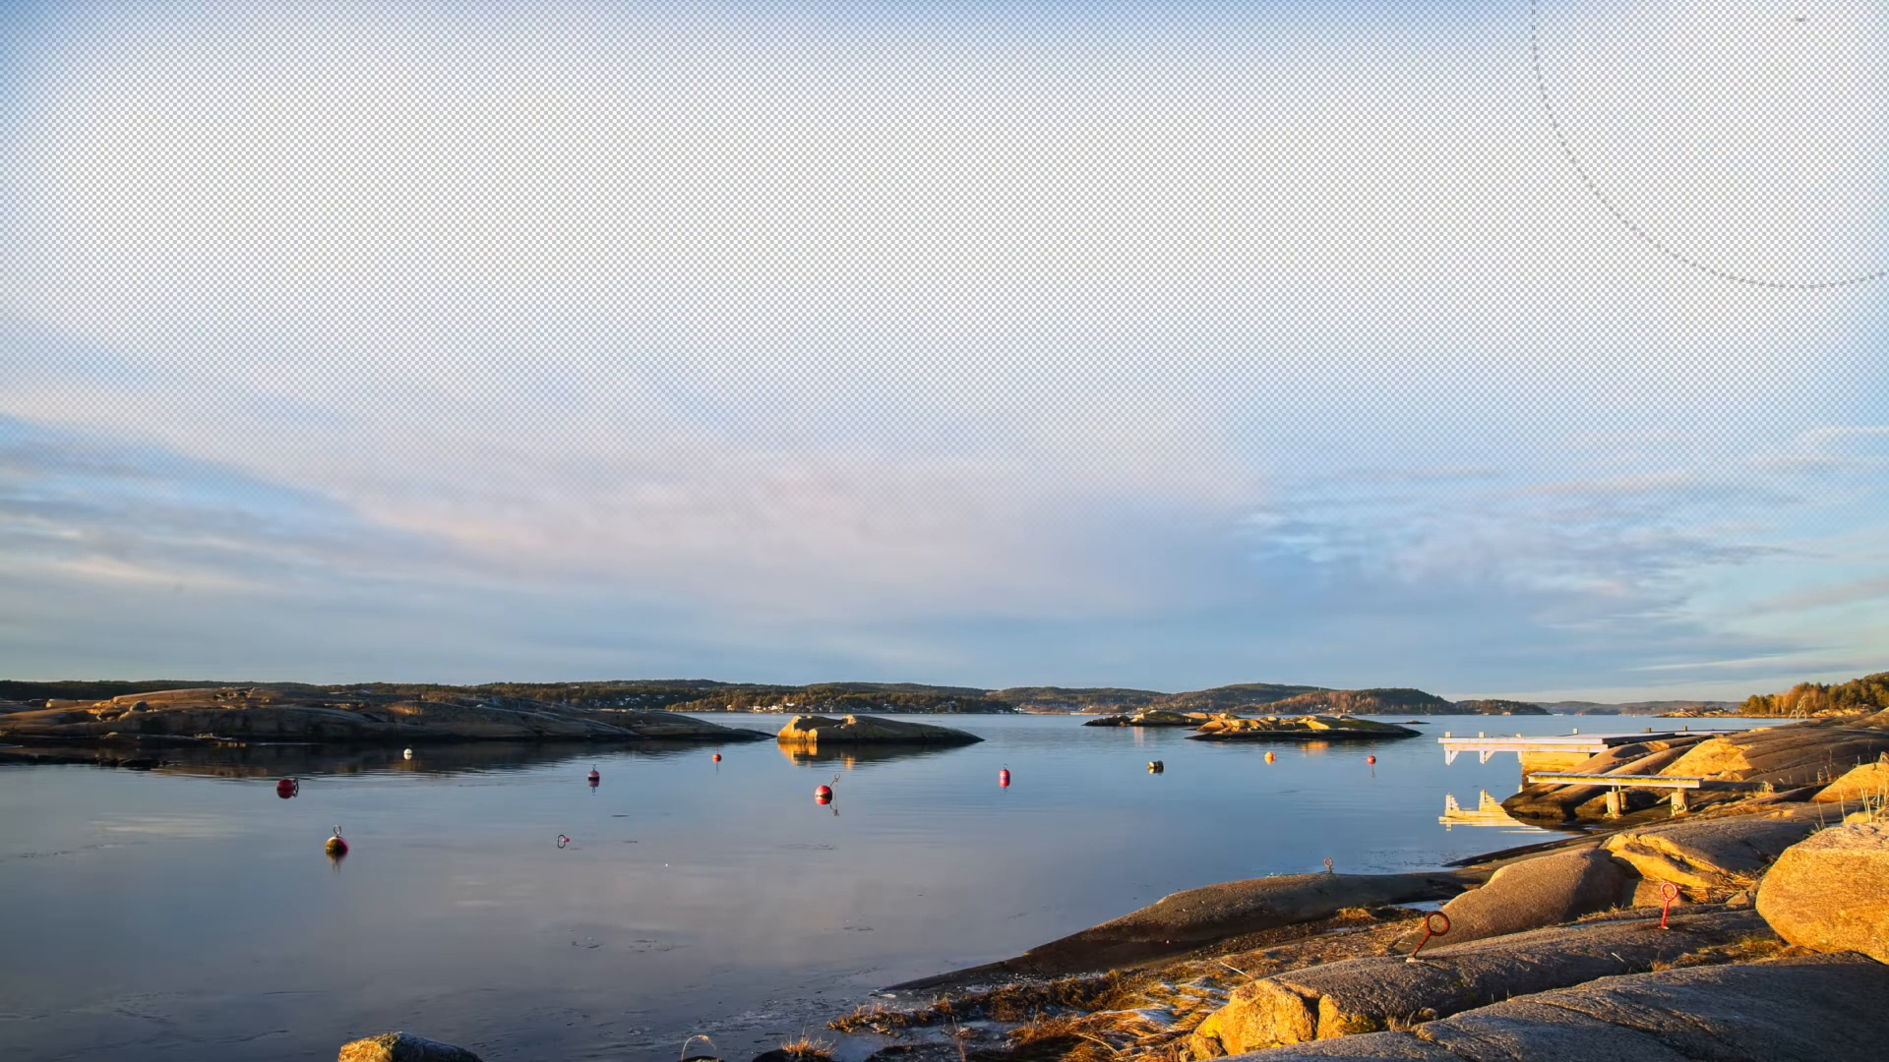
mouse_move(1769, 160)
mouse_down()
mouse_move(1775, 291)
mouse_move(1750, 321)
mouse_move(1781, 361)
mouse_up()
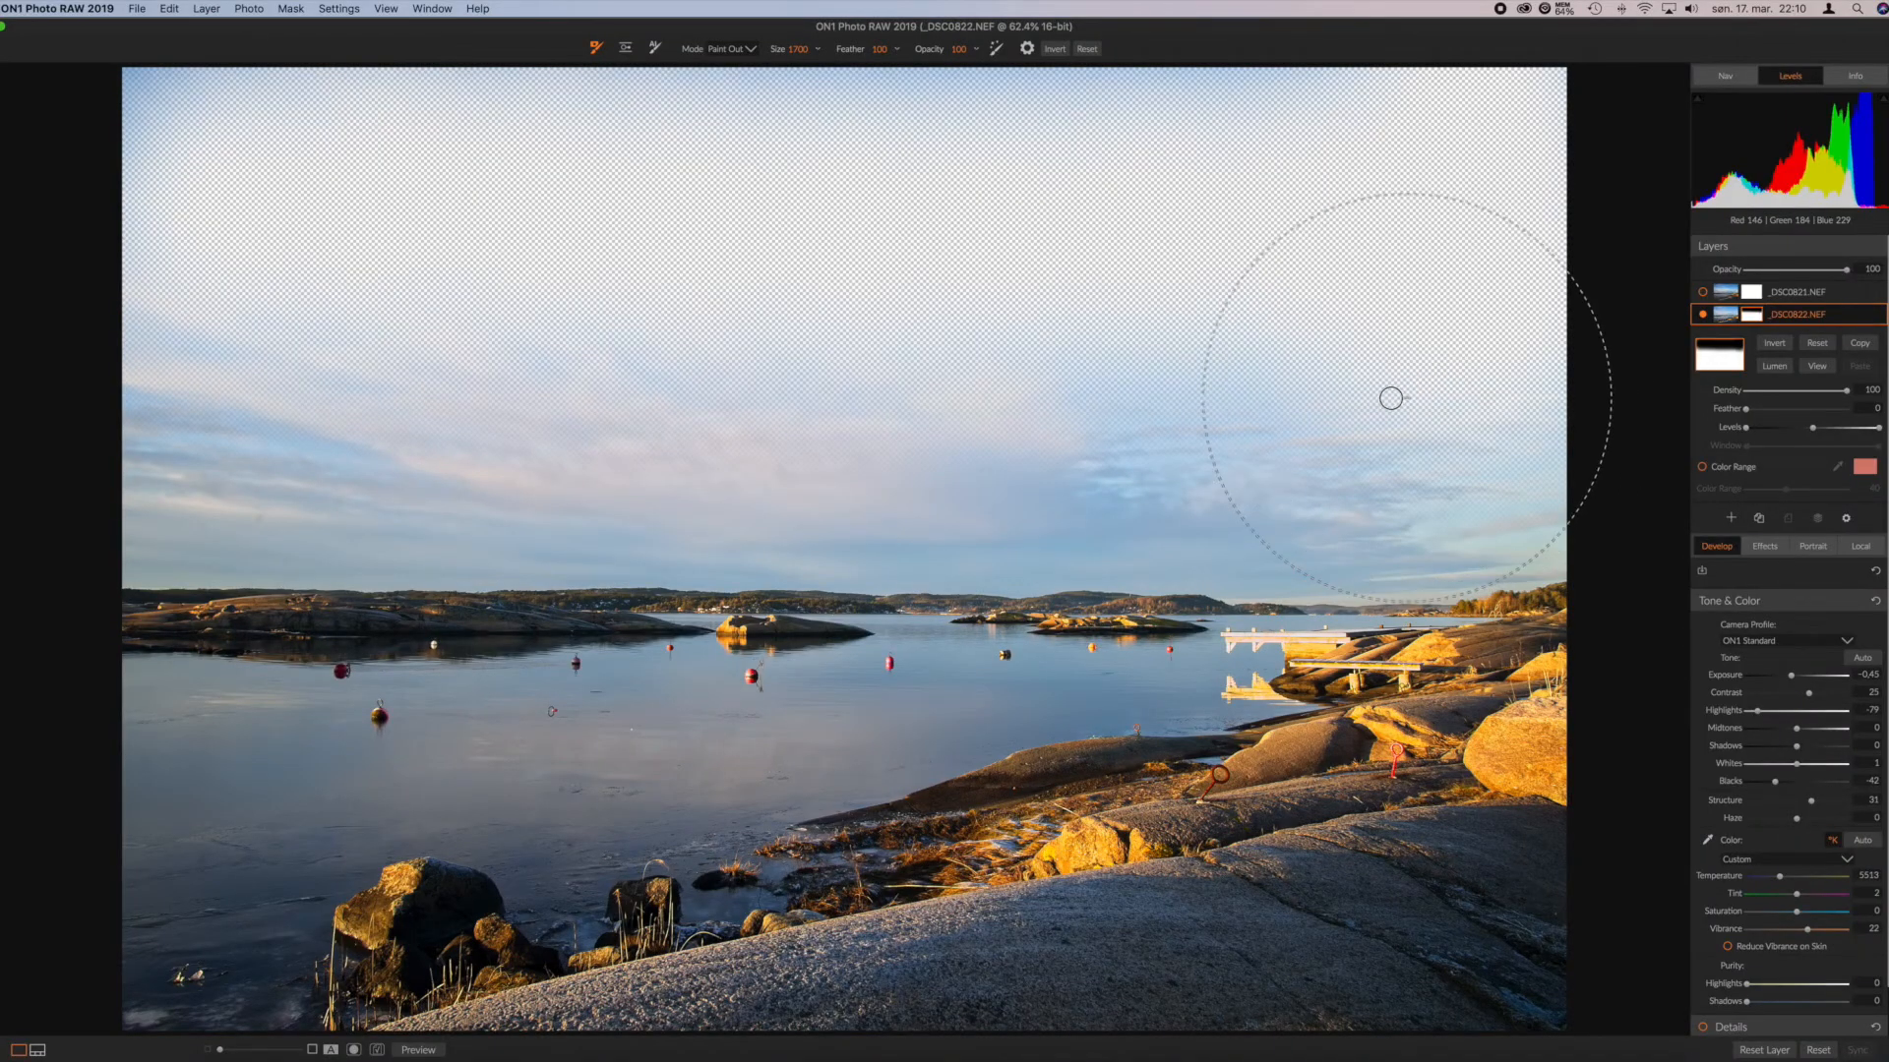
drag(1366, 398, 1299, 383)
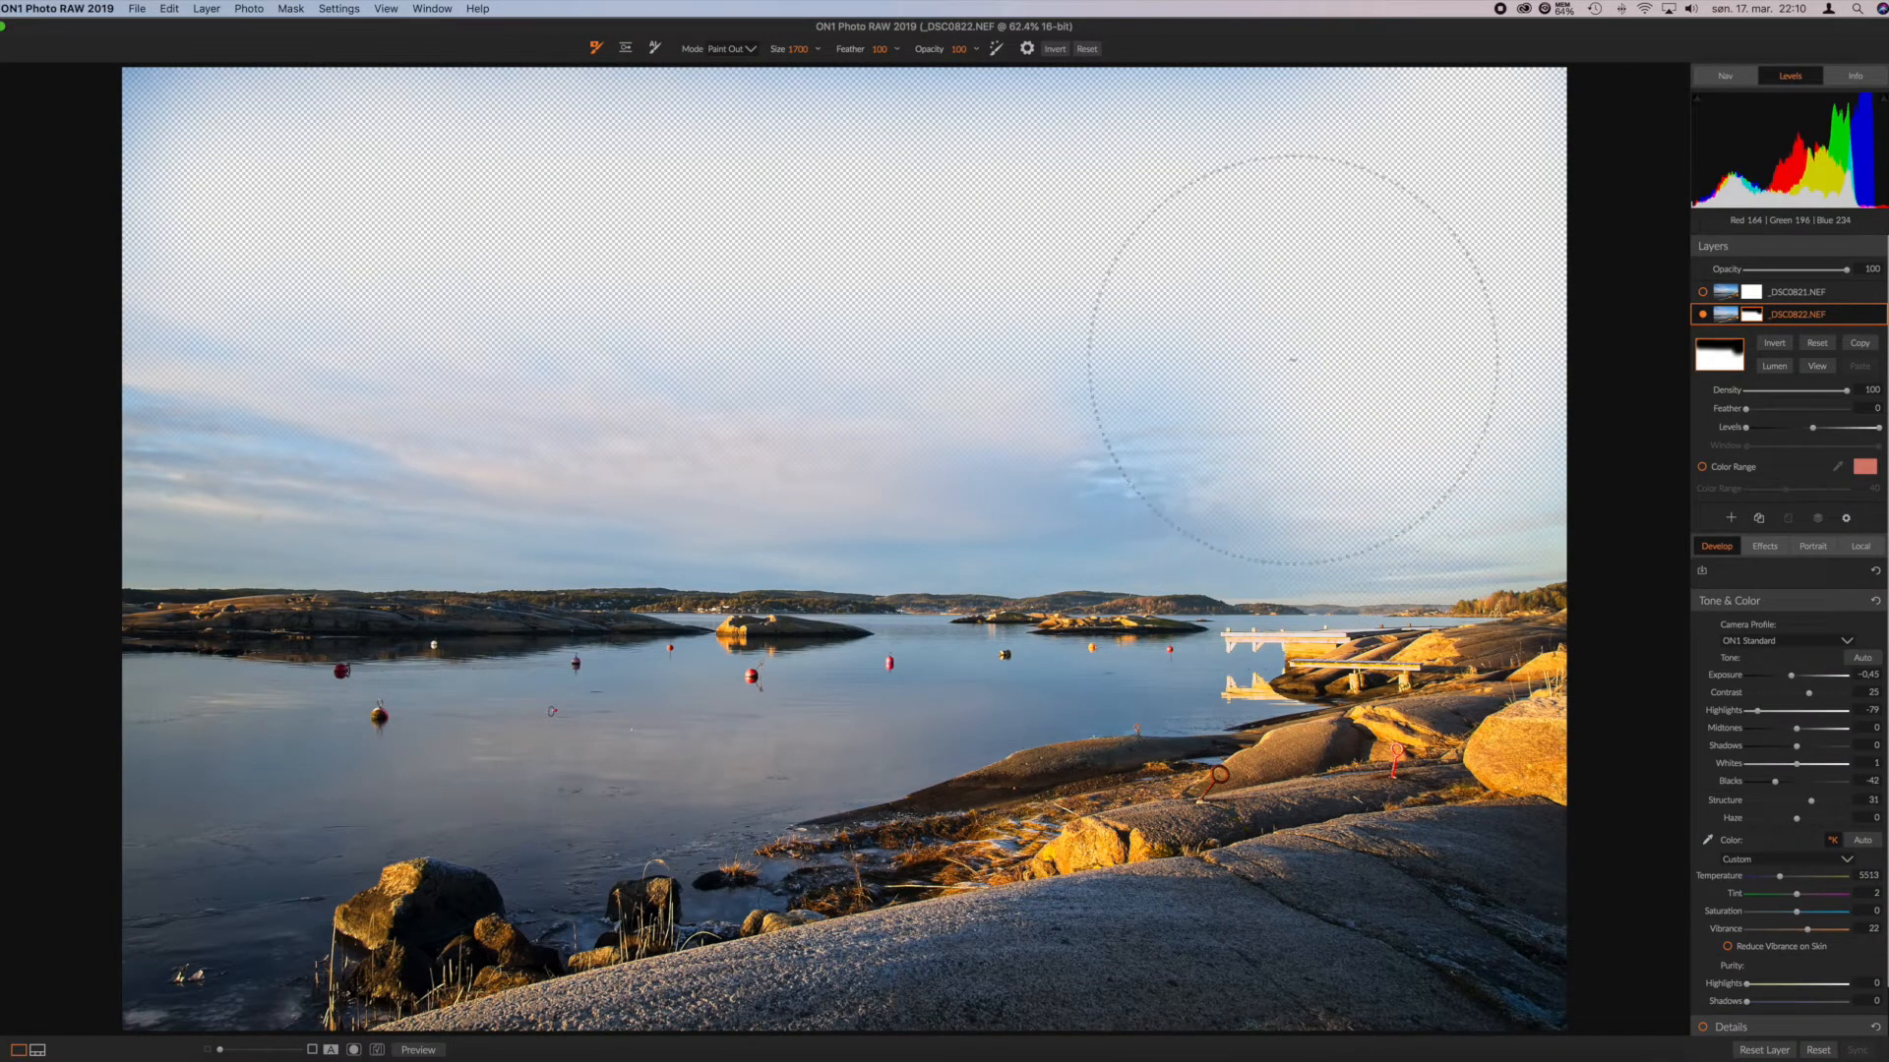
click(1294, 396)
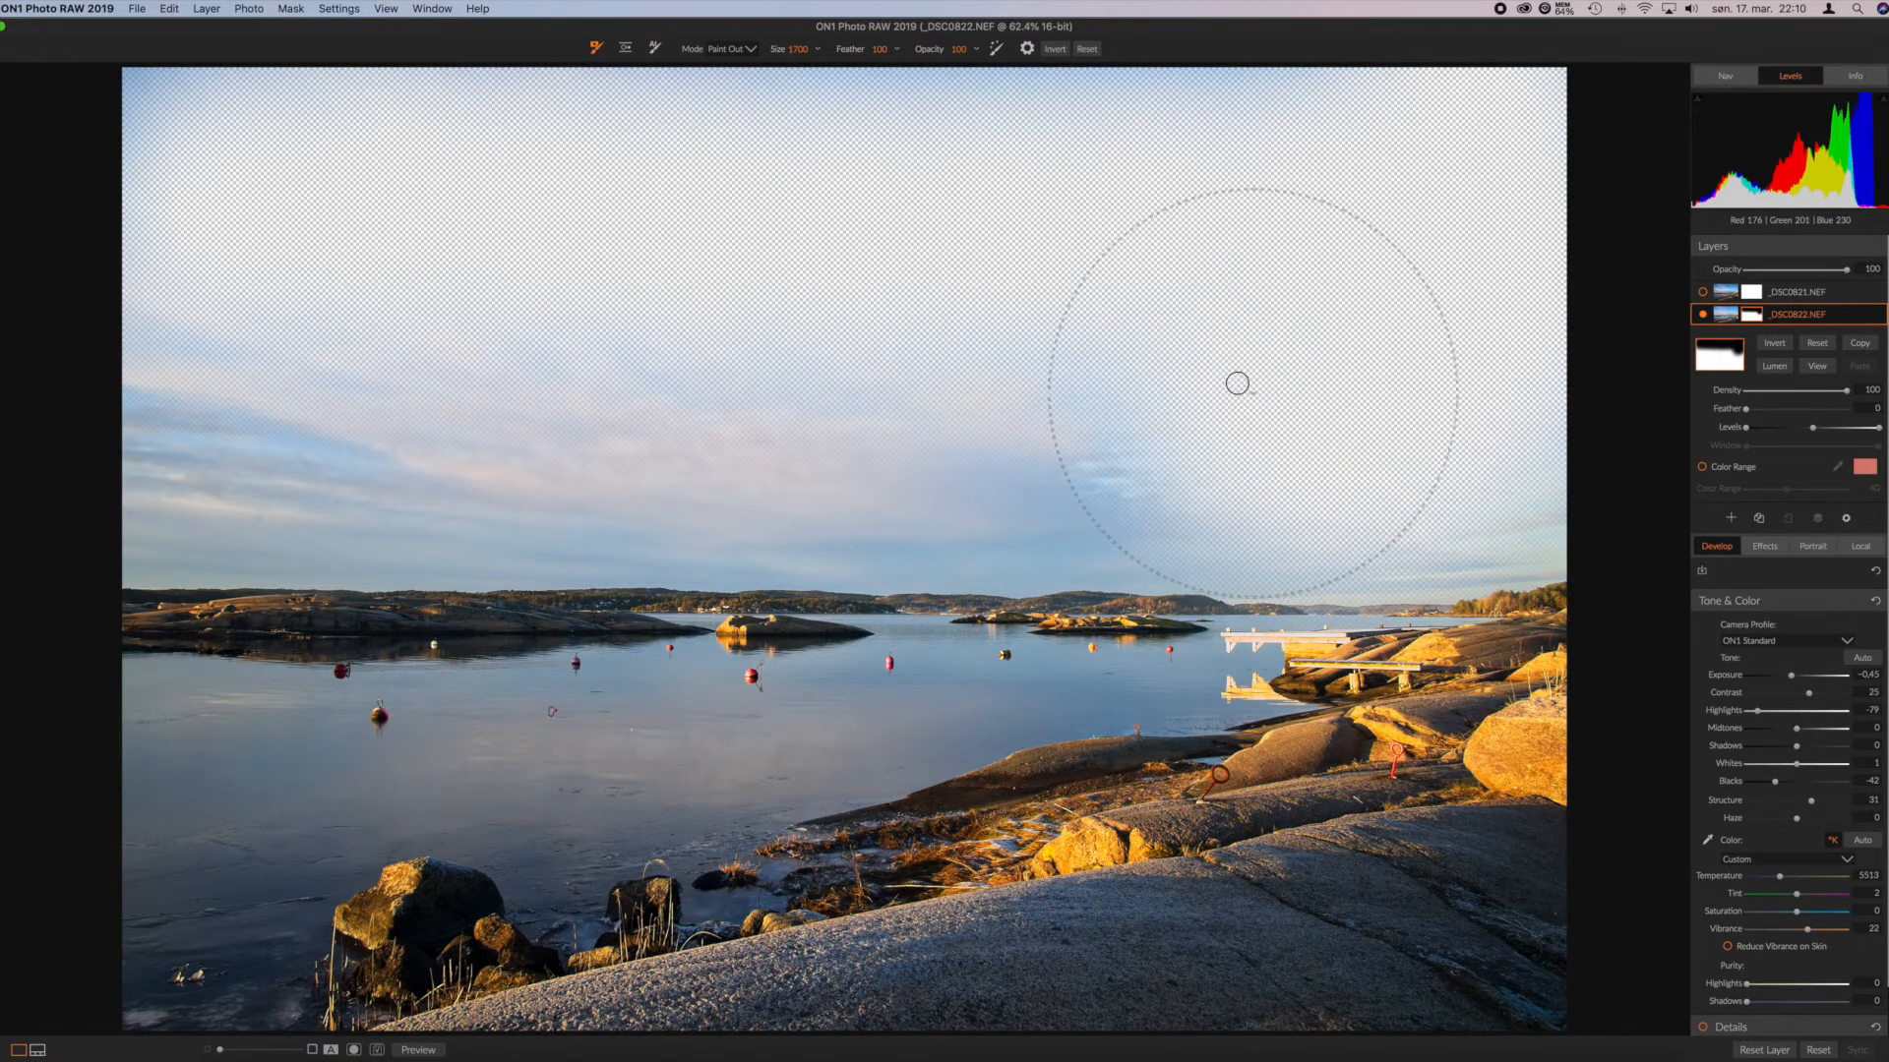
click(1102, 379)
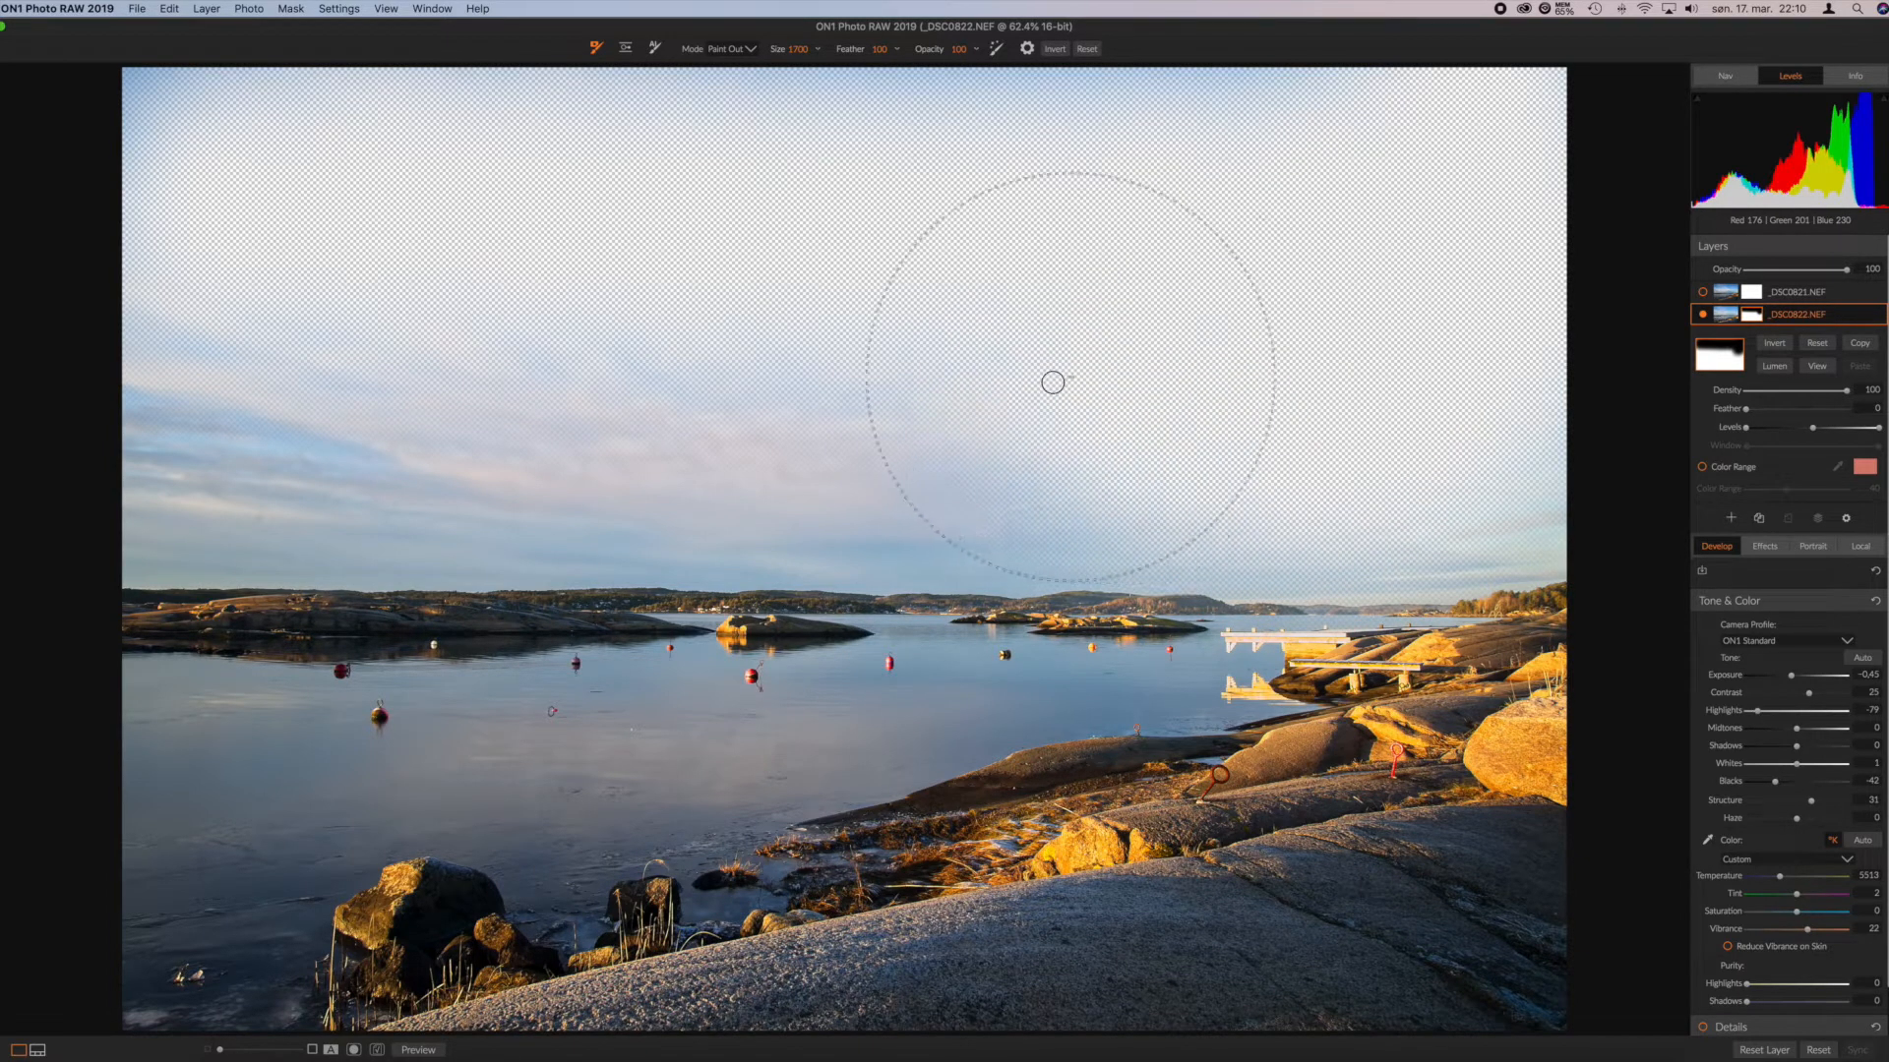
click(954, 382)
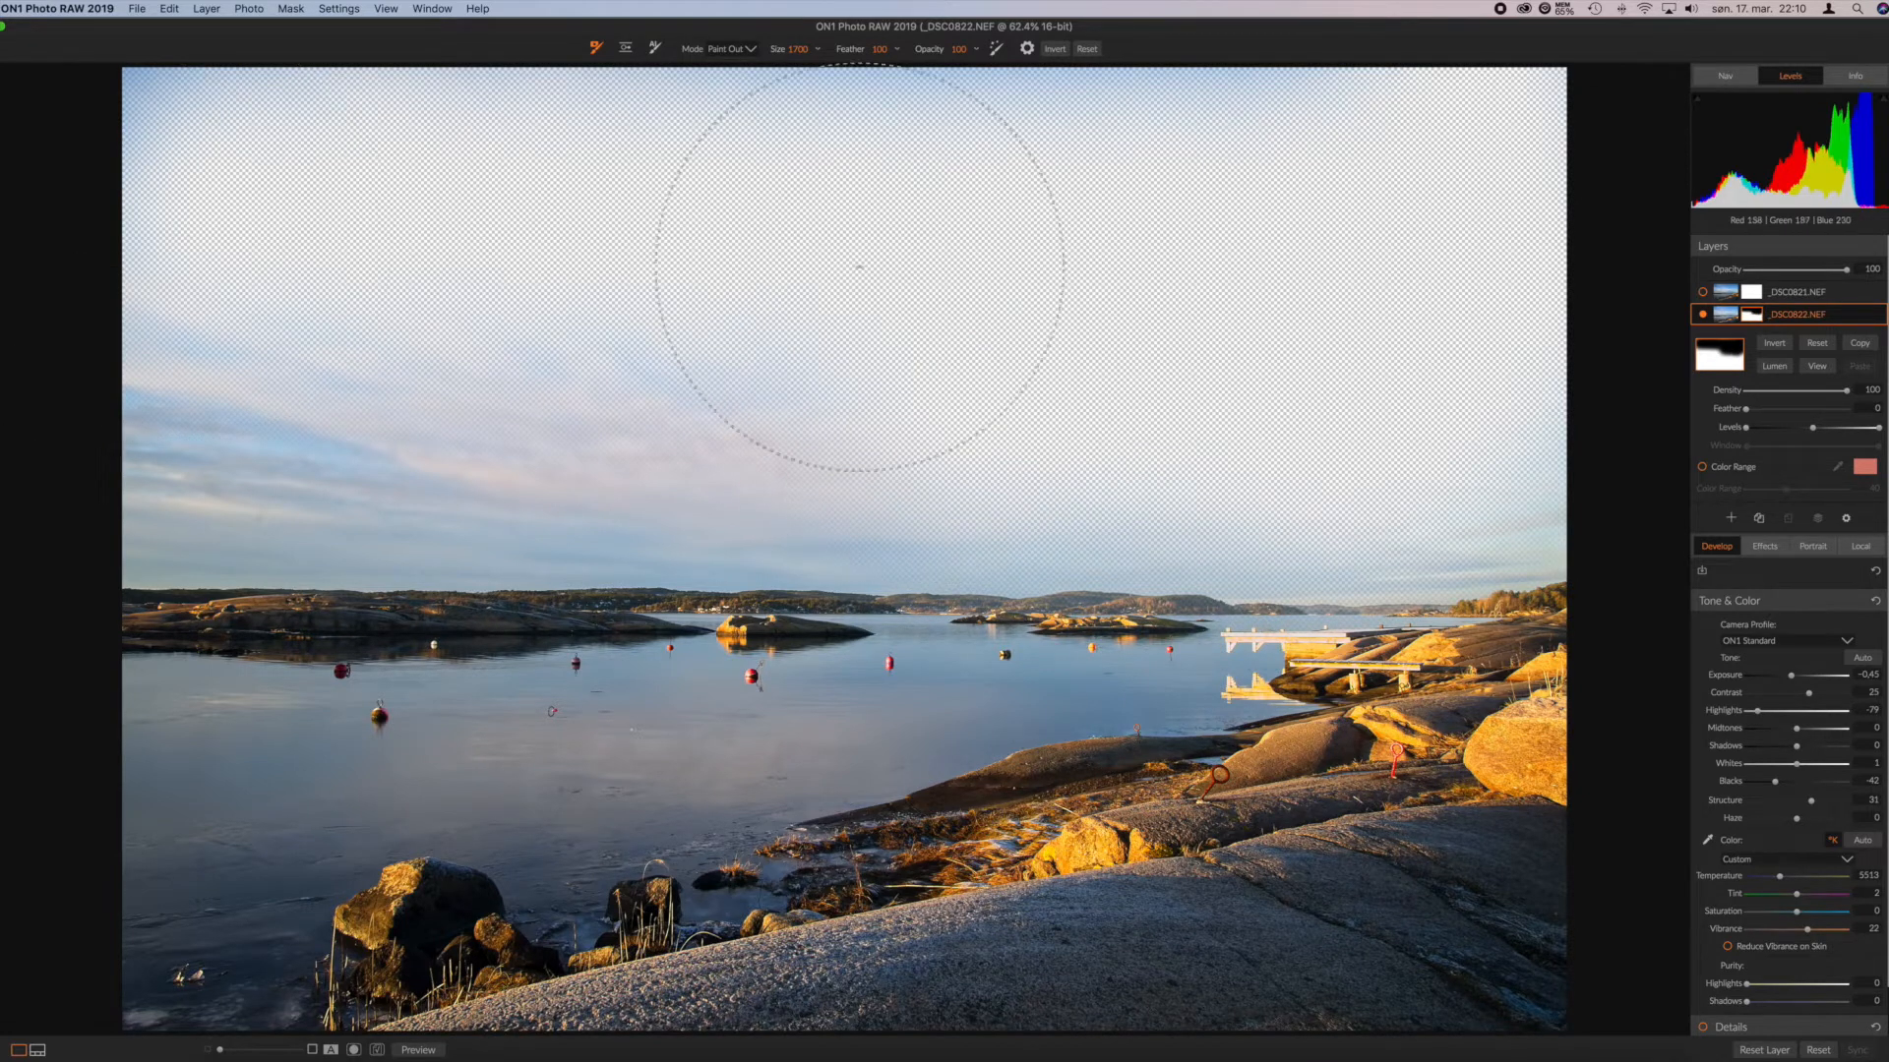
click(910, 387)
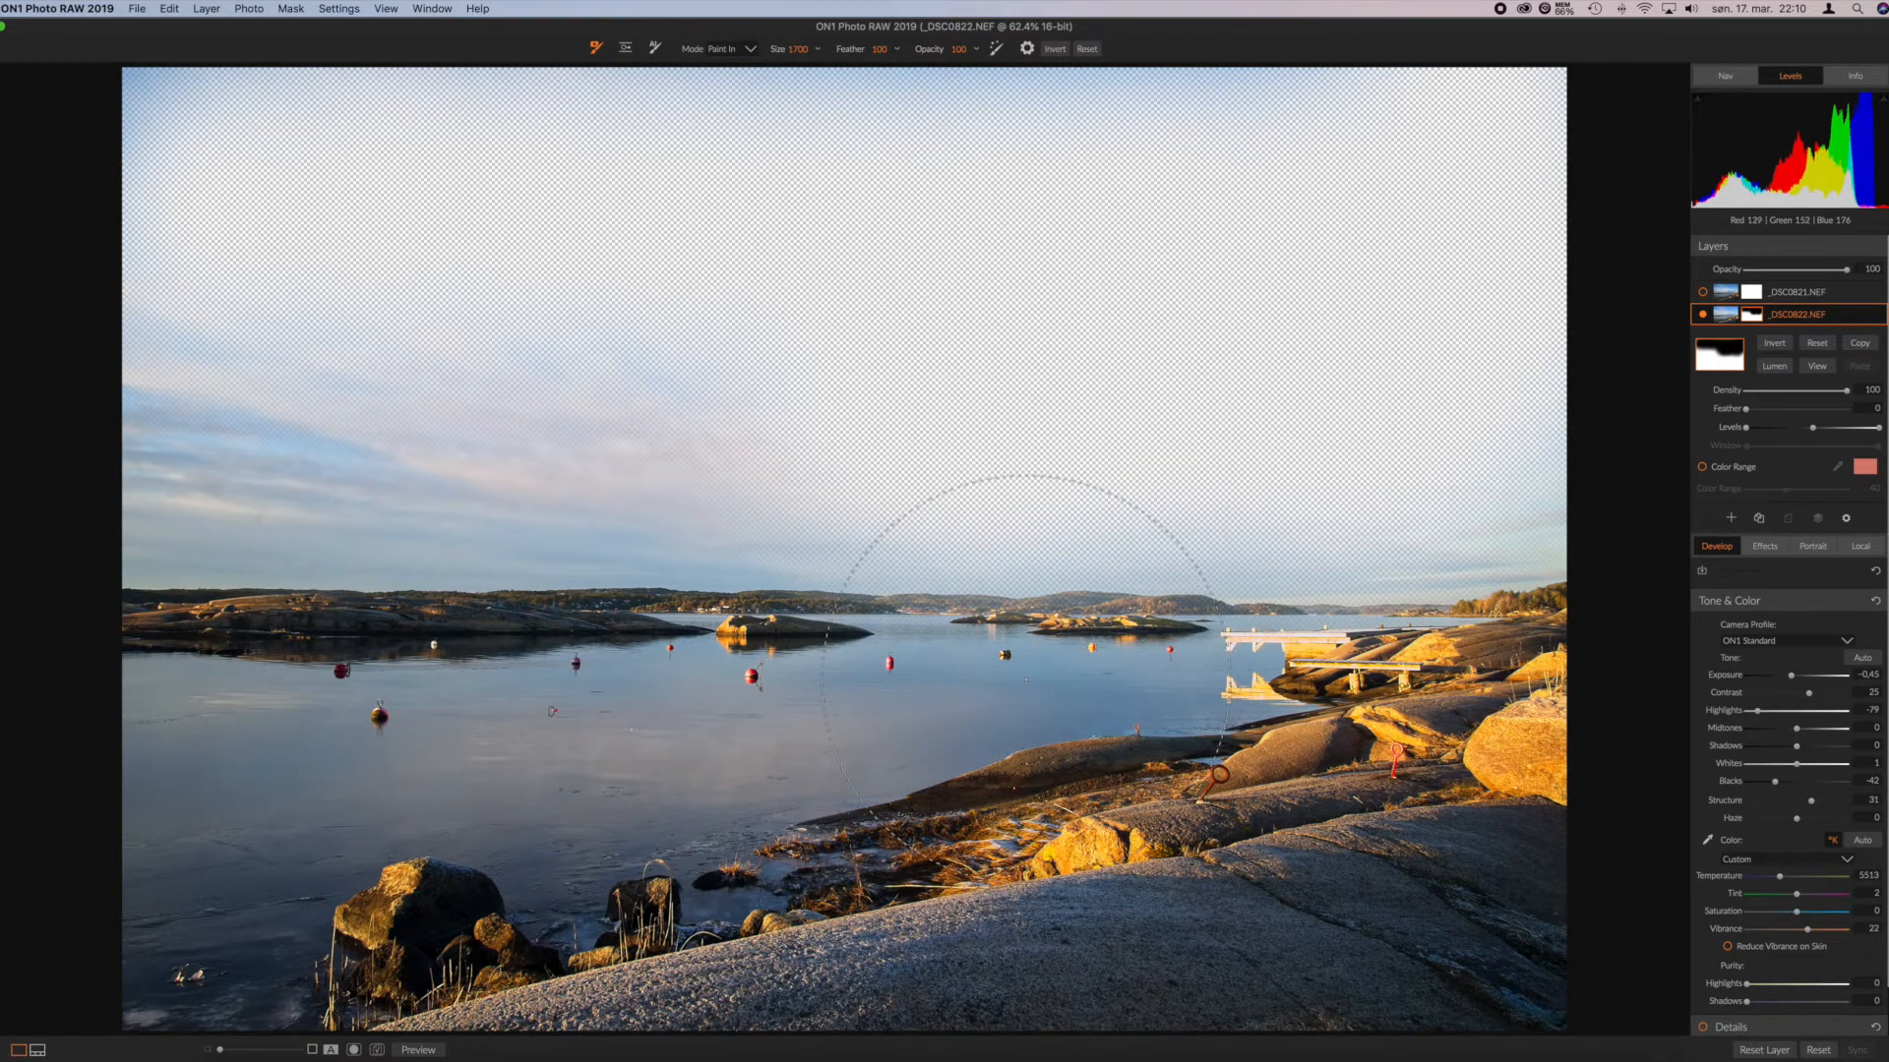
Step: Paint the hills and islands along the right half of the horizon back in with a much smaller masking brush
key(x)
key([)
key([)
key([)
key([)
key([)
key(x)
key(bracketleft)
mouse_move(946, 617)
mouse_down()
mouse_move(1124, 611)
mouse_move(1326, 640)
mouse_move(1310, 629)
mouse_move(1480, 630)
mouse_up()
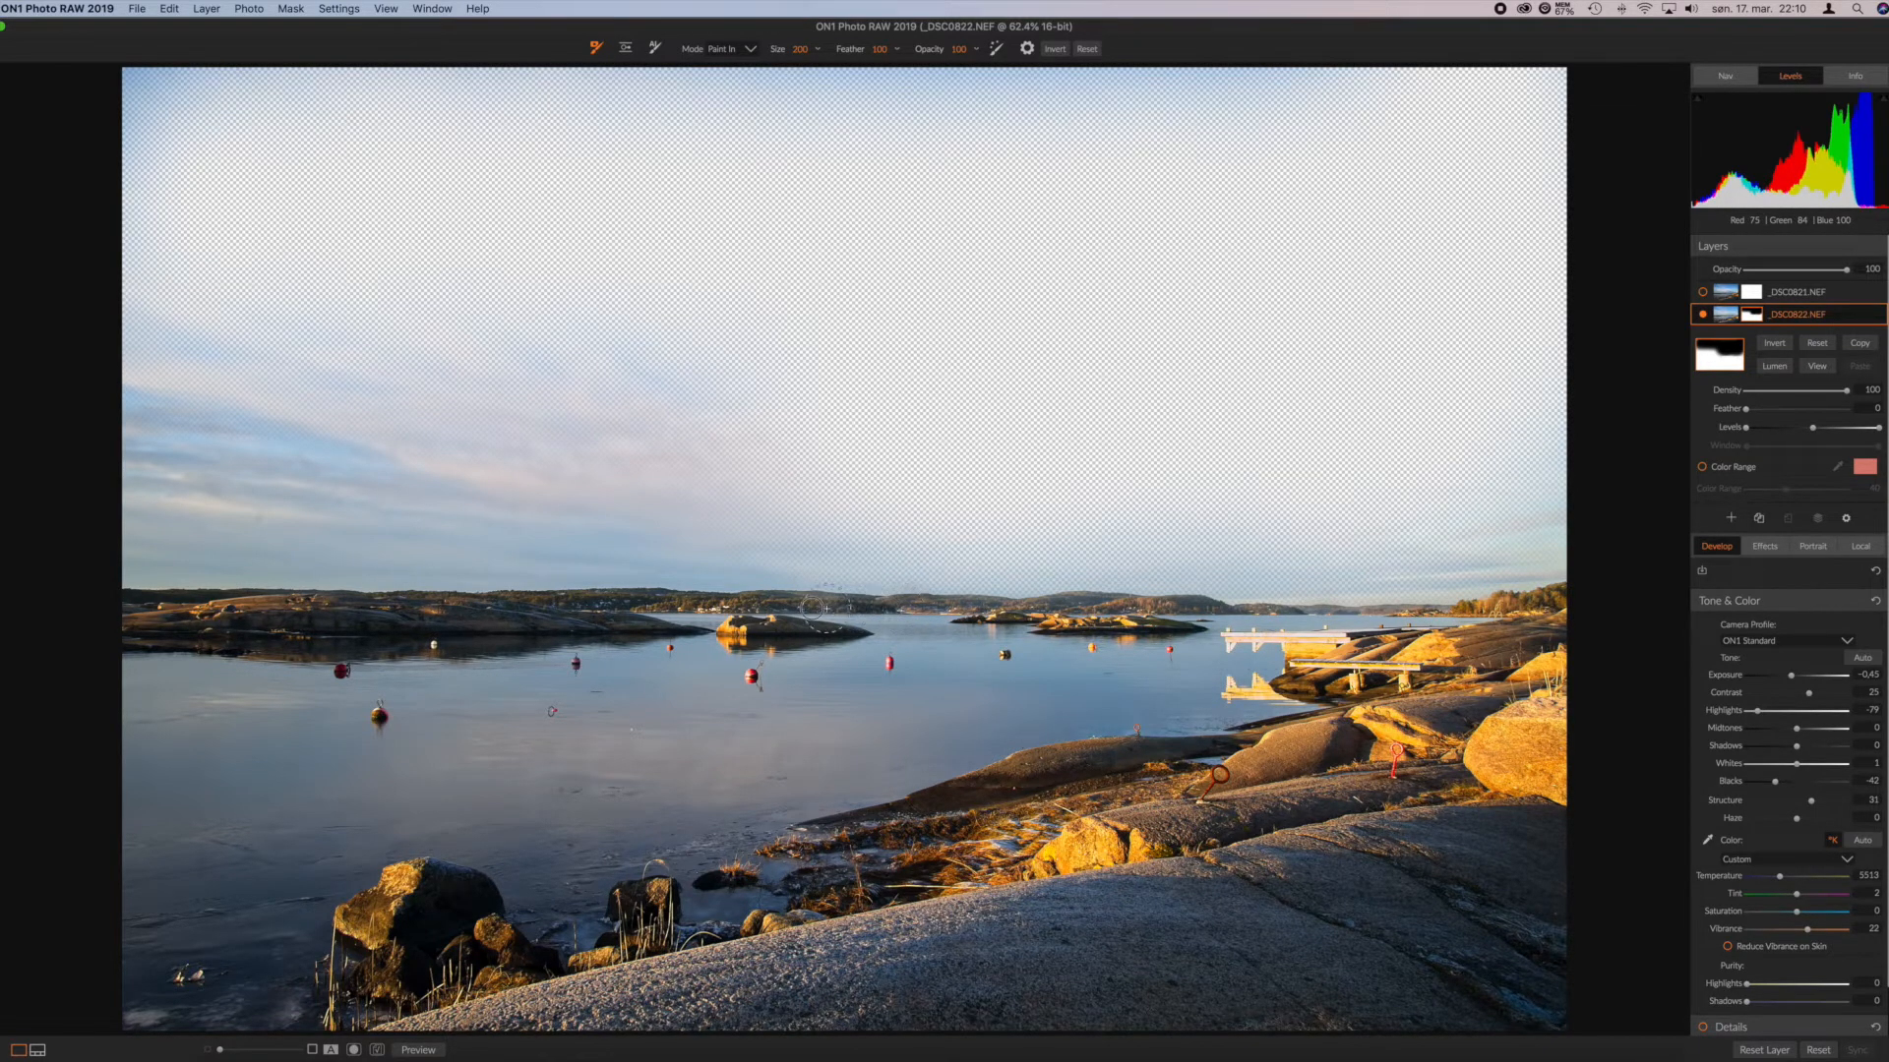
Step: Paint out the remaining sky above the horizon on the _DSC0822.NEF layer with an enlarged masking brush
key(x)
key(bracketright)
key(bracketright)
key(bracketright)
key(bracketright)
key(bracketright)
key(bracketright)
mouse_move(802, 439)
mouse_down()
mouse_move(178, 418)
mouse_move(163, 343)
mouse_move(531, 118)
mouse_up()
mouse_move(944, 301)
mouse_down()
mouse_move(1312, 401)
mouse_move(1386, 469)
mouse_move(1588, 409)
mouse_up()
Step: Paint out the strip of sky just above the horizon at the photo's far right with a reduced masking brush
key(x)
key(bracketleft)
key(bracketleft)
key(bracketleft)
key(bracketleft)
key(bracketleft)
key(bracketleft)
key(bracketleft)
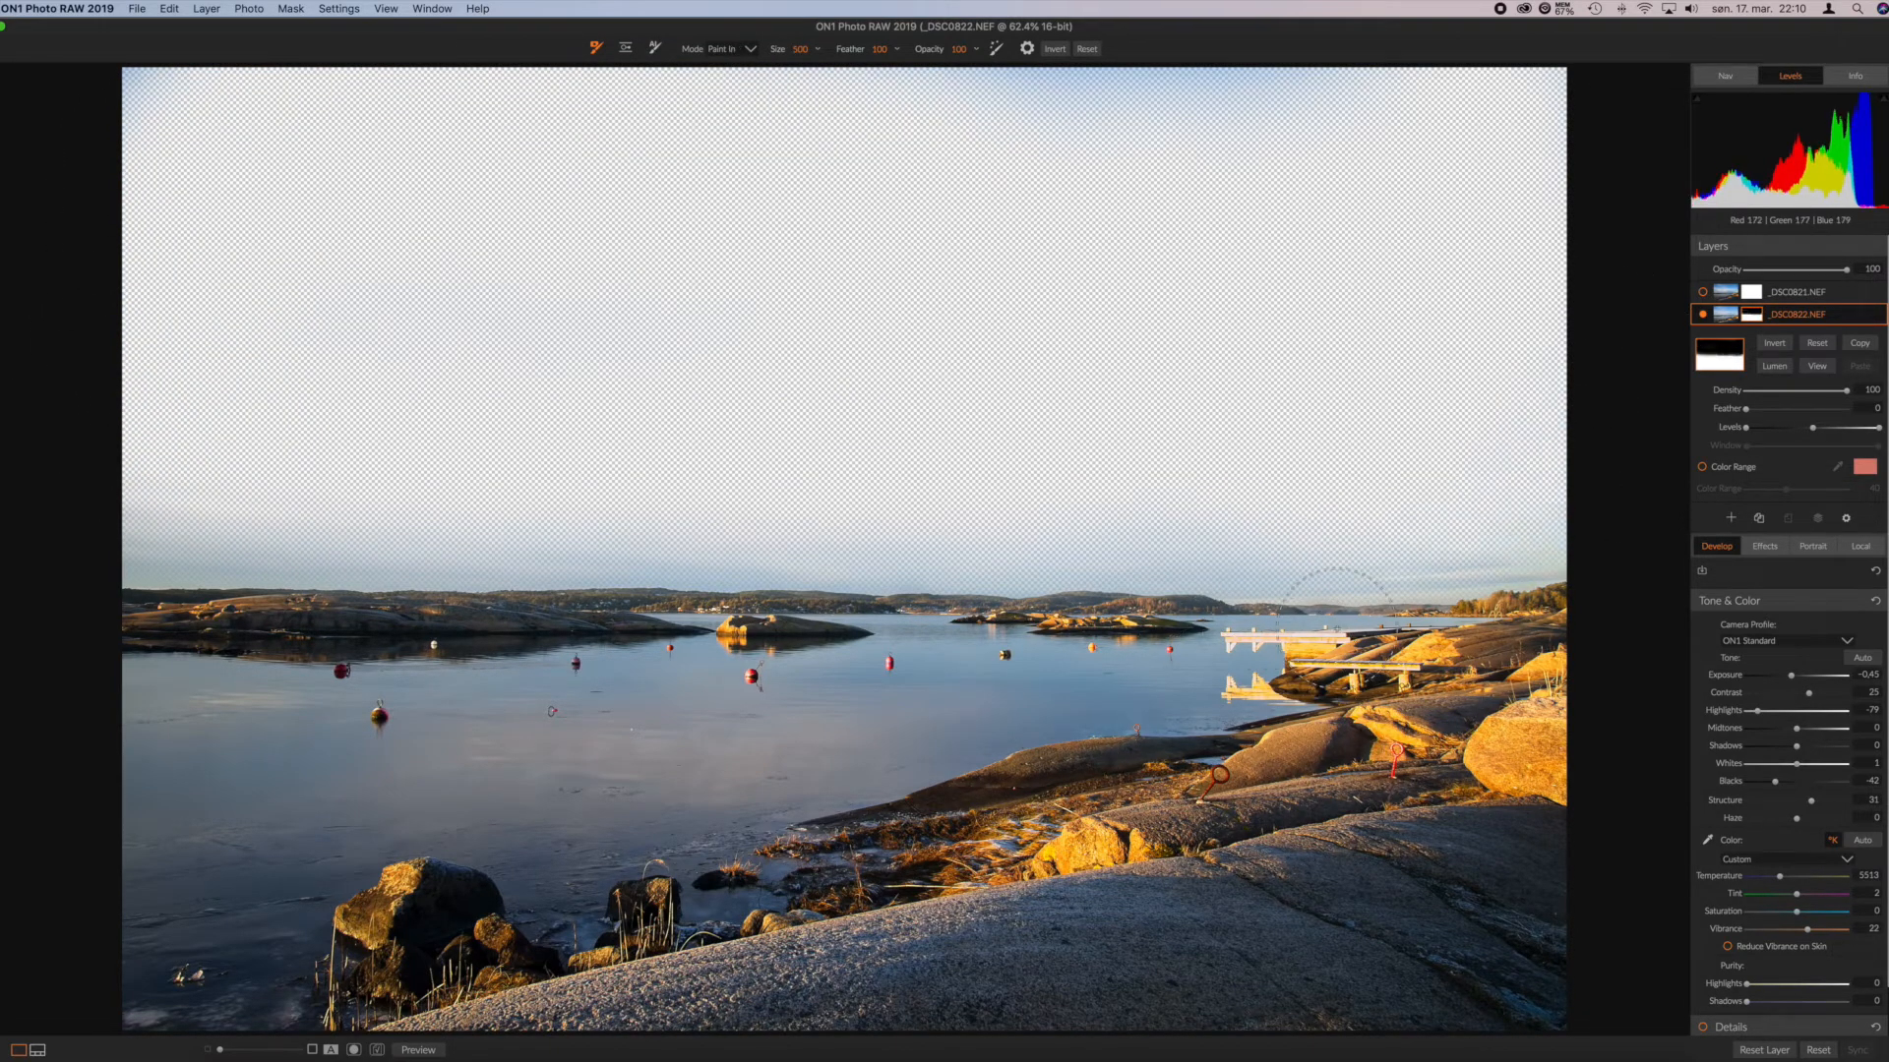
key(bracketleft)
key(bracketleft)
key(bracketleft)
key(bracketleft)
mouse_move(1274, 562)
mouse_down()
mouse_move(1602, 565)
mouse_move(1592, 544)
mouse_up()
key(x)
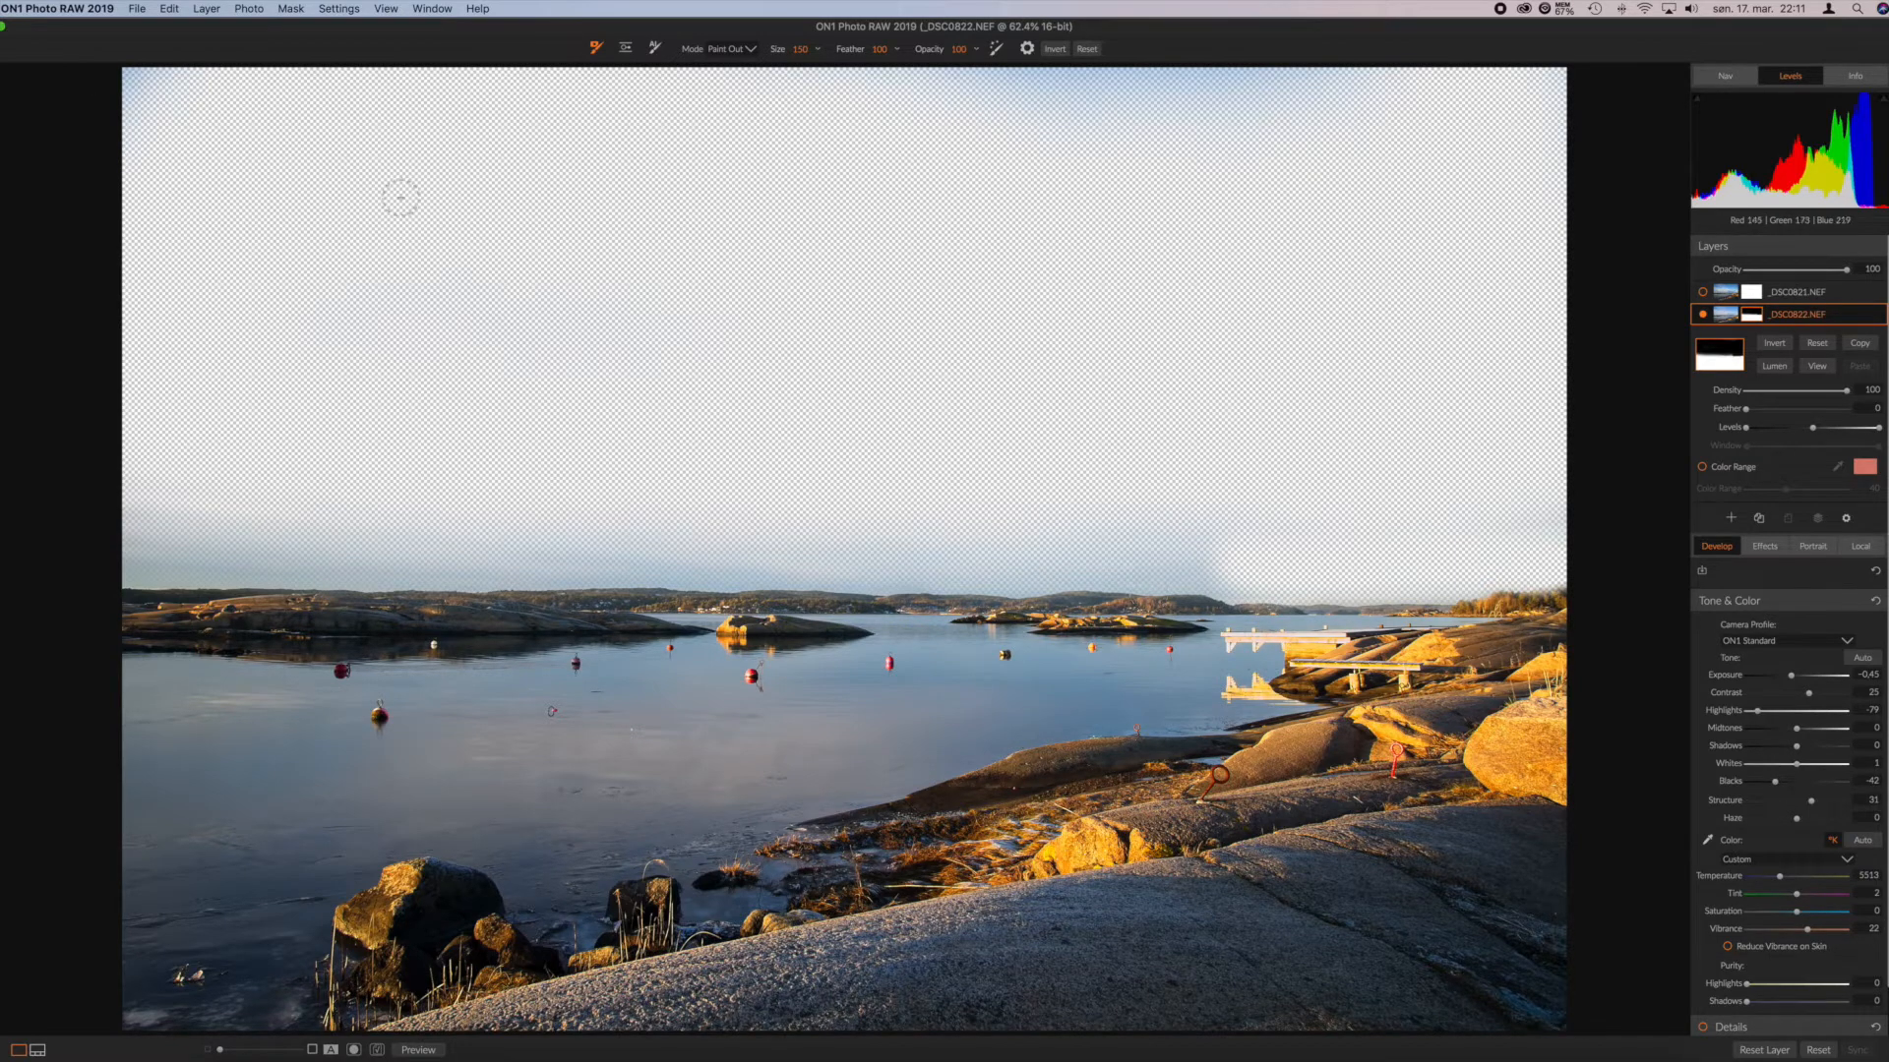
Step: Extend the painted-out strip just above the horizon toward the centre, over the hills right of the middle
key(bracketright)
key(bracketright)
key(bracketright)
key(bracketright)
key(bracketleft)
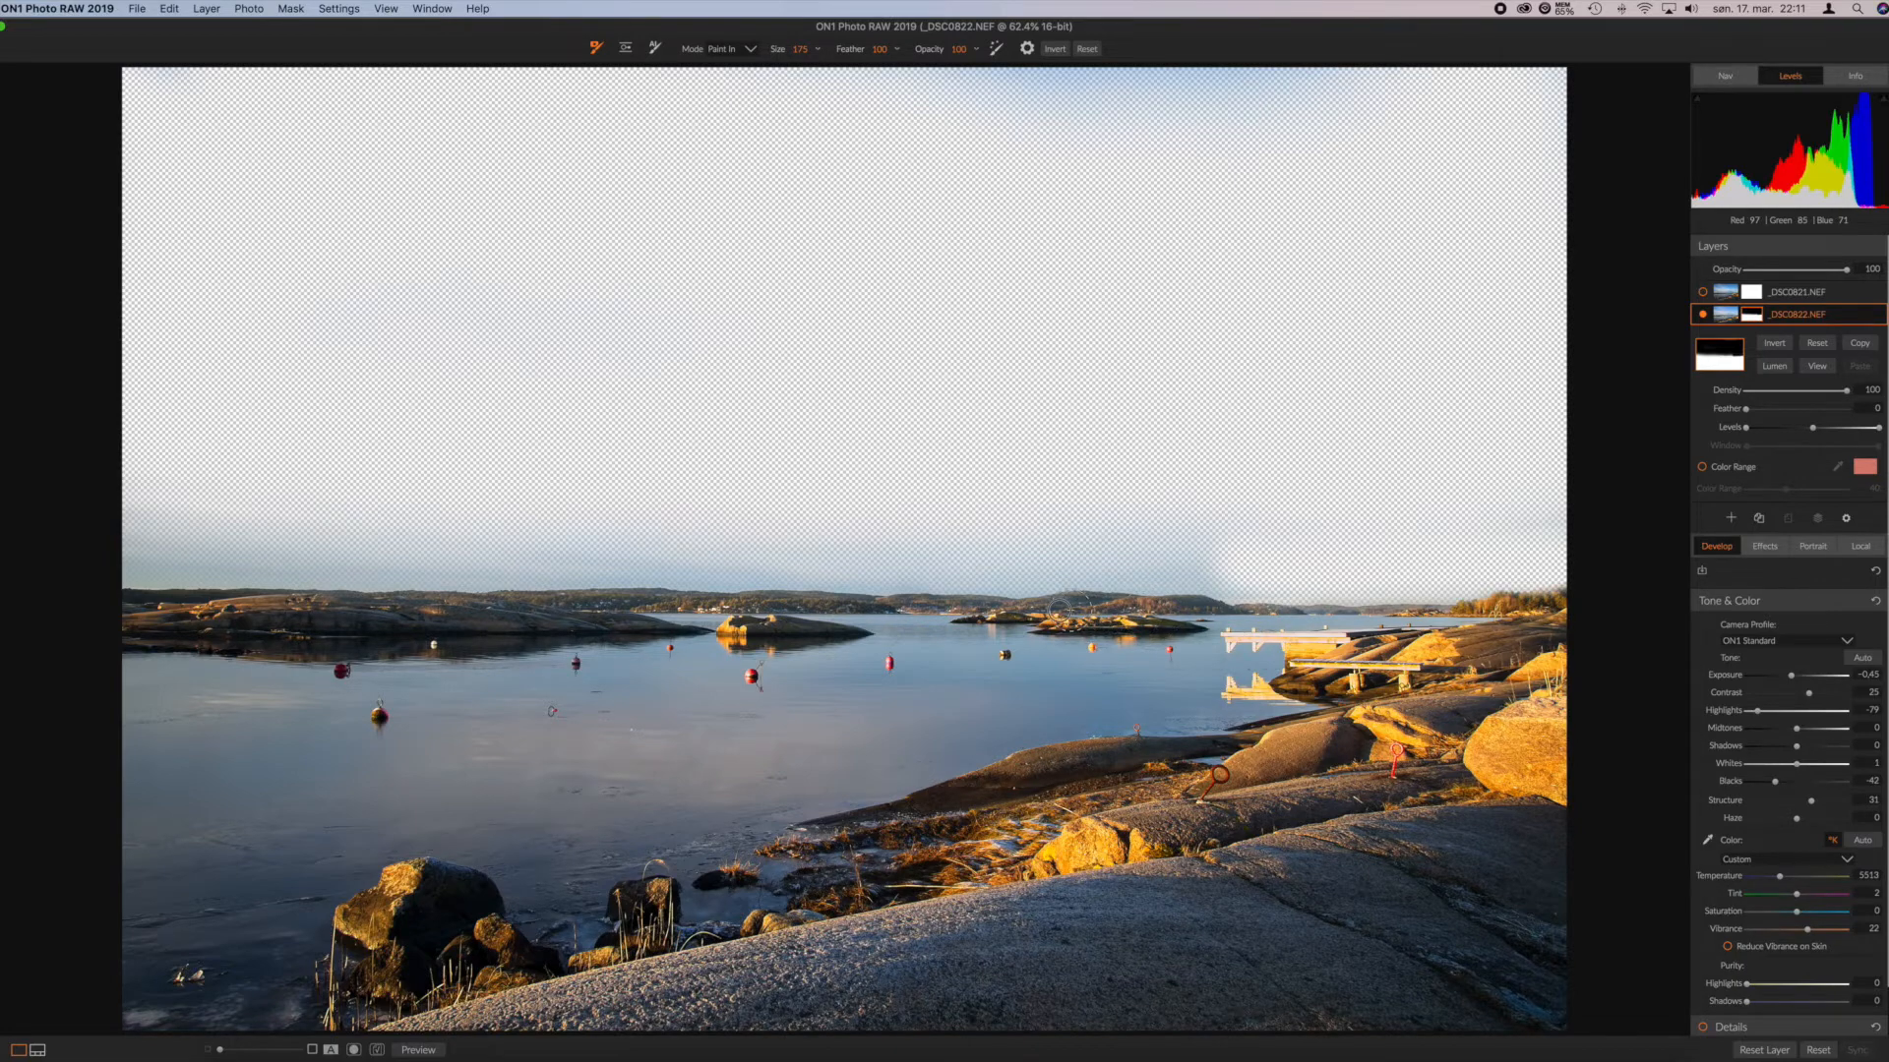
key(x)
key(bracketright)
drag(1109, 537, 1216, 540)
Step: Paint the tree line at the photo's far right edge back in with a size 100 masking brush
key(bracketleft)
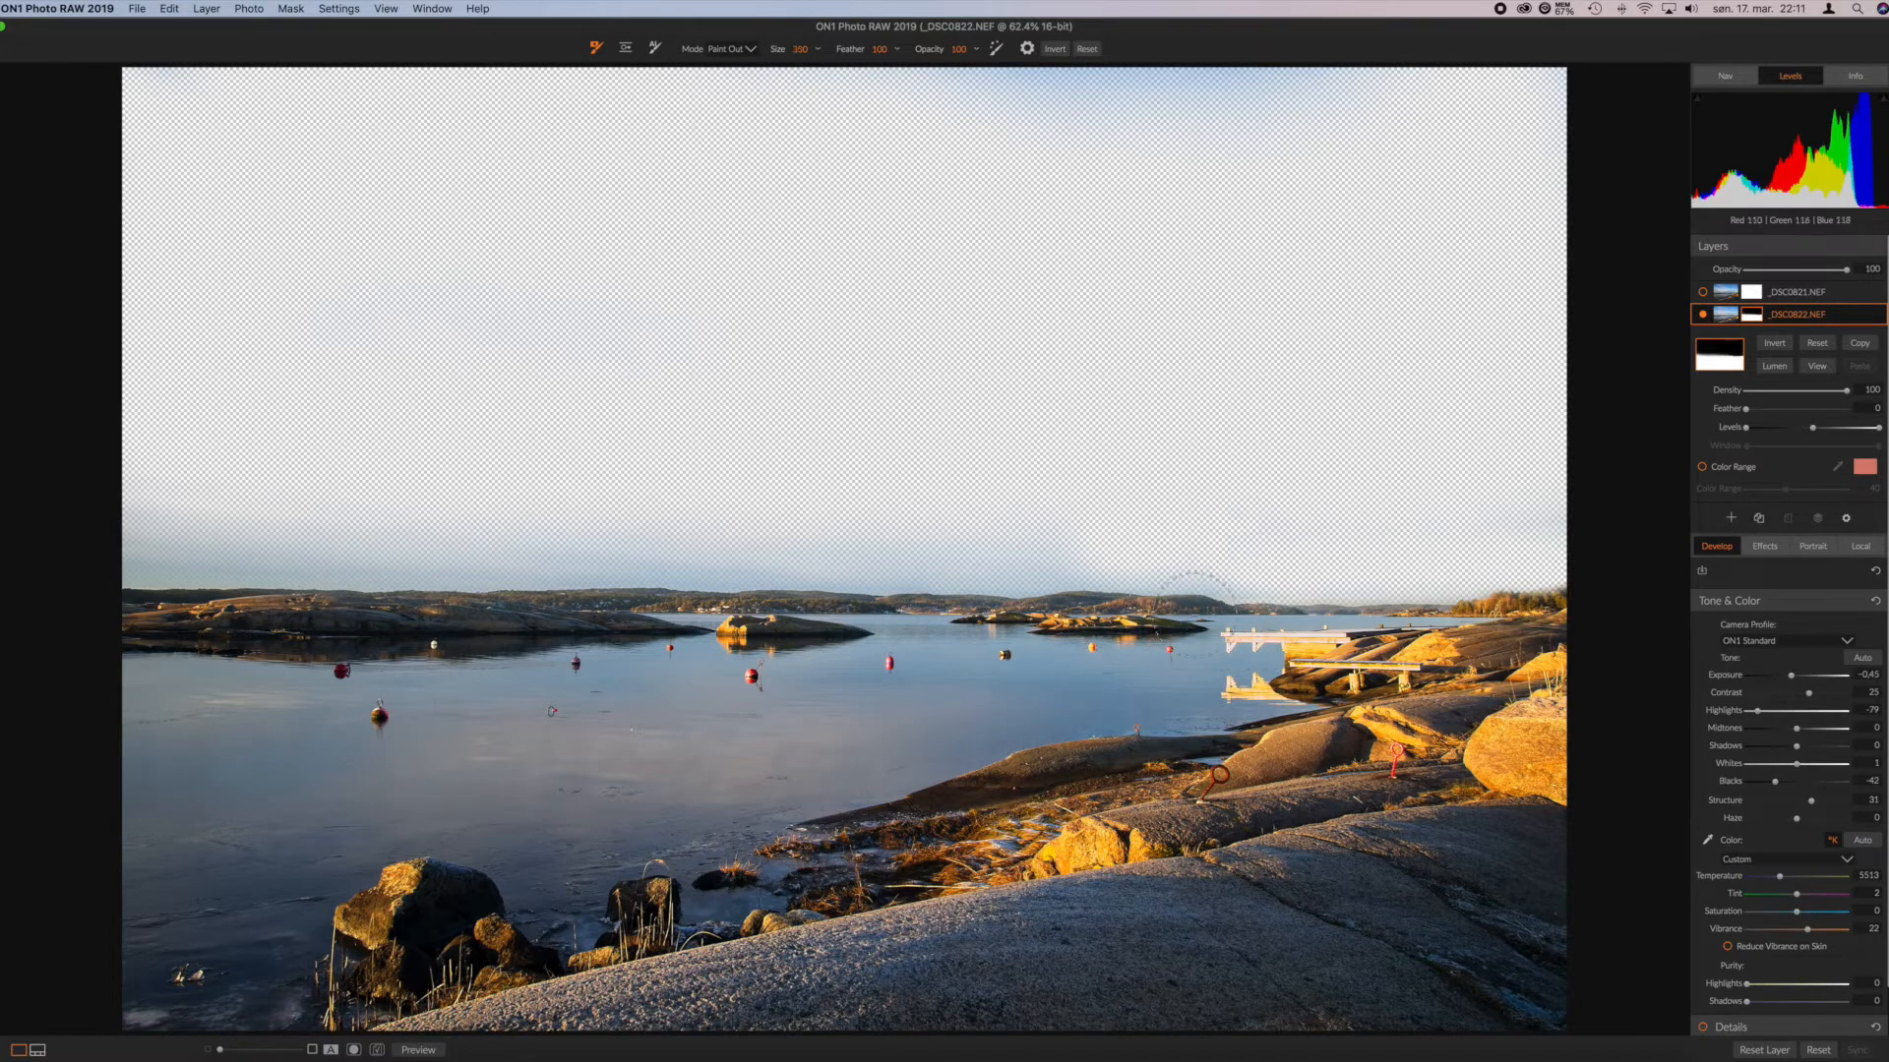
key(bracketleft)
key(bracketleft)
key(bracketleft)
key(bracketleft)
key(bracketleft)
key(x)
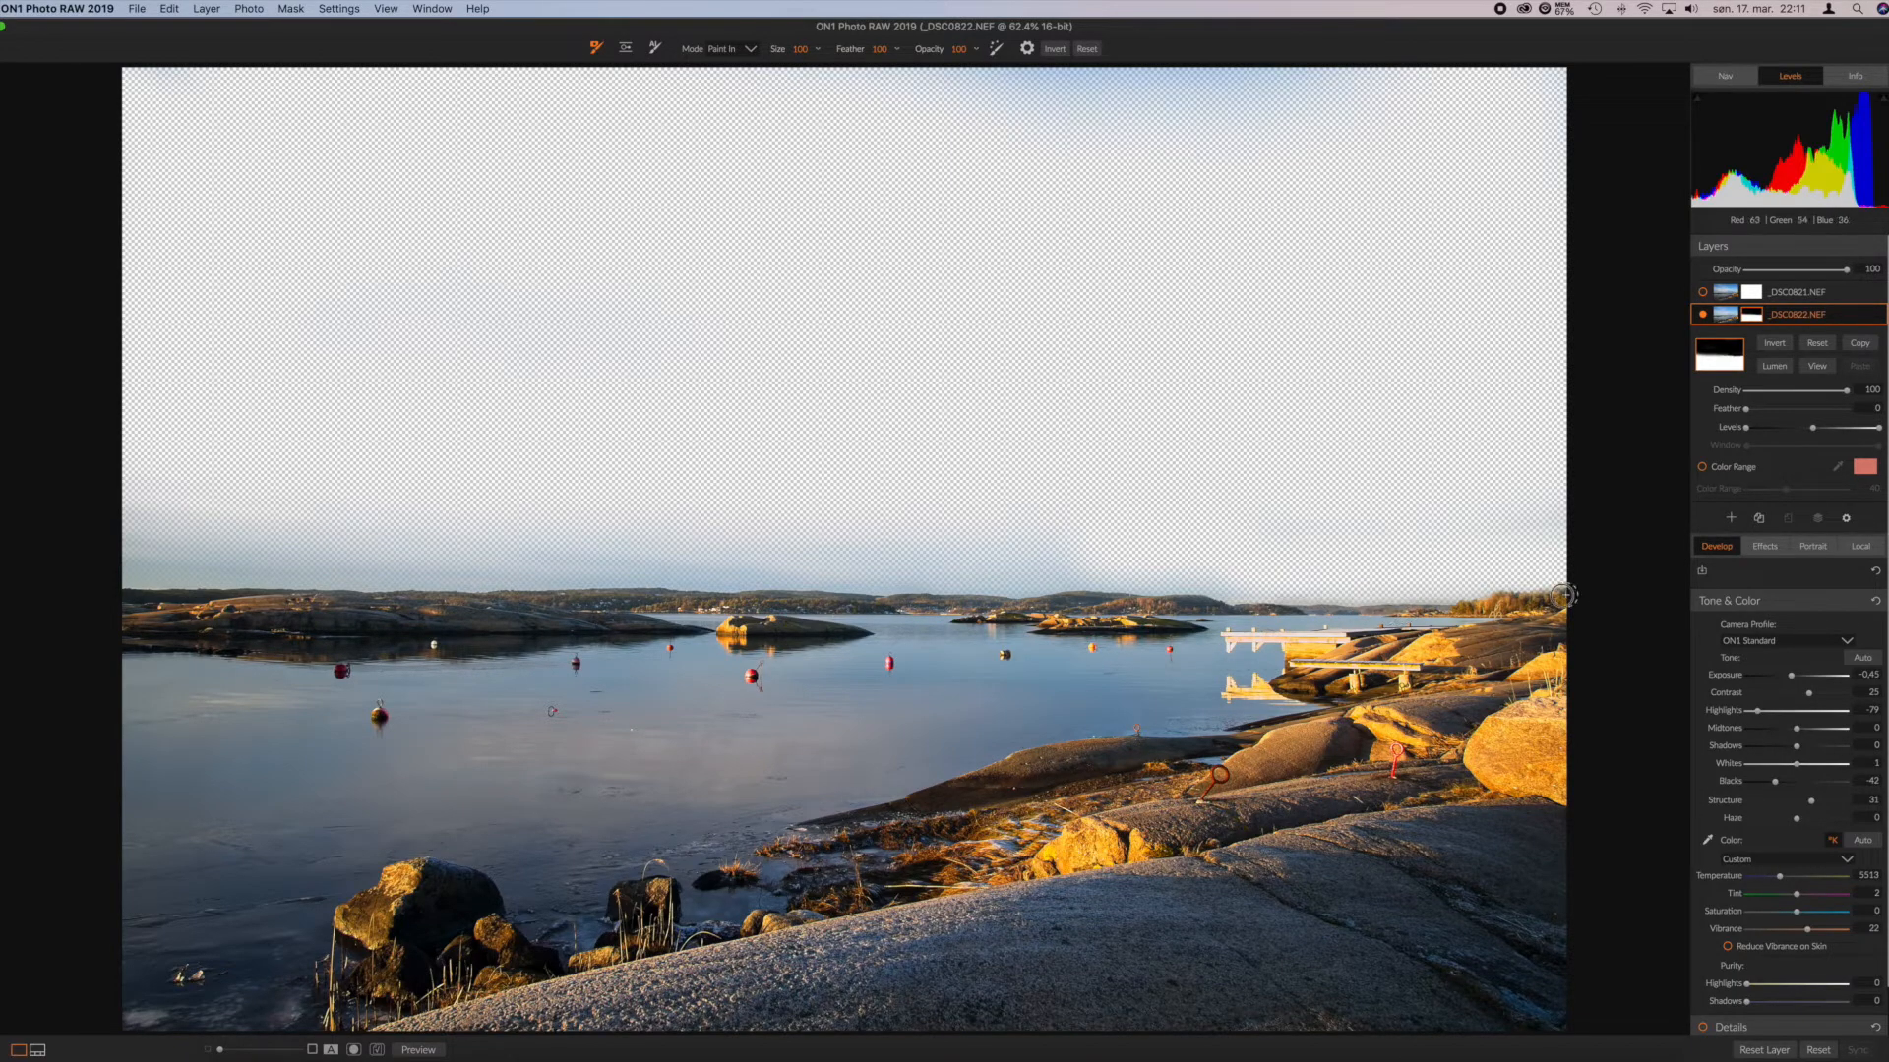
Step: Show the _DSC0821.NEF layer, set the masking brush's Opacity to 21 and check the mask overlay
click(1703, 293)
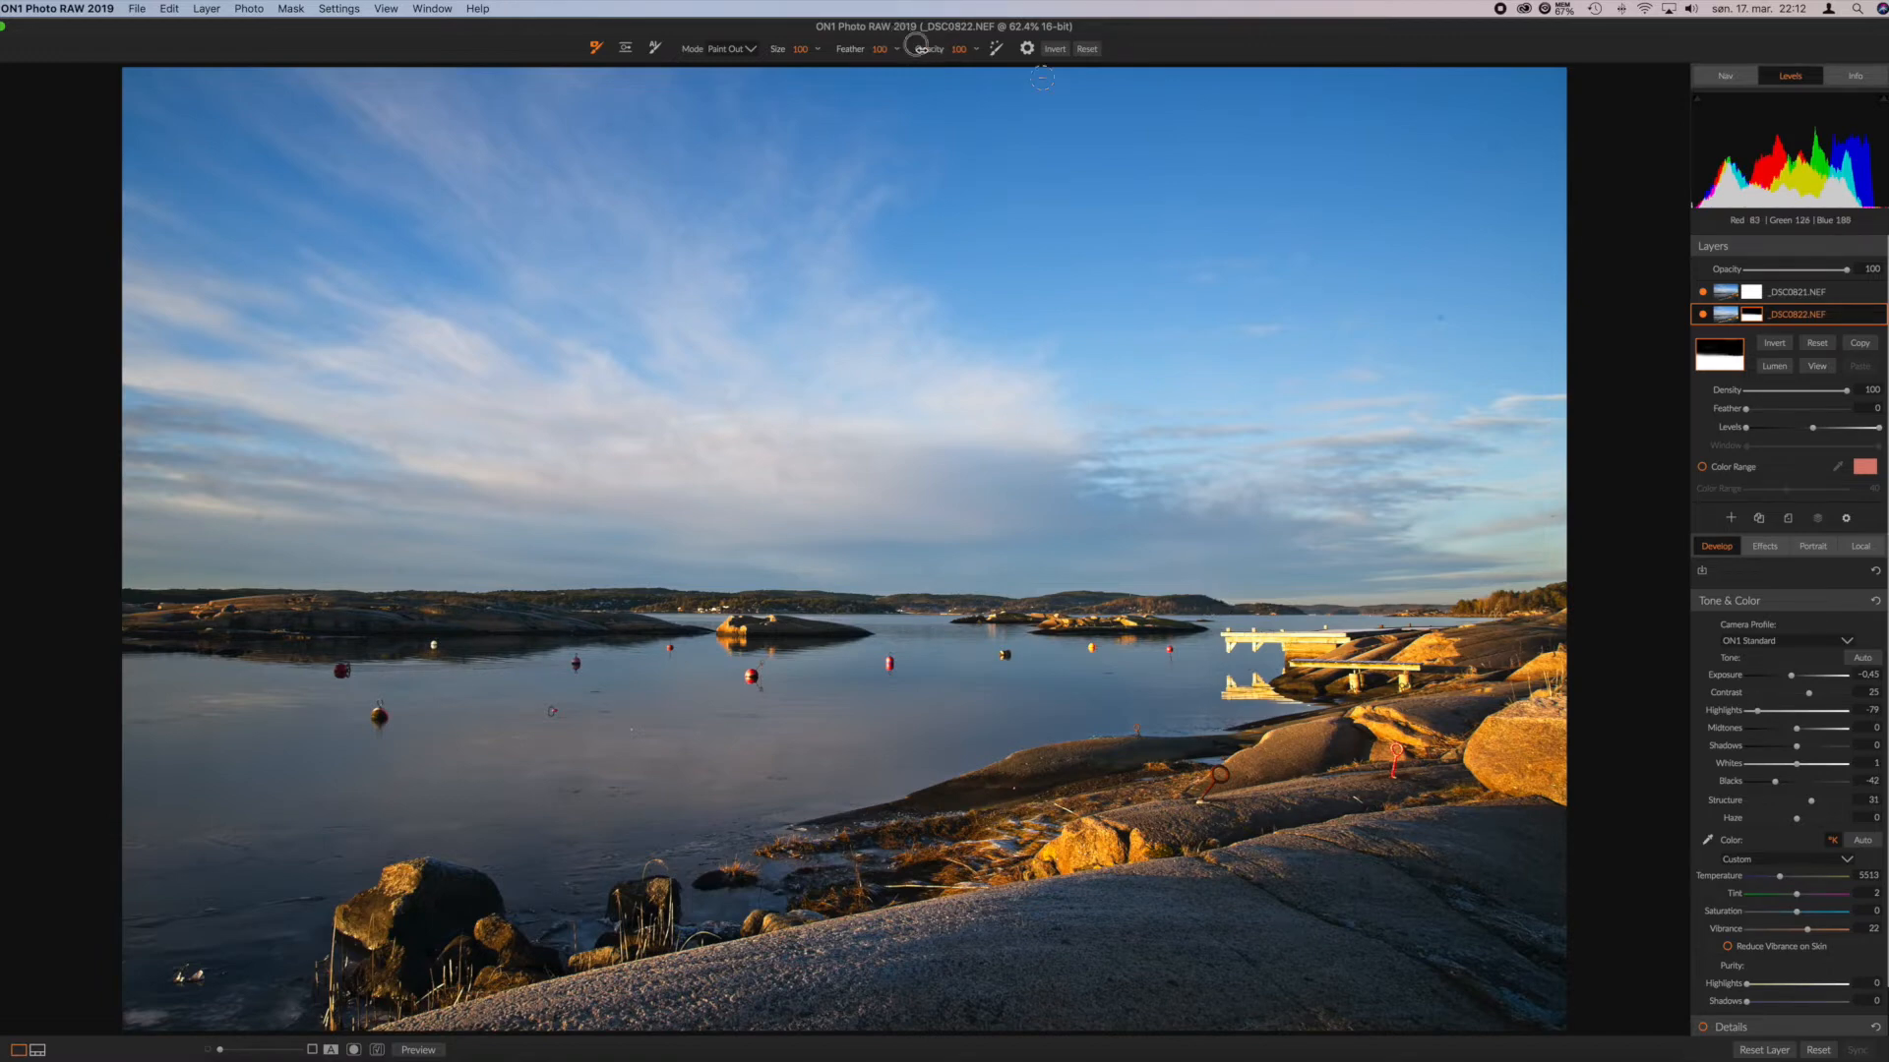
drag(927, 49, 831, 47)
key(o)
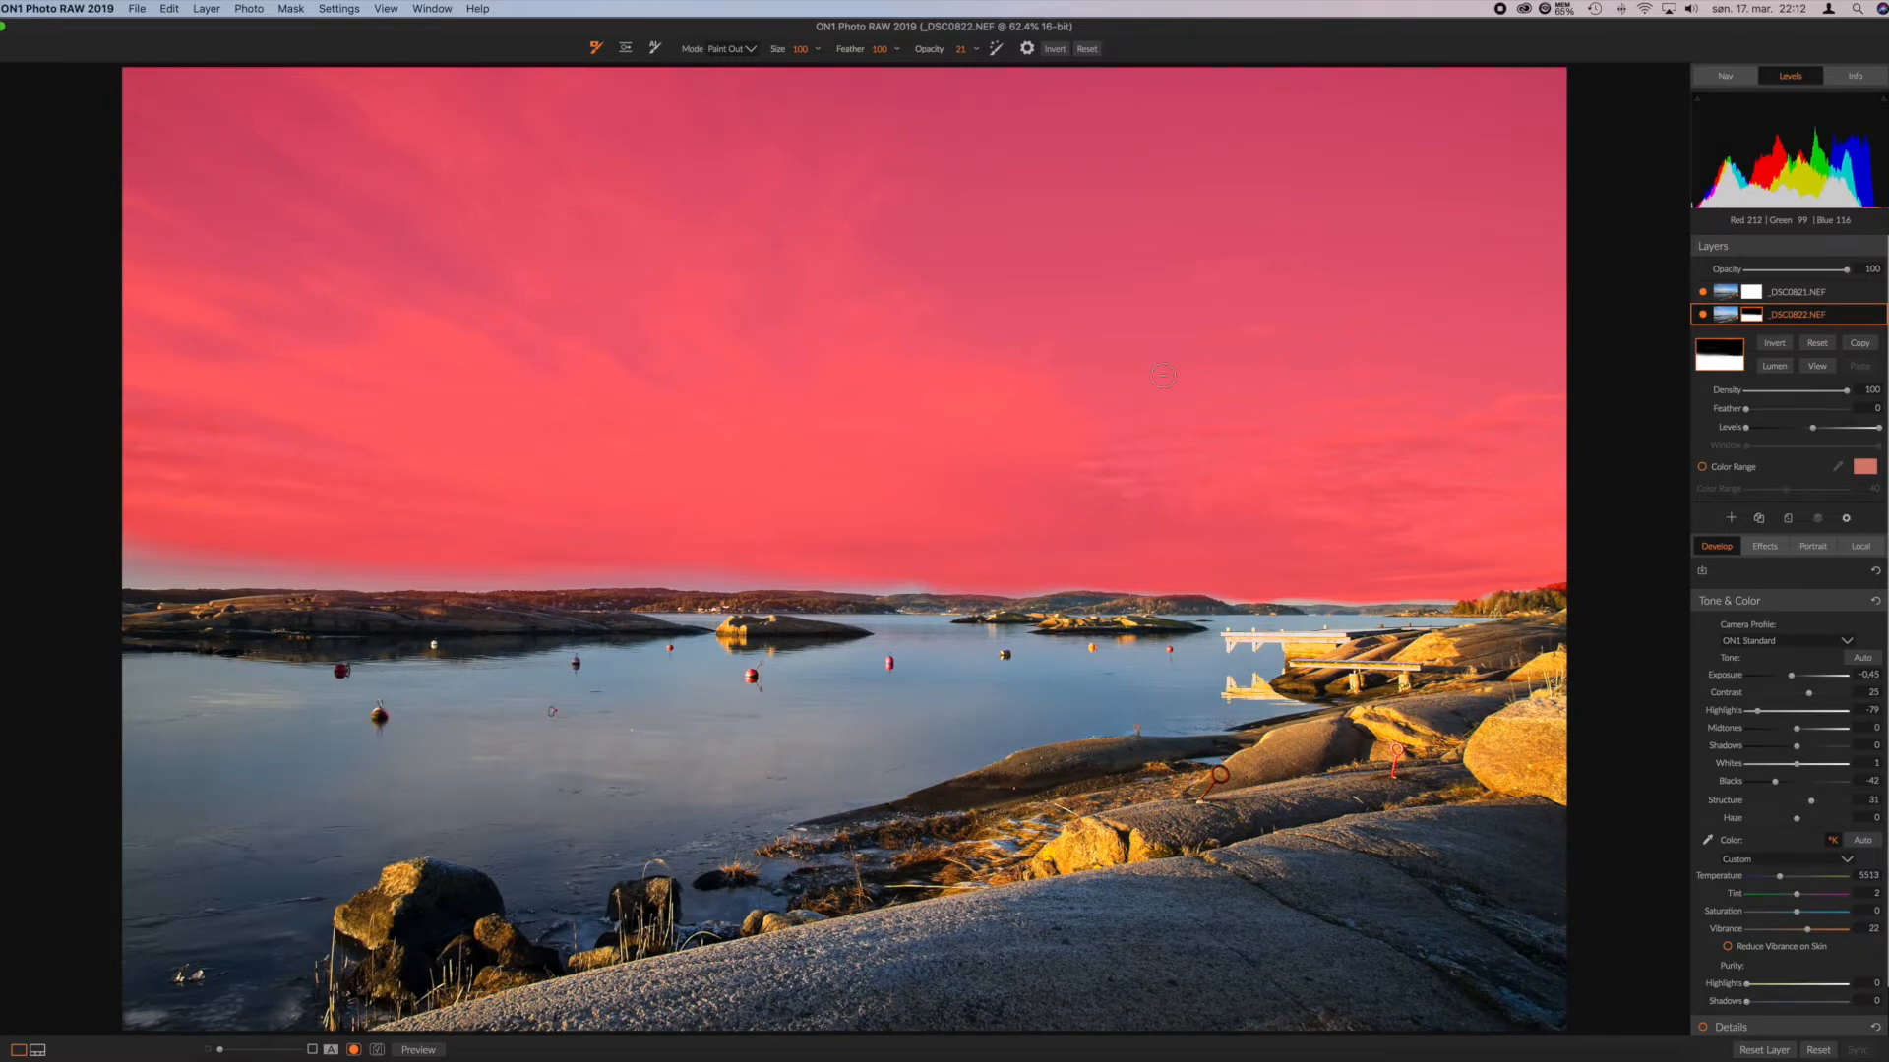
key(o)
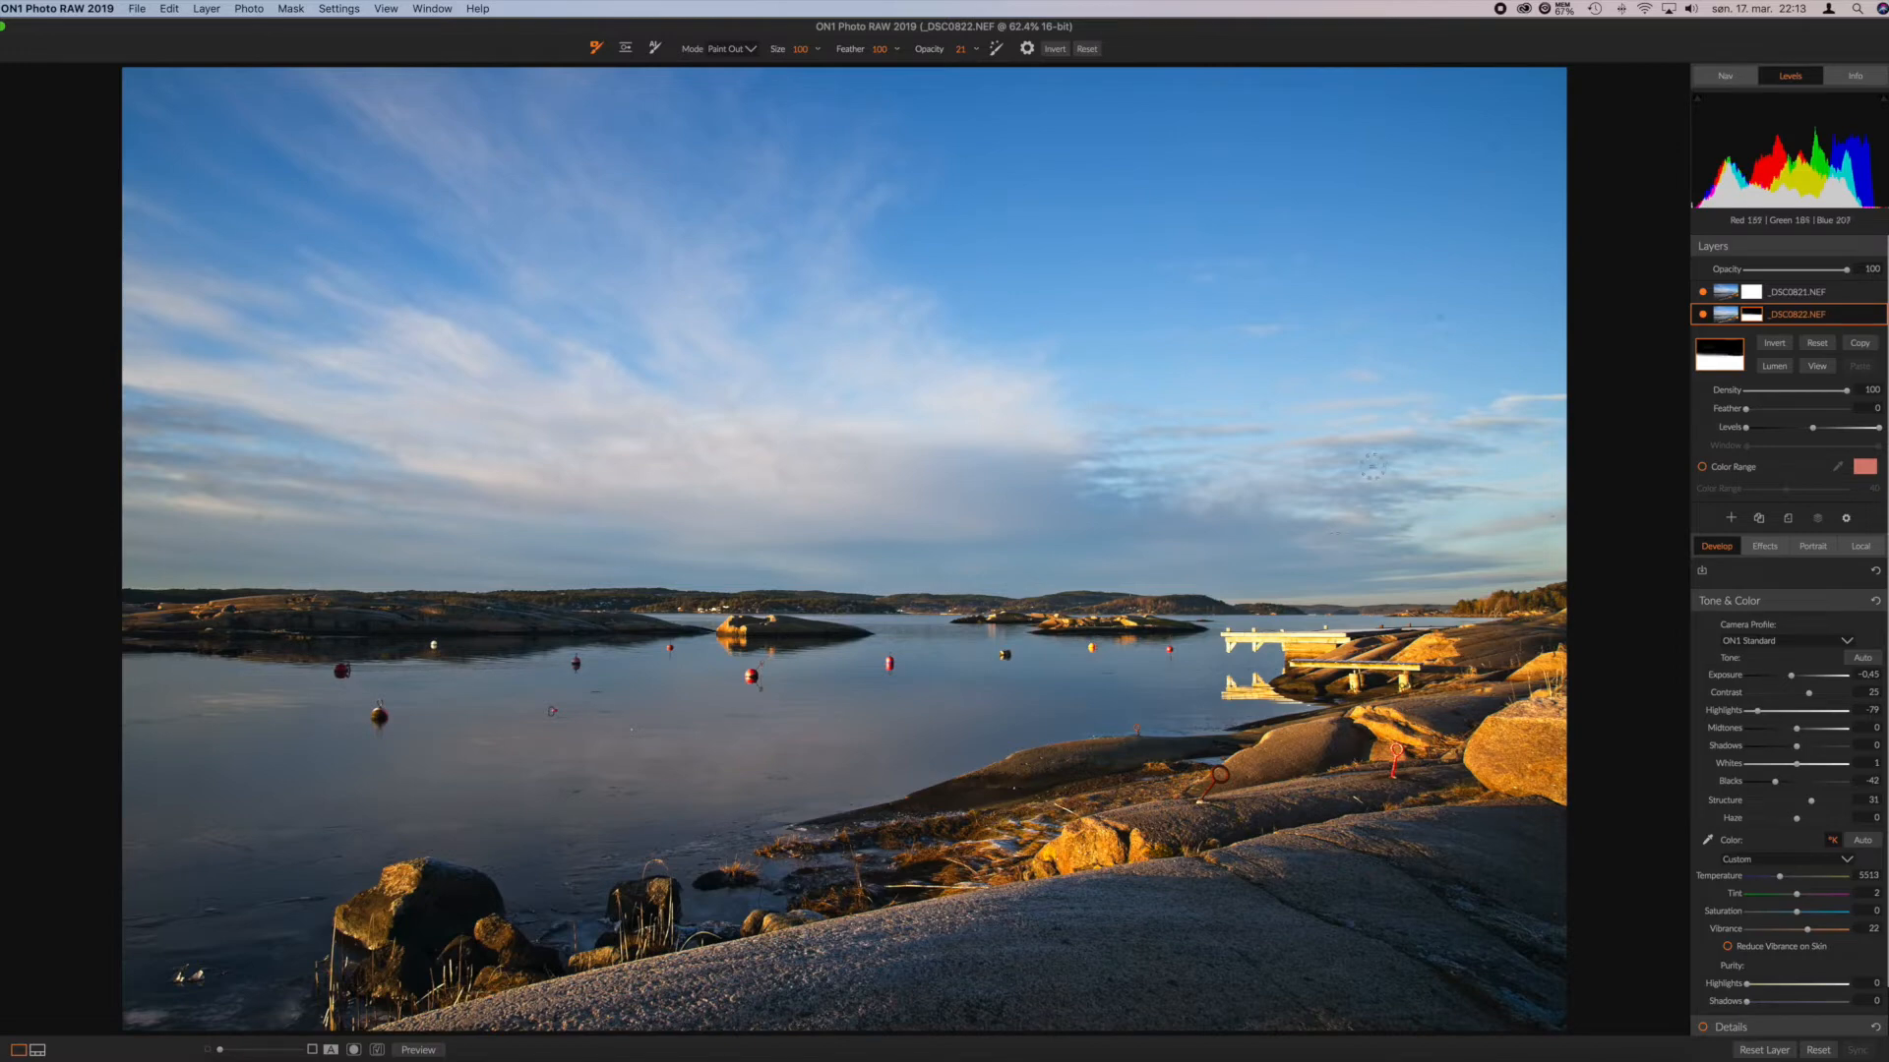
click(137, 9)
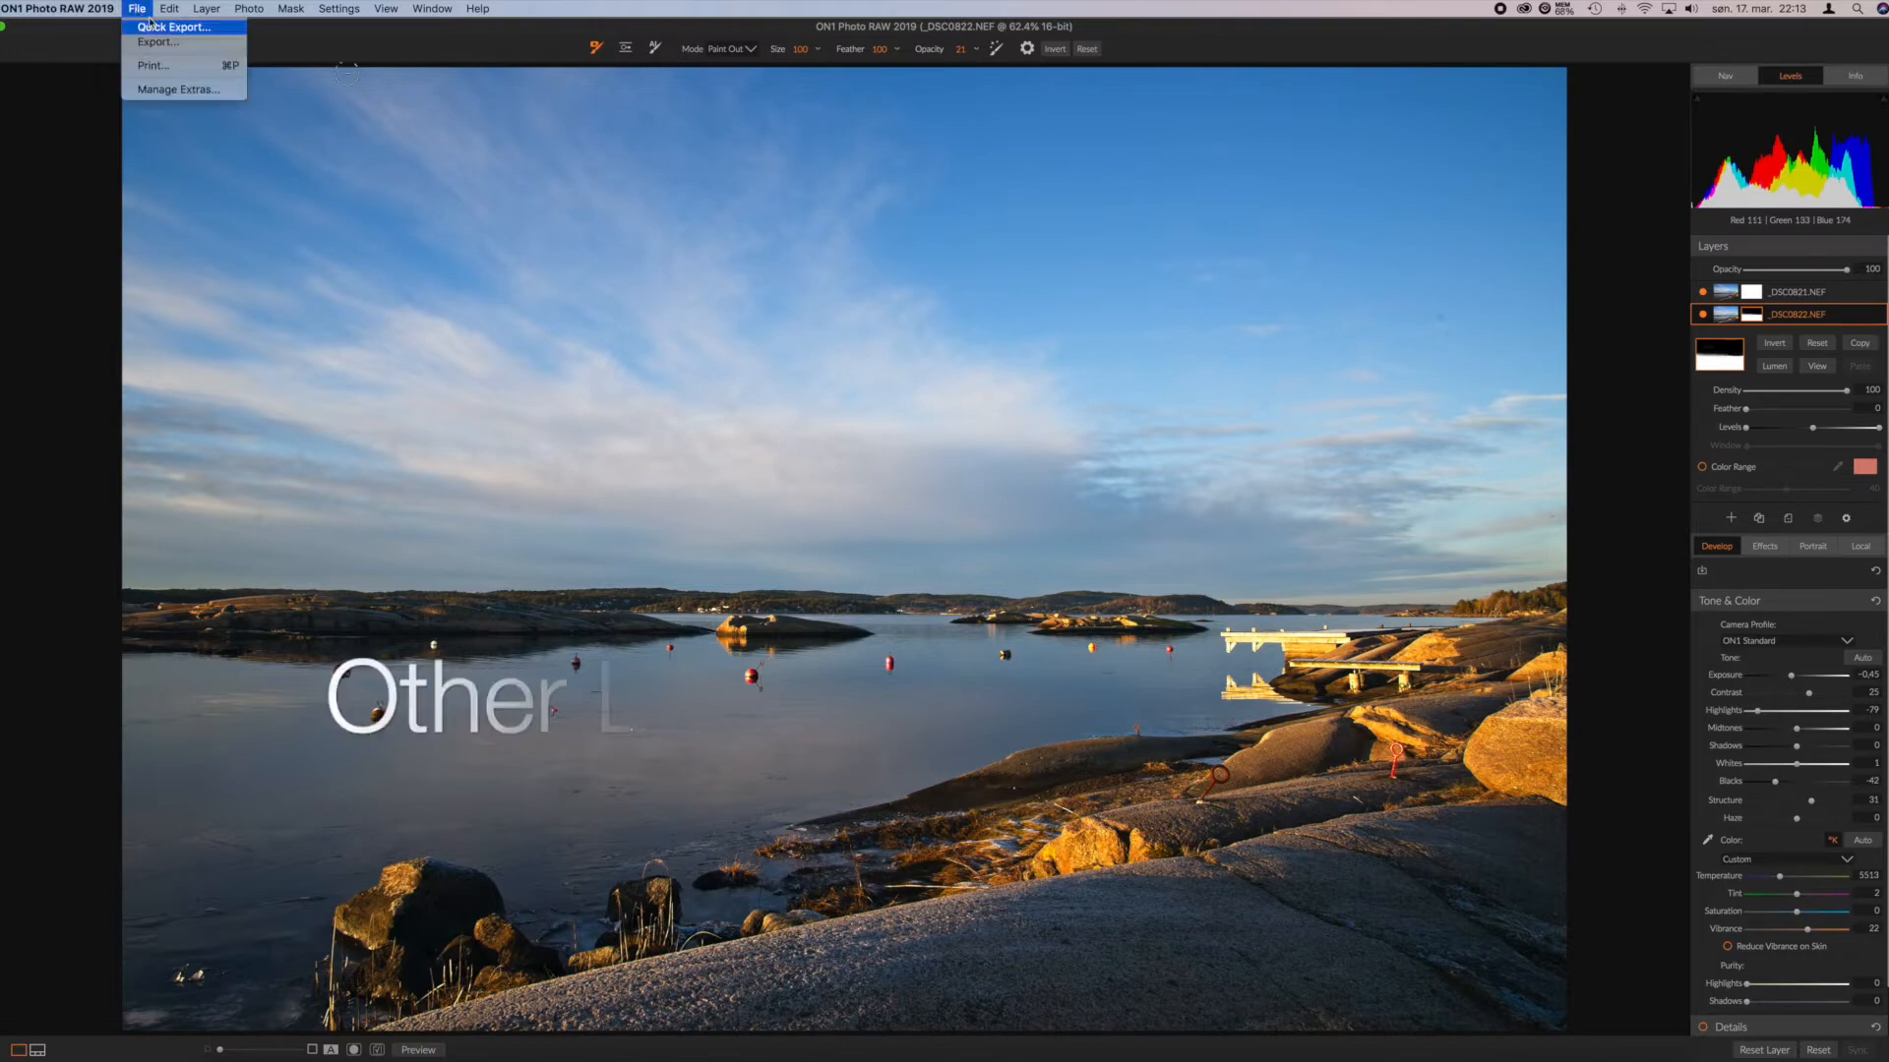
click(169, 9)
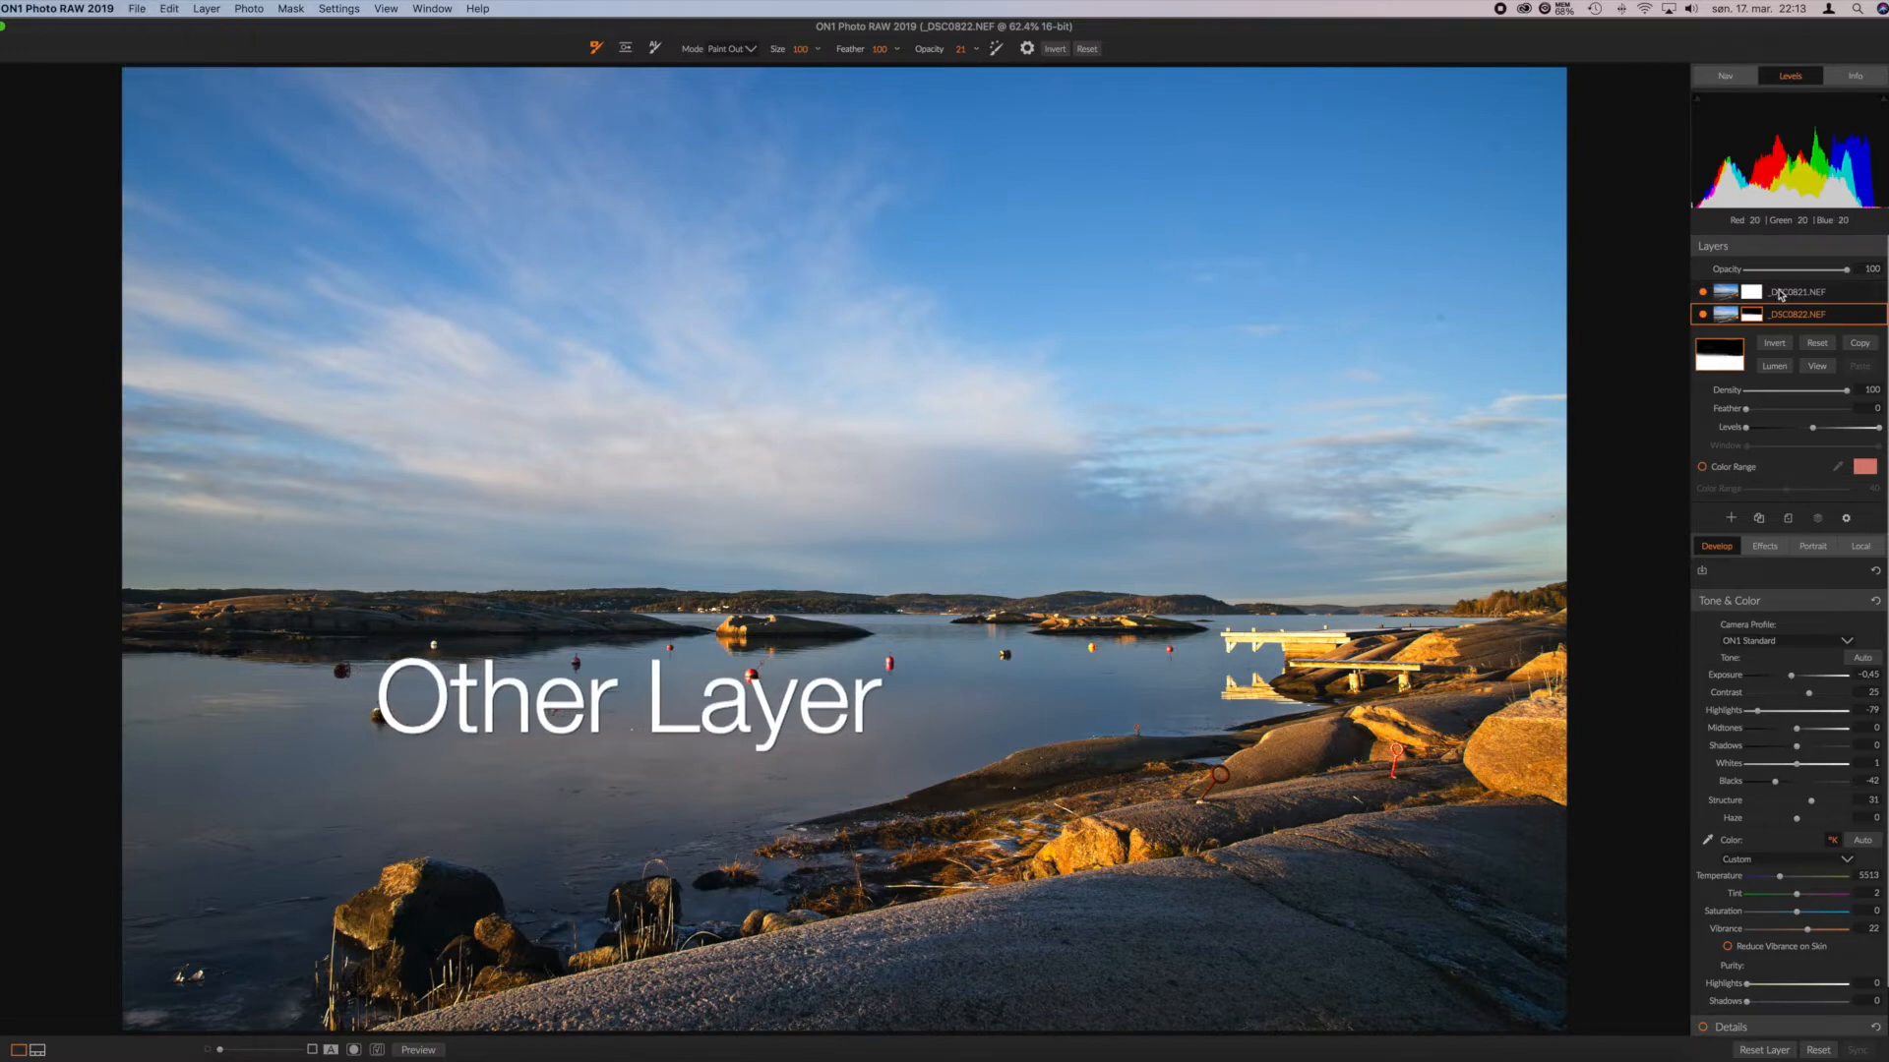
Step: Select the _DSC0821.NEF layer and set the masking brush to Opacity 100 and Size 70 in Paint Out mode
click(1779, 293)
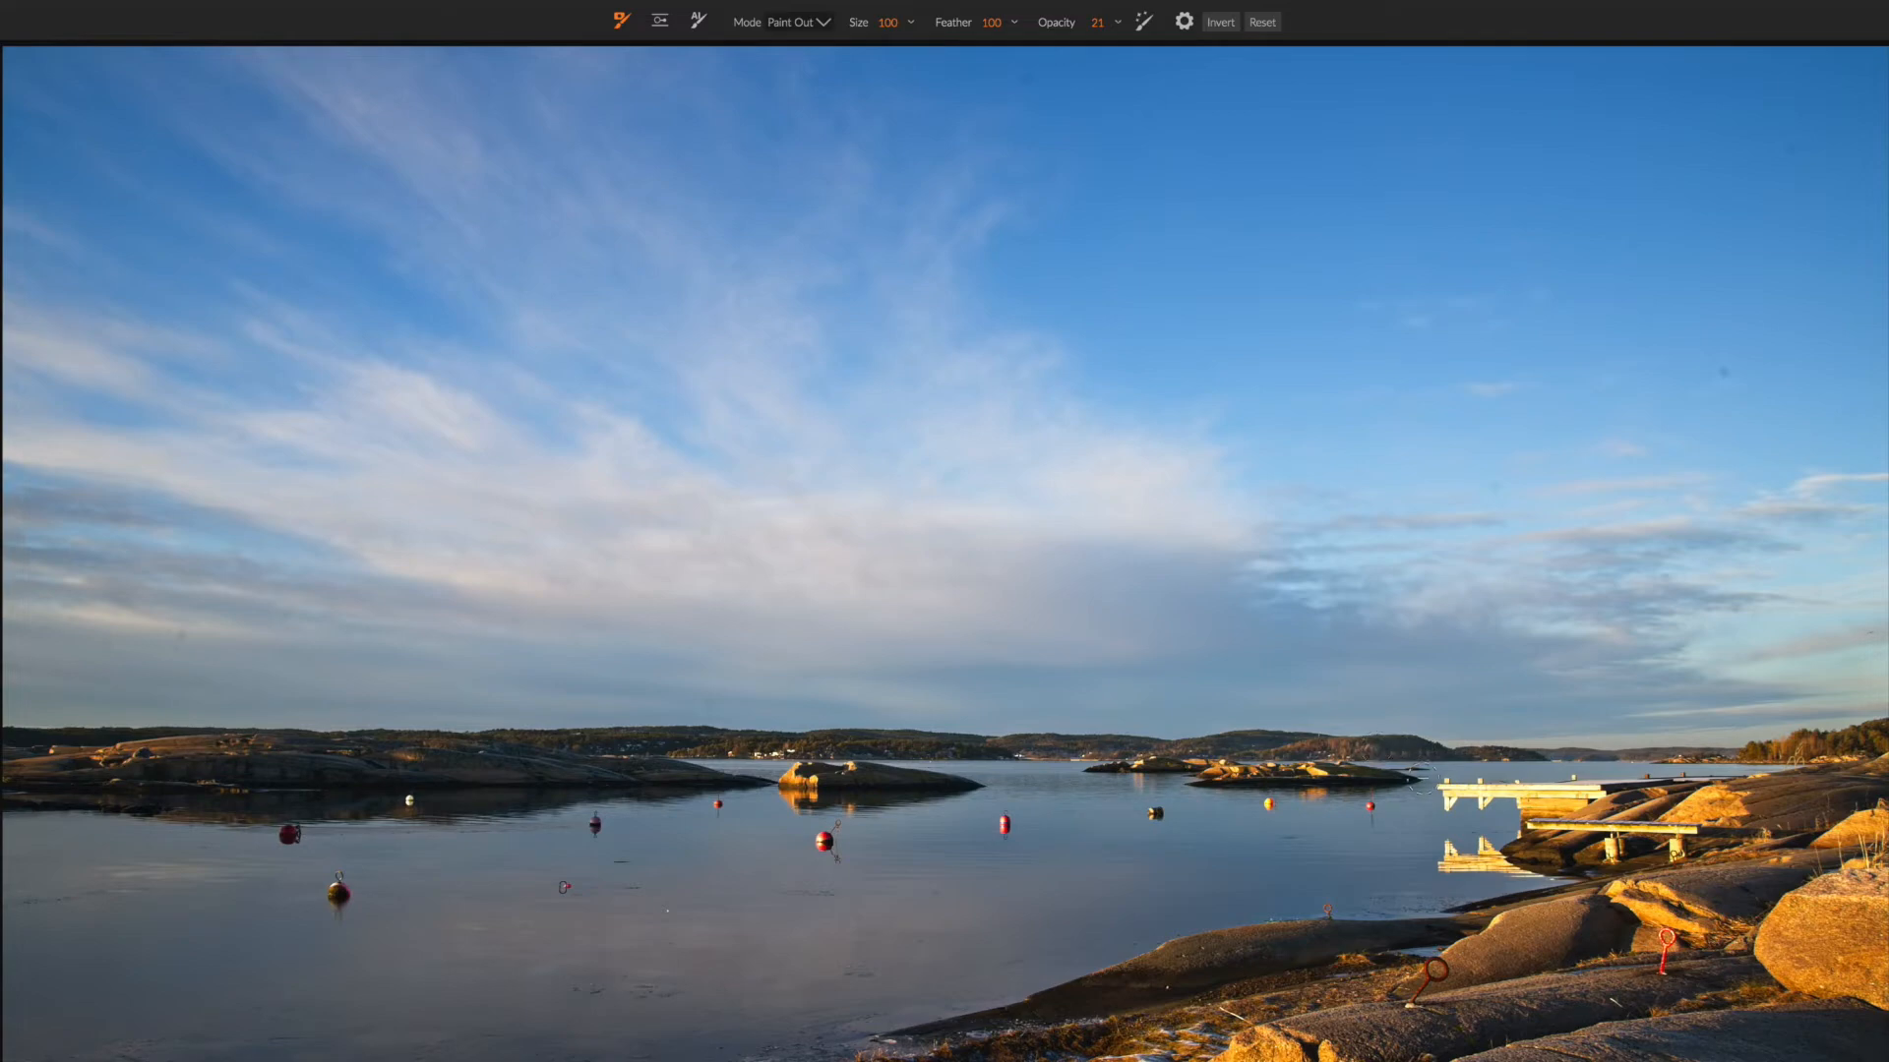
drag(1053, 22, 1283, 46)
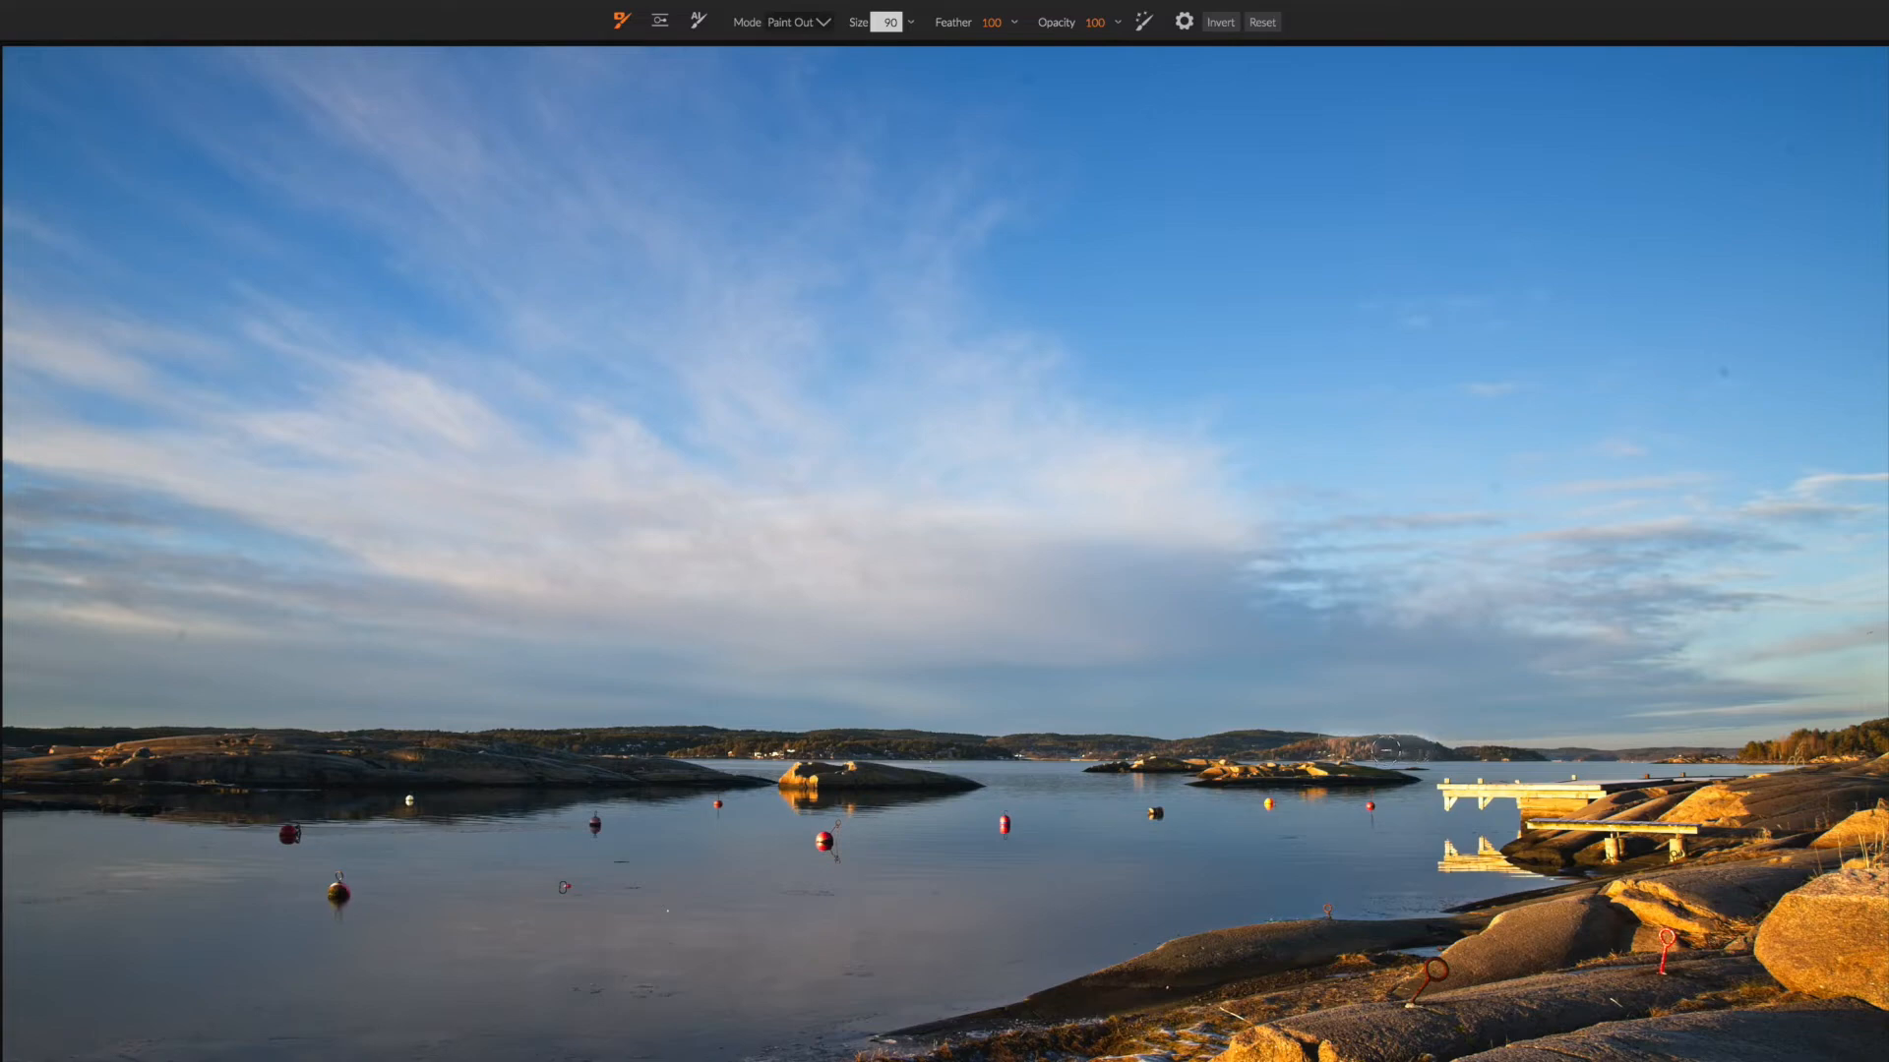
key(bracketleft)
key(bracketleft)
Step: Try painting out the distant hills right of the horizon's centre at full opacity, and undo the strokes
drag(1205, 746, 1306, 749)
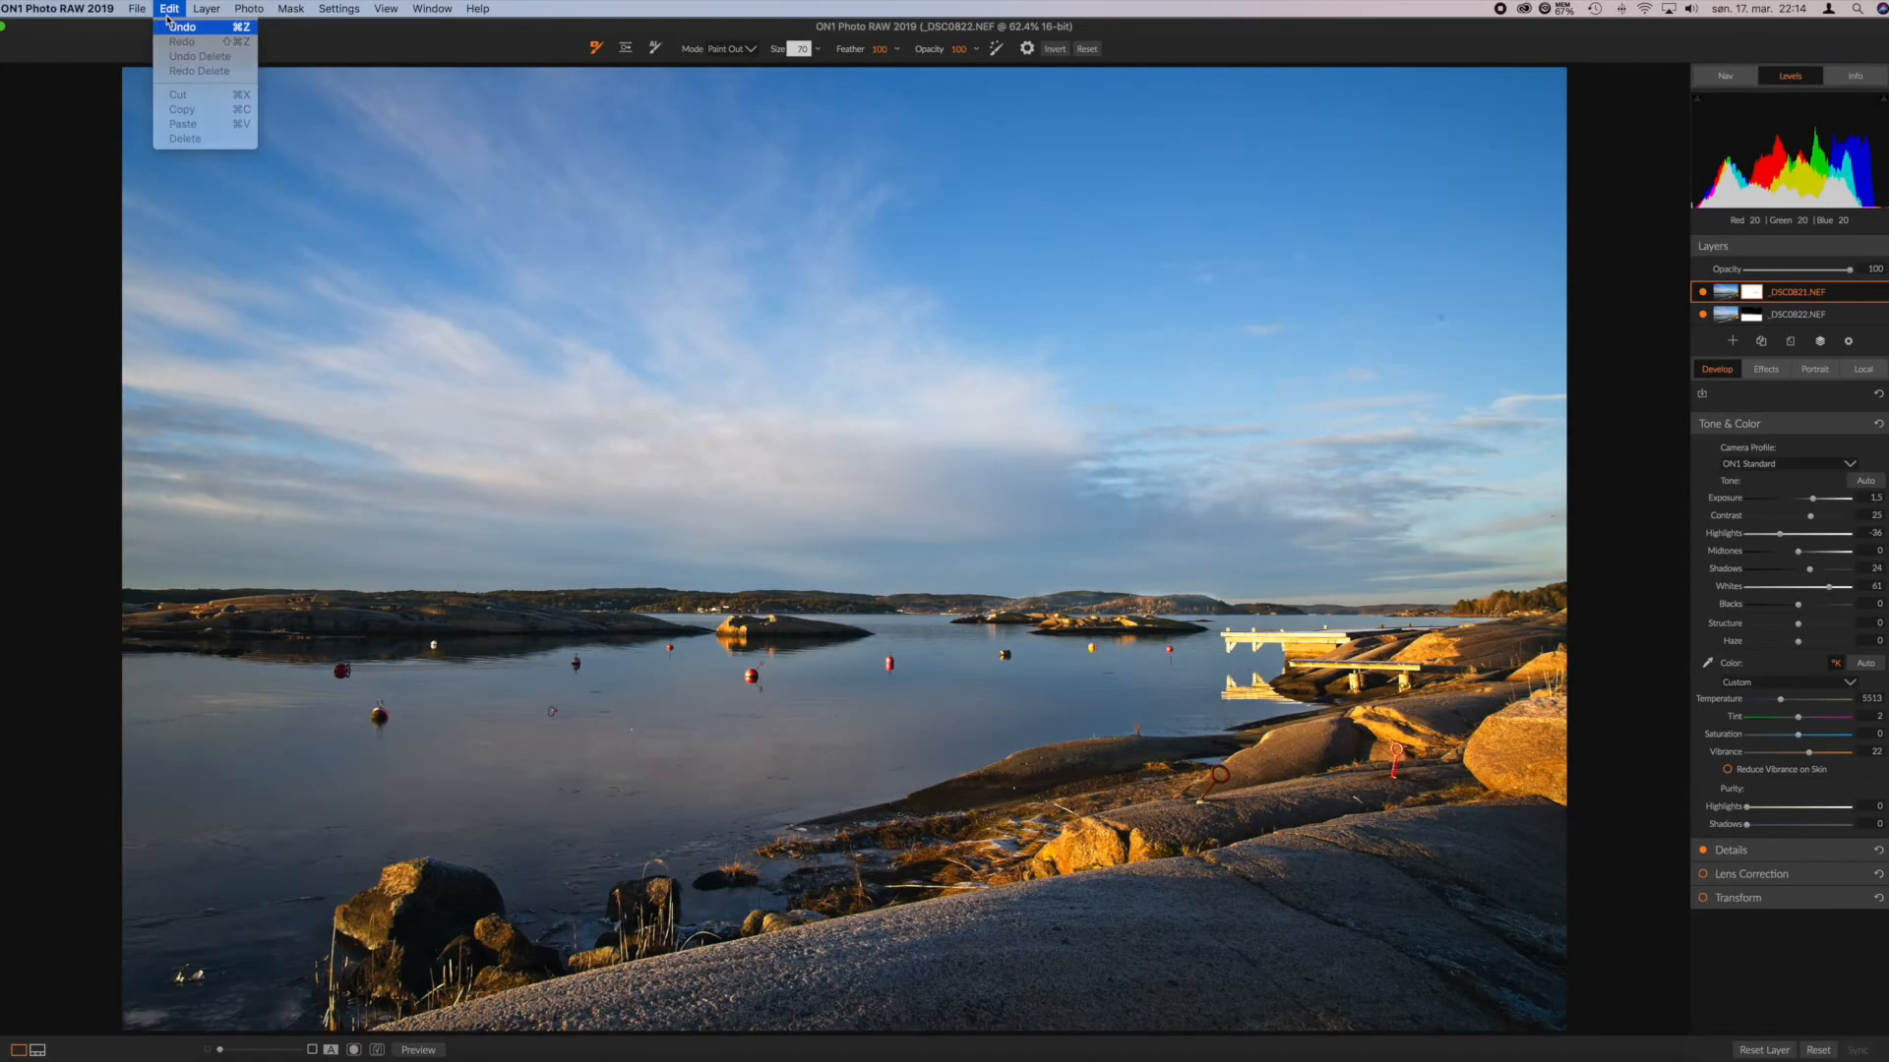
click(173, 28)
click(169, 9)
click(173, 27)
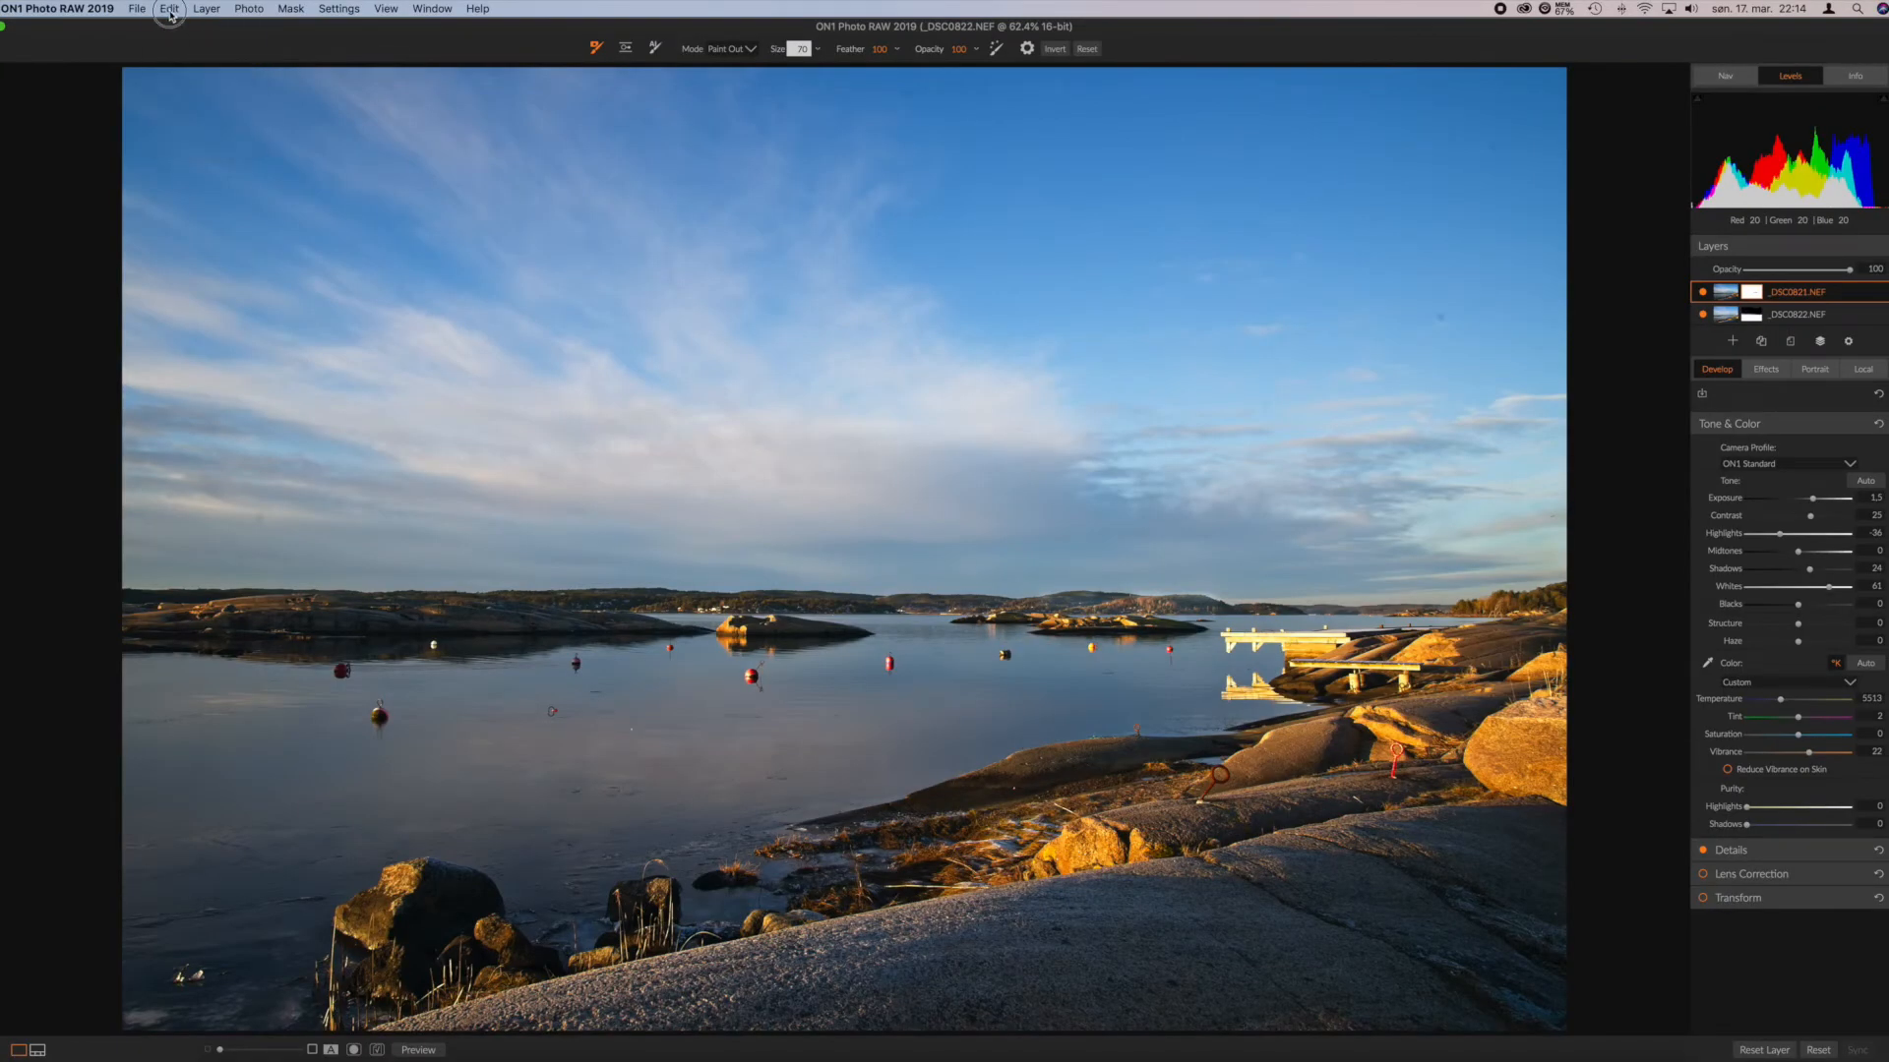
click(169, 8)
click(175, 27)
Step: Lower the masking brush's Opacity to 37
drag(856, 72, 855, 75)
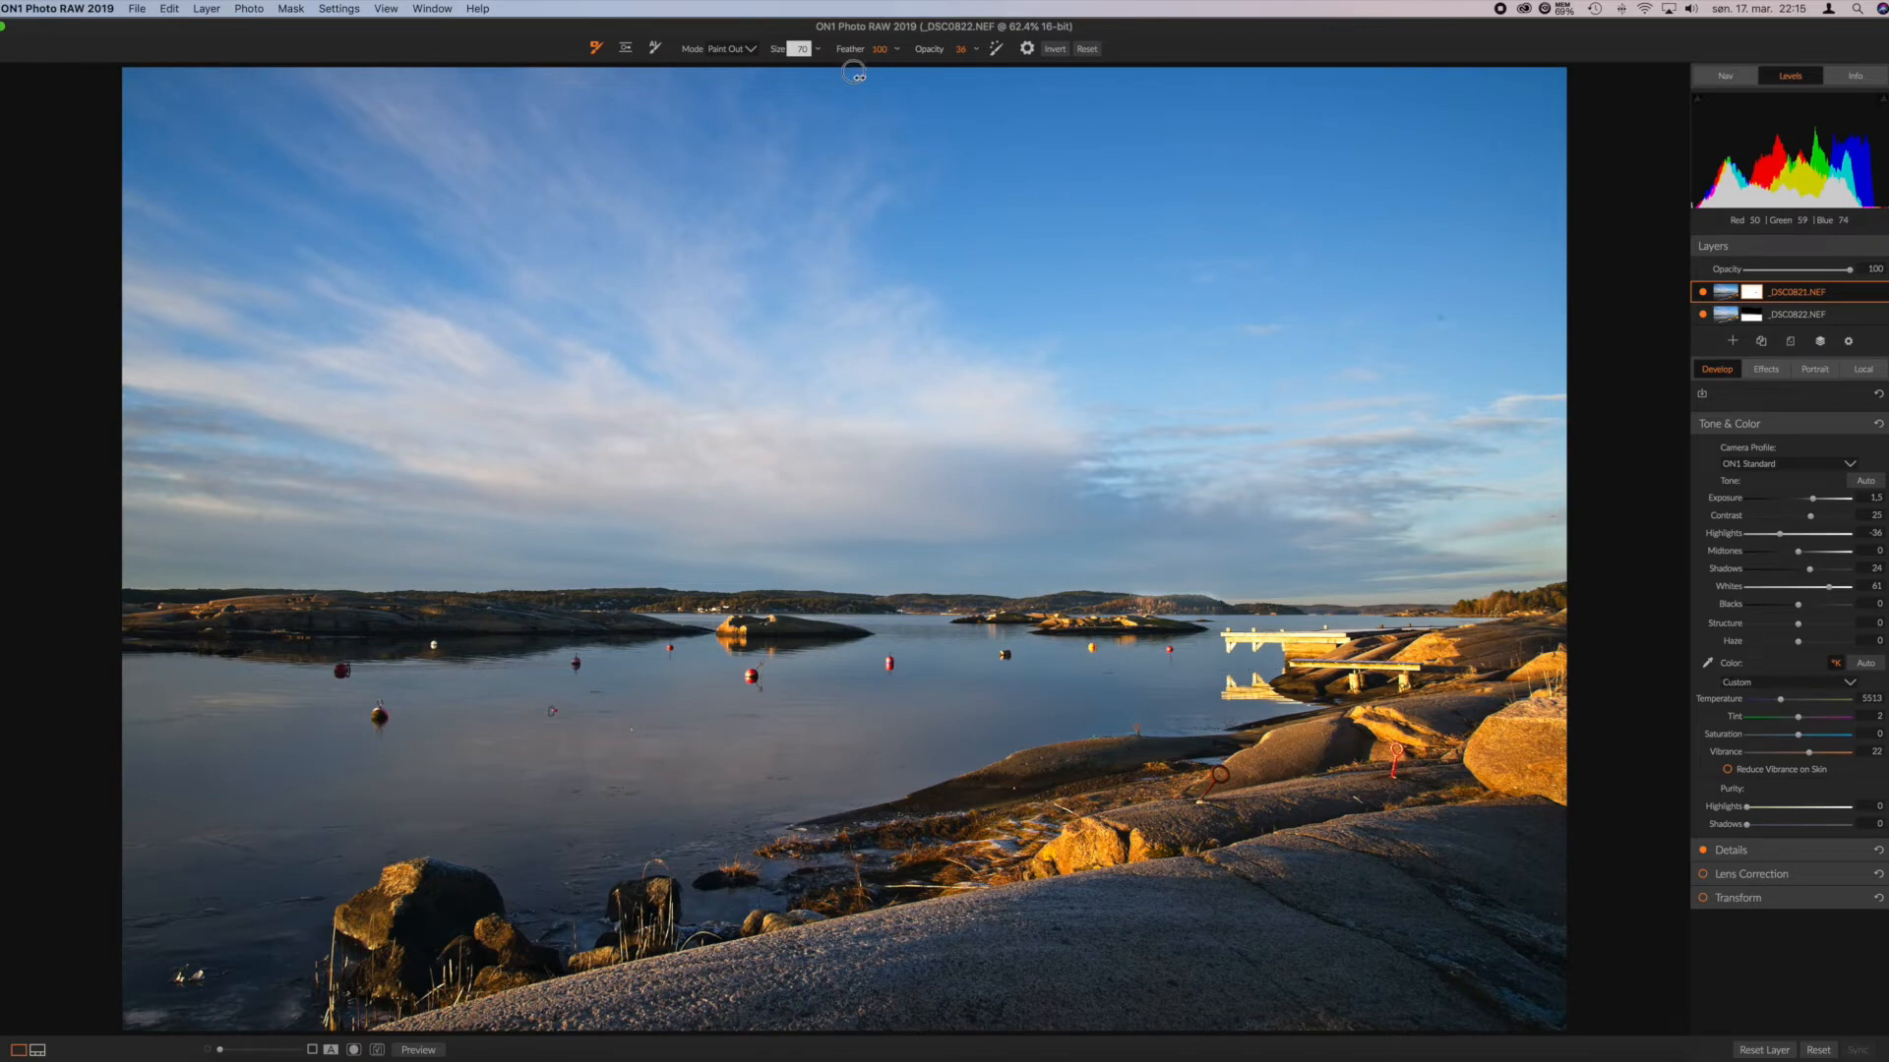
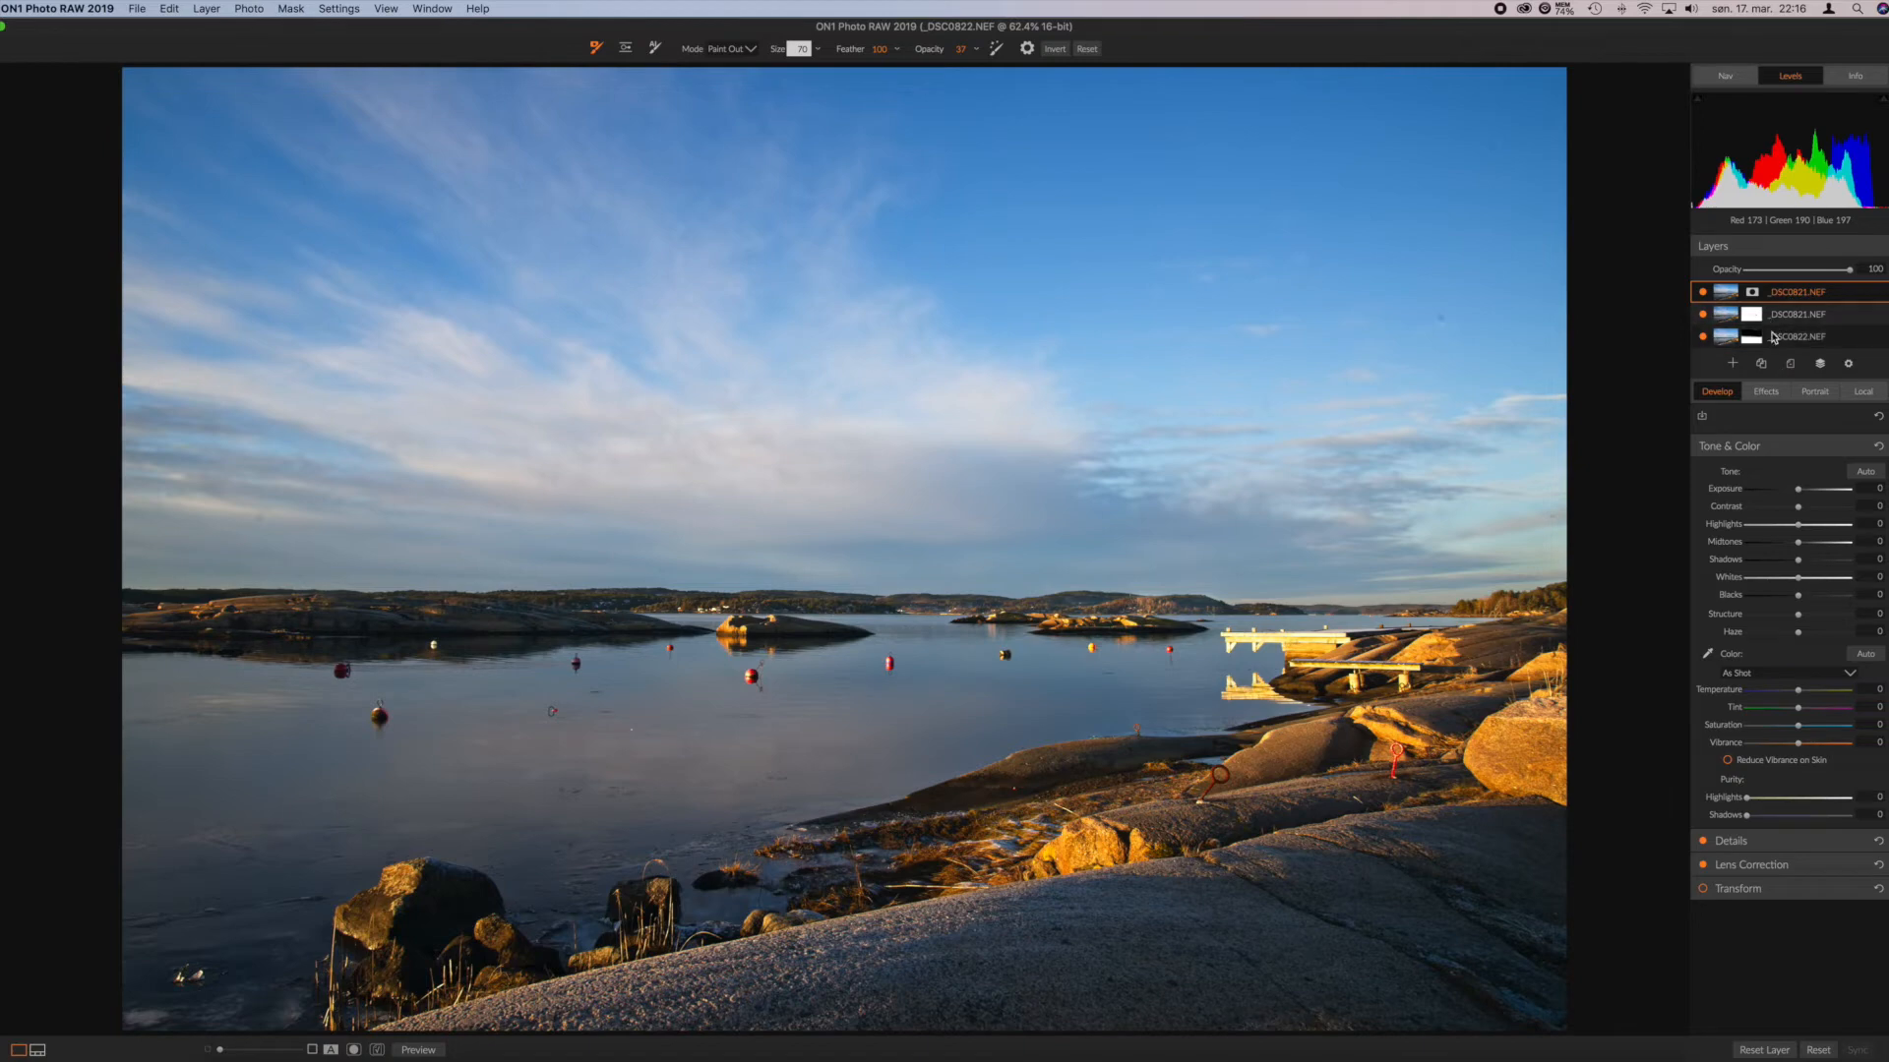
Step: Add a Glow filter and a Dynamic Contrast filter to the uppermost _DSC0821.NEF layer
click(1766, 391)
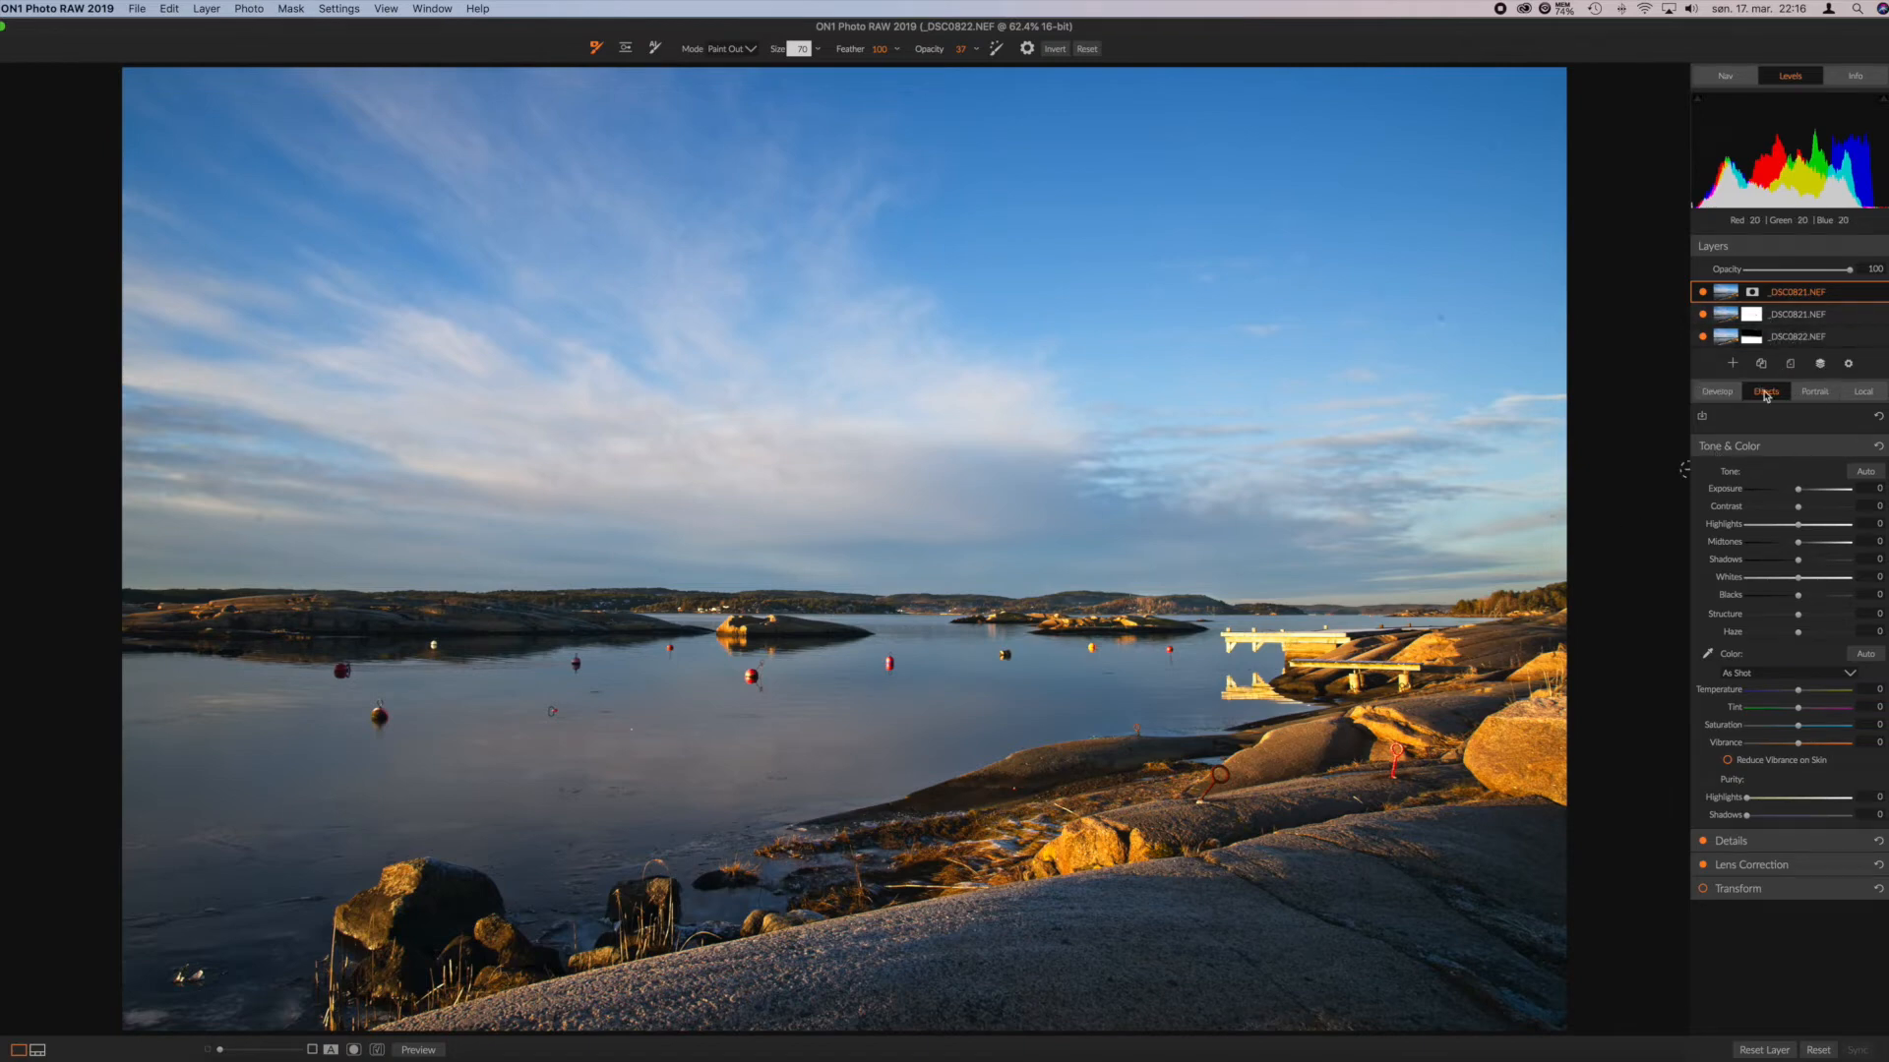
click(1787, 437)
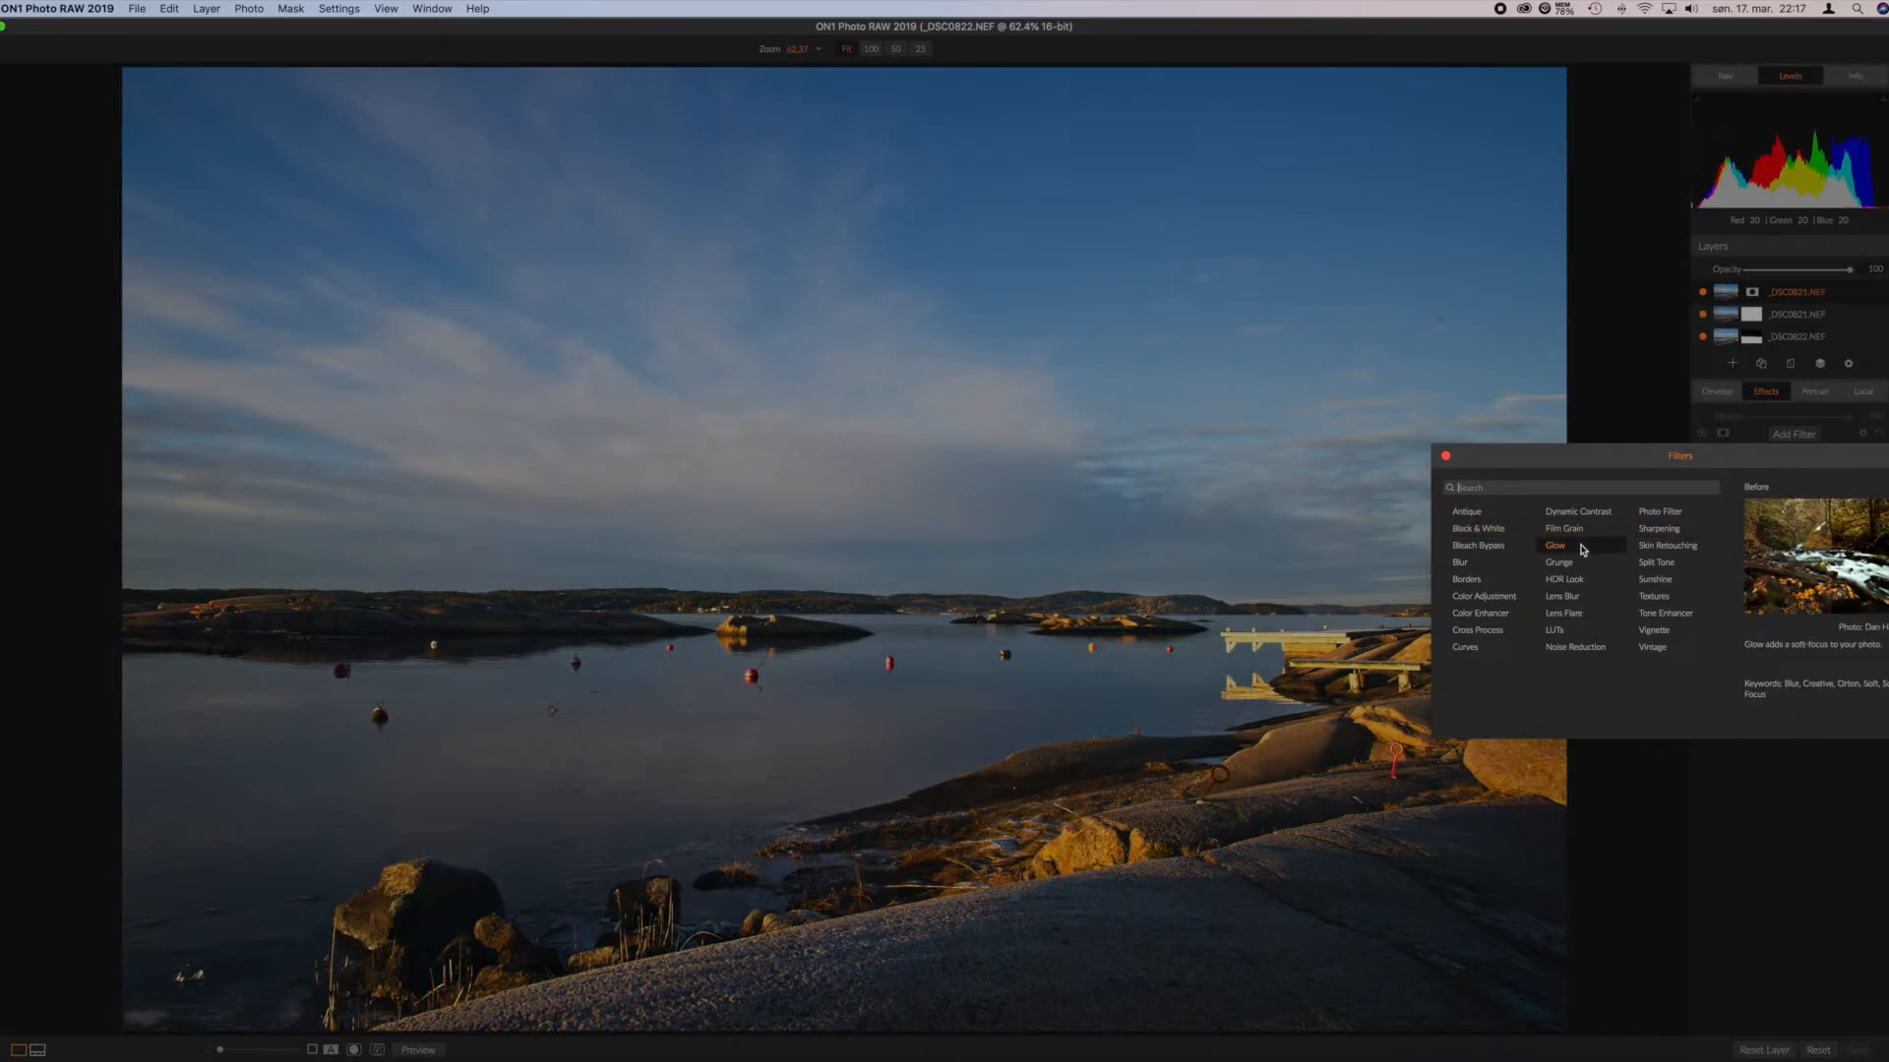
click(1579, 549)
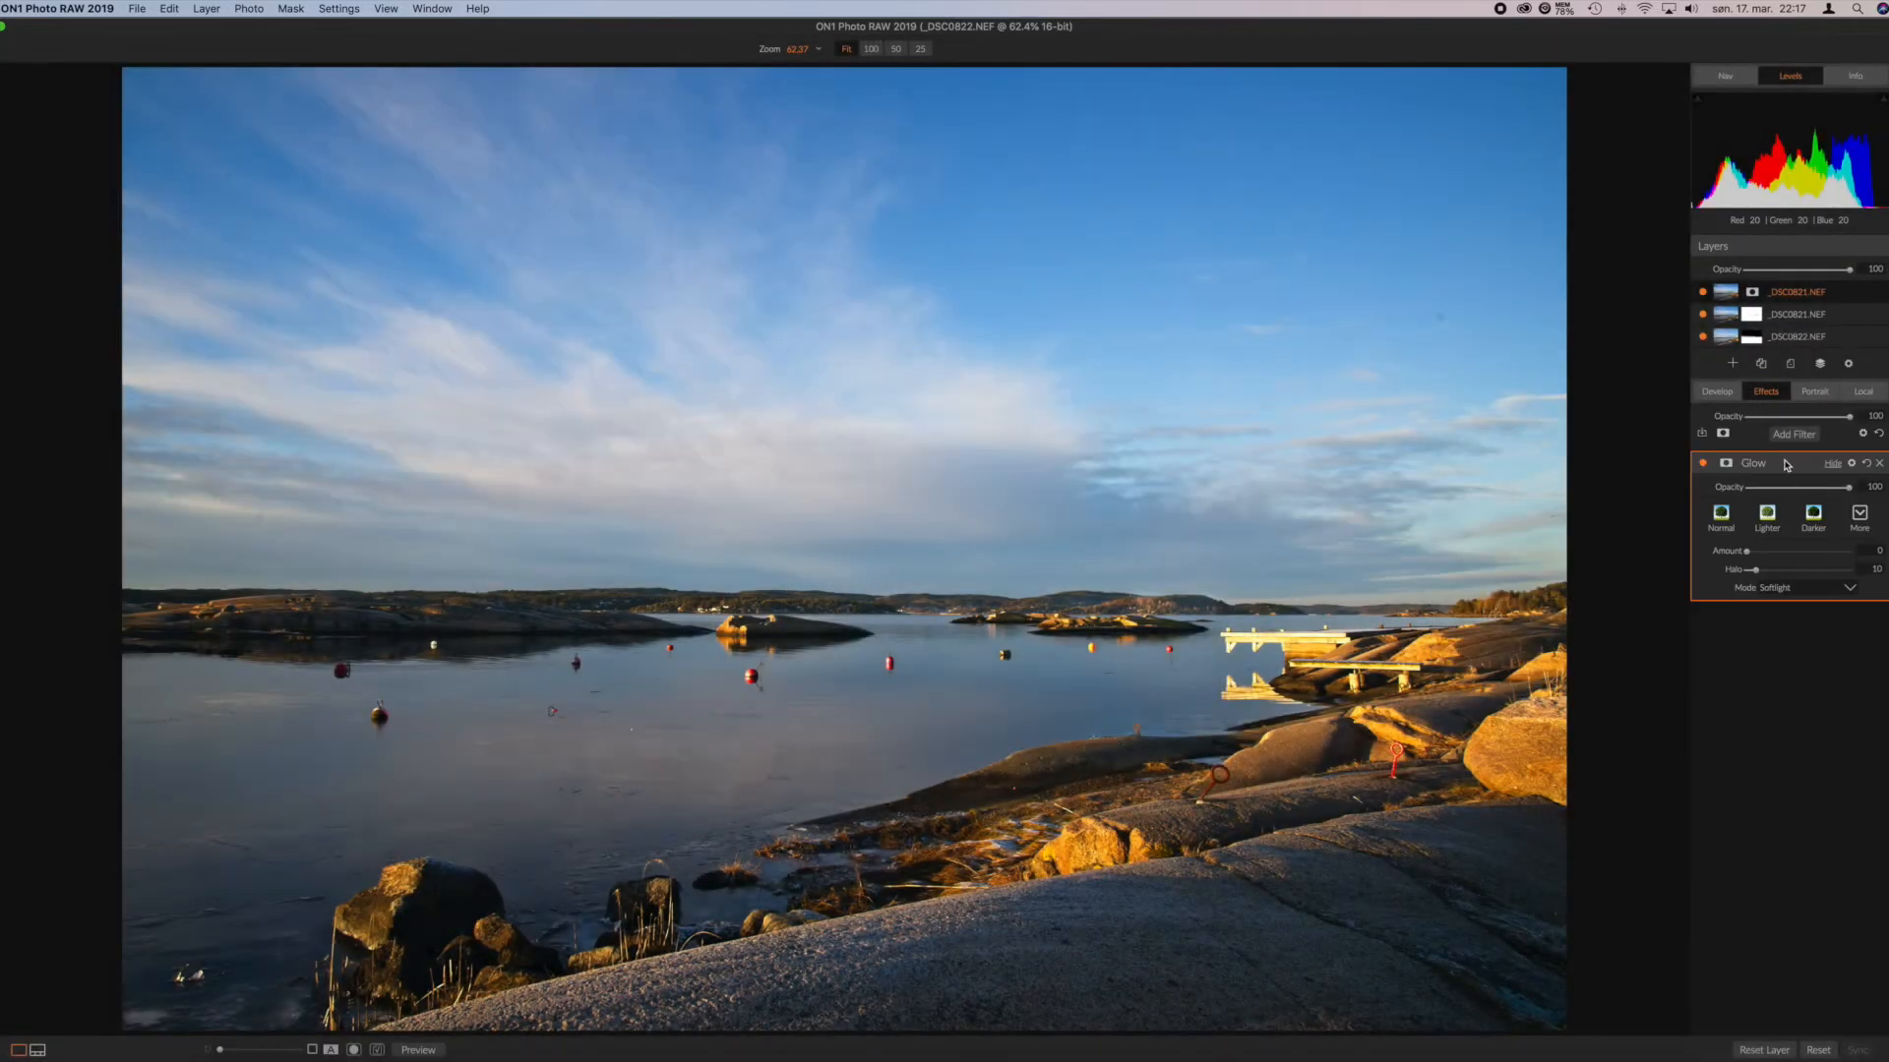
click(1786, 437)
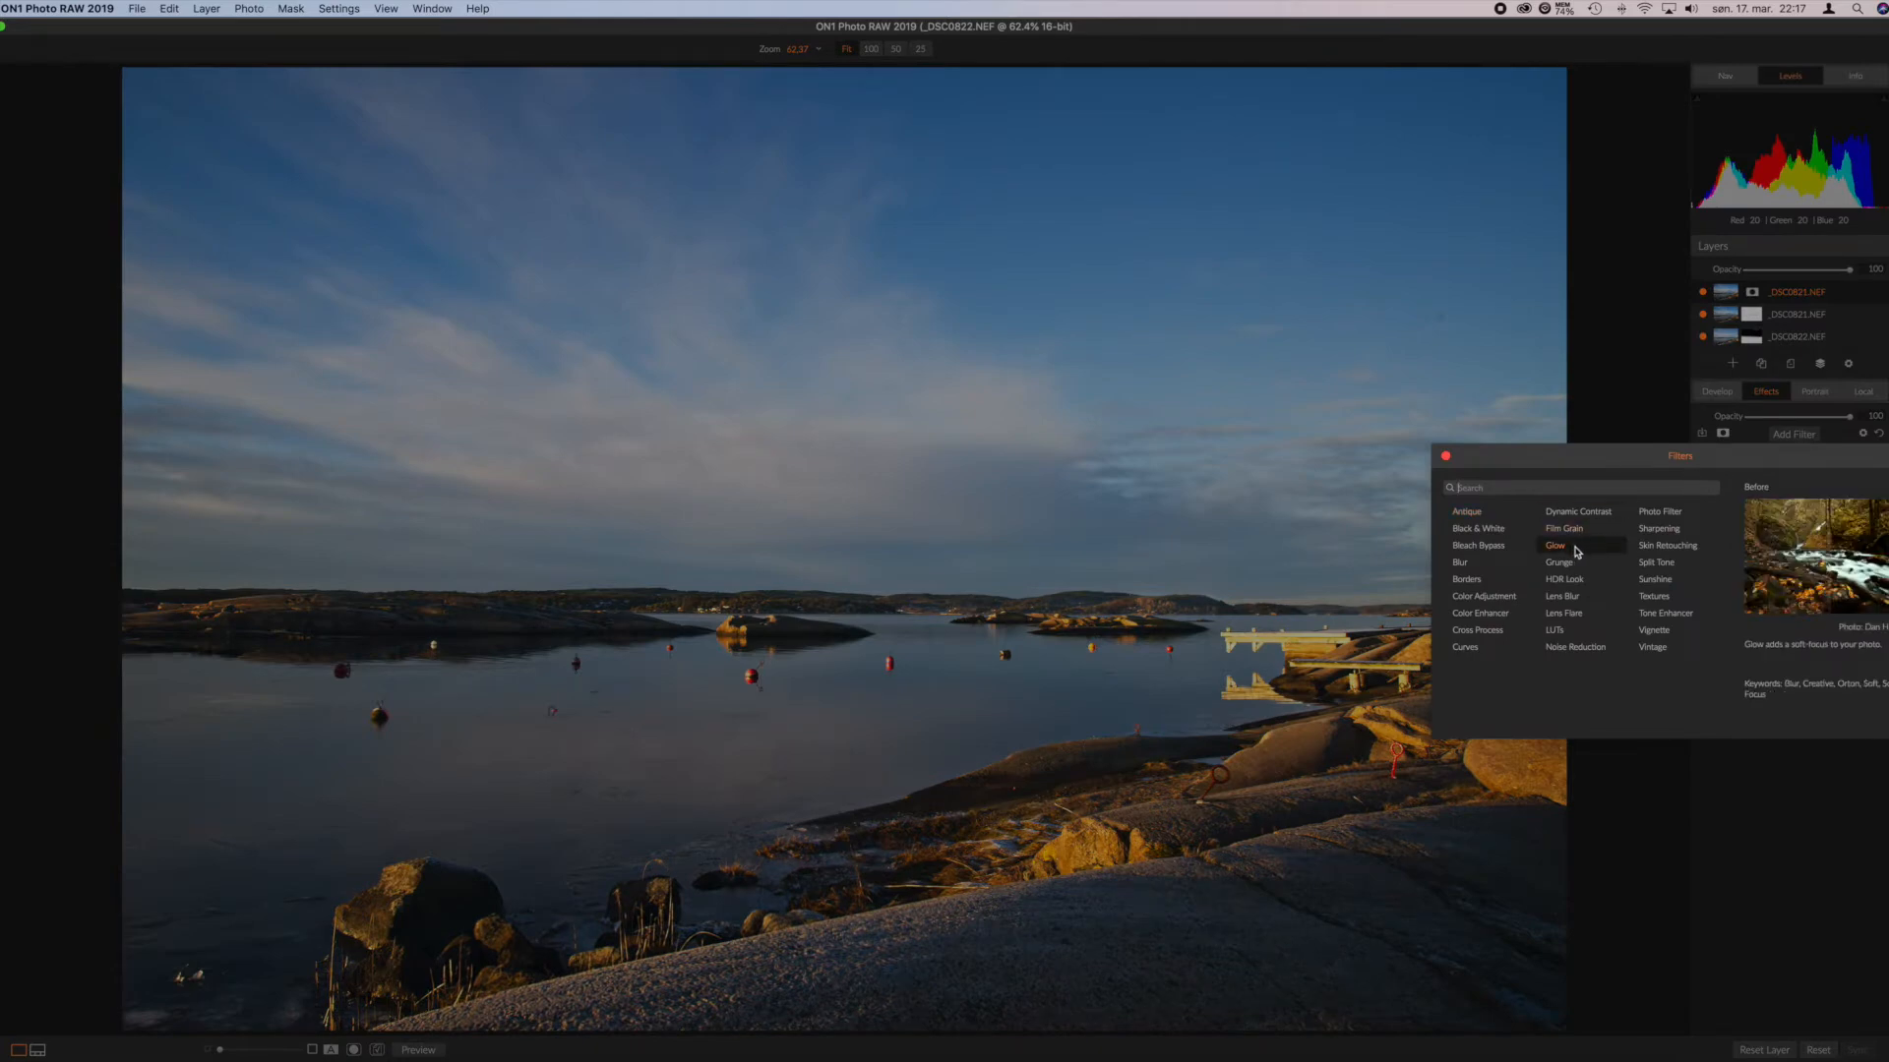
click(1574, 515)
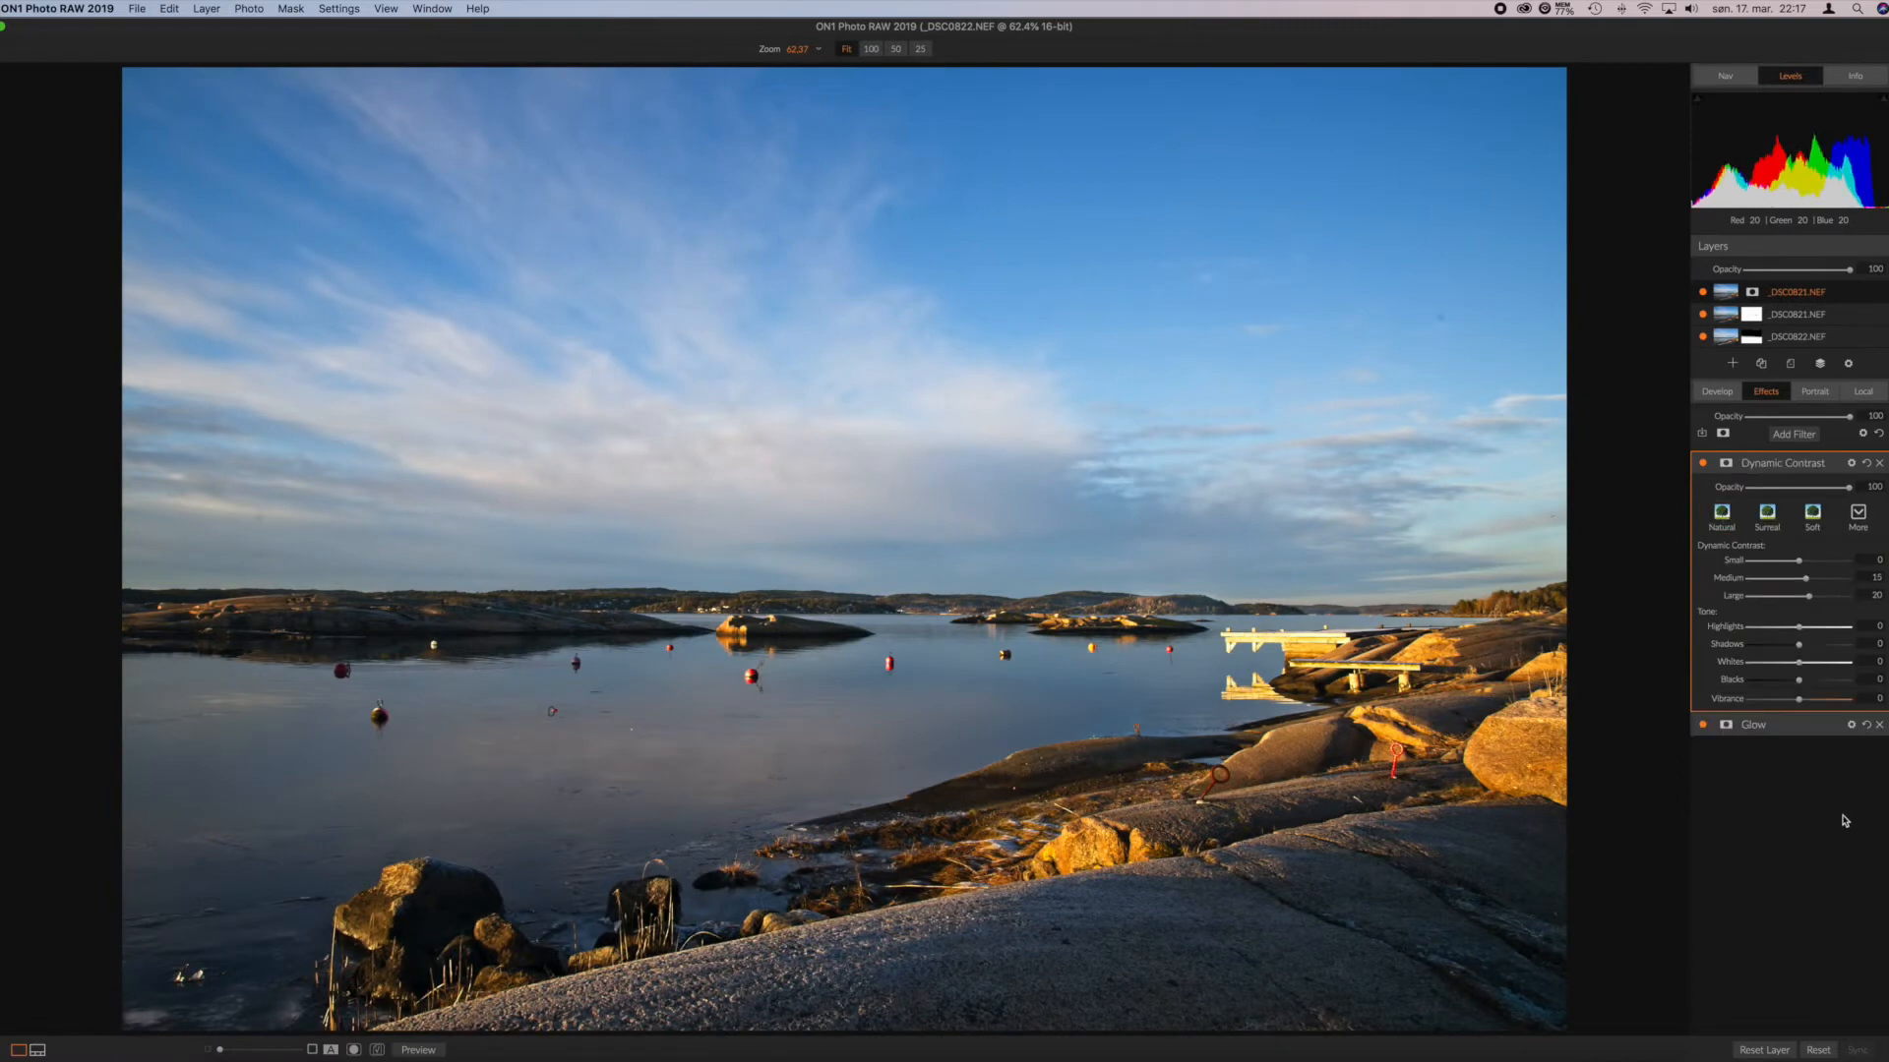
Step: Apply the Normal preset to the Glow filter, lower its opacity to 61 and save the photo
click(1738, 728)
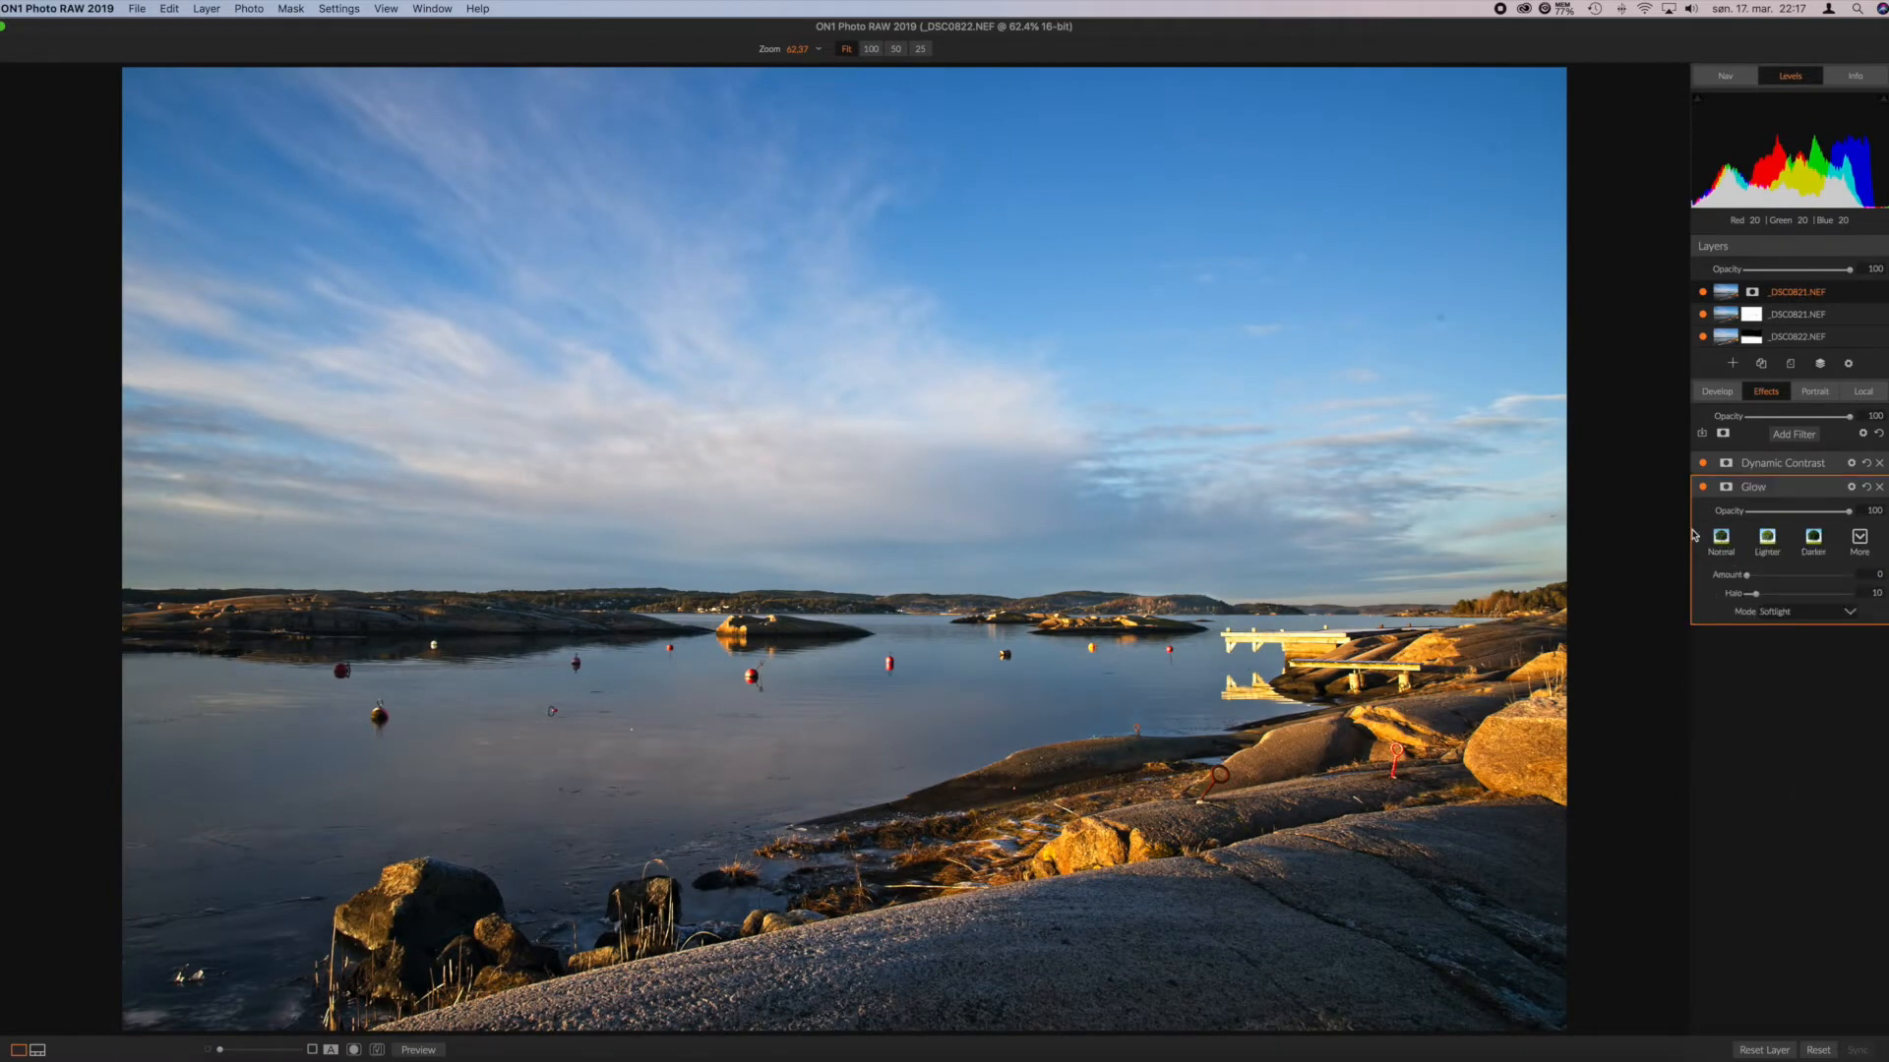
click(1721, 539)
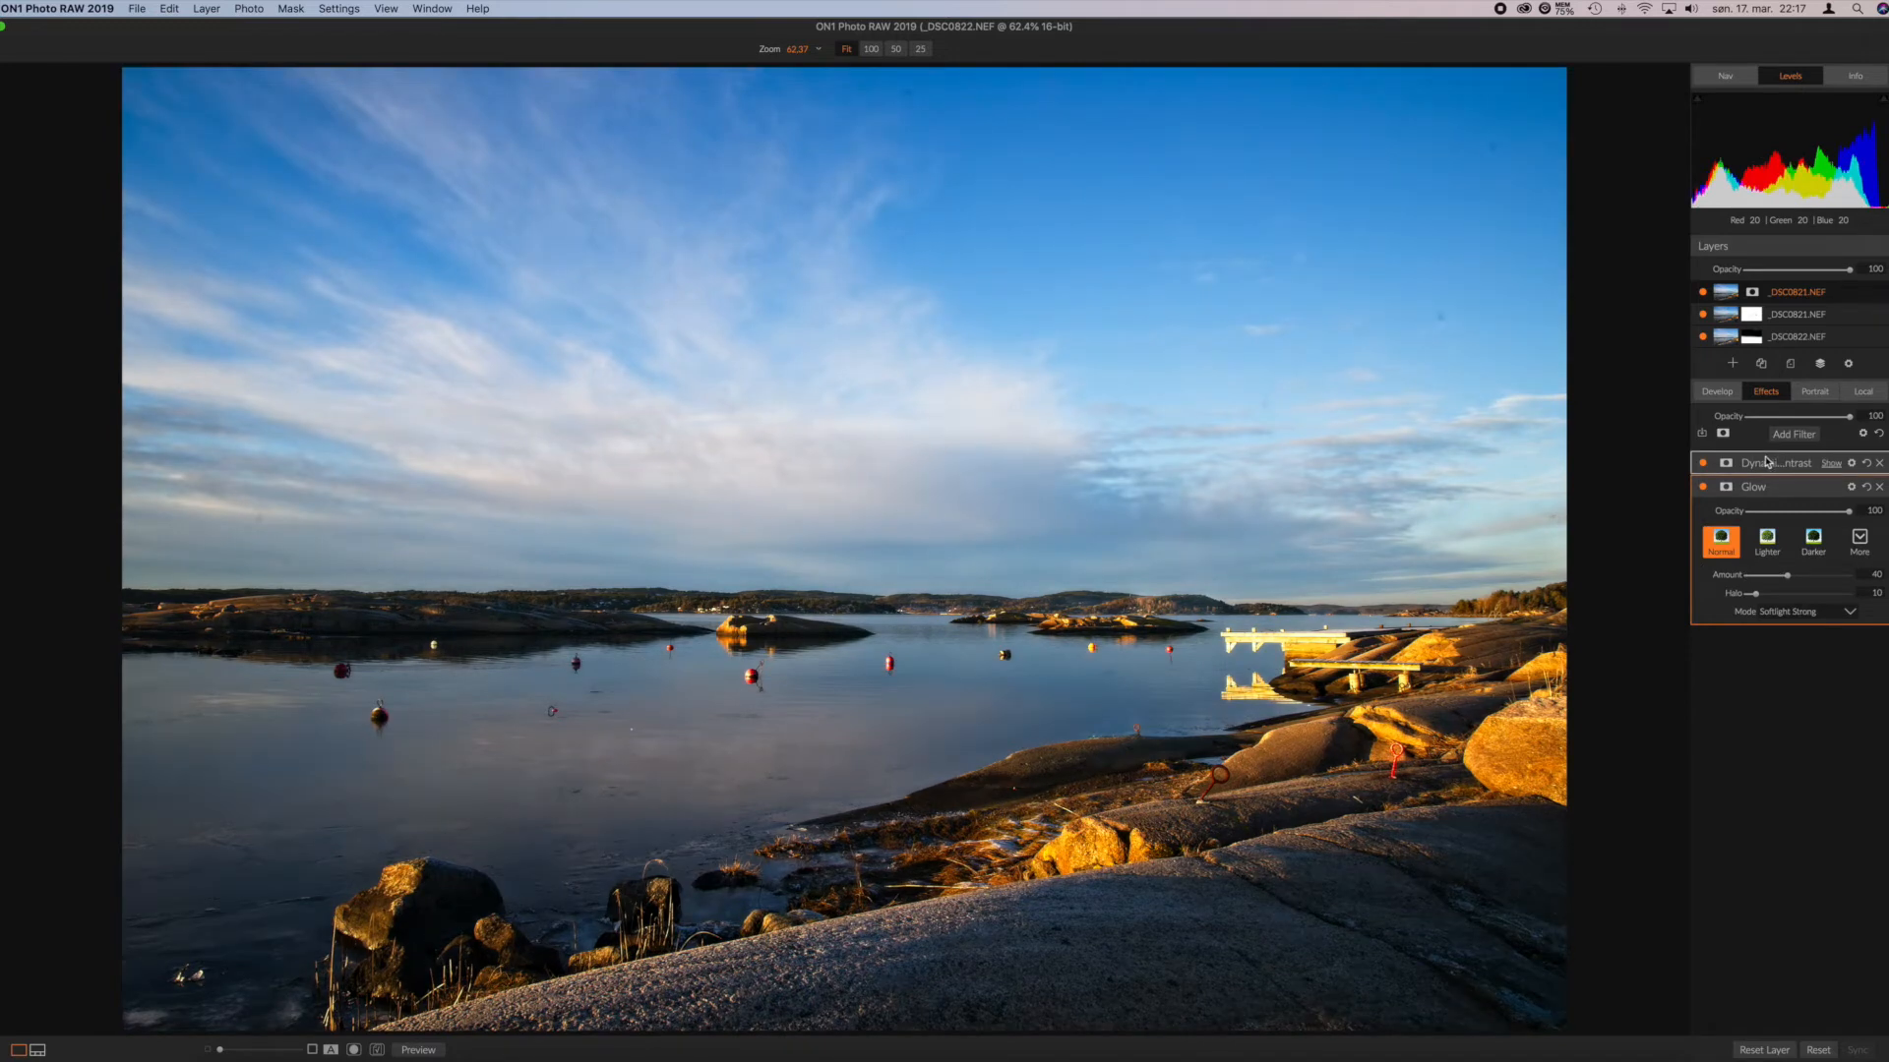
click(1766, 461)
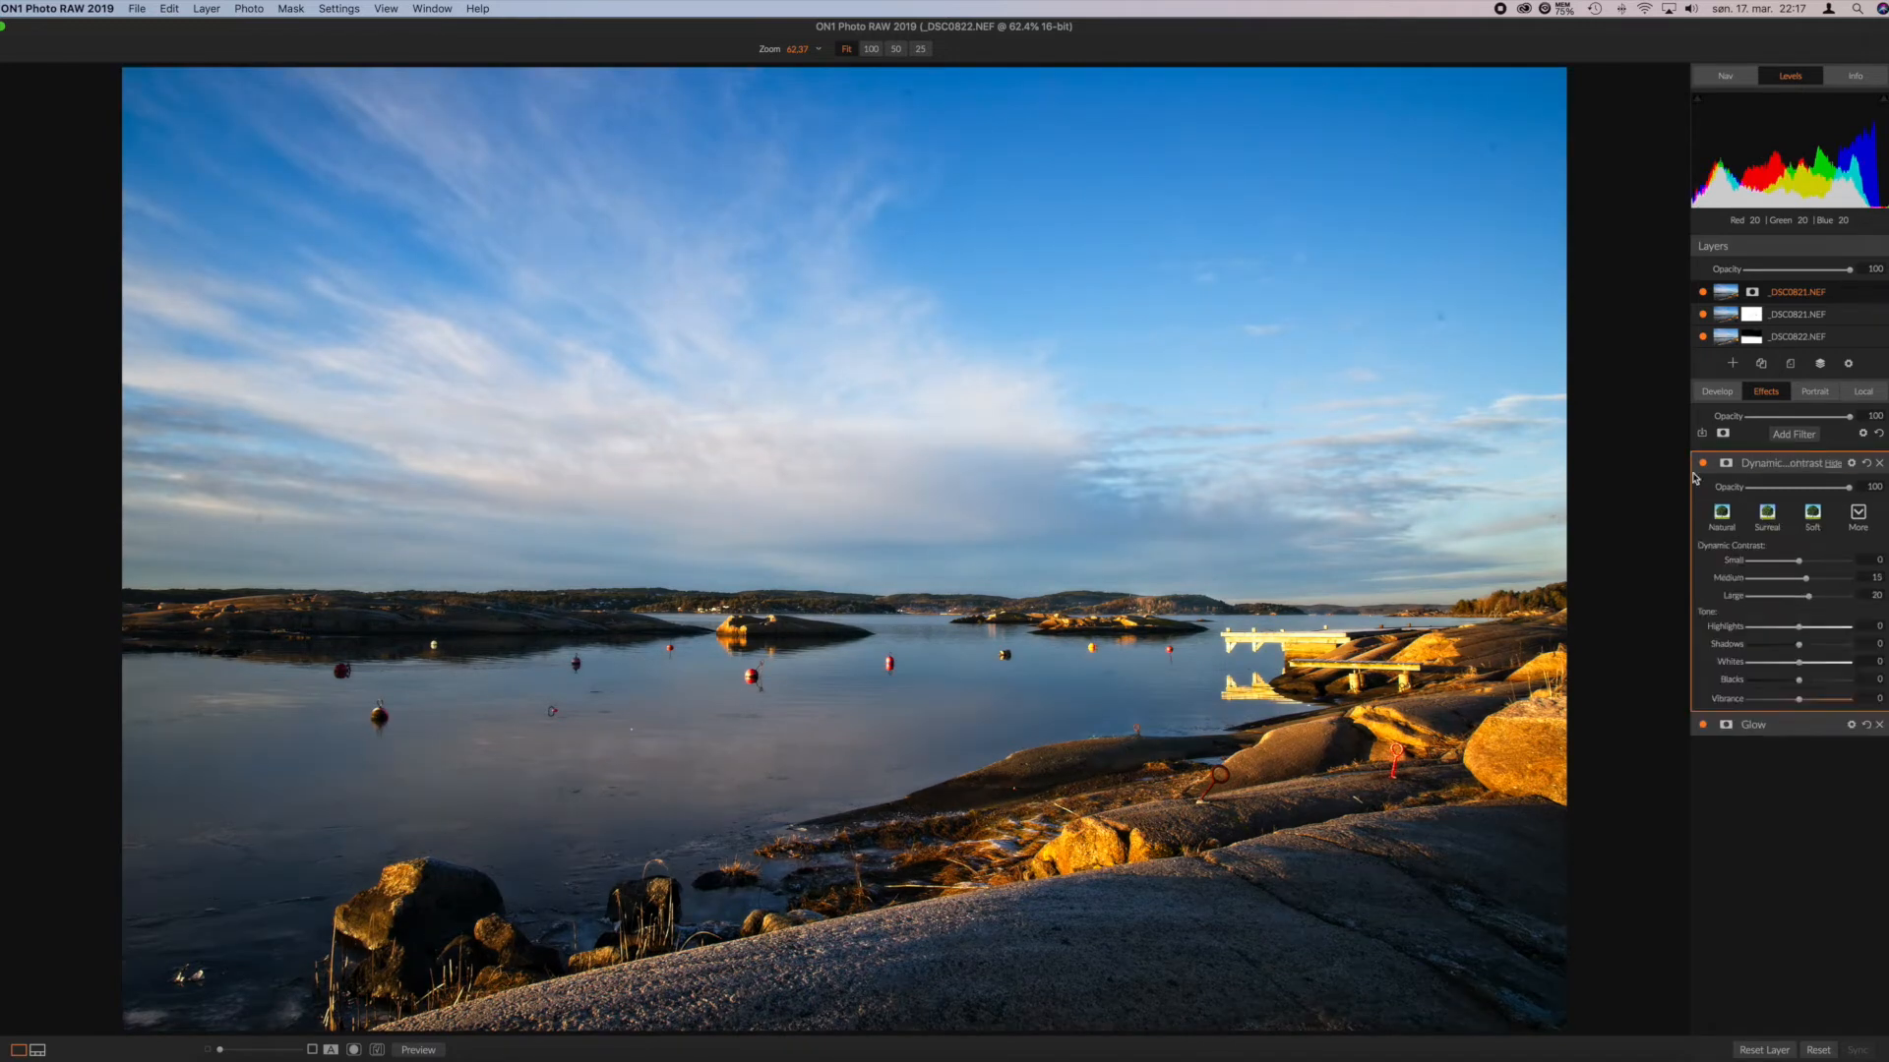
click(1822, 725)
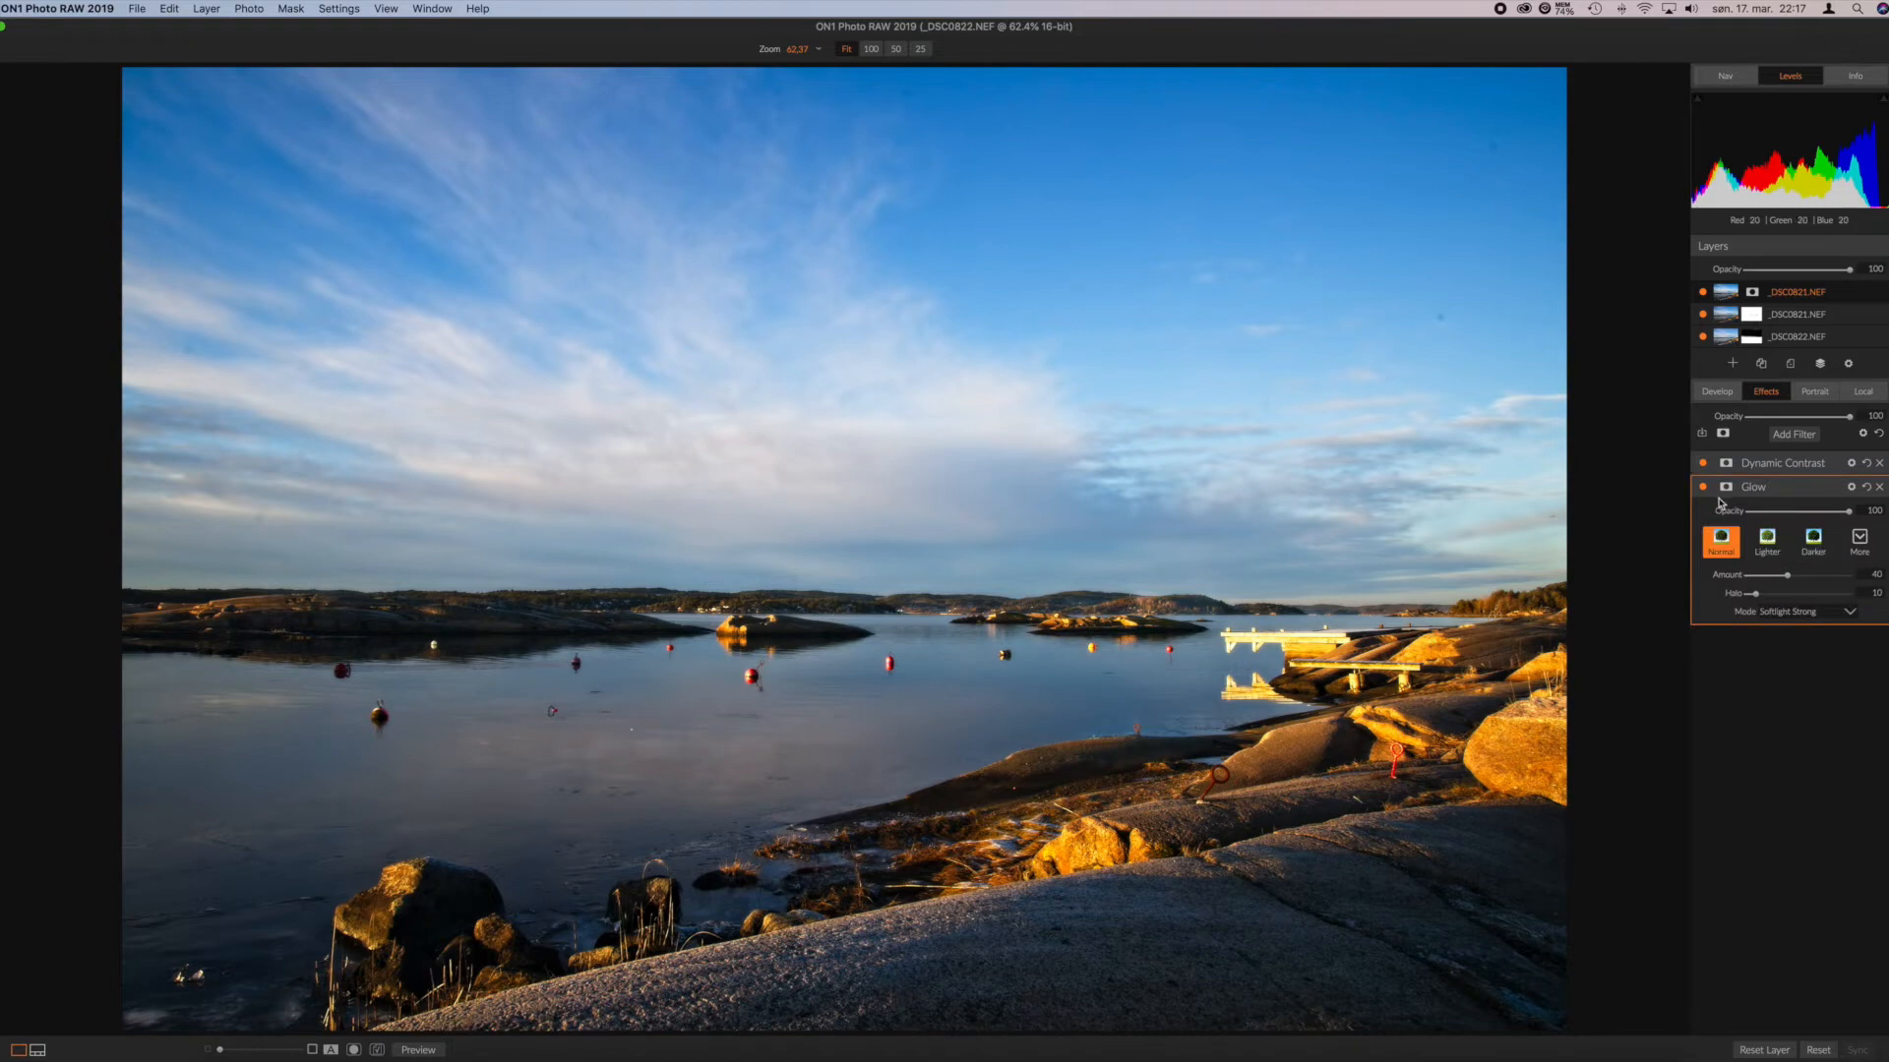
drag(1849, 511, 1810, 511)
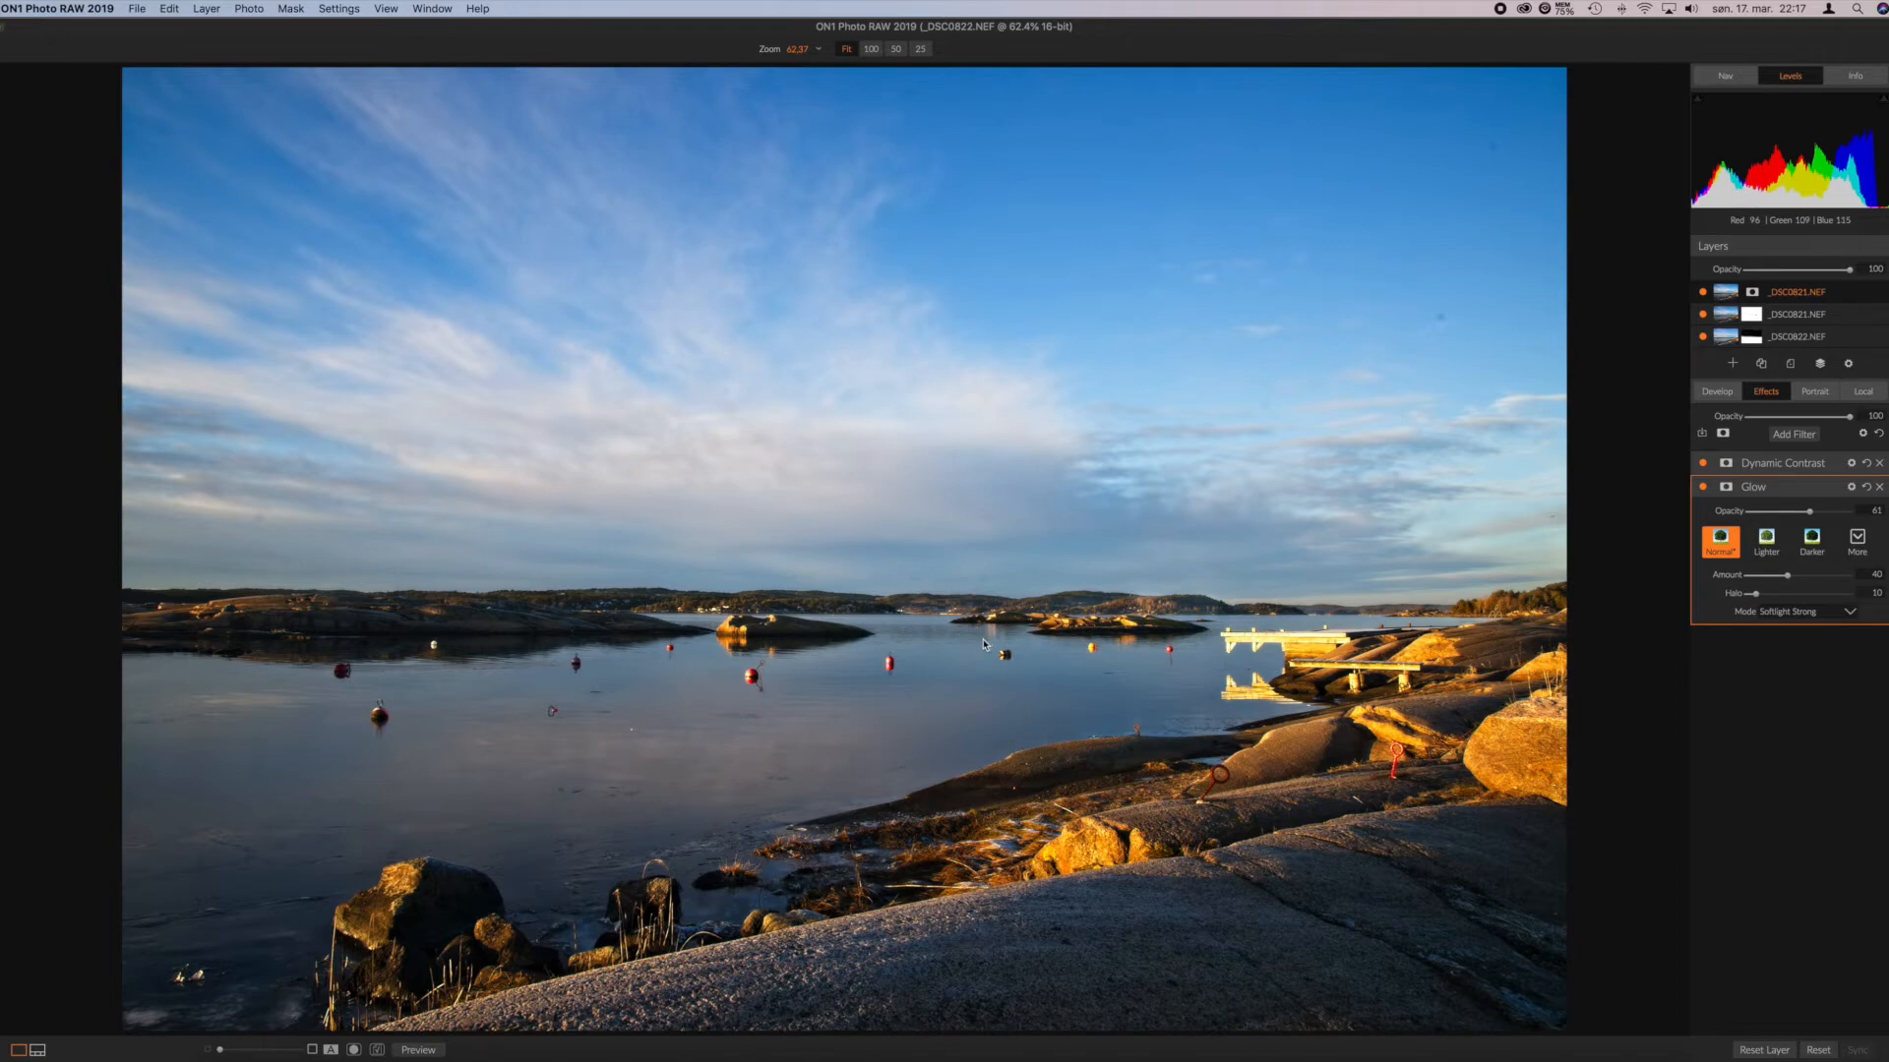
key(super+s)
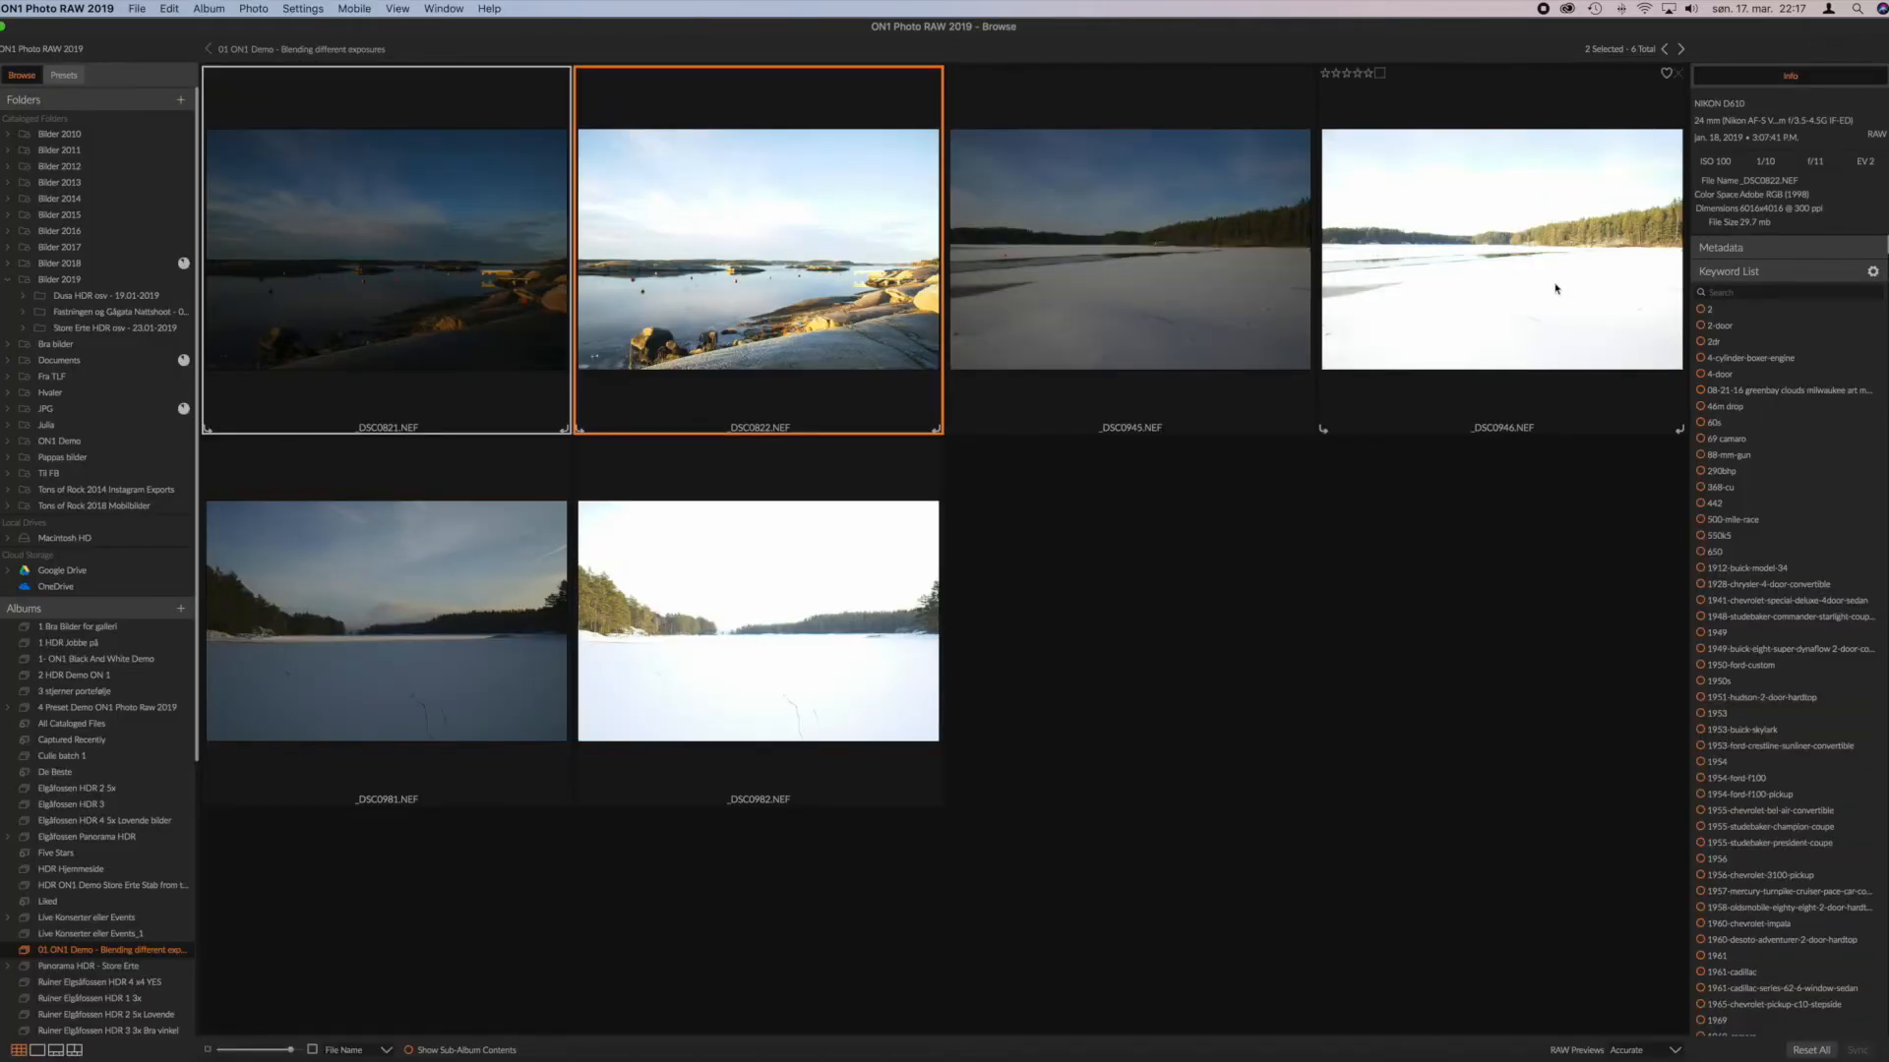
Step: Open _DSC0945.NEF and _DSC0946.NEF together as layers in a new photo
click(1235, 246)
shift+click(1503, 284)
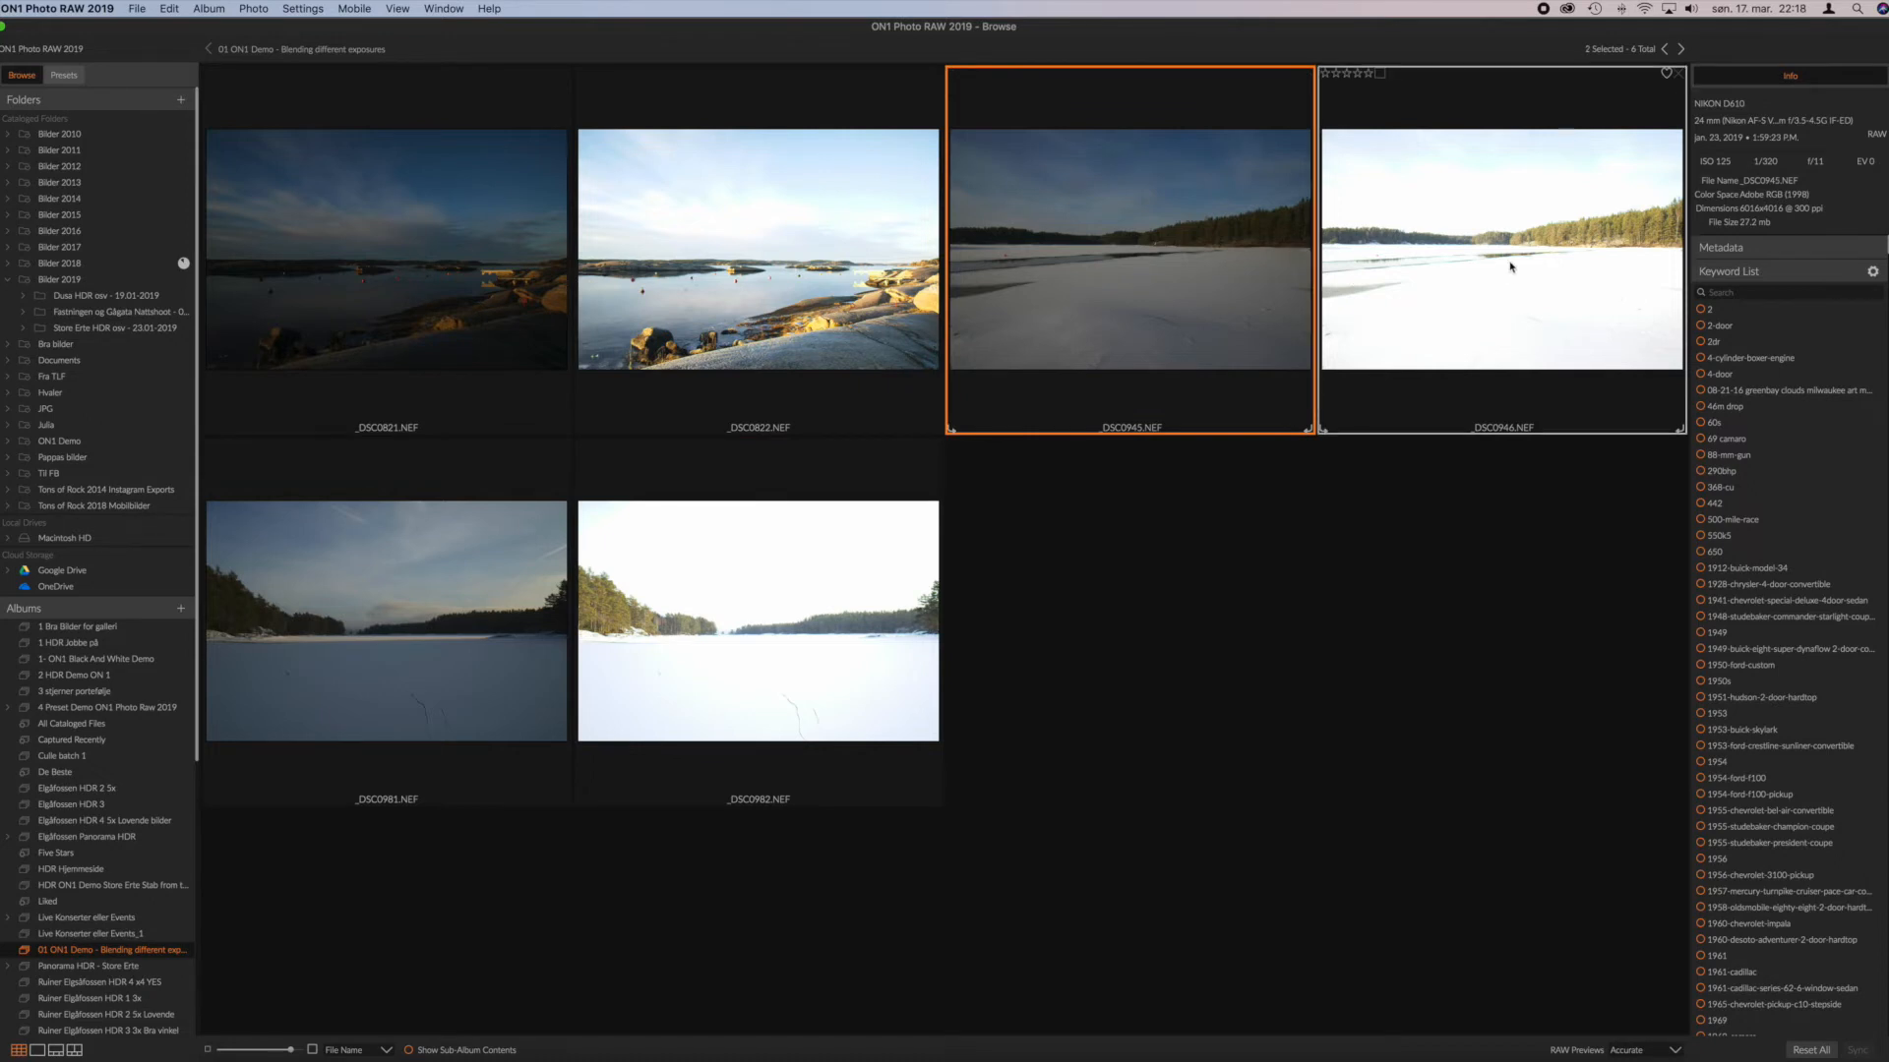
right_click(1439, 283)
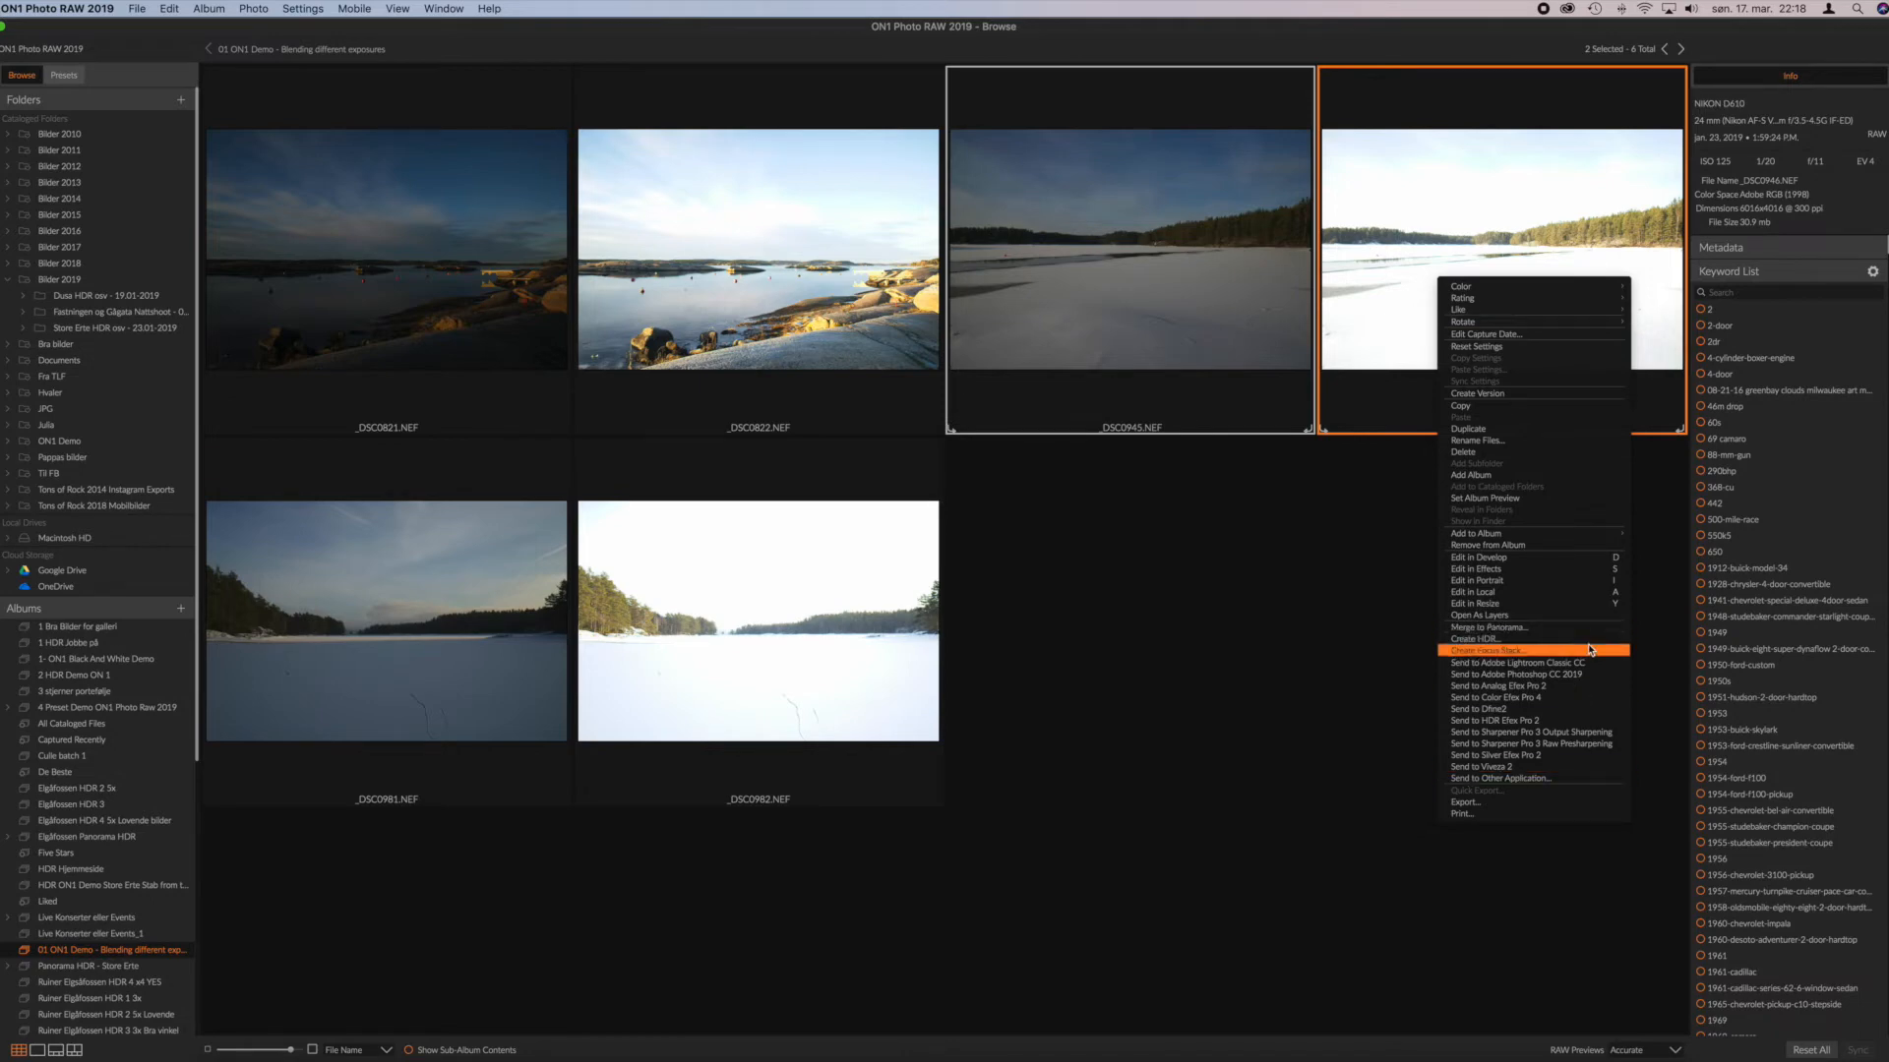
click(1565, 662)
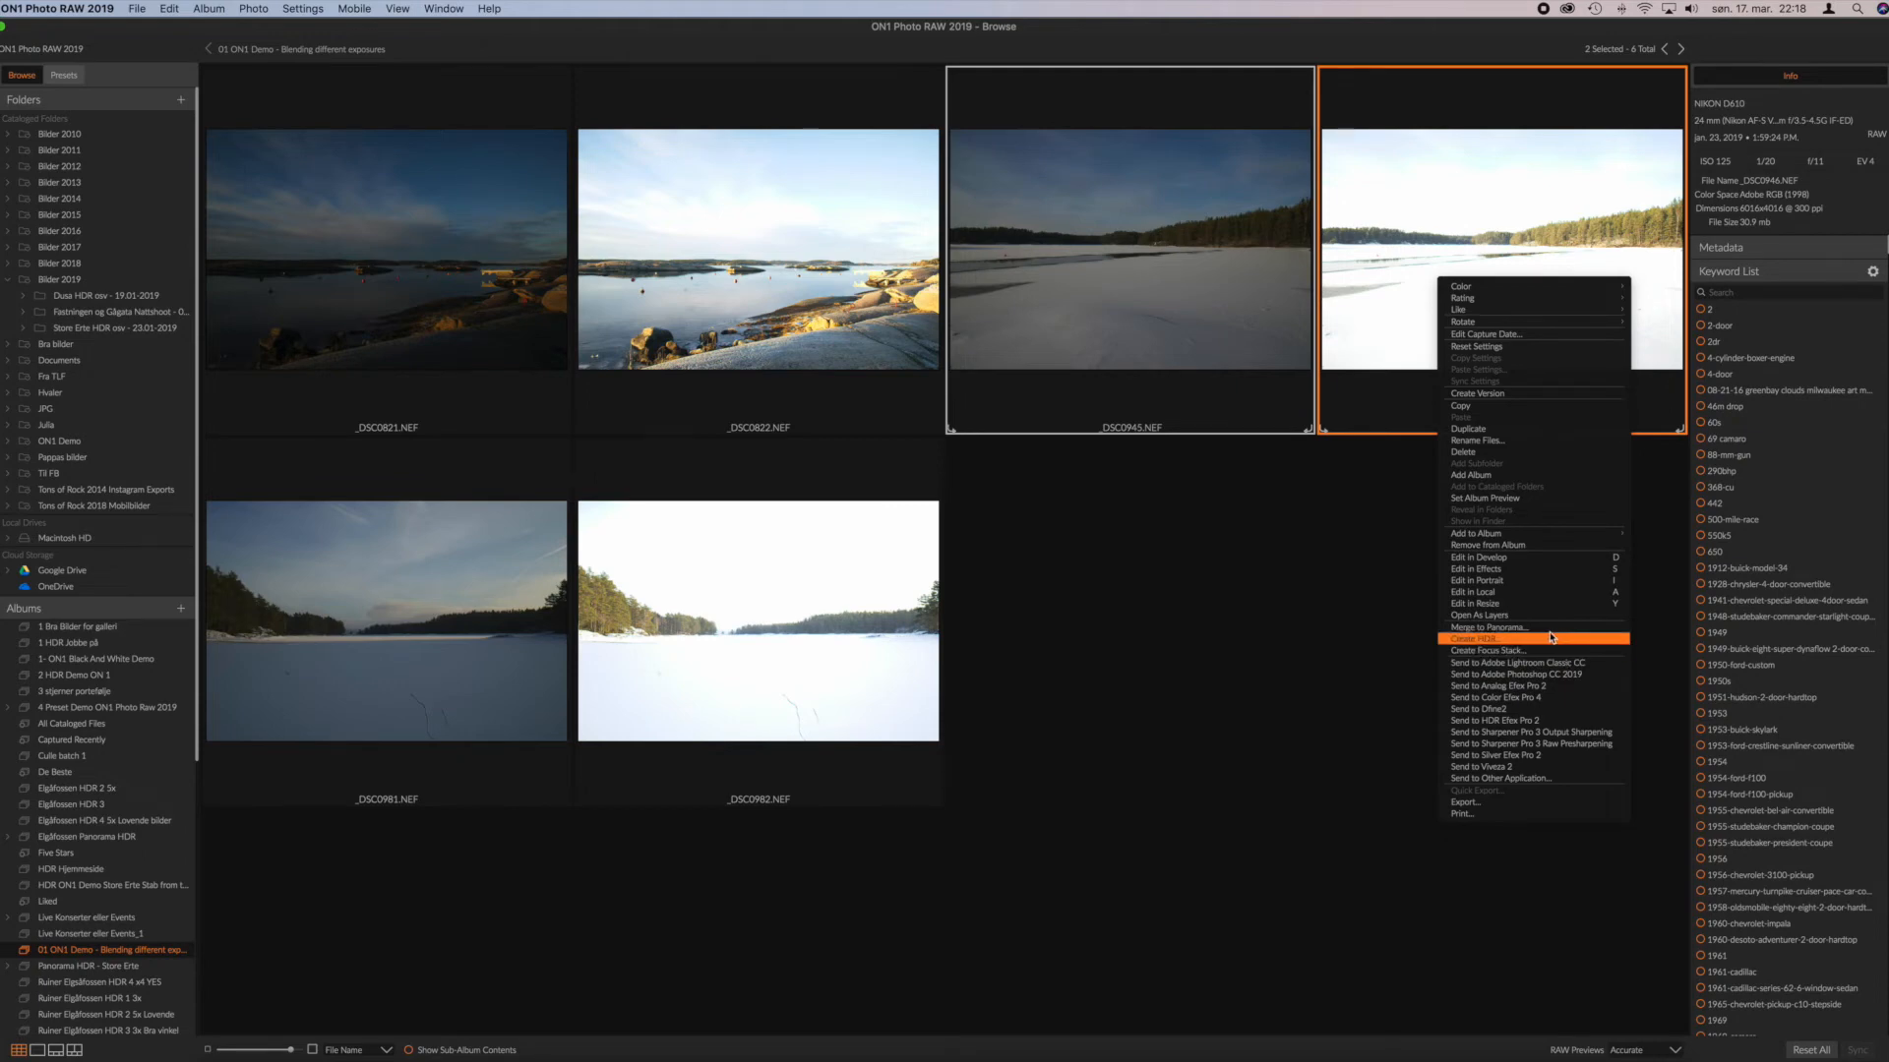
click(1542, 618)
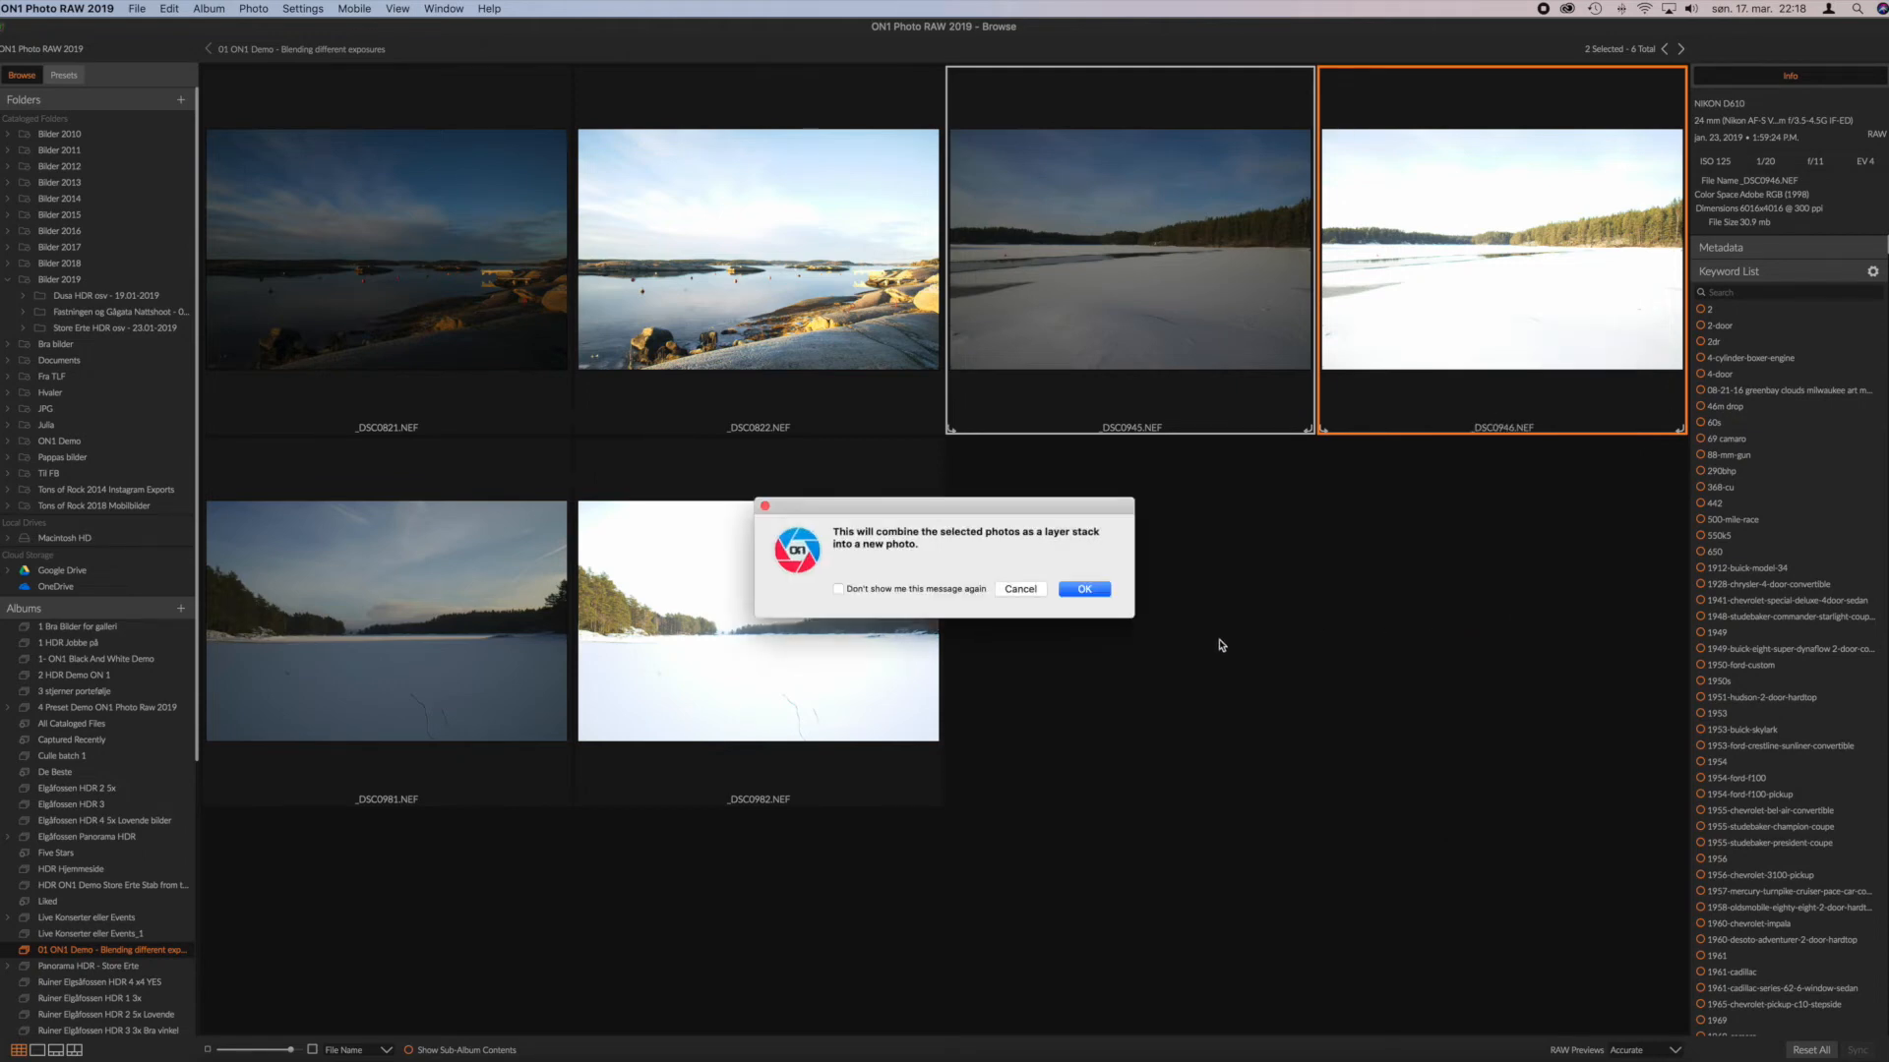
click(1092, 588)
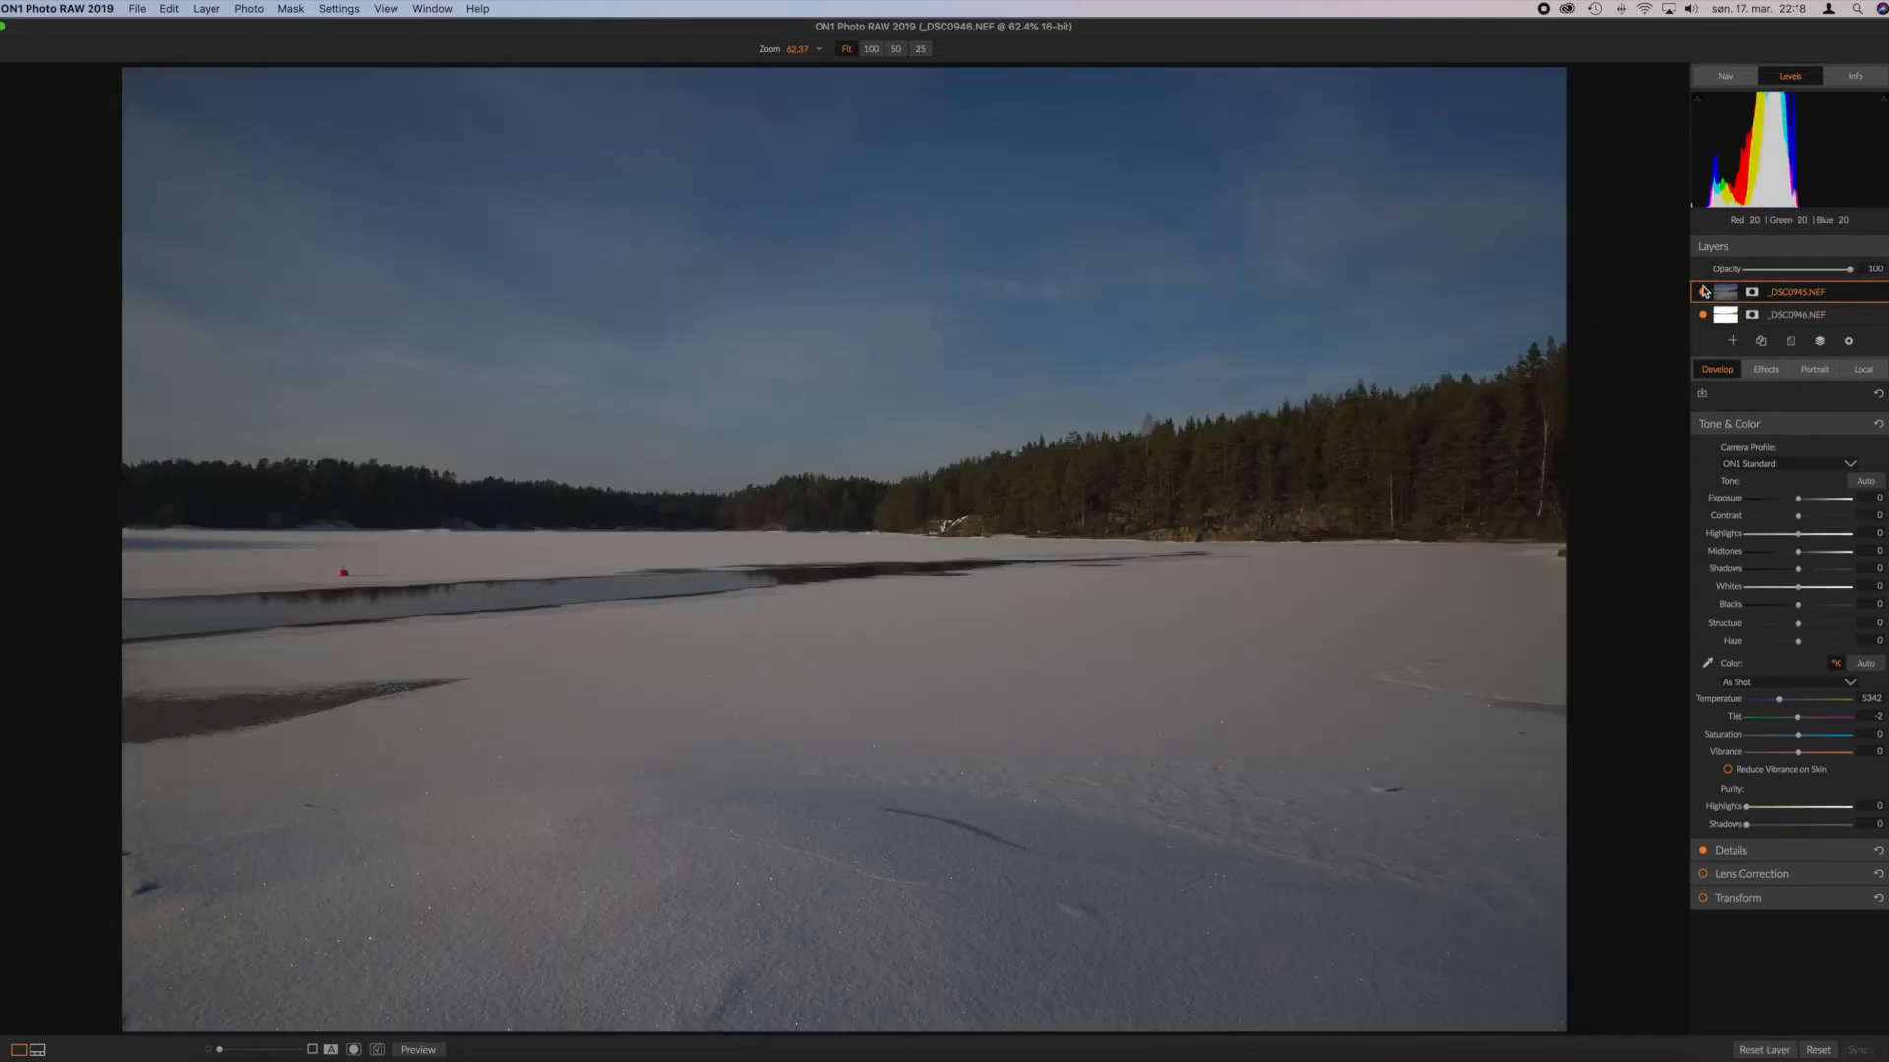
Step: Hide the _DSC0945.NEF layer, select the _DSC0946.NEF layer and check its clipping overlay
click(1703, 293)
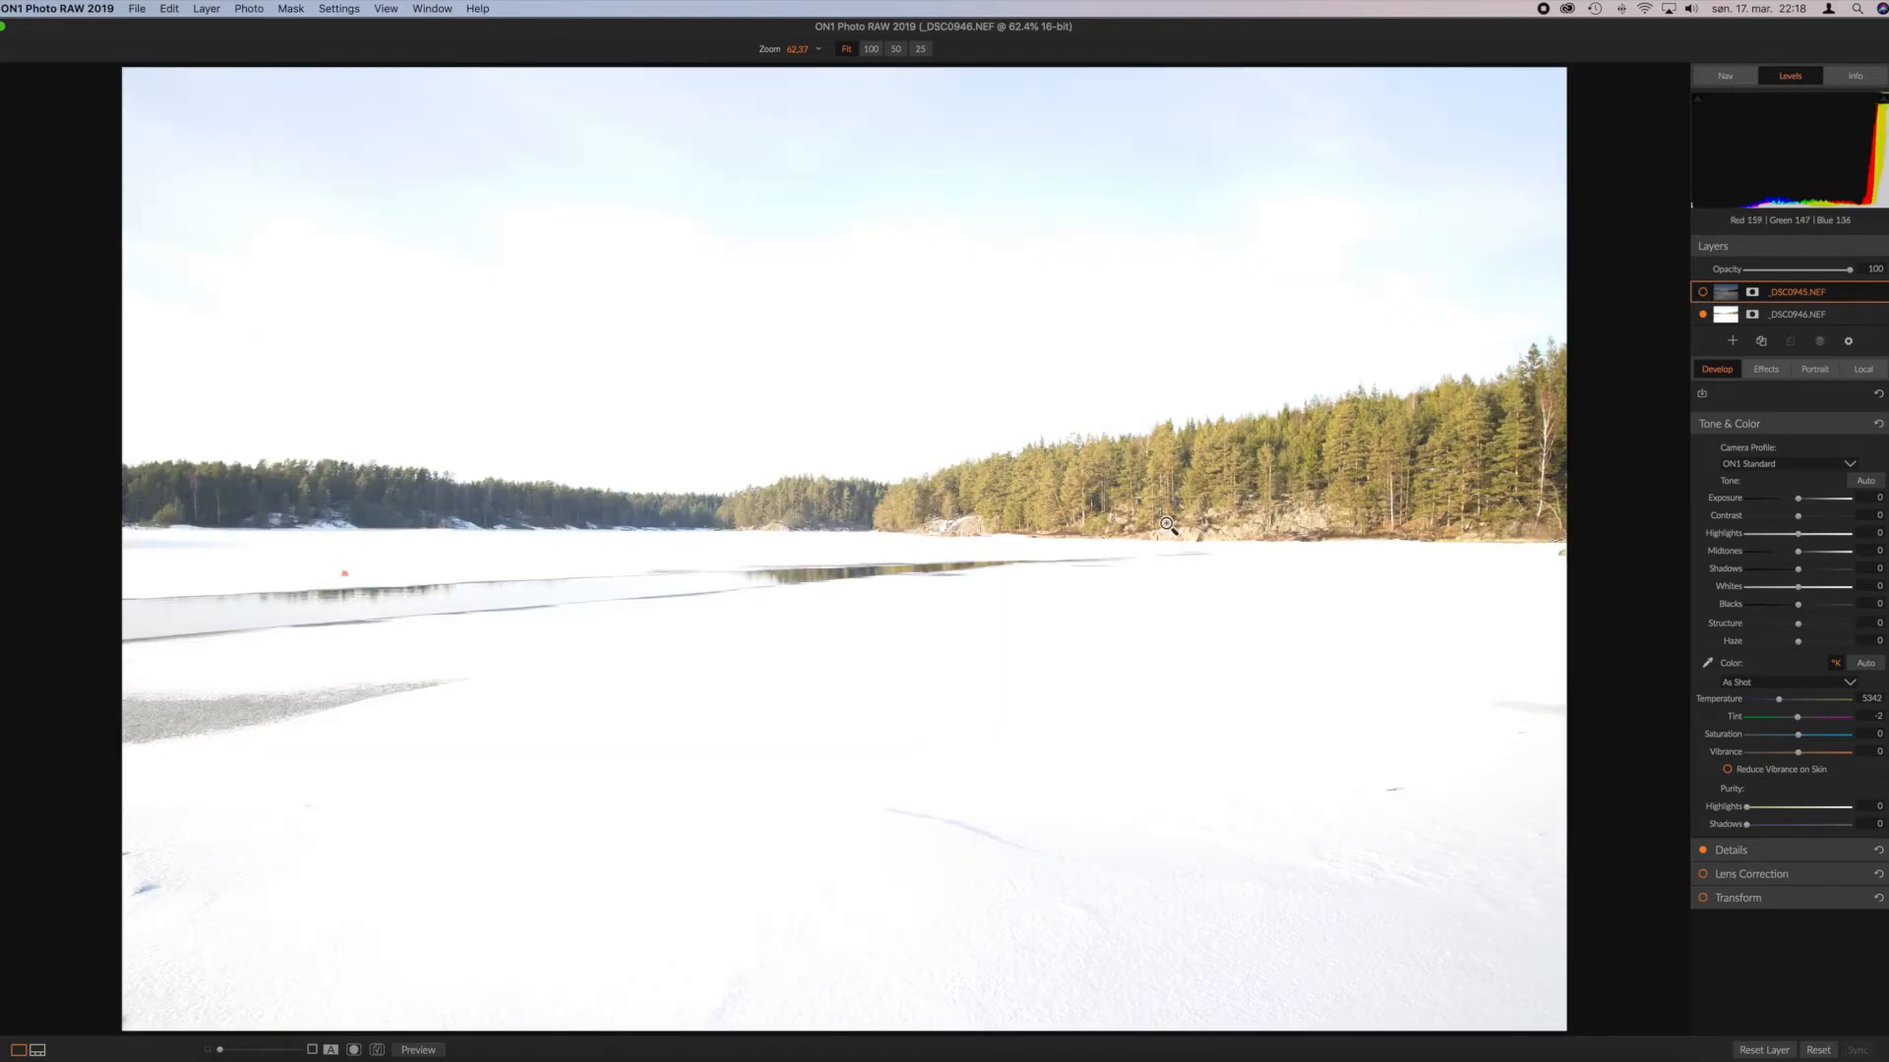
click(1792, 315)
key(j)
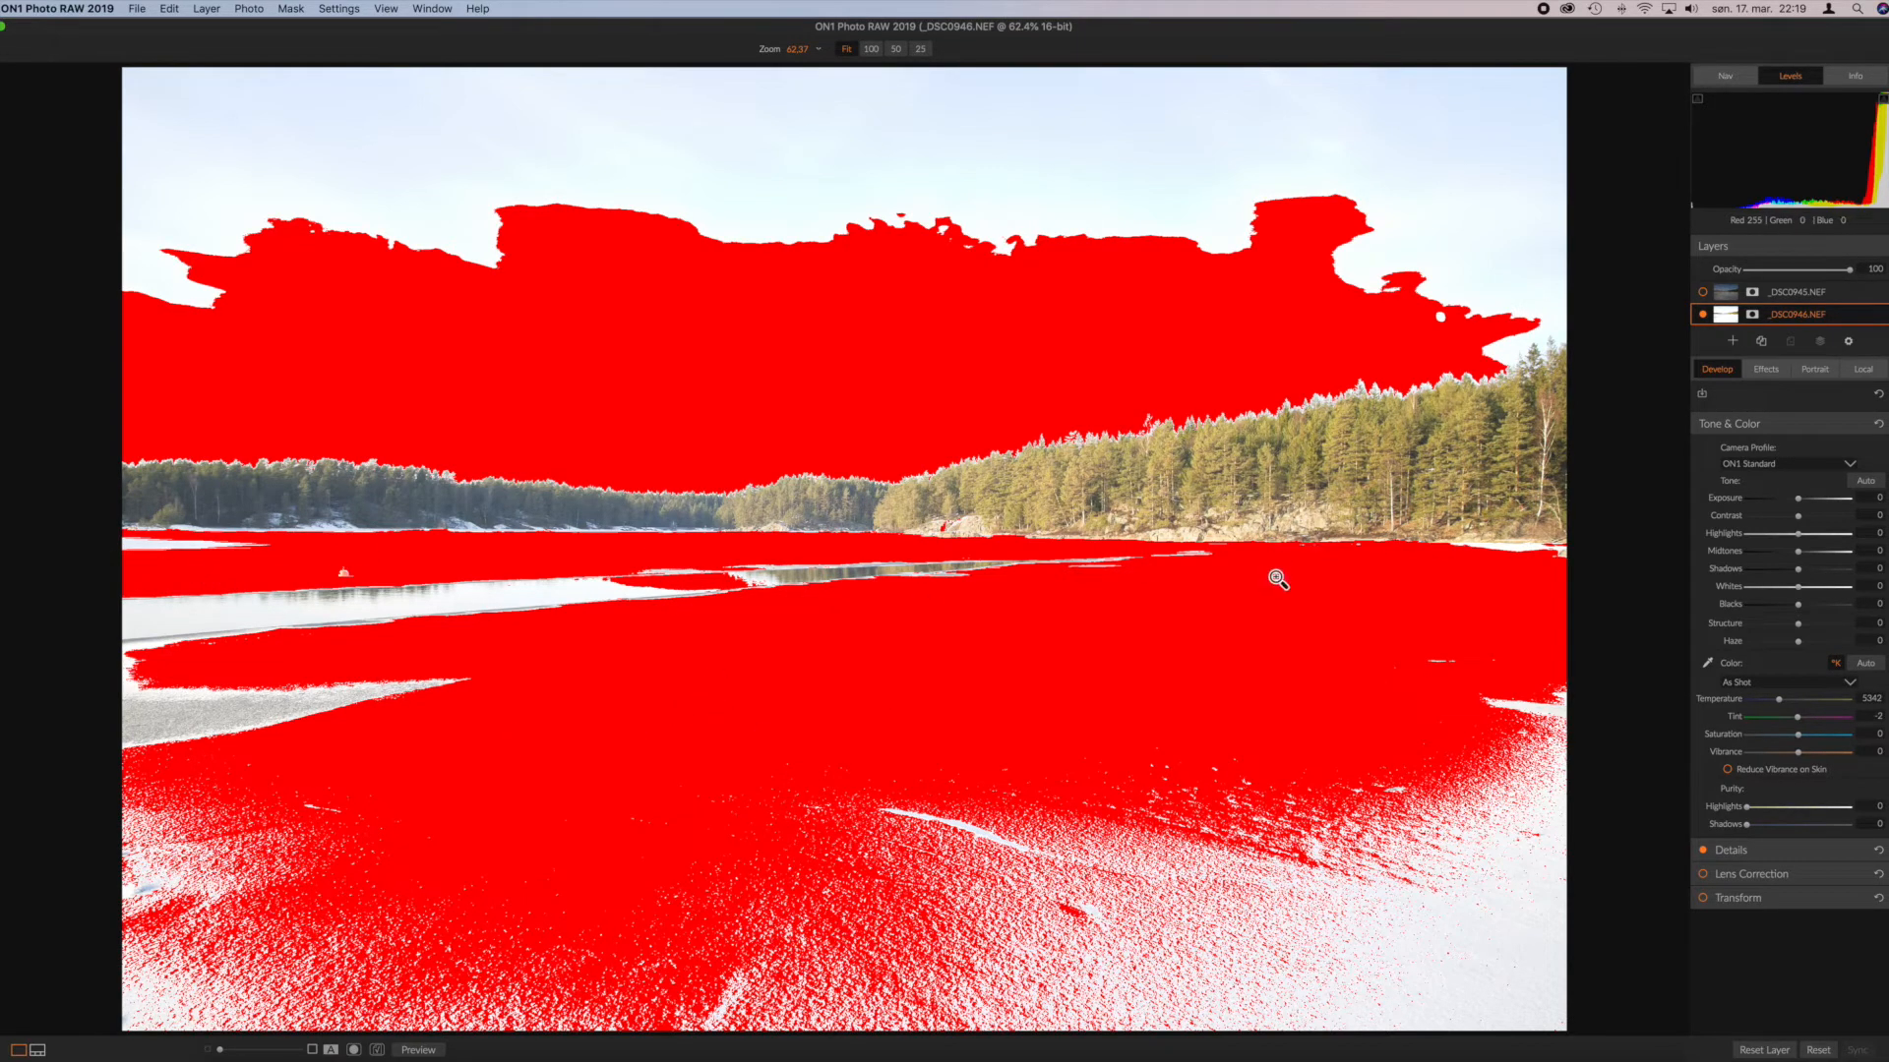
key(j)
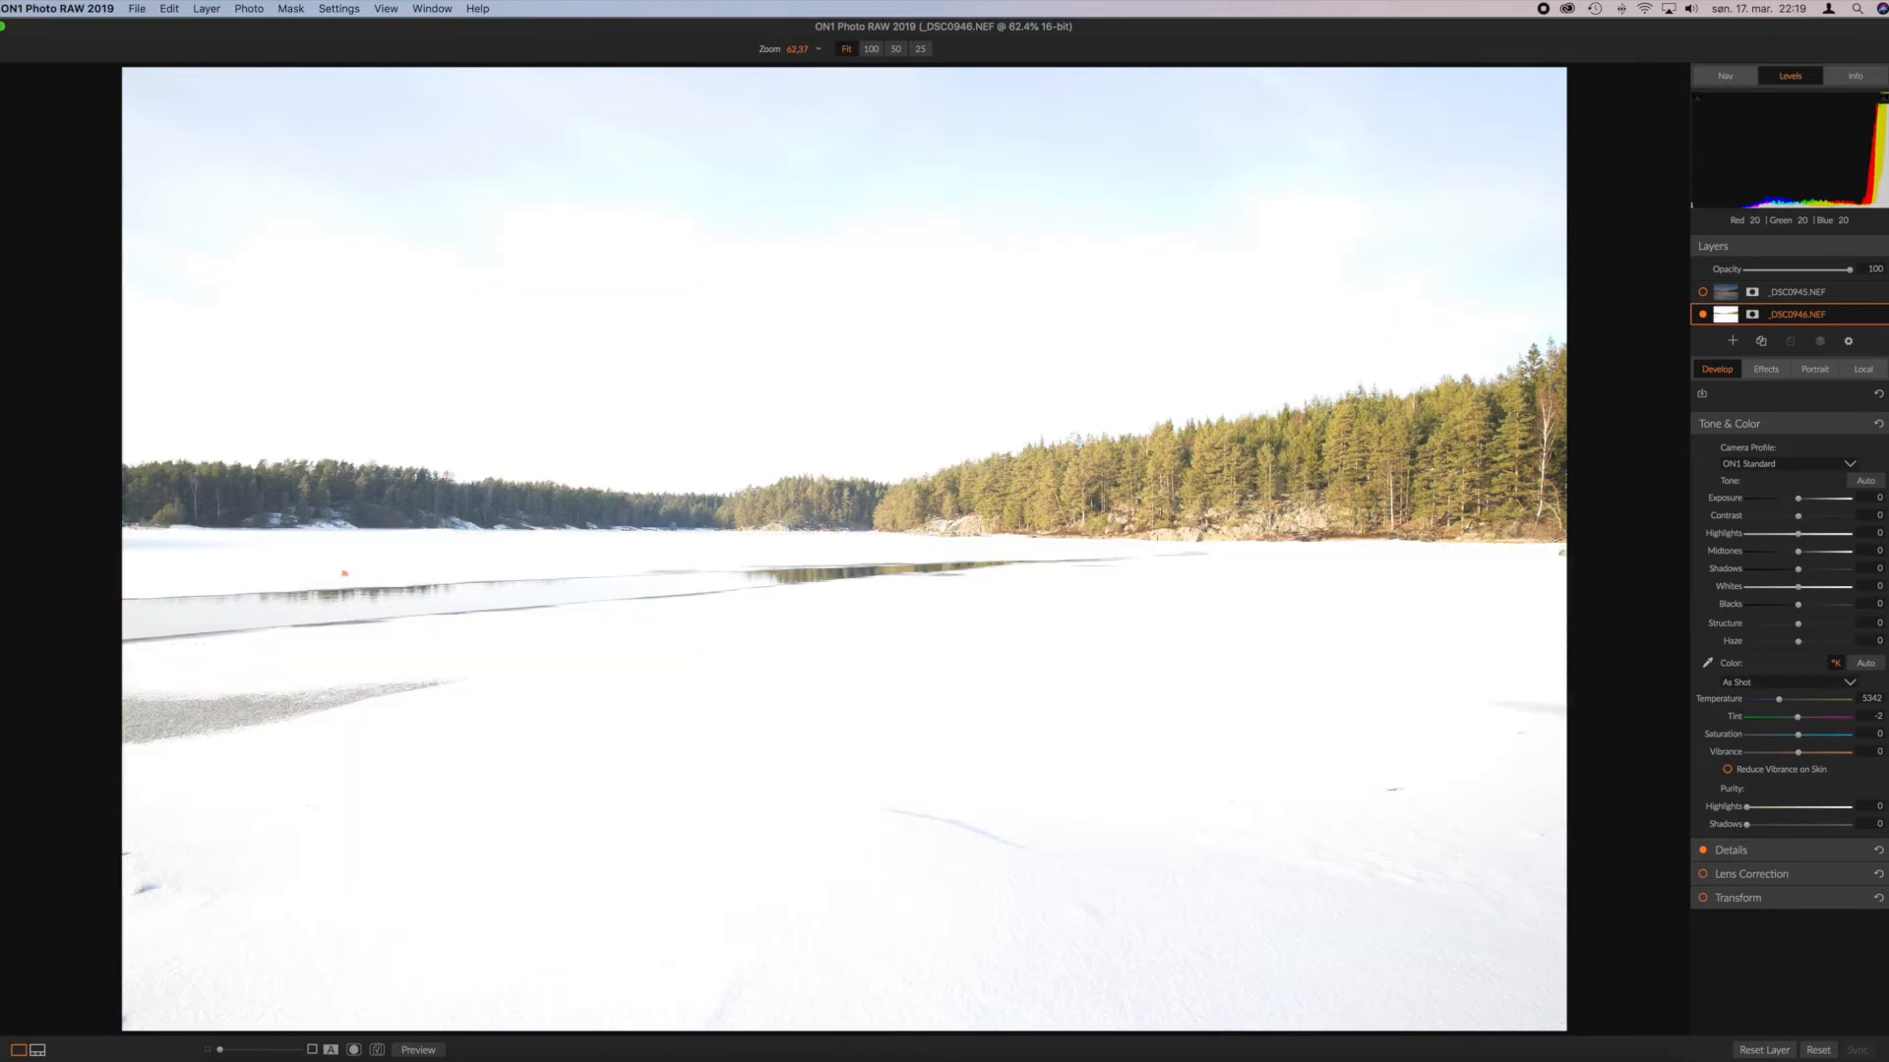
Step: Set the _DSC0946.NEF layer's Highlights to -46, Contrast to 25, Shadows to 10 and Blacks to -55
click(1775, 533)
click(1810, 515)
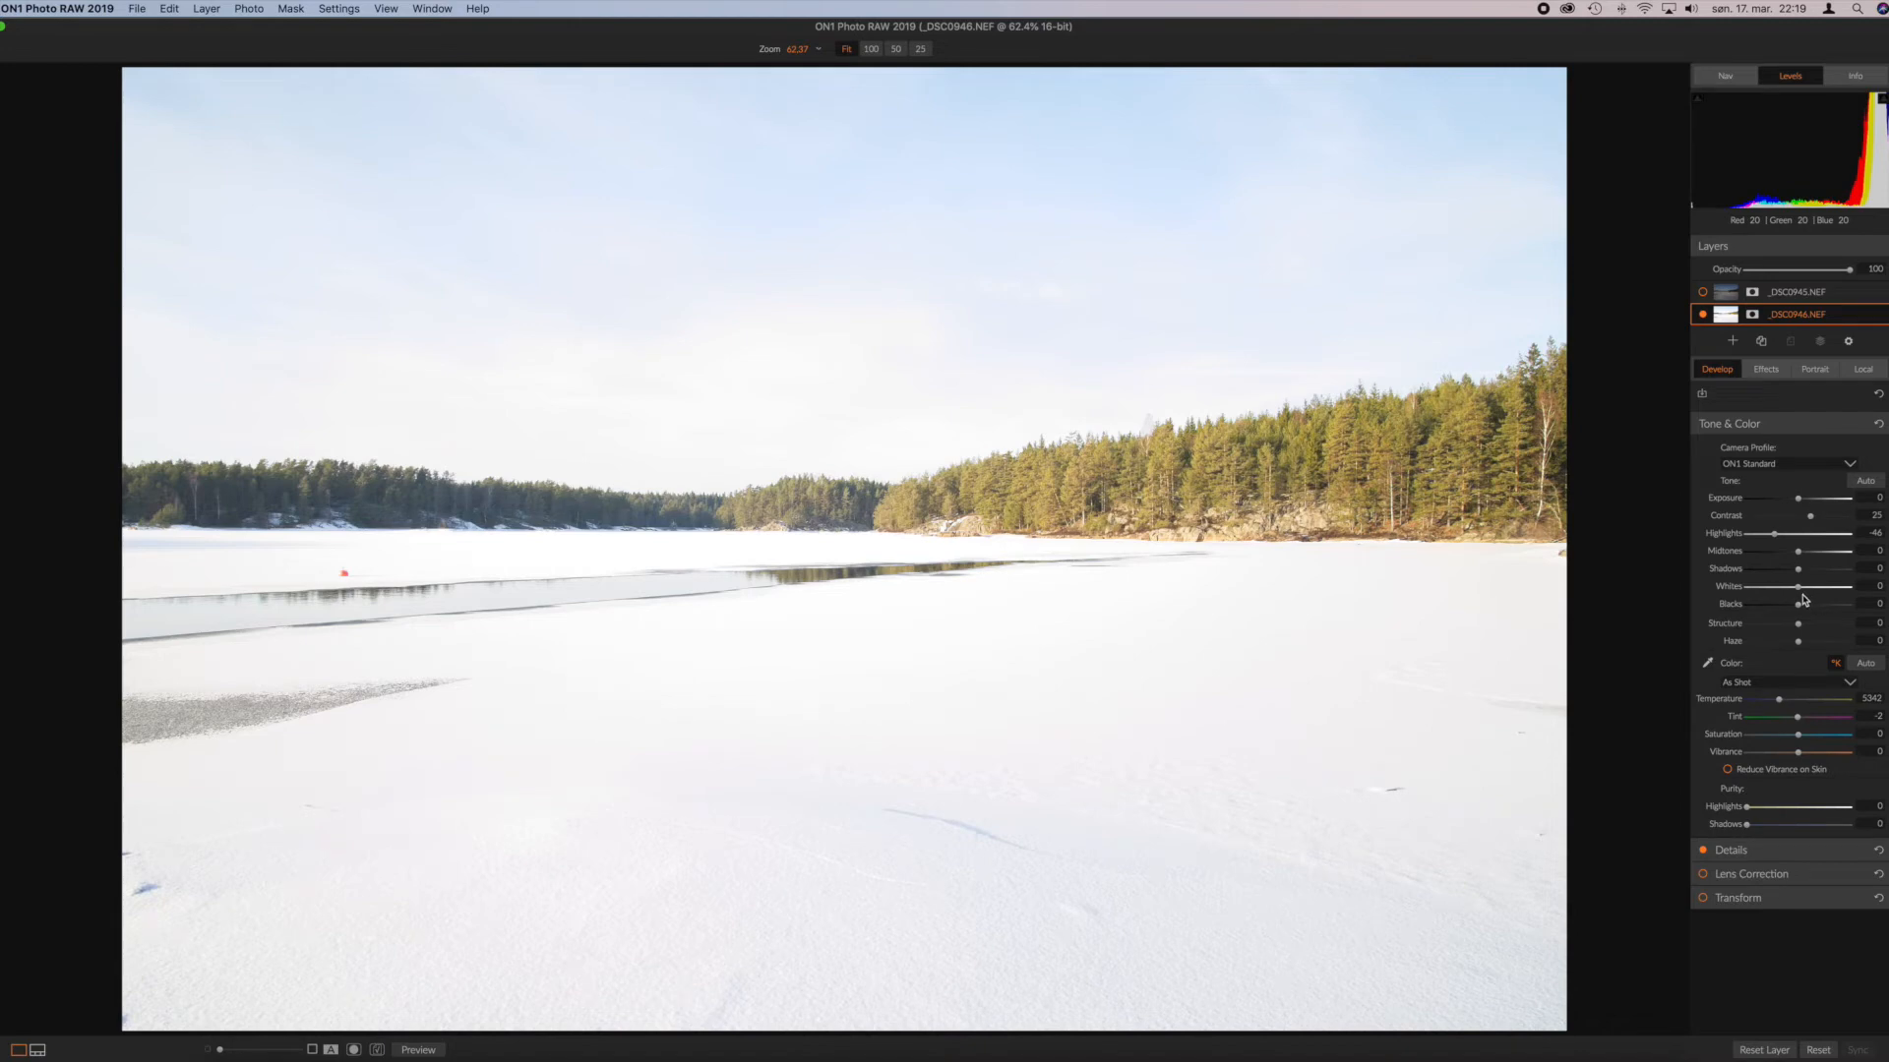
drag(1799, 577, 1770, 614)
Step: Set the layer's Temperature to 5625, Tint to -6, Saturation to 7, Vibrance to 16, Haze to -13 and Shadows to 18
drag(1782, 701, 1781, 701)
drag(1782, 705, 1762, 740)
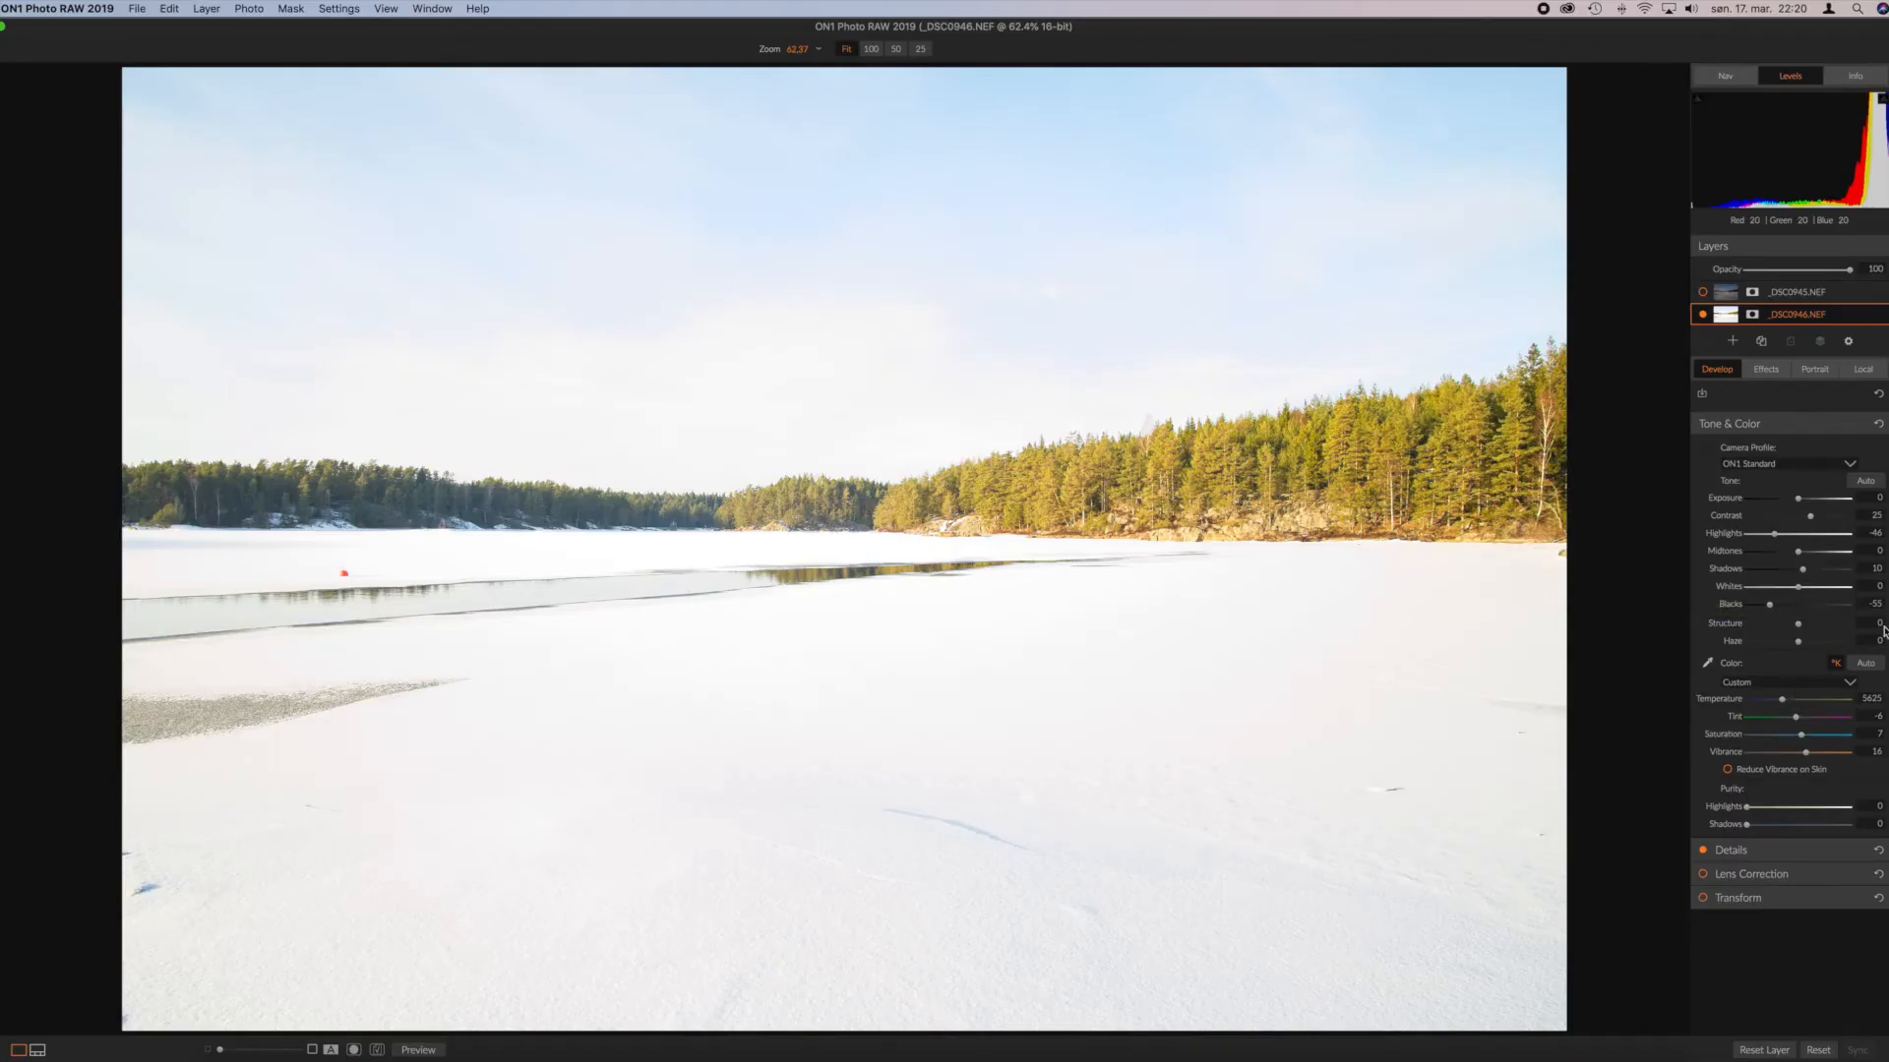
drag(1799, 641, 1790, 645)
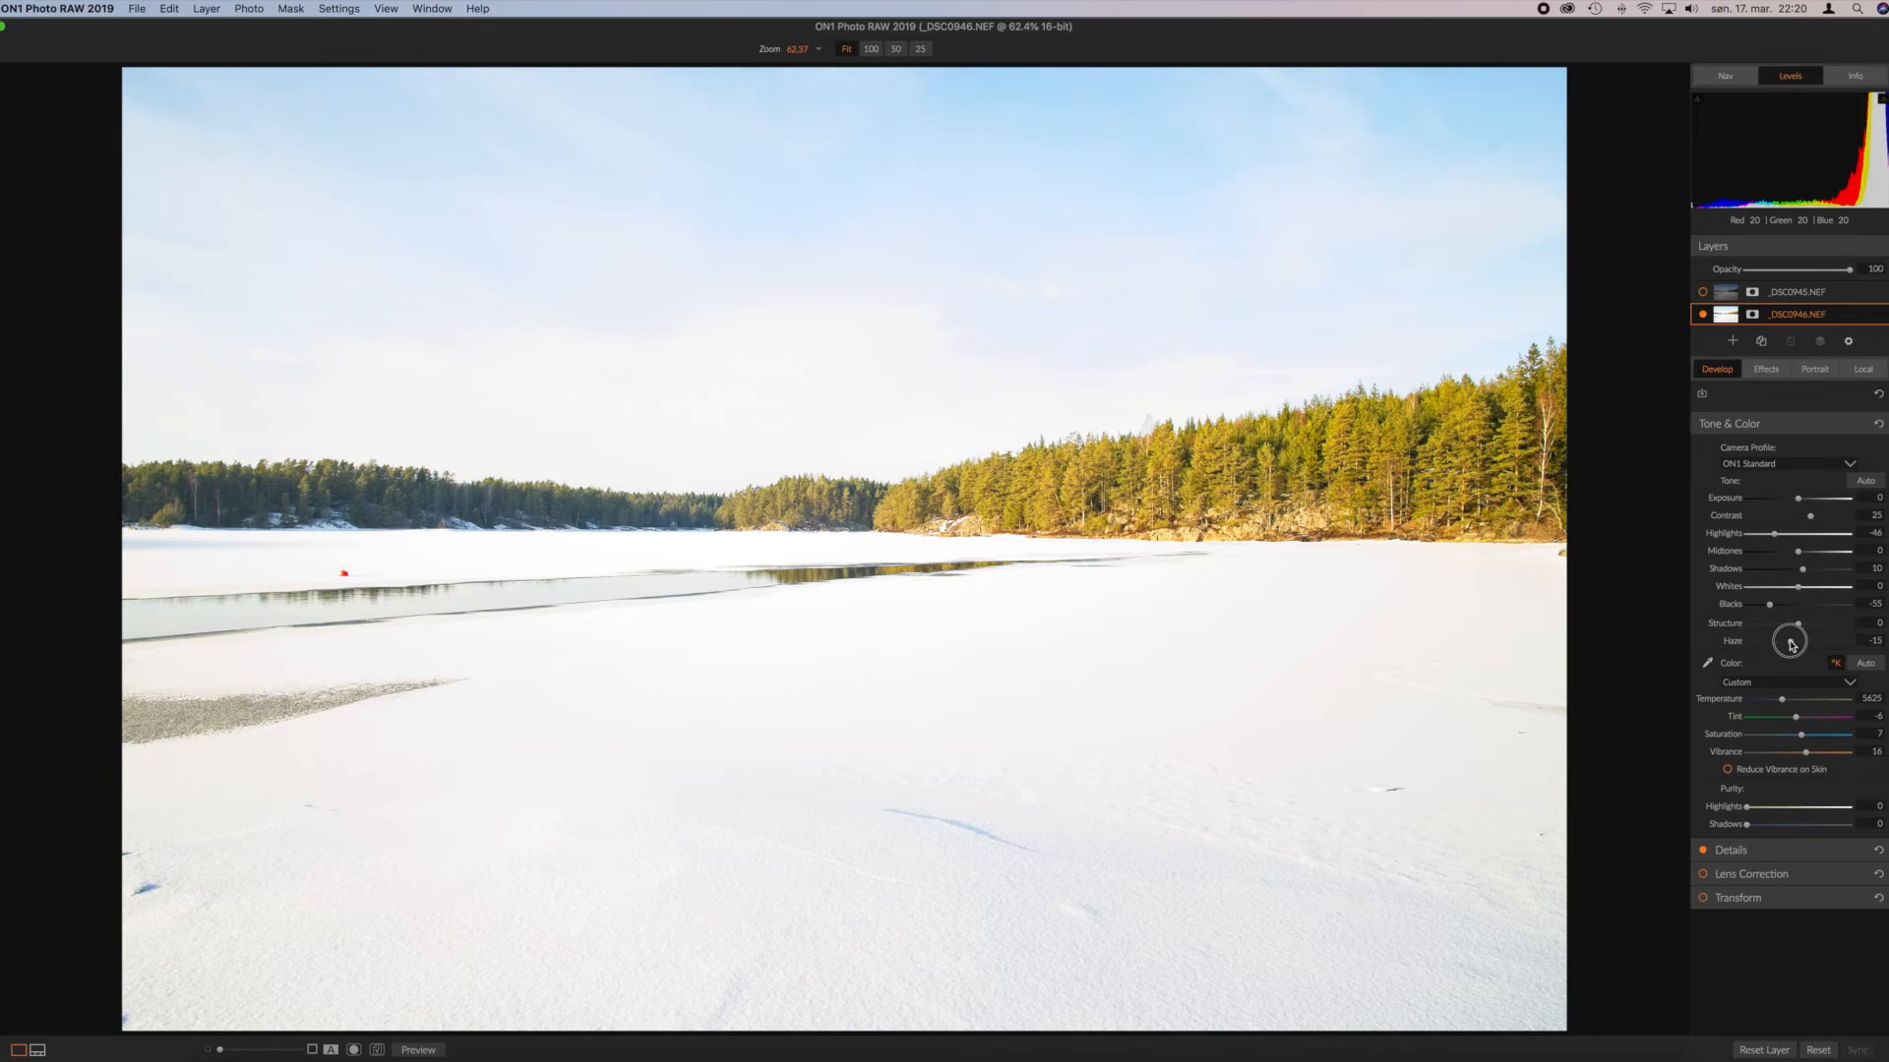
drag(1790, 644, 1792, 644)
drag(1805, 576, 1806, 576)
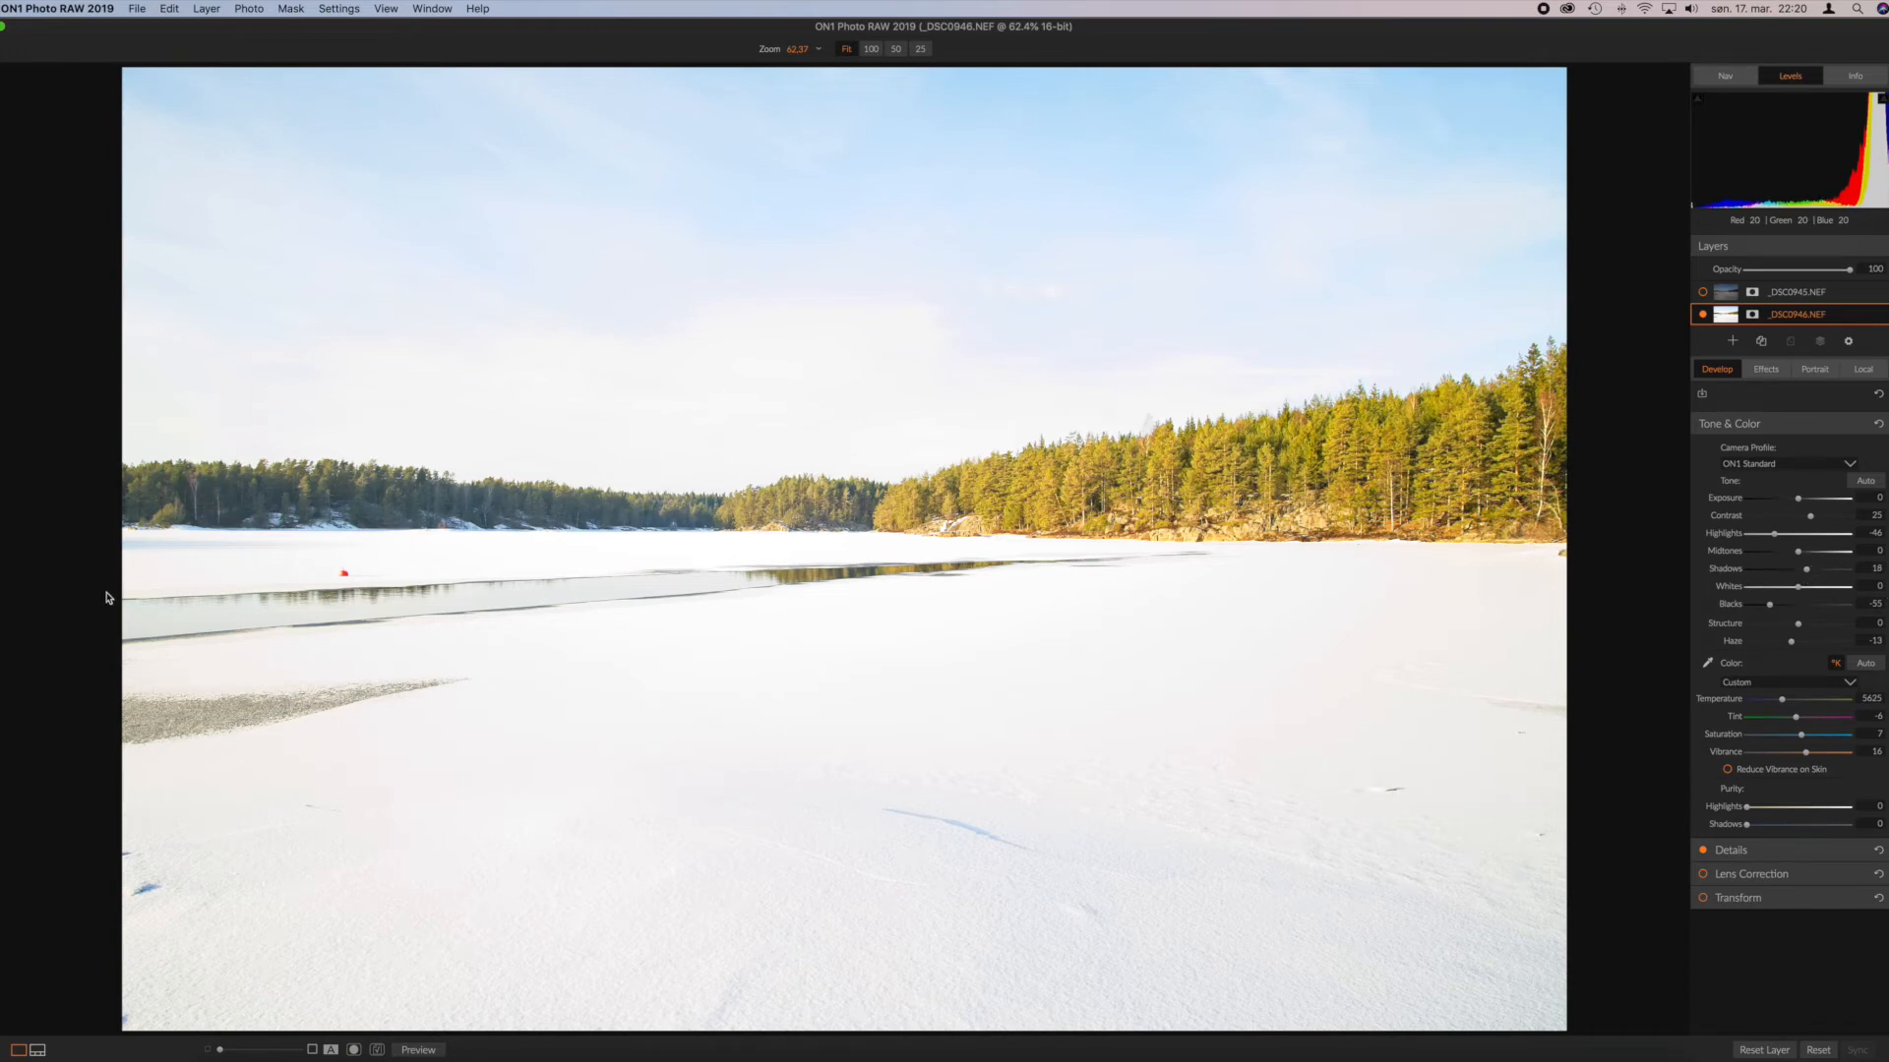
Step: Set Exposure to 0.05 and Highlights to -75, checking the snow for clipping and detail at 100 percent
click(379, 532)
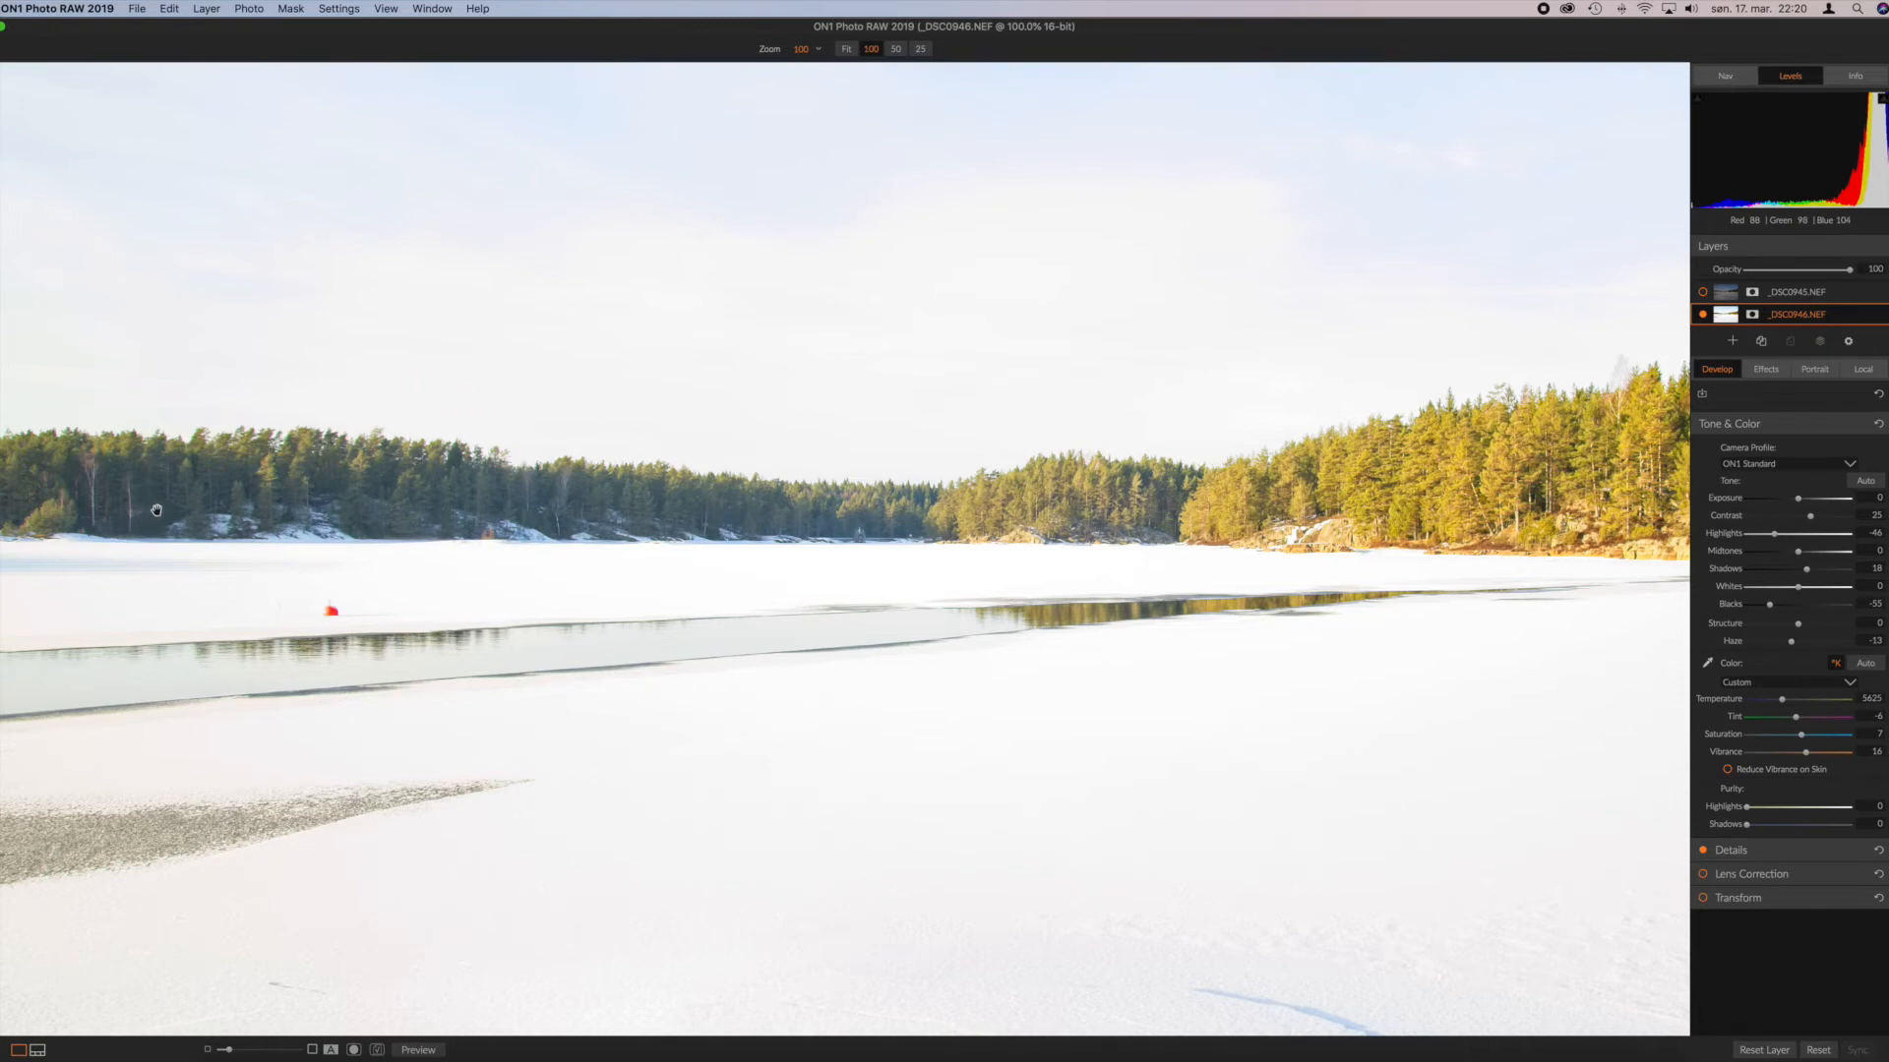
key(super+0)
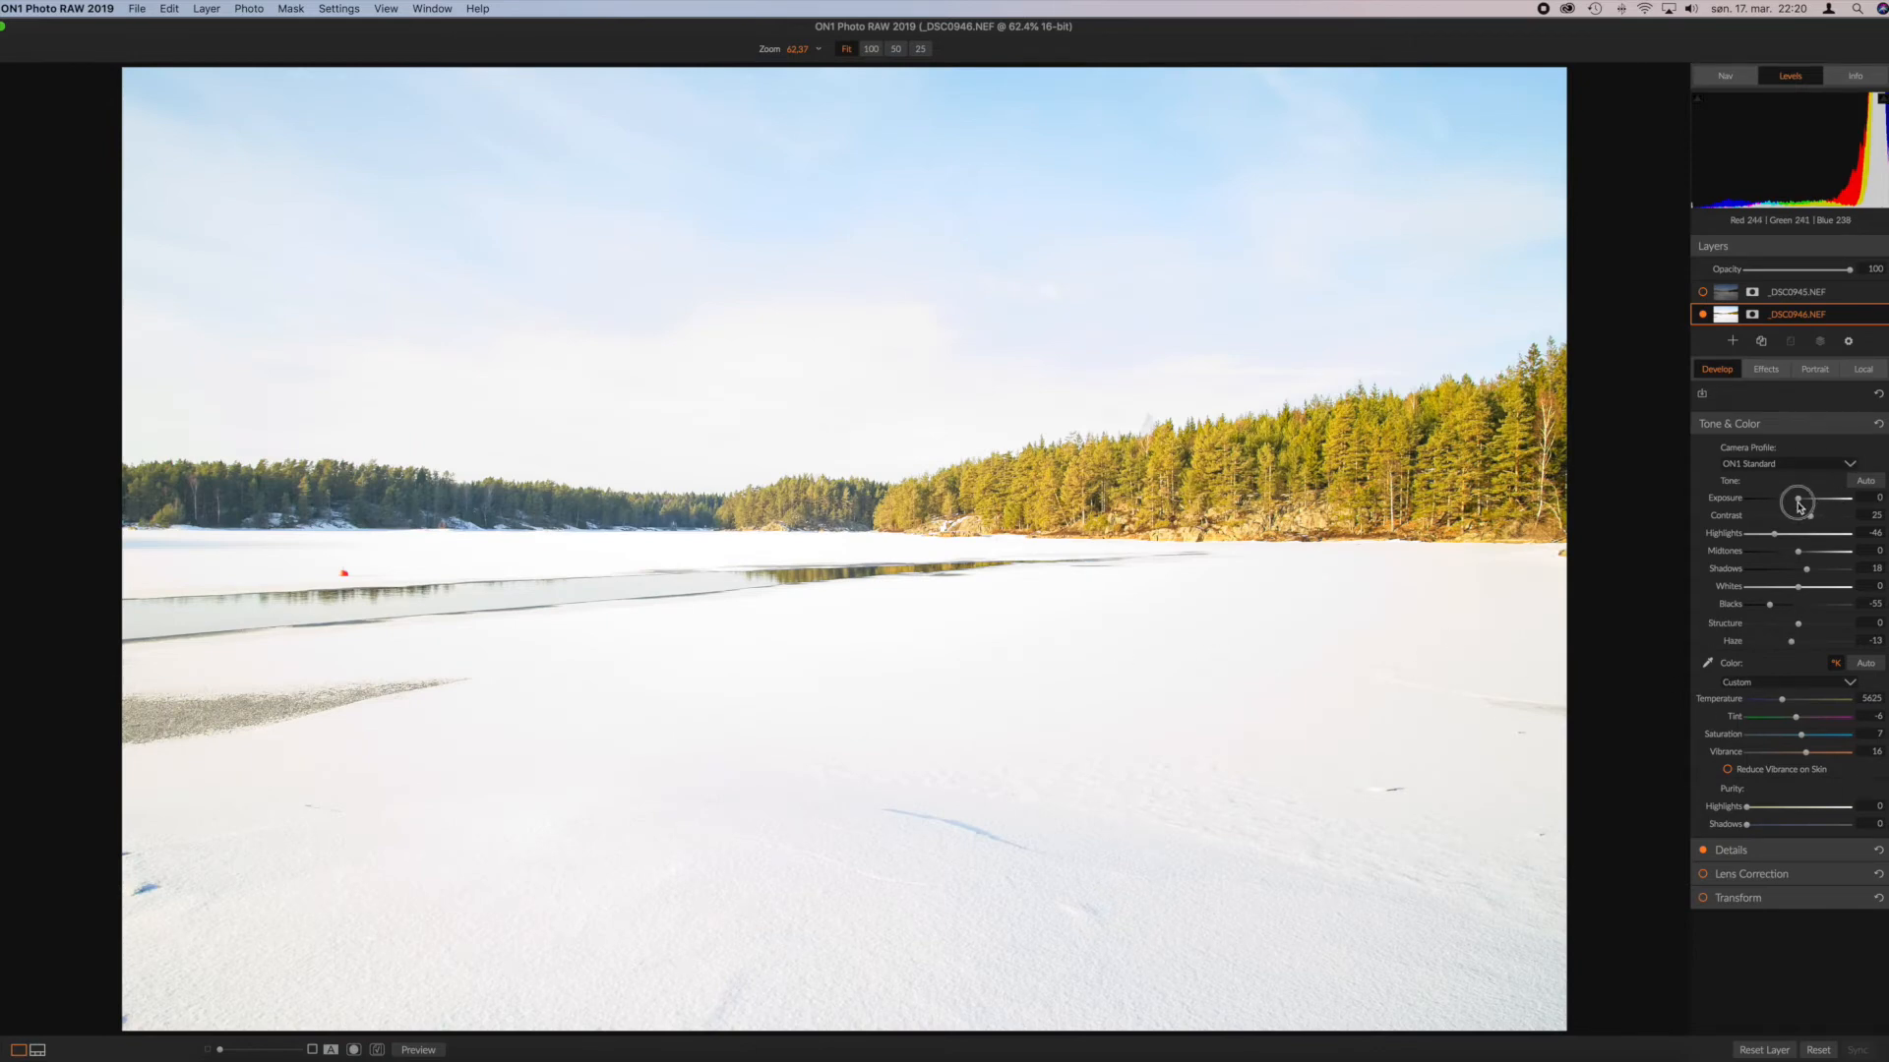
drag(1798, 506, 1800, 507)
key(j)
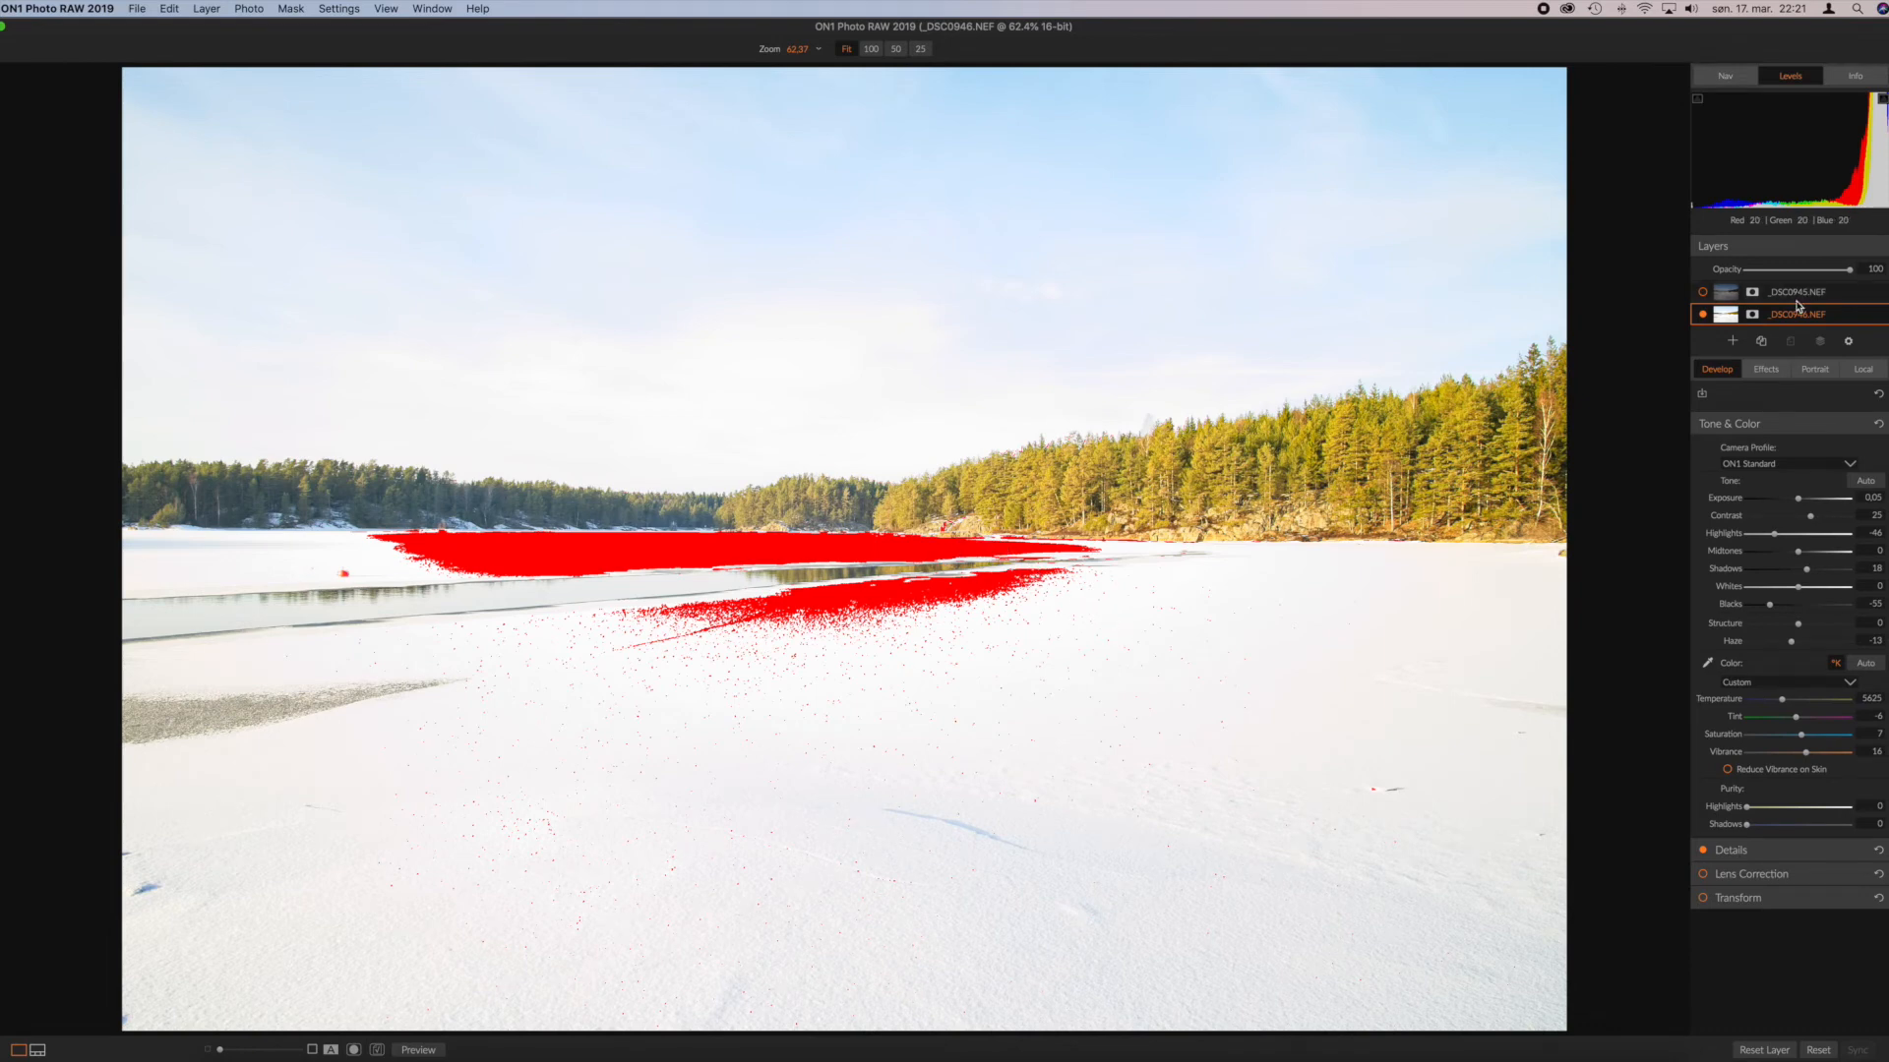
click(1761, 534)
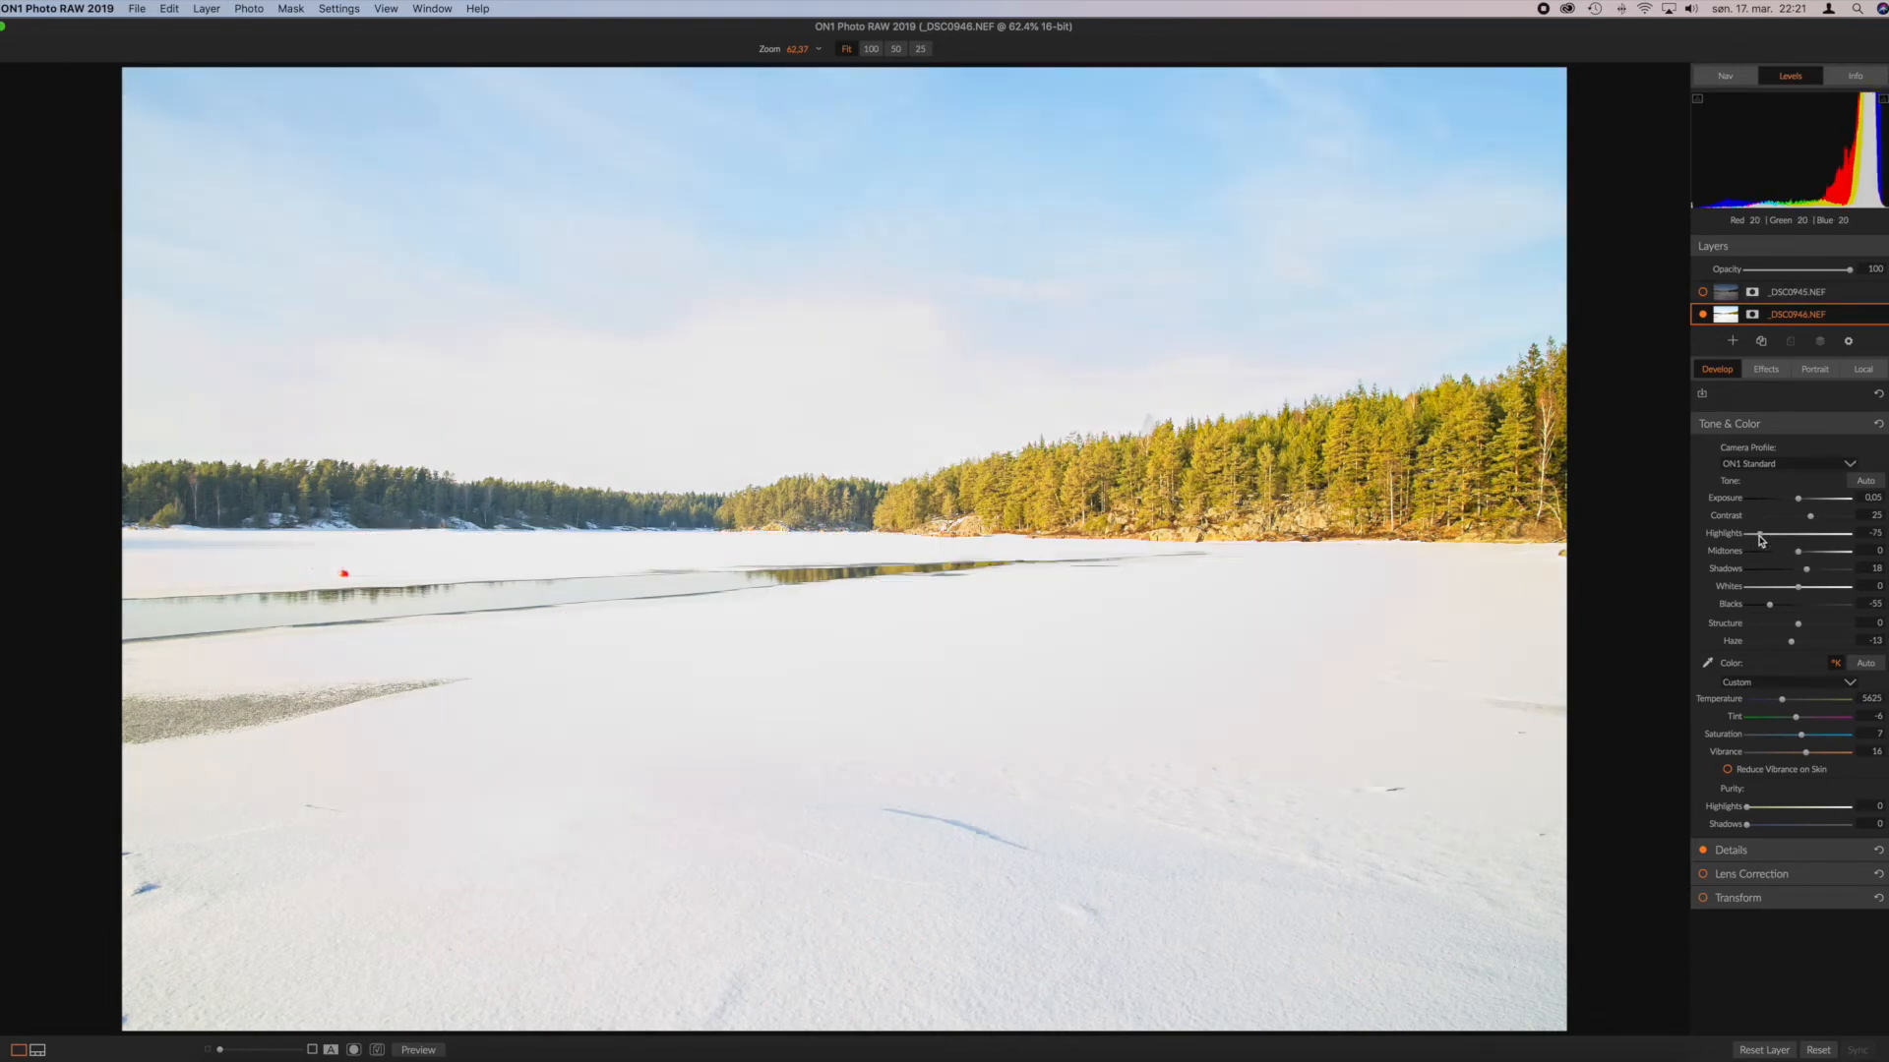
click(716, 550)
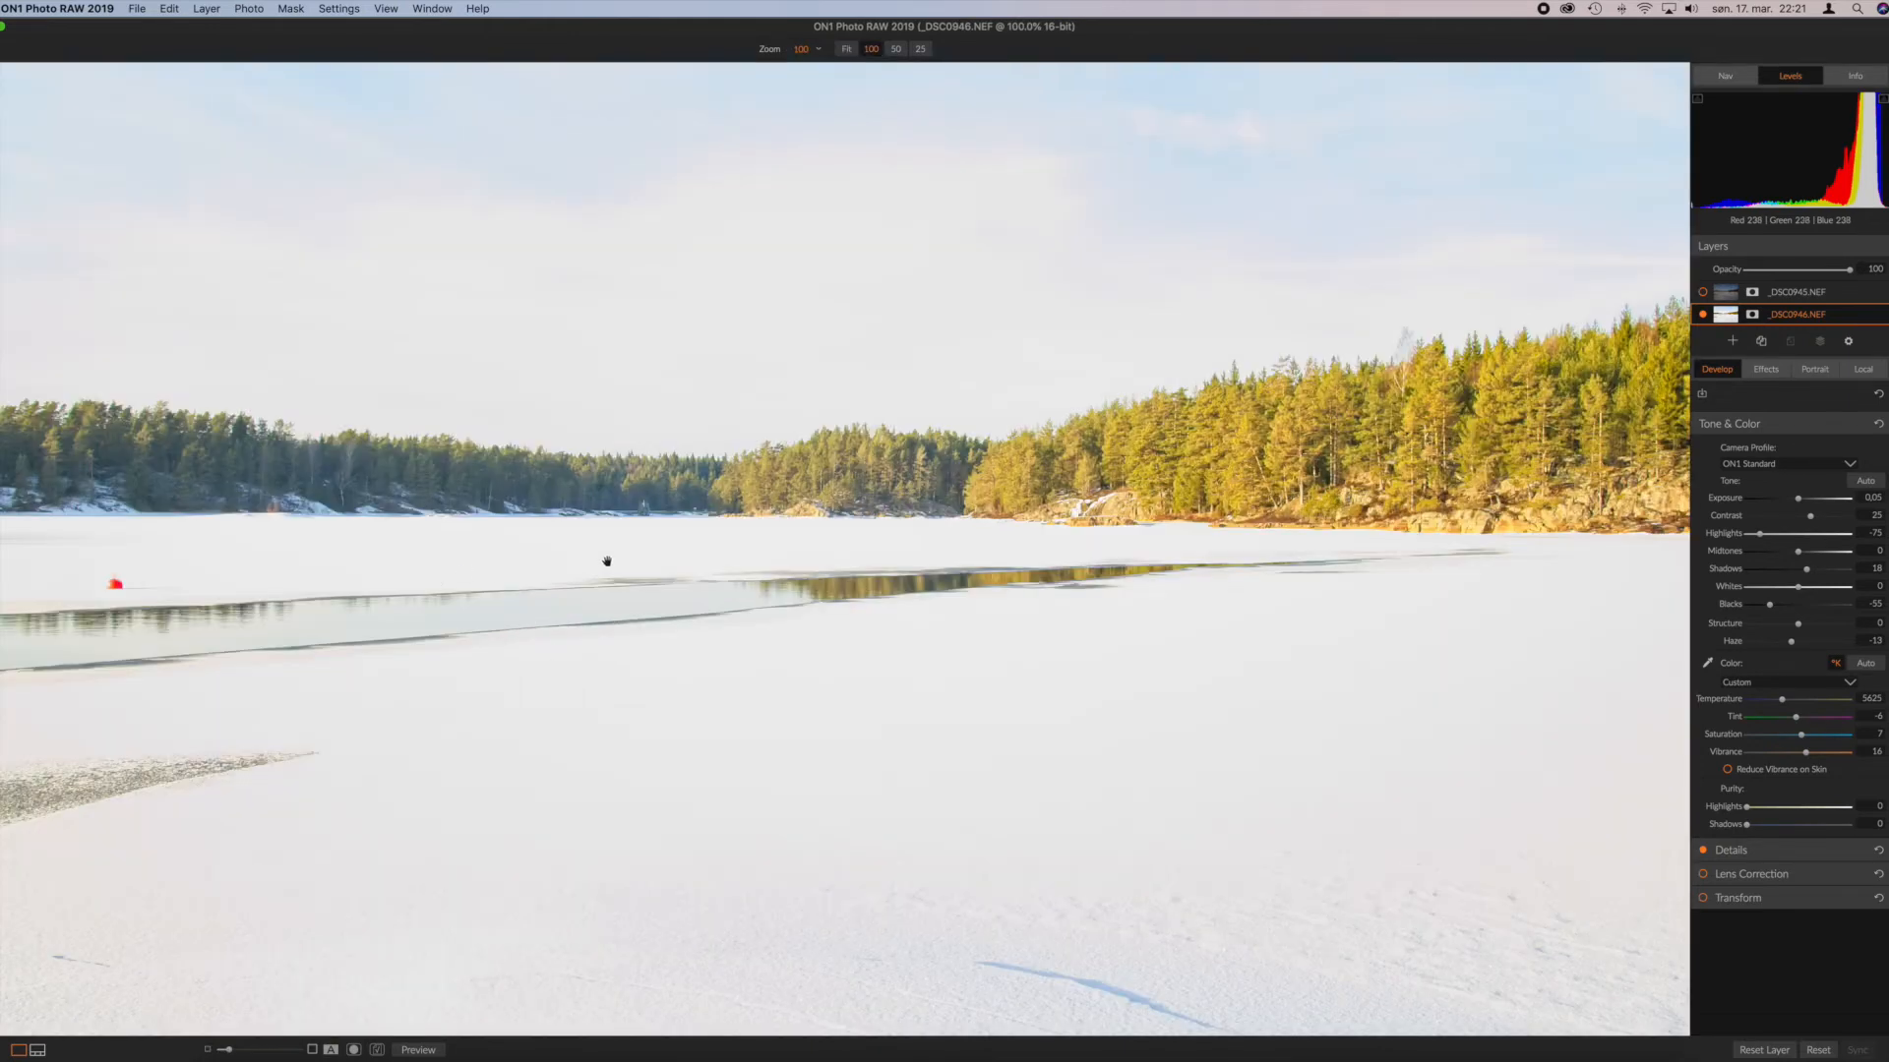
drag(892, 738, 902, 734)
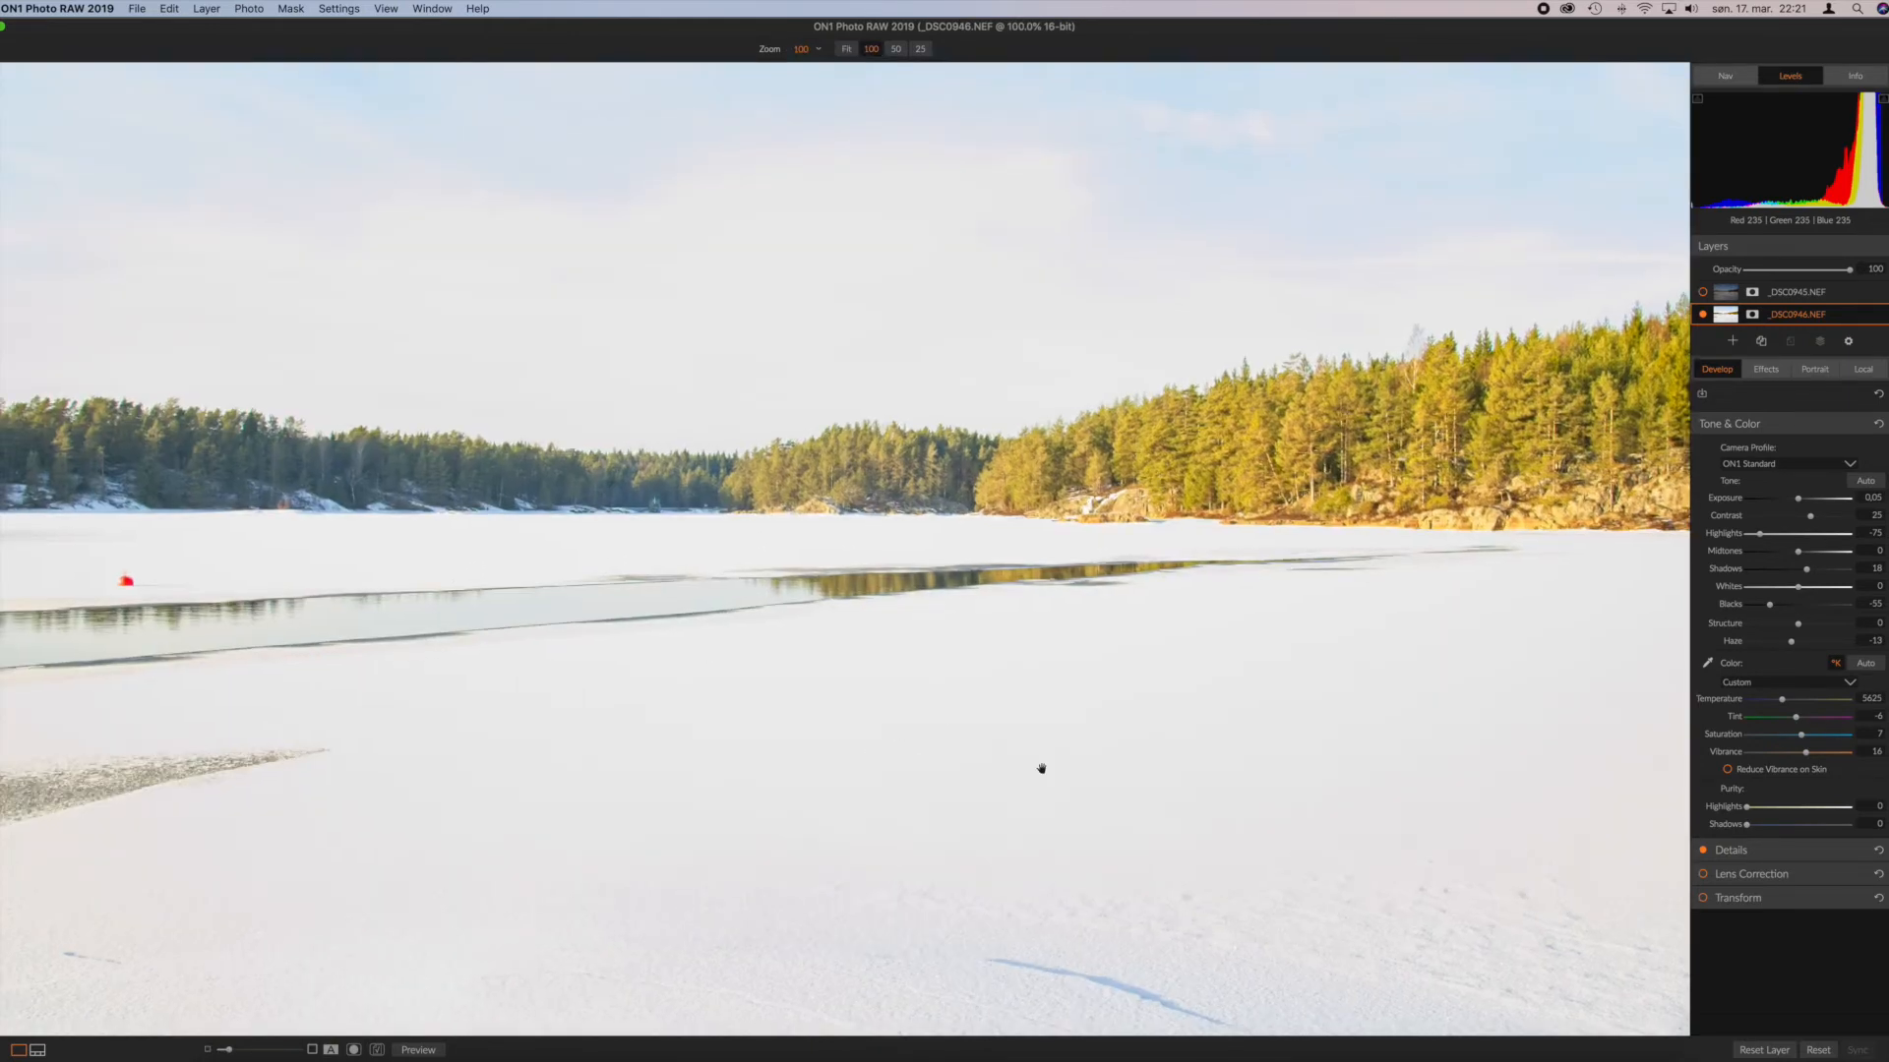
click(1390, 621)
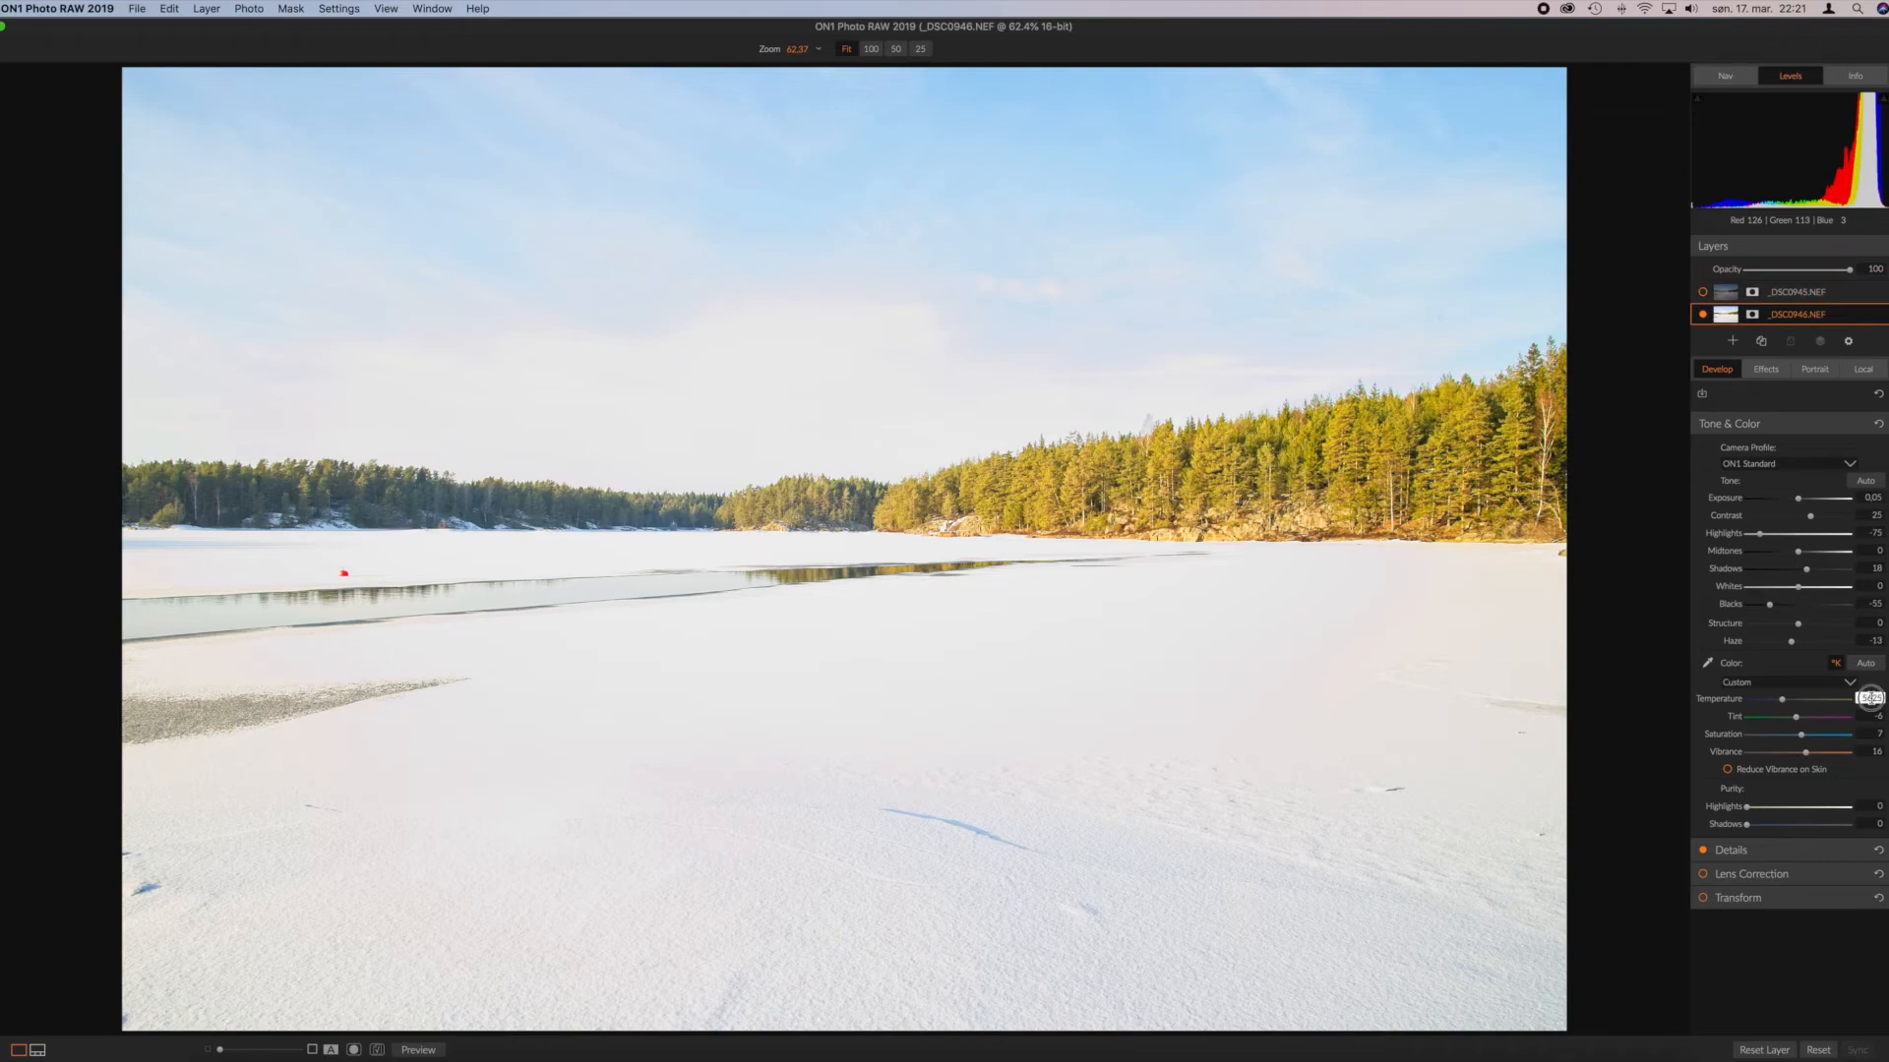
Step: Copy the _DSC0946.NEF layer's Temperature value and set the _DSC0945.NEF layer's Tint to -6
right_click(1870, 698)
key(super+c)
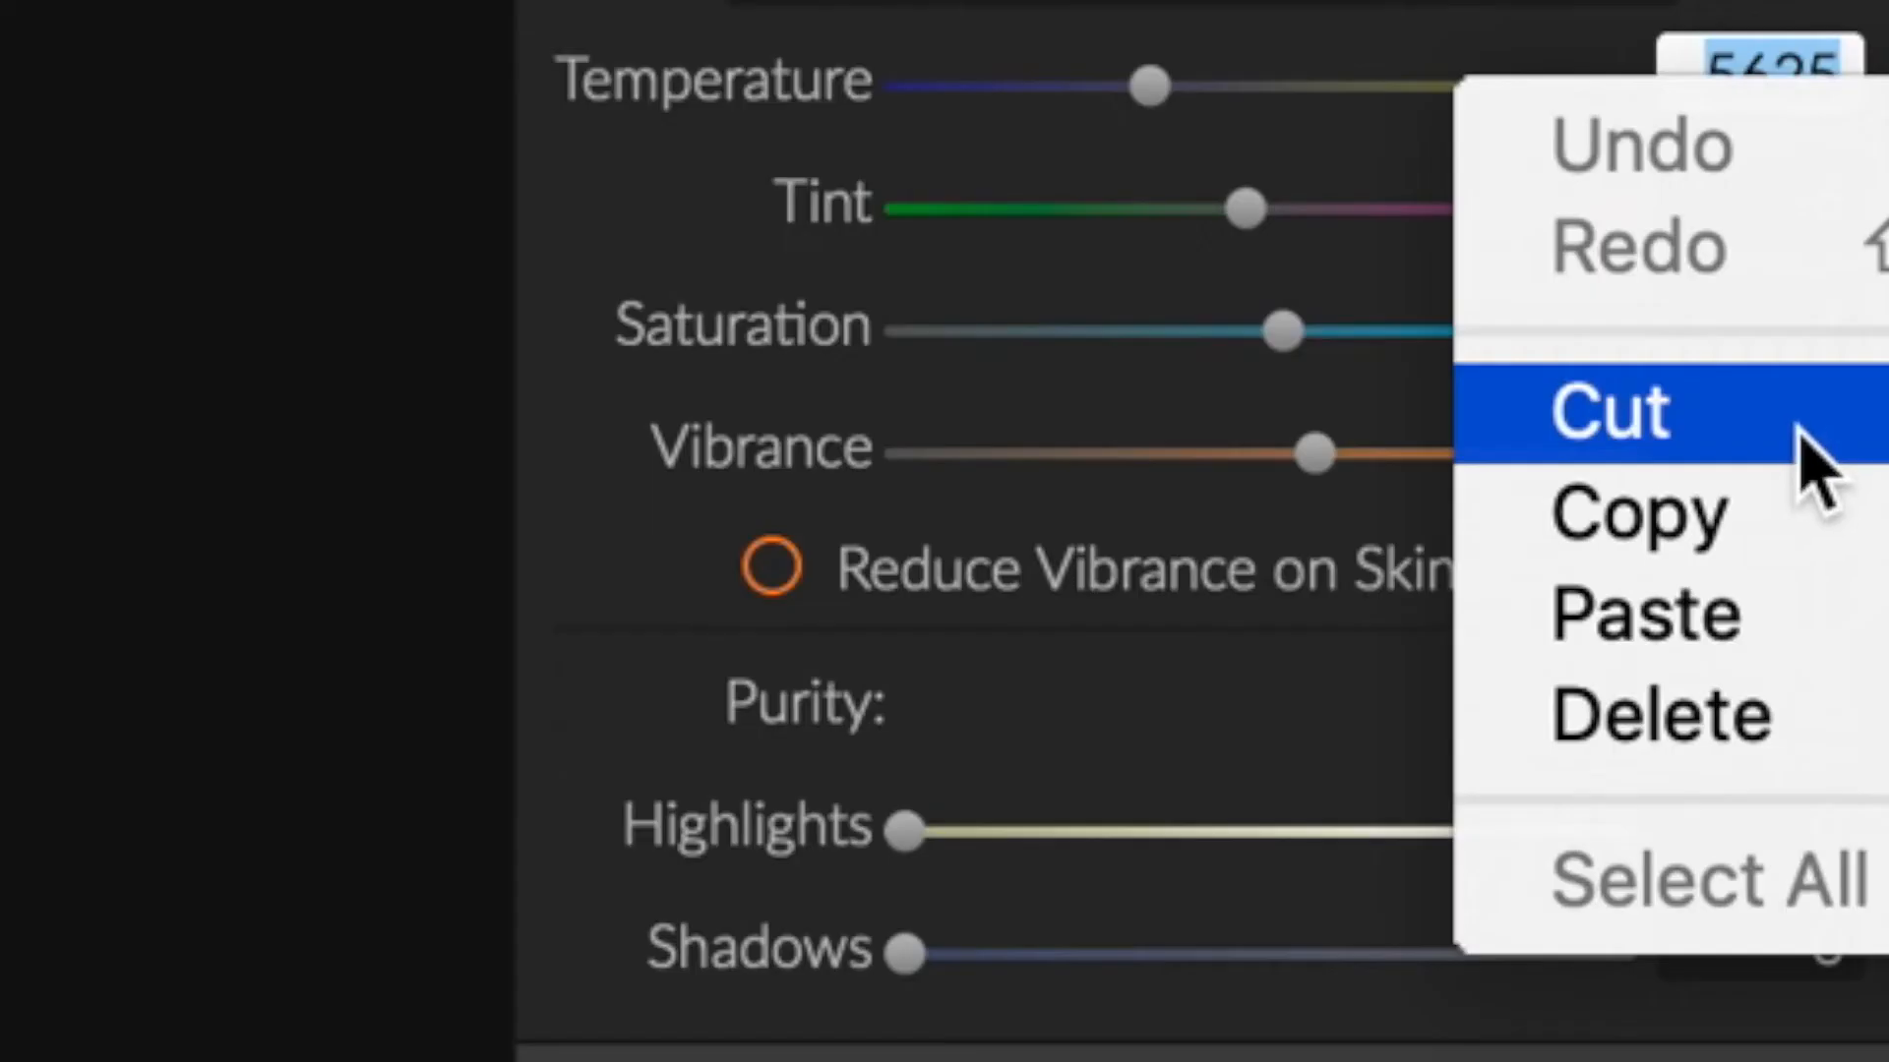
click(1820, 521)
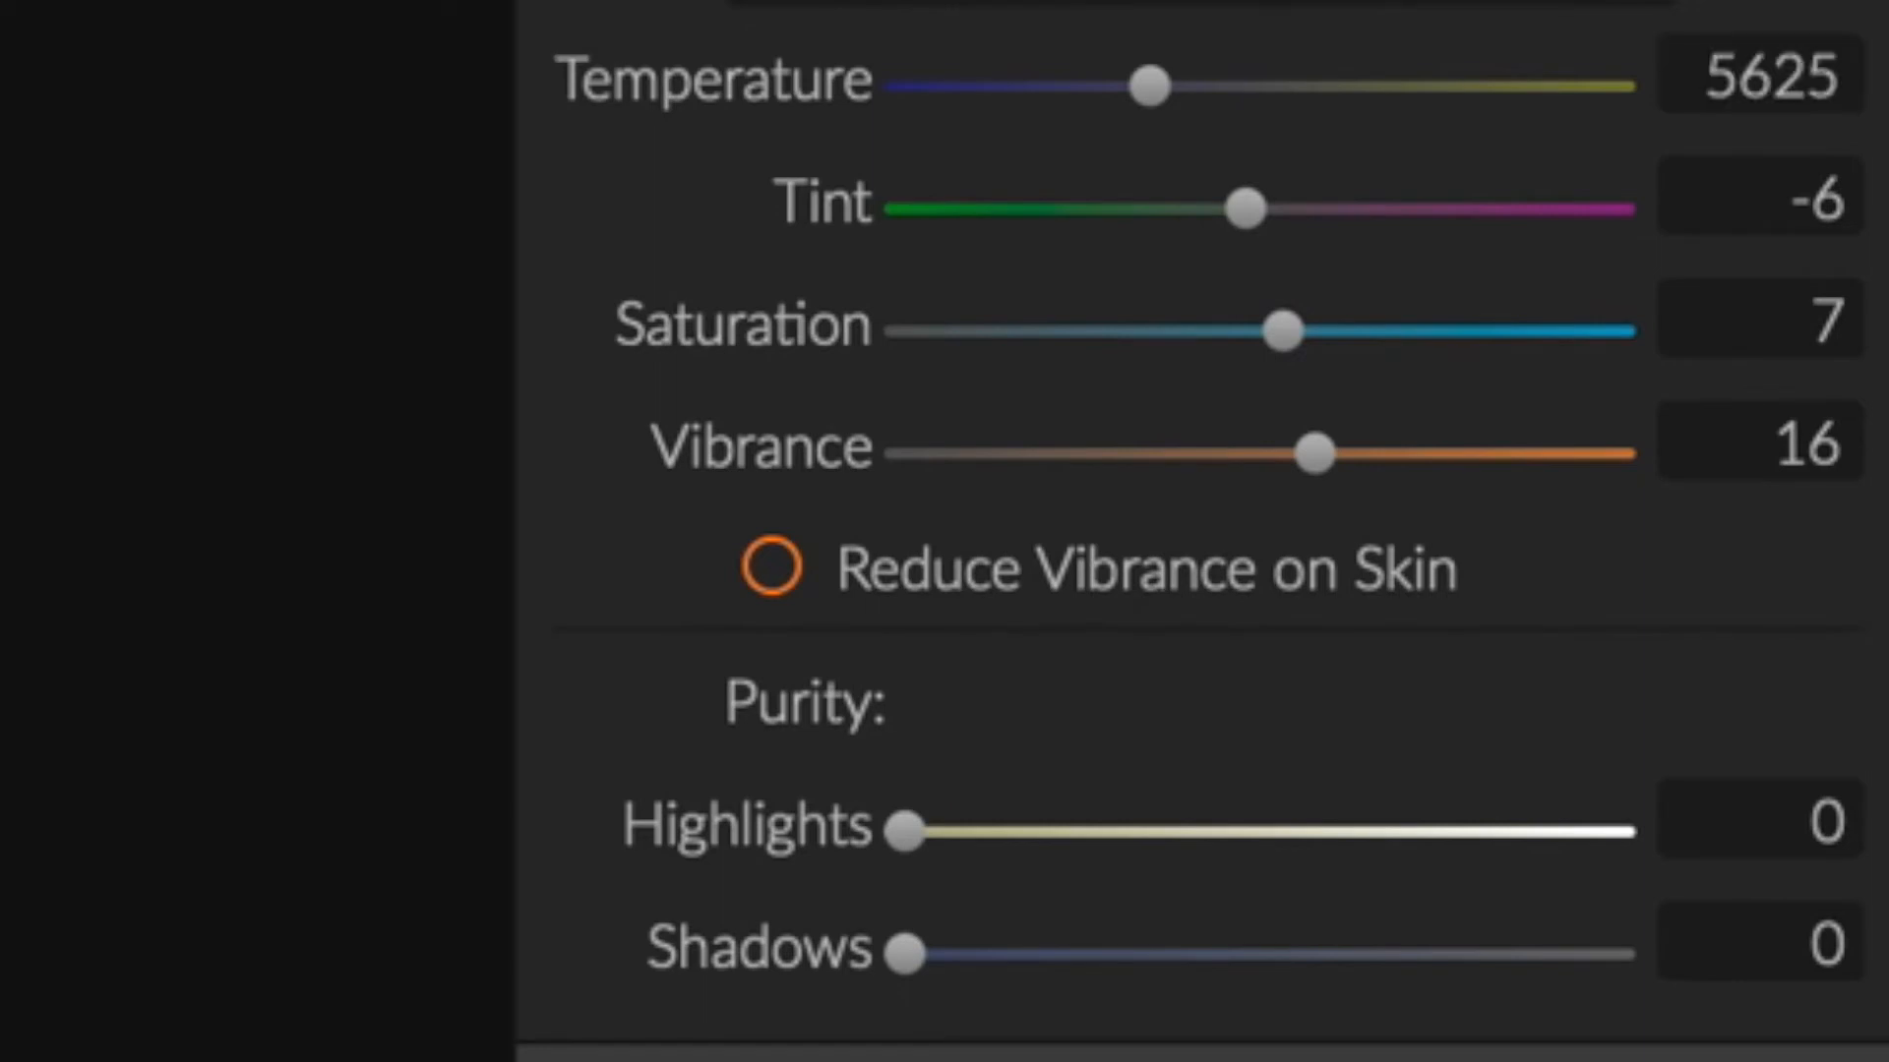
double_click(1830, 205)
text(6)
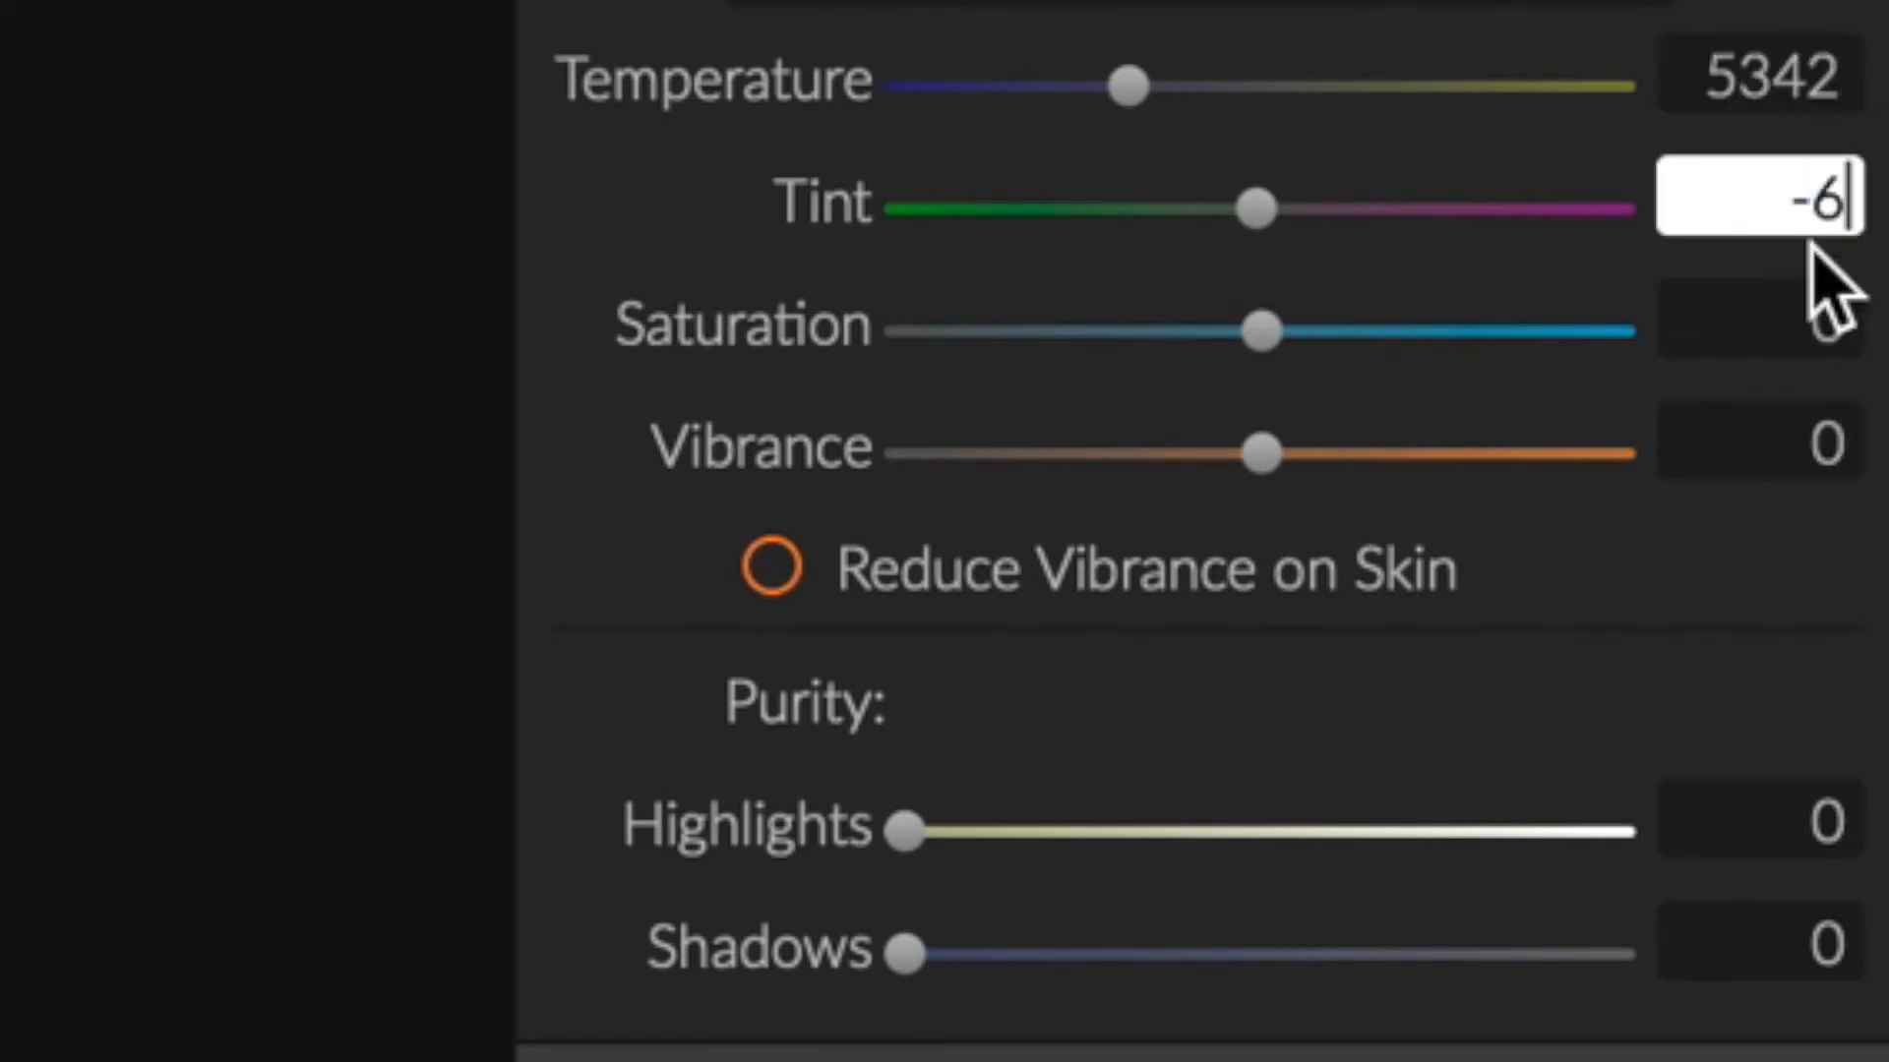
Step: Set the _DSC0945.NEF layer's Saturation to 7 and Vibrance to 14
click(1818, 323)
double_click(1818, 322)
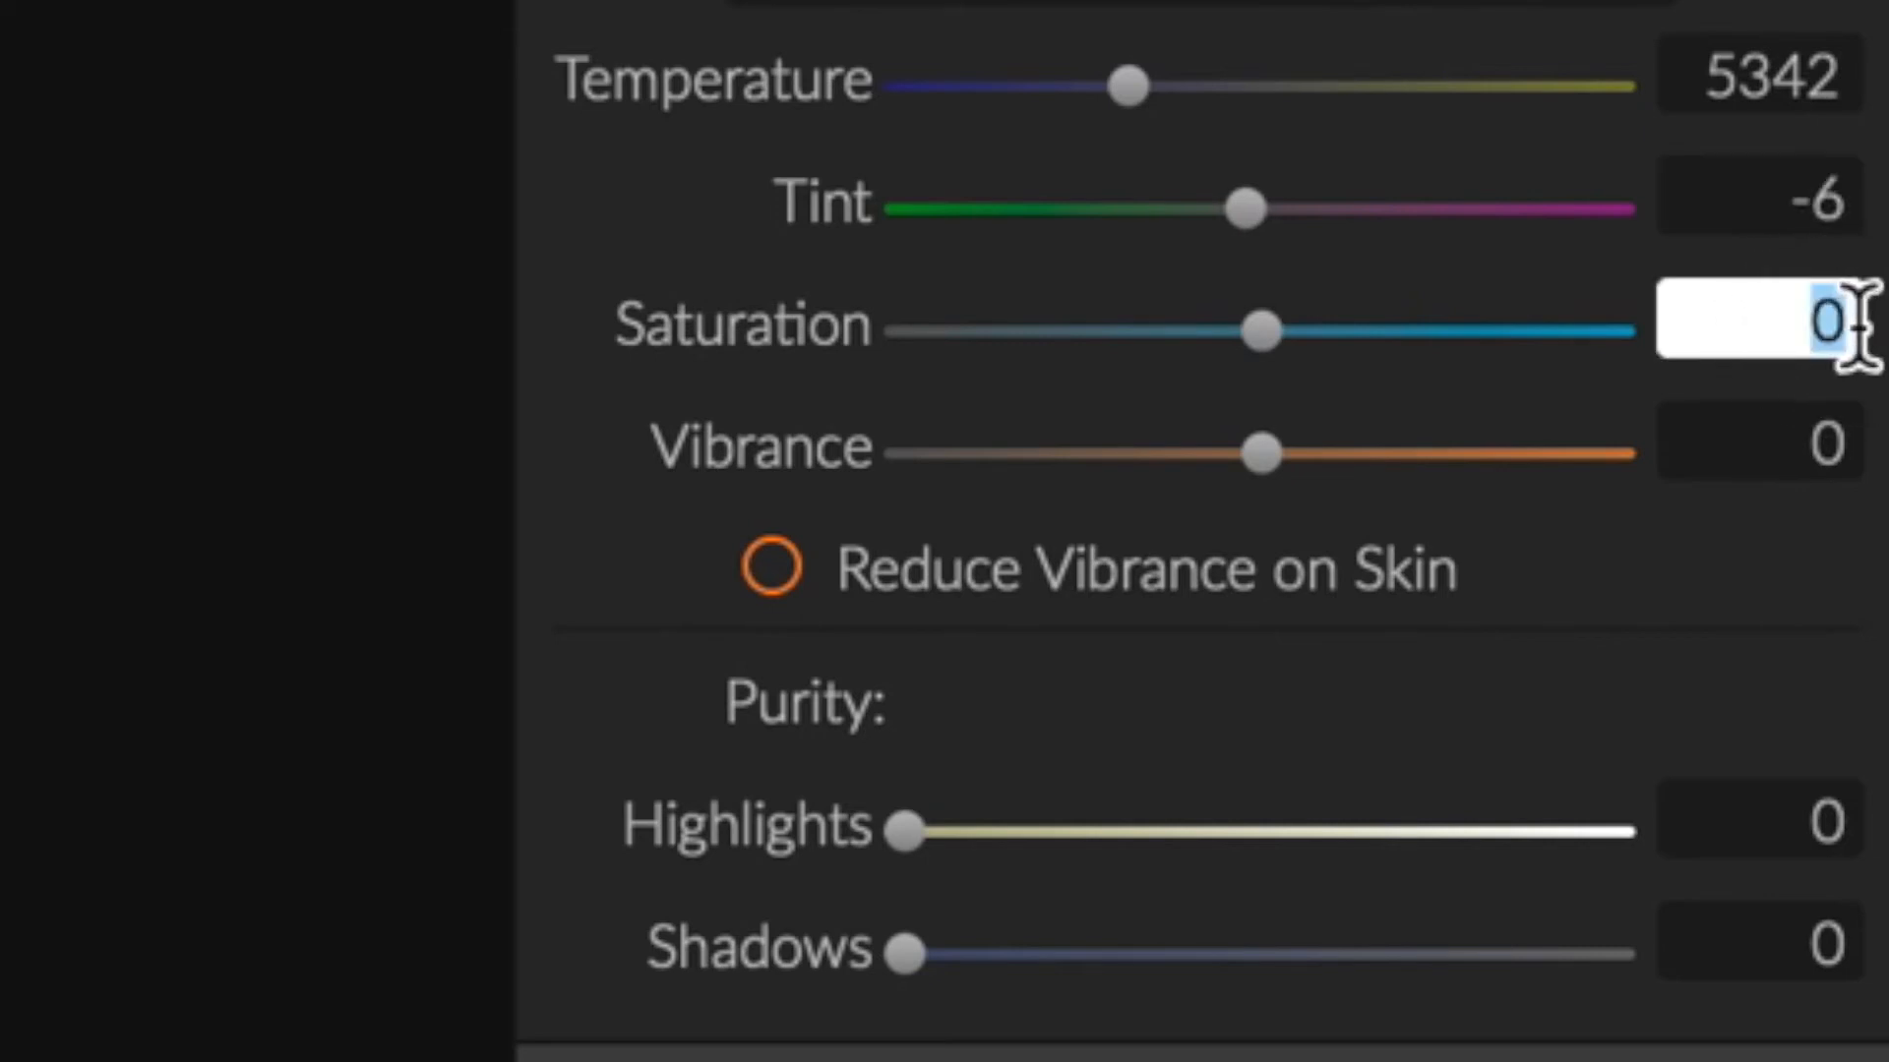
text(7)
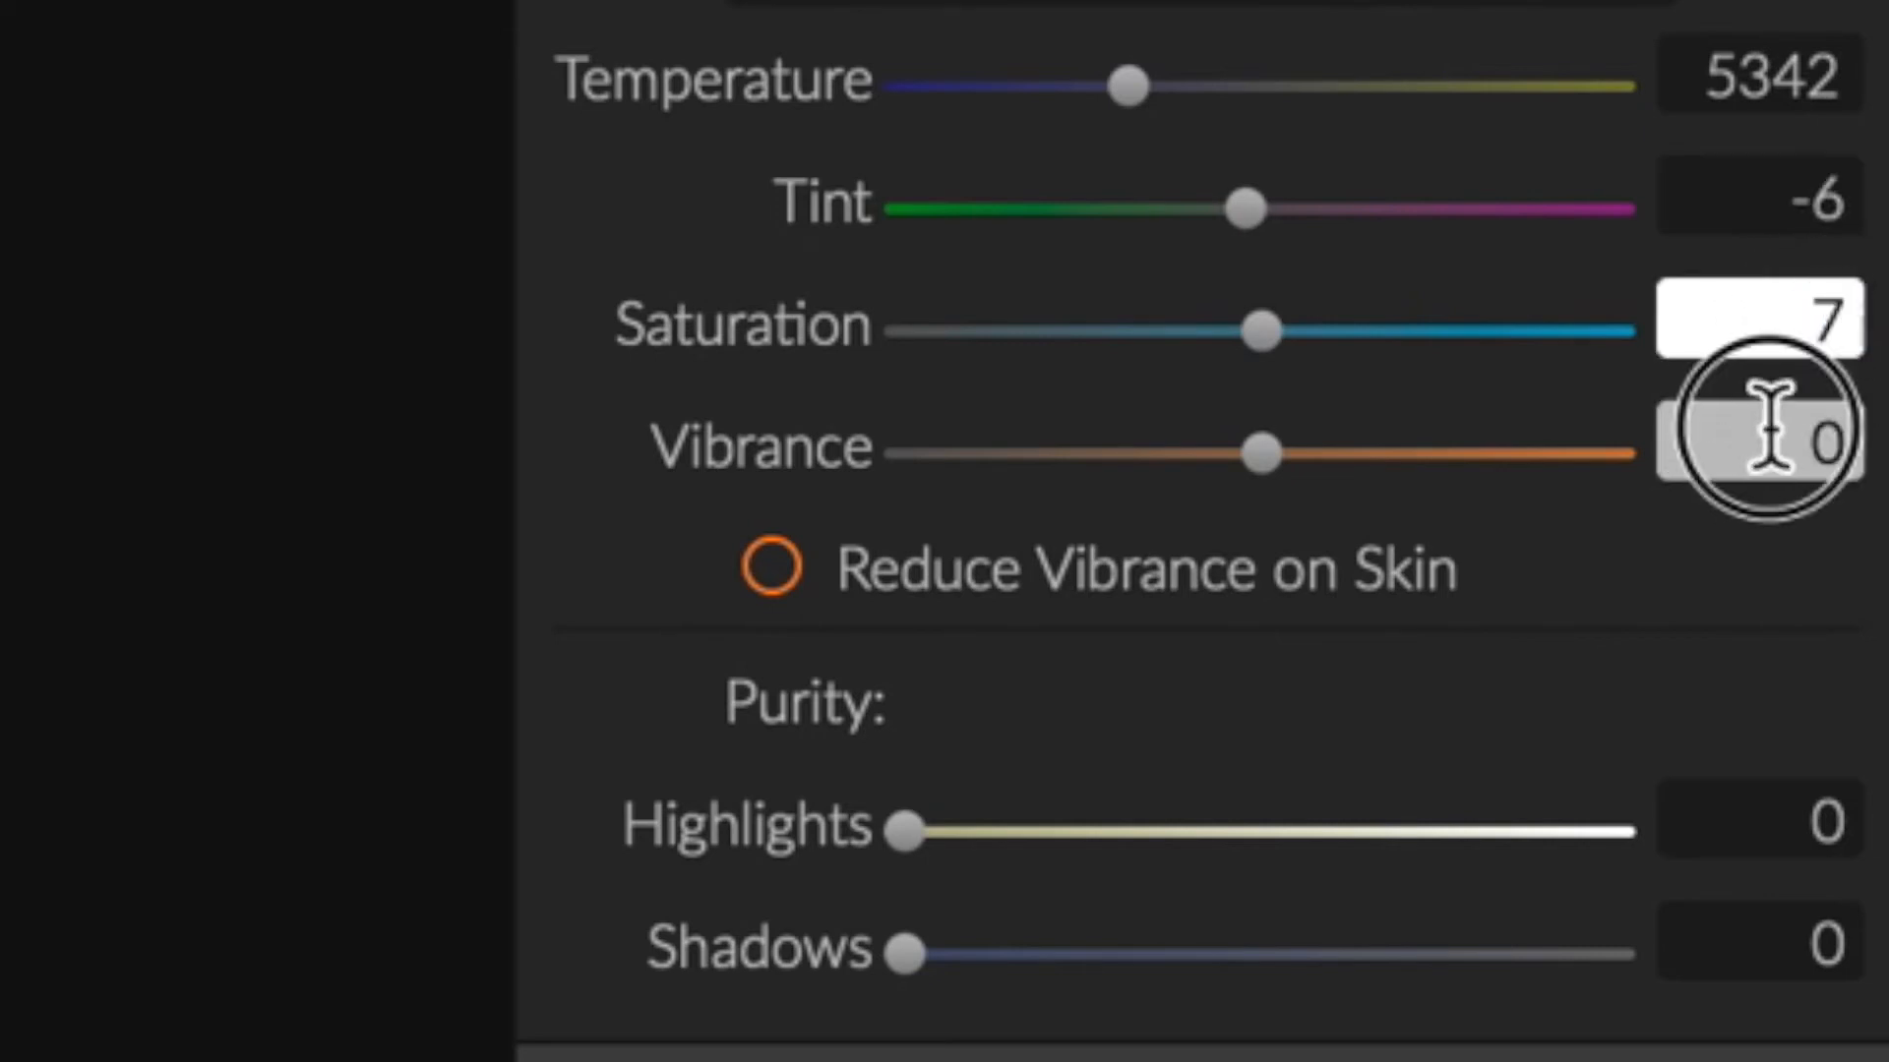
double_click(1729, 434)
text(14)
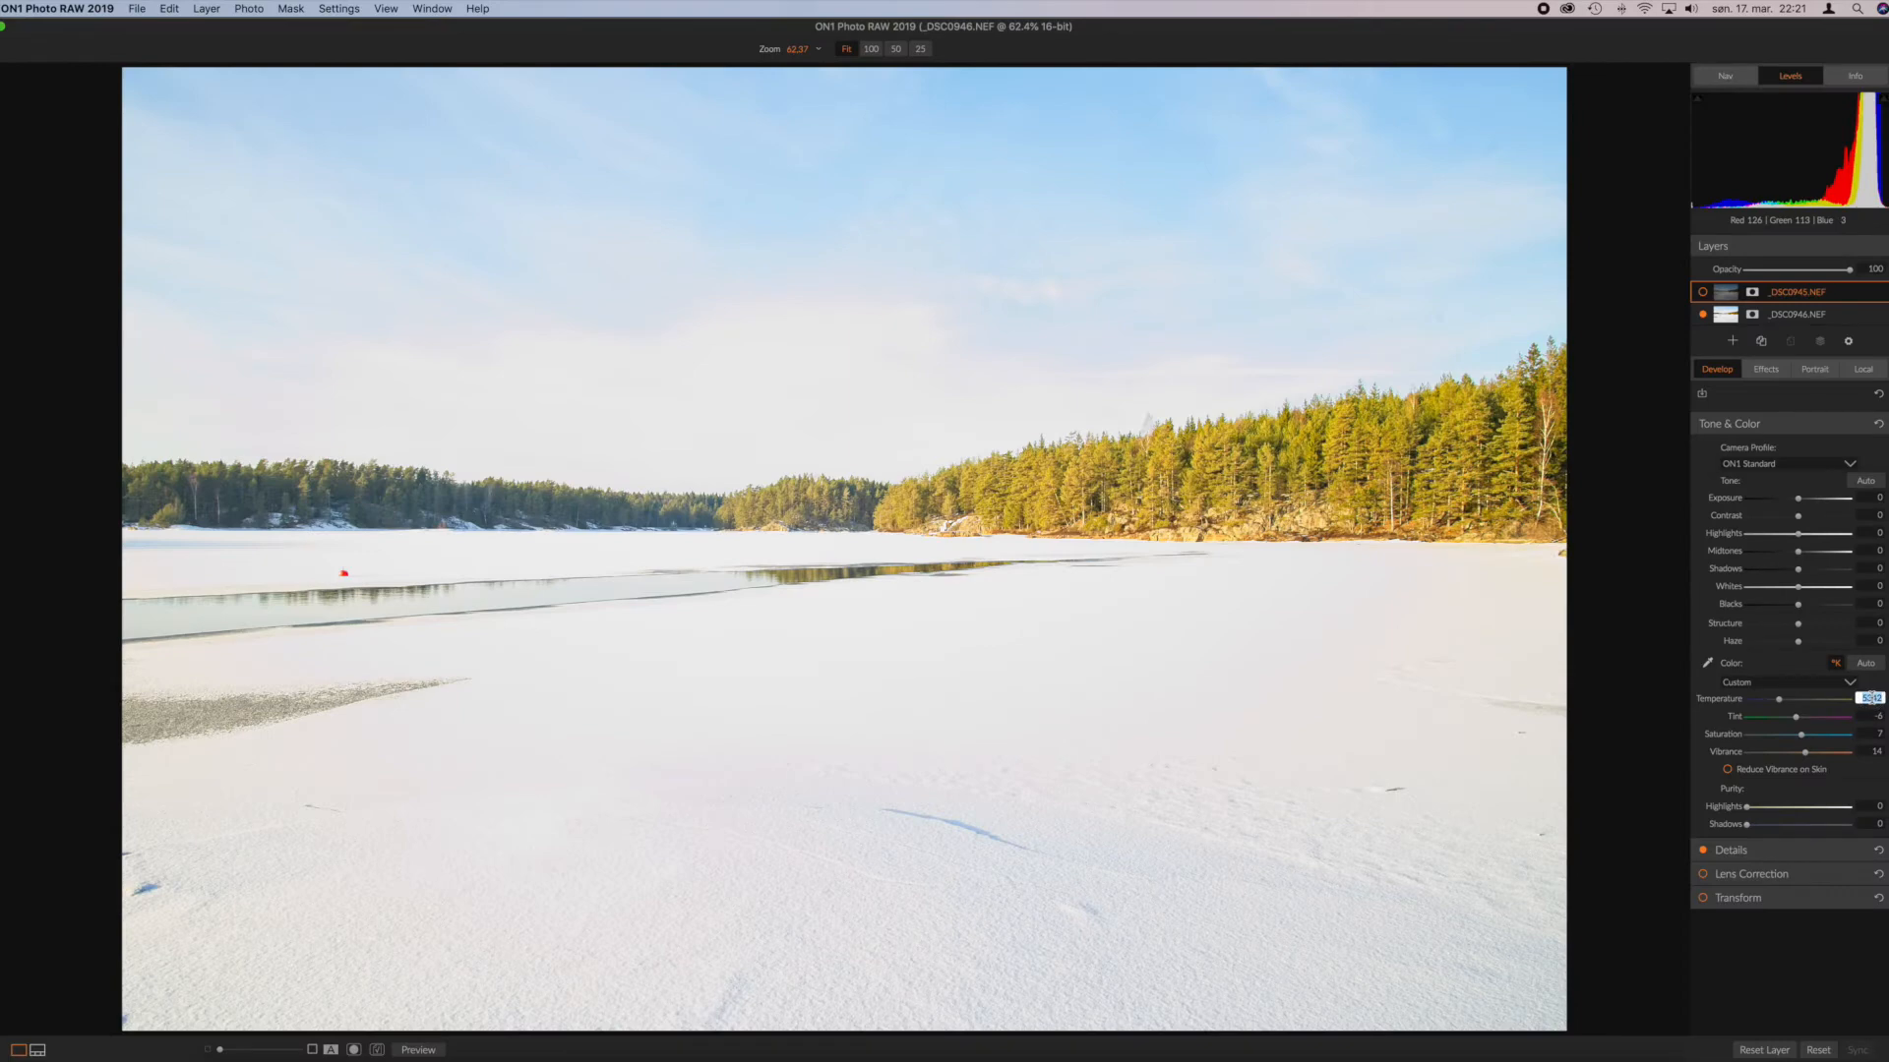
Step: Paste the copied Temperature of 5625 into the _DSC0945.NEF layer and make that layer visible
right_click(1783, 88)
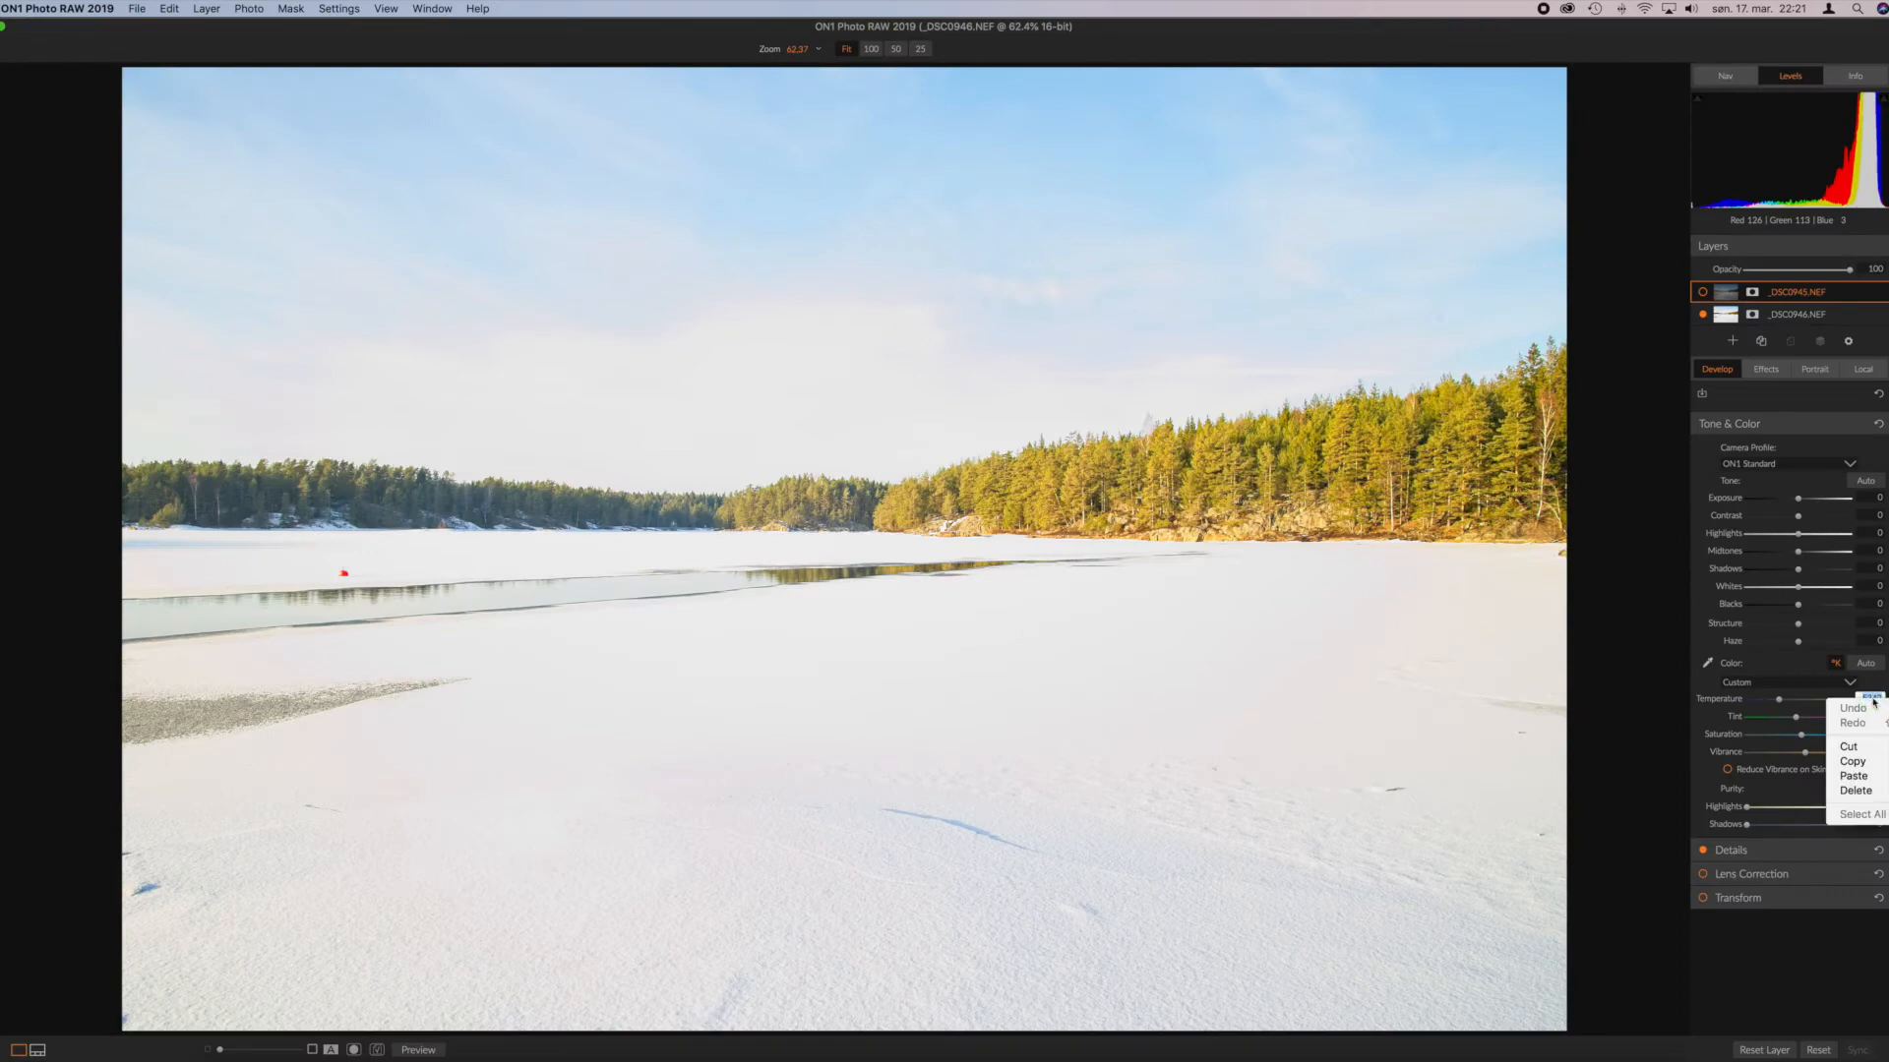
click(1872, 775)
key(Return)
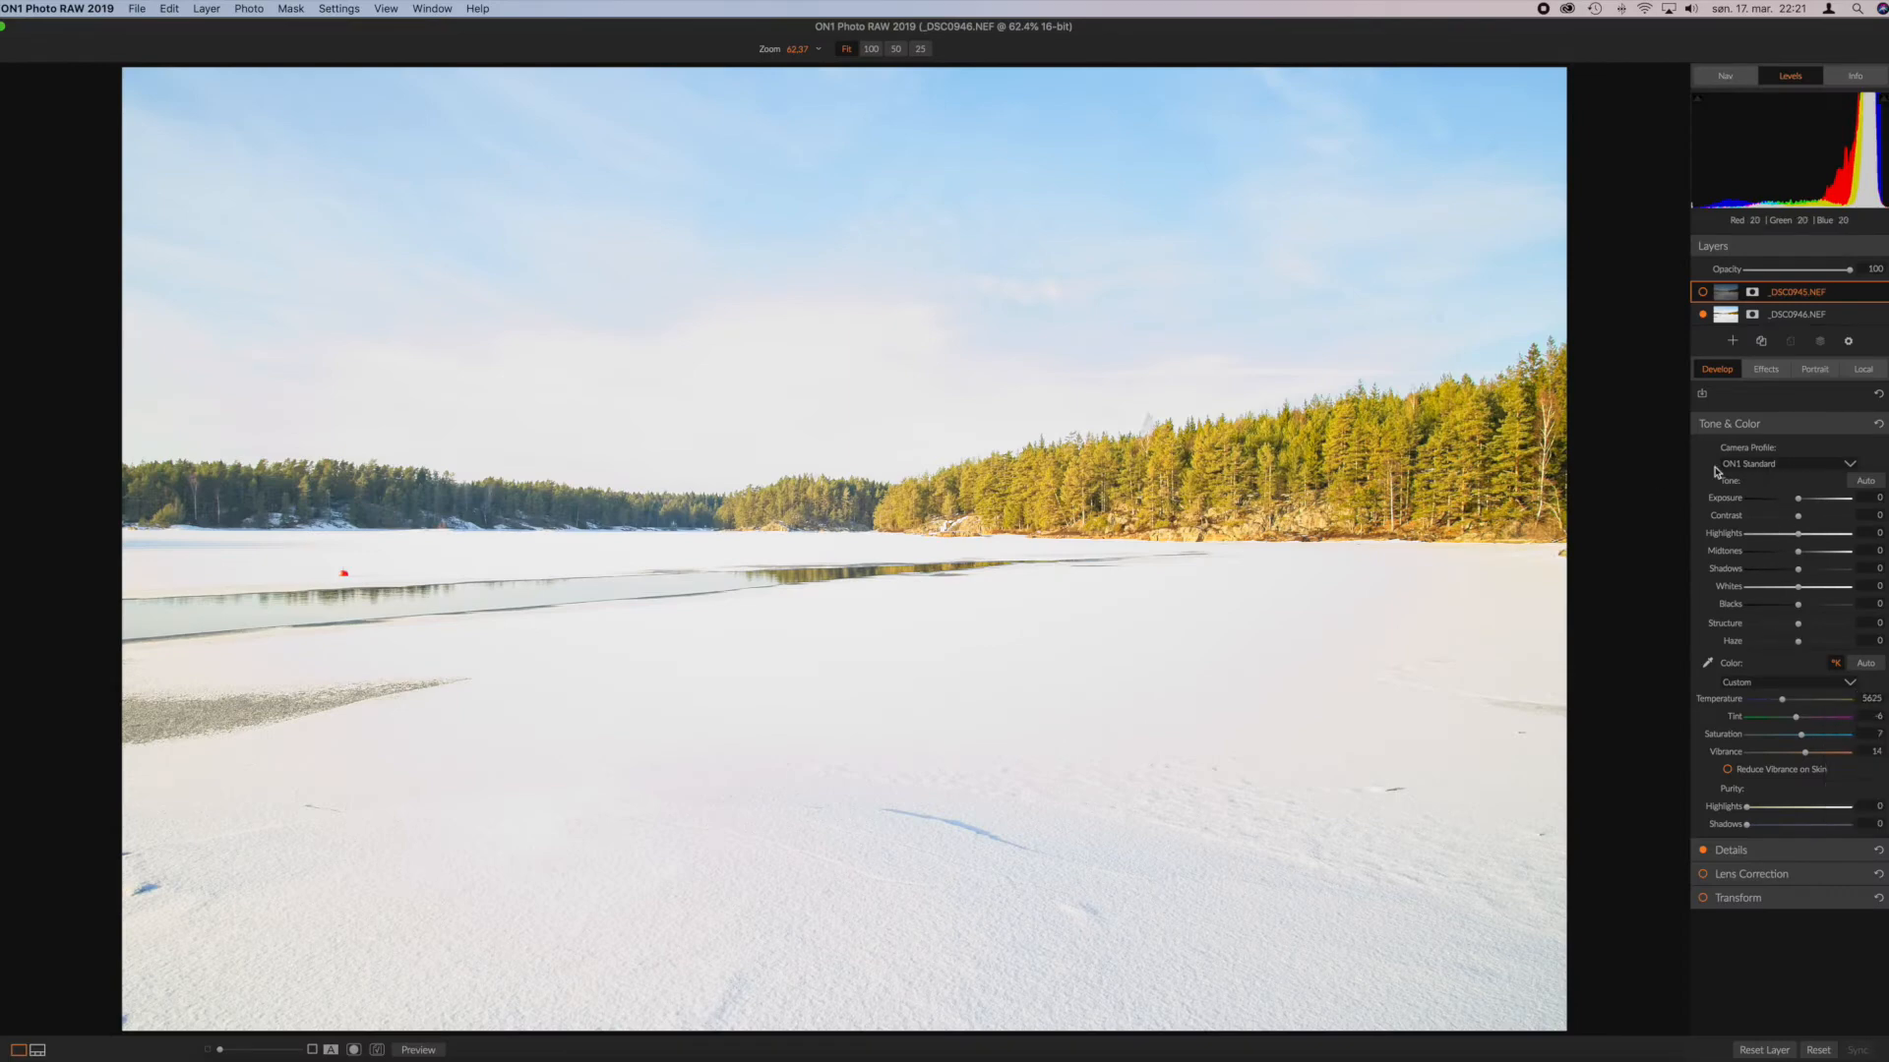
click(1703, 293)
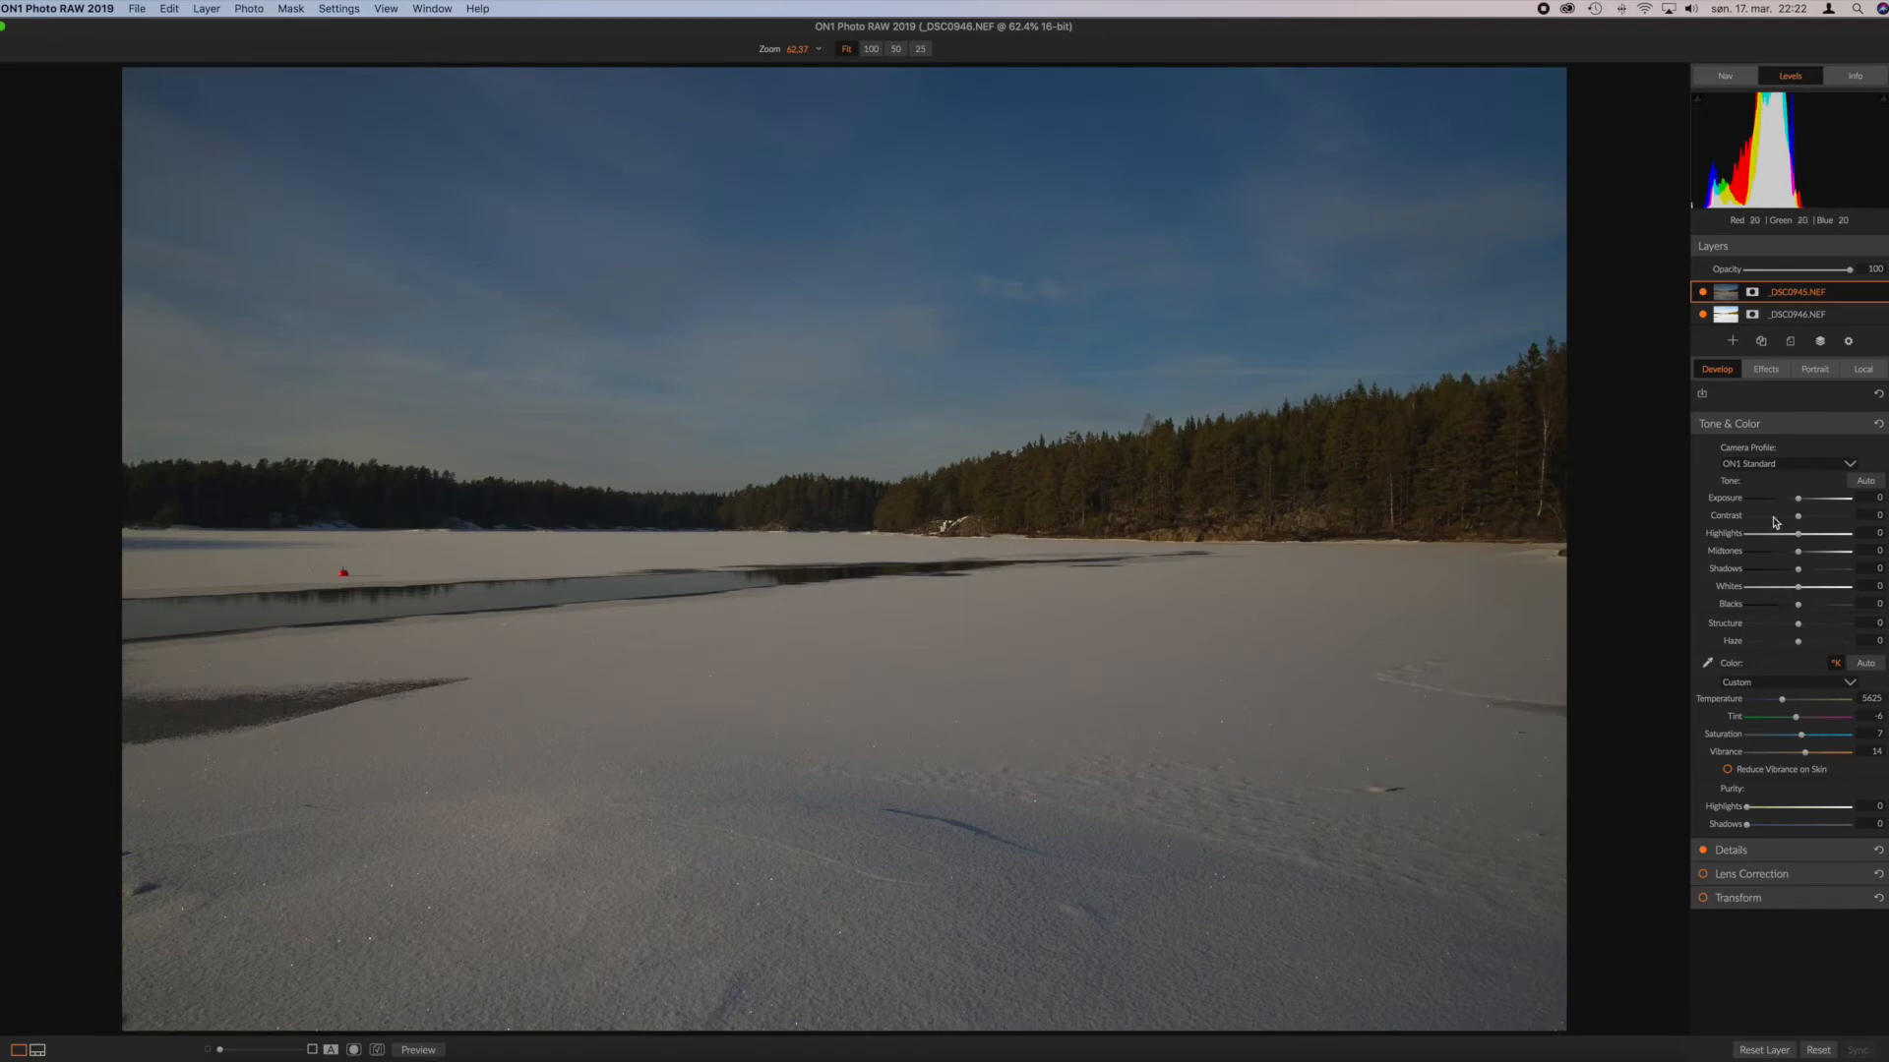
Step: Set the _DSC0945.NEF layer's Exposure to 0.95 and Whites to 69, keeping Highlights at 0
drag(1803, 539, 1815, 538)
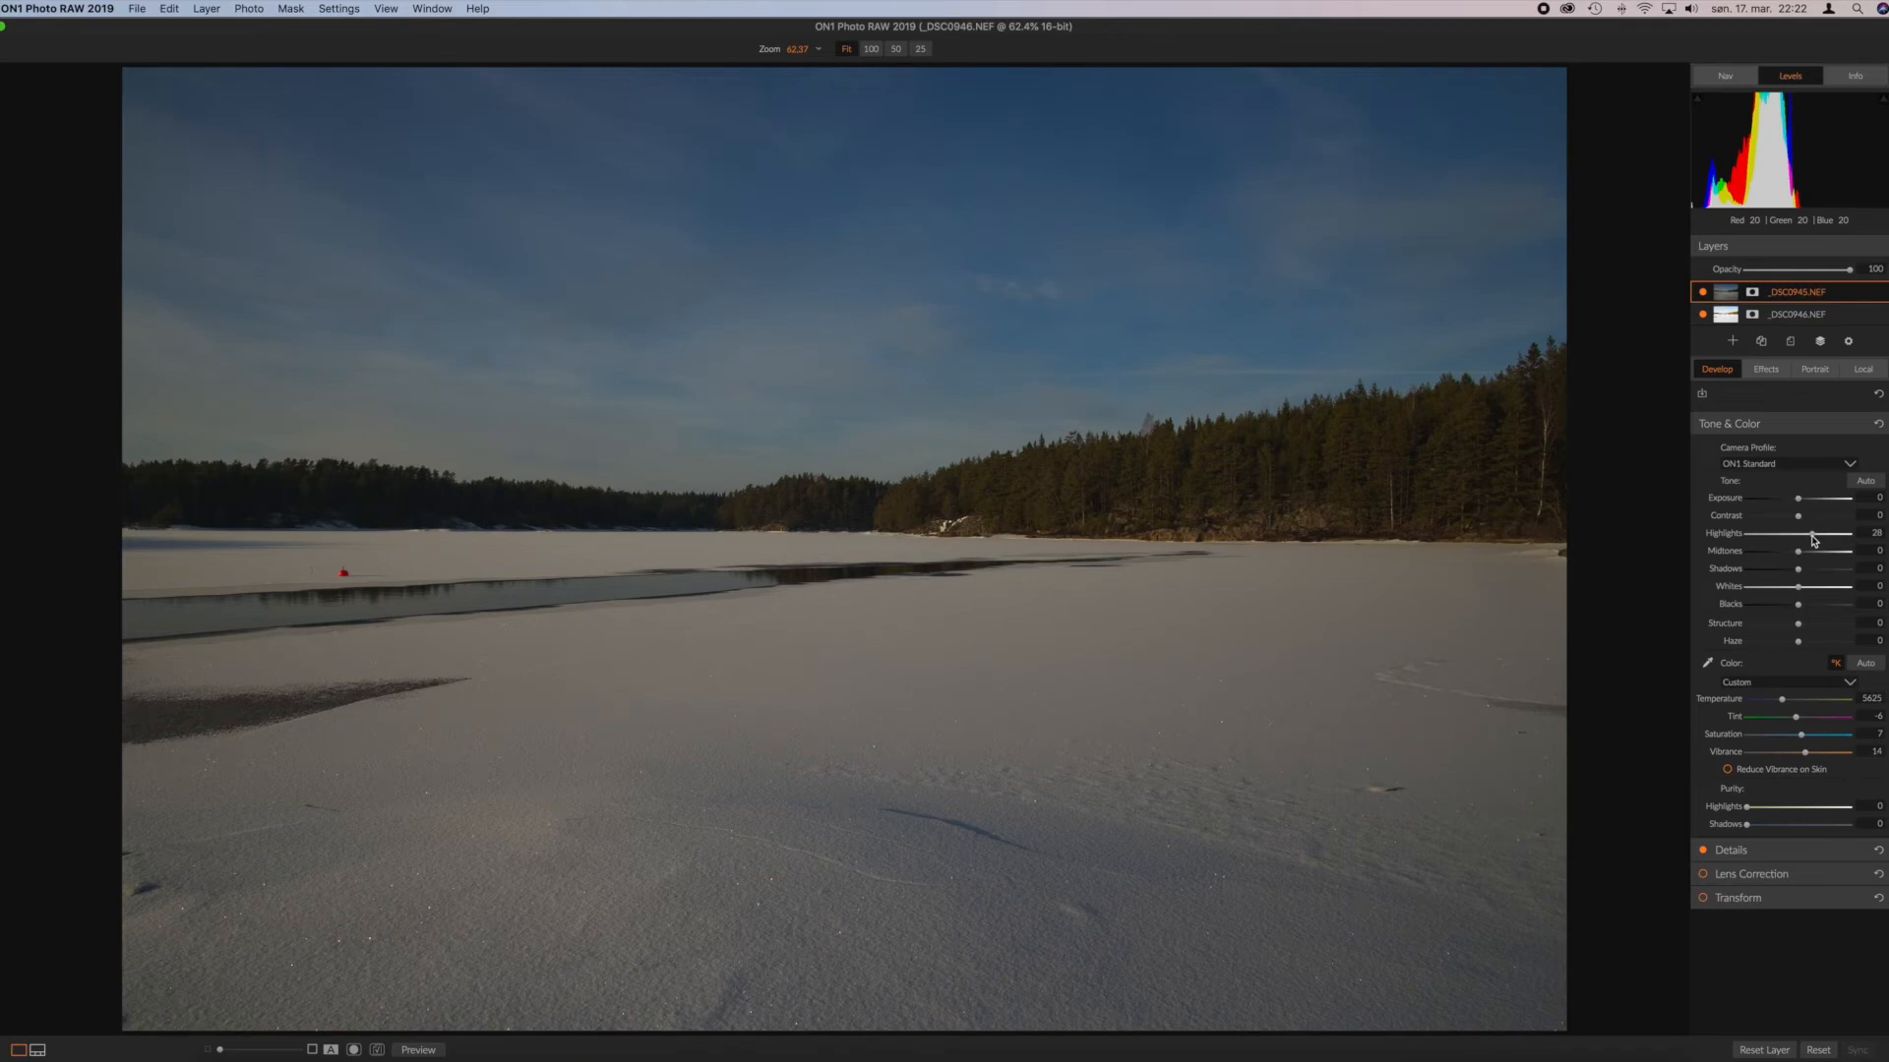
double_click(1725, 536)
drag(1802, 505, 1809, 502)
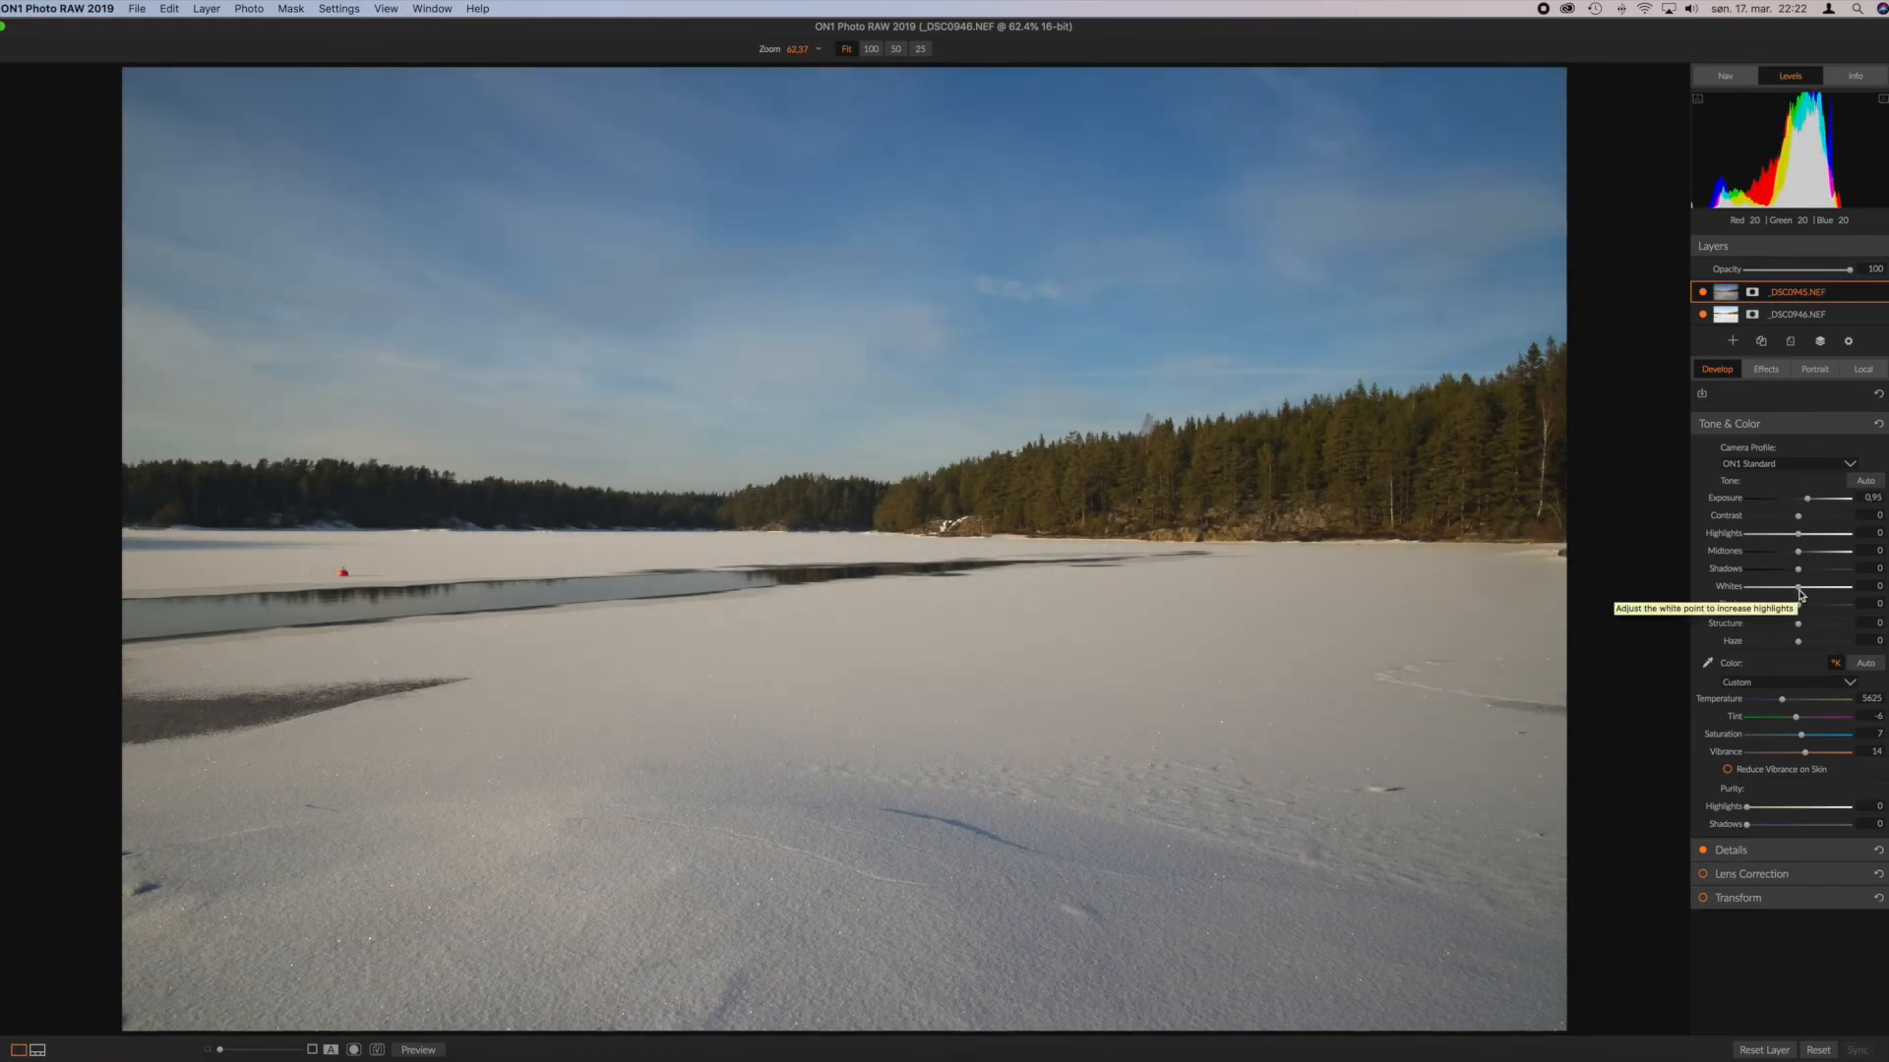
drag(1803, 590, 1811, 591)
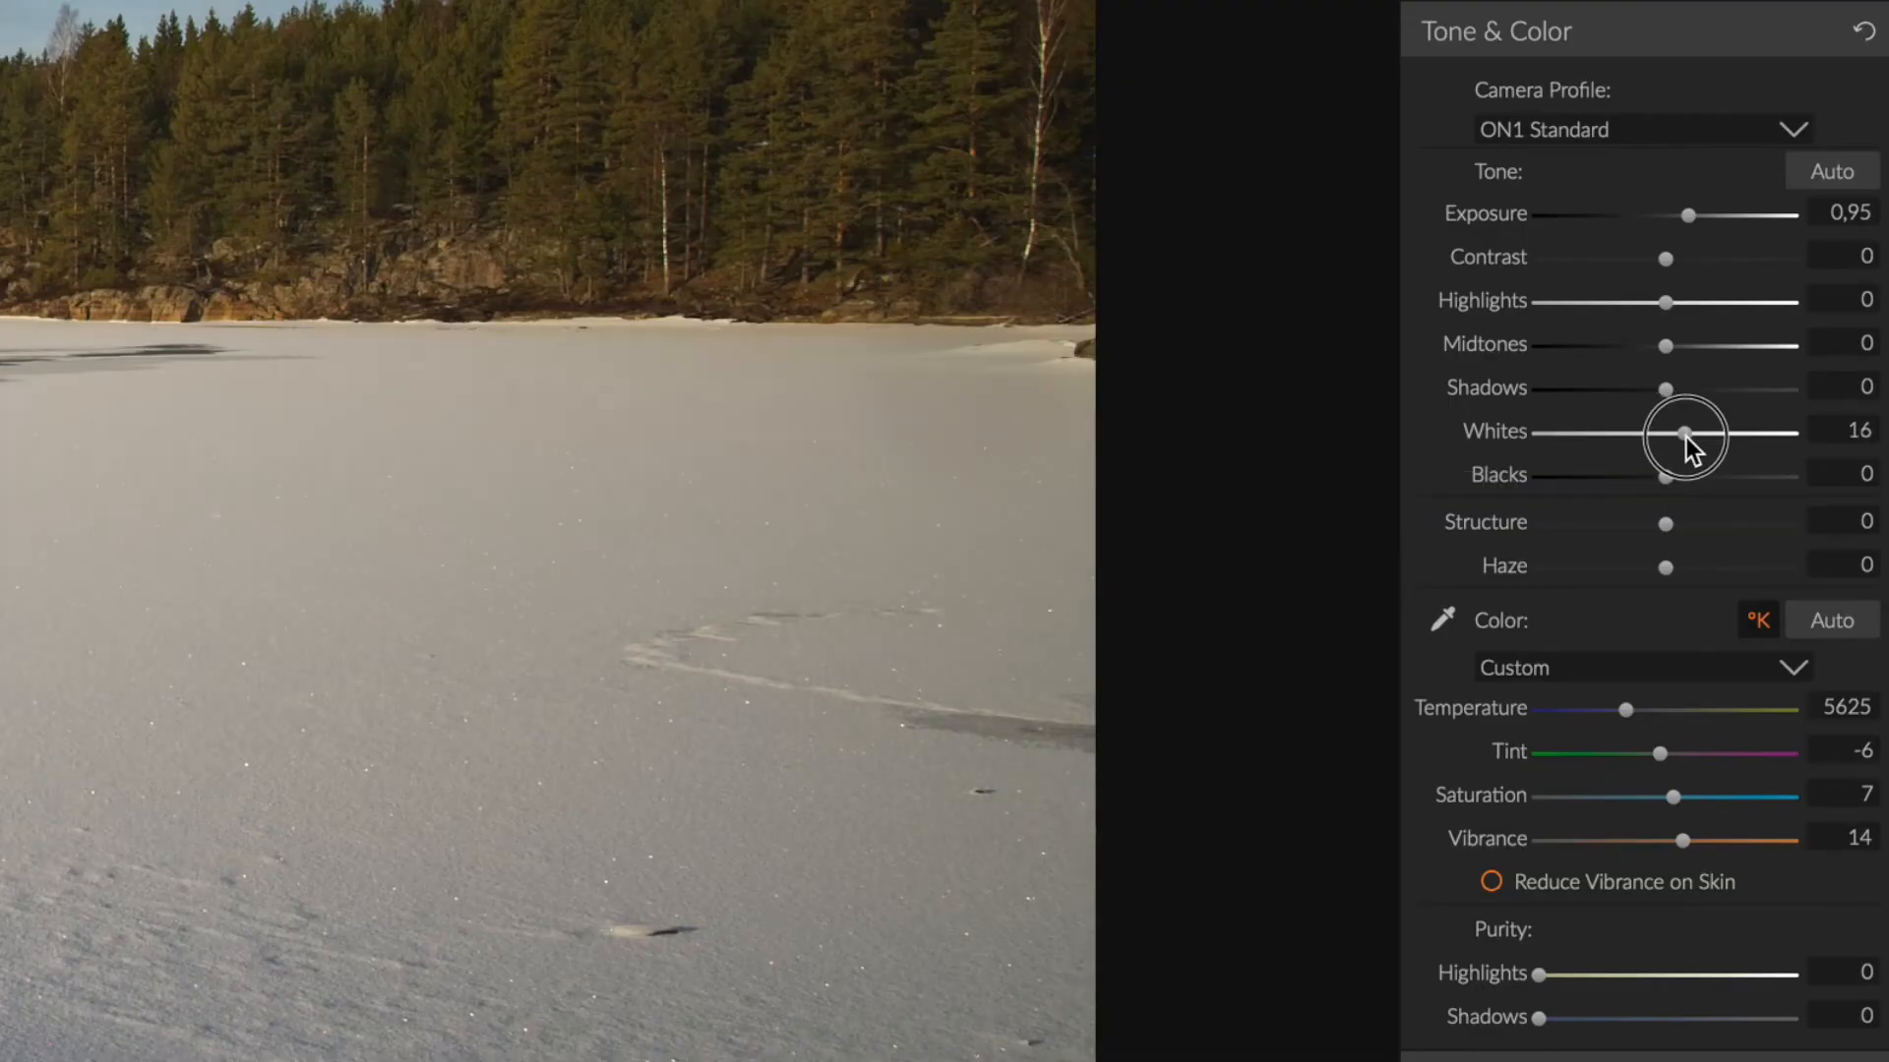
drag(1710, 446, 1751, 452)
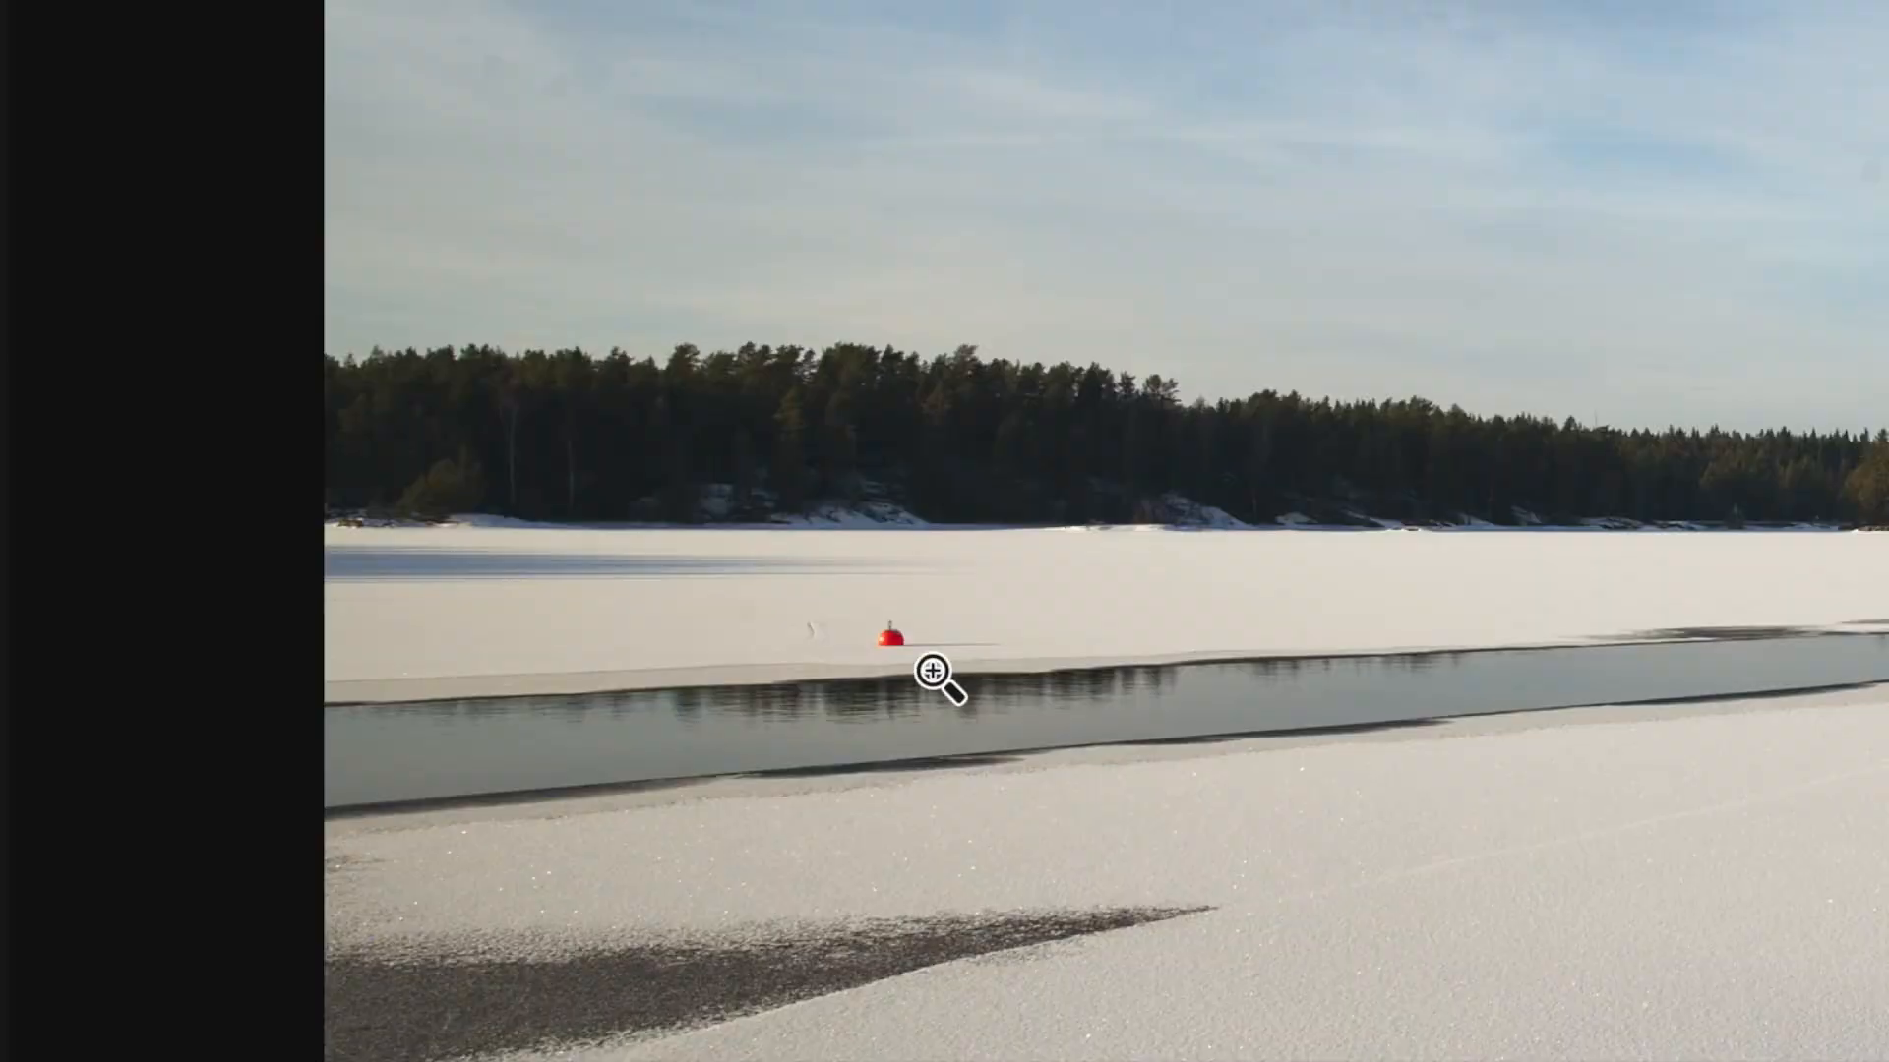
Step: Check the far shoreline at 100 percent and set the layer's Contrast to 13 and Shadows to 12
scroll(1046, 479, up, 2)
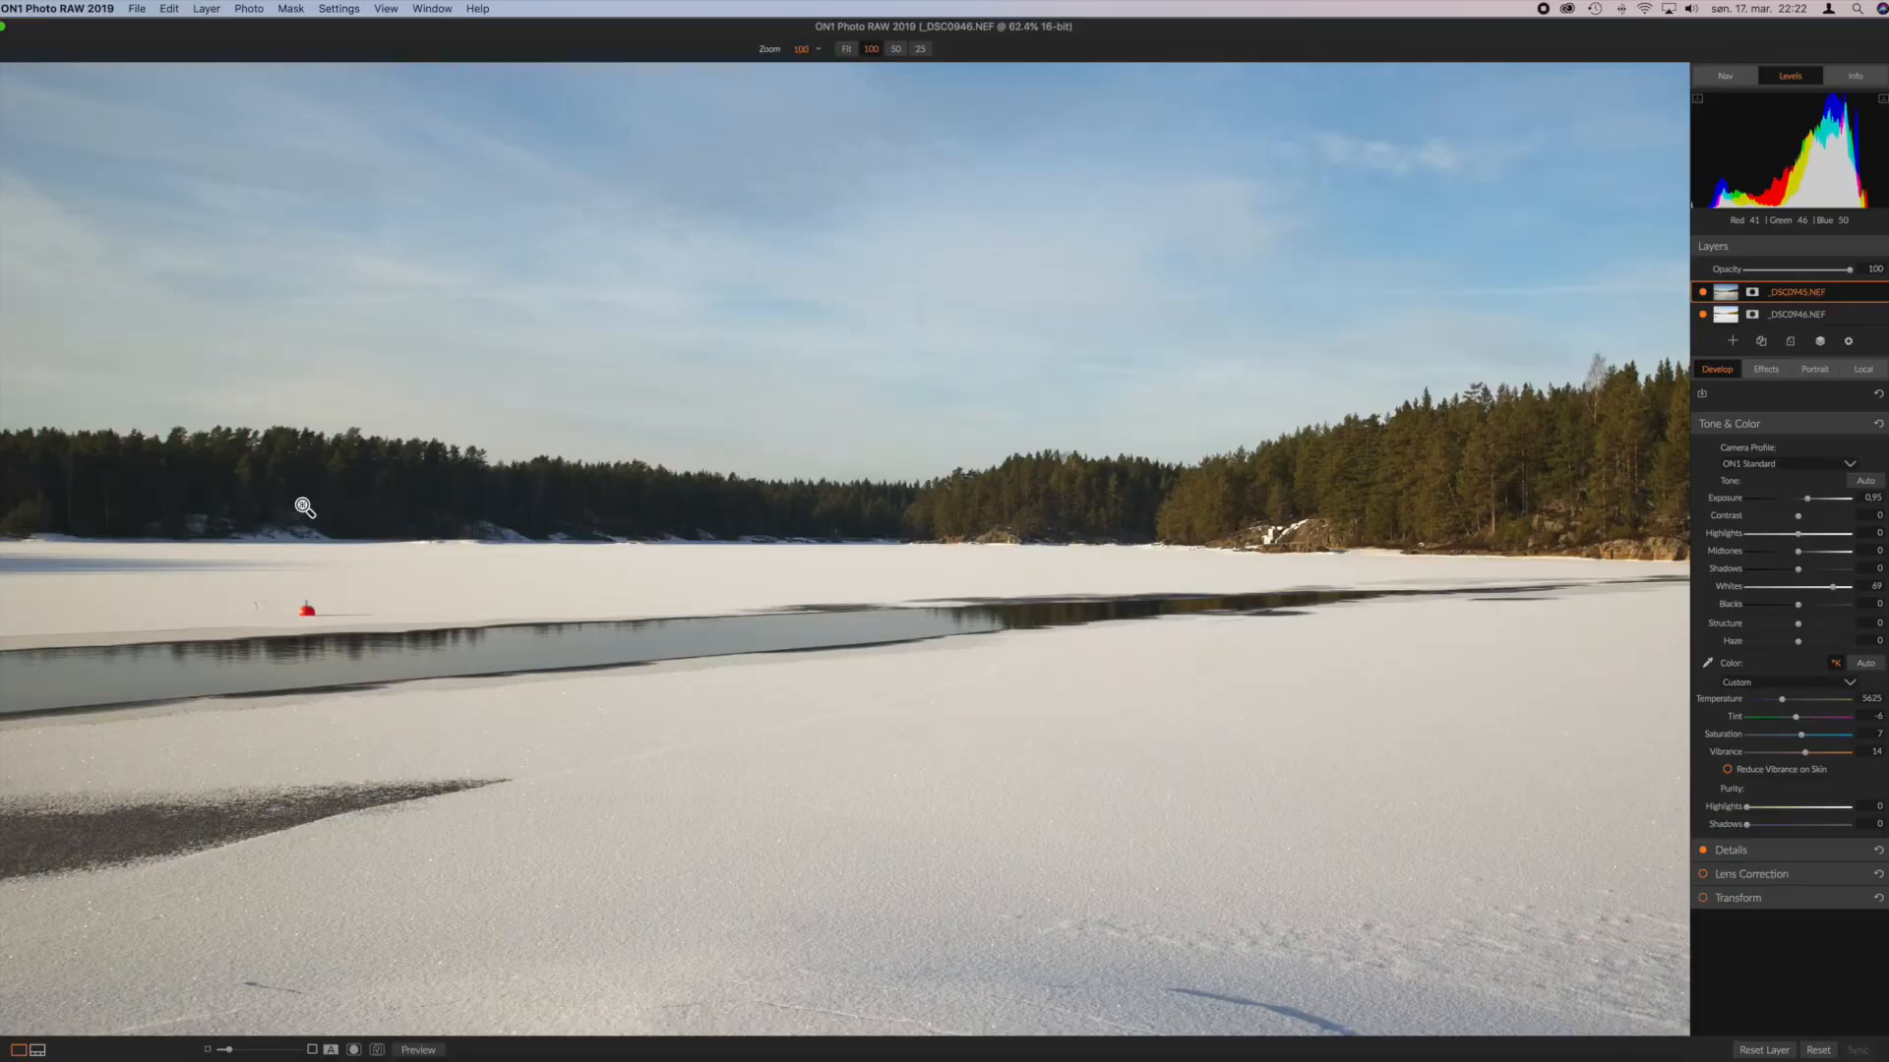
click(794, 471)
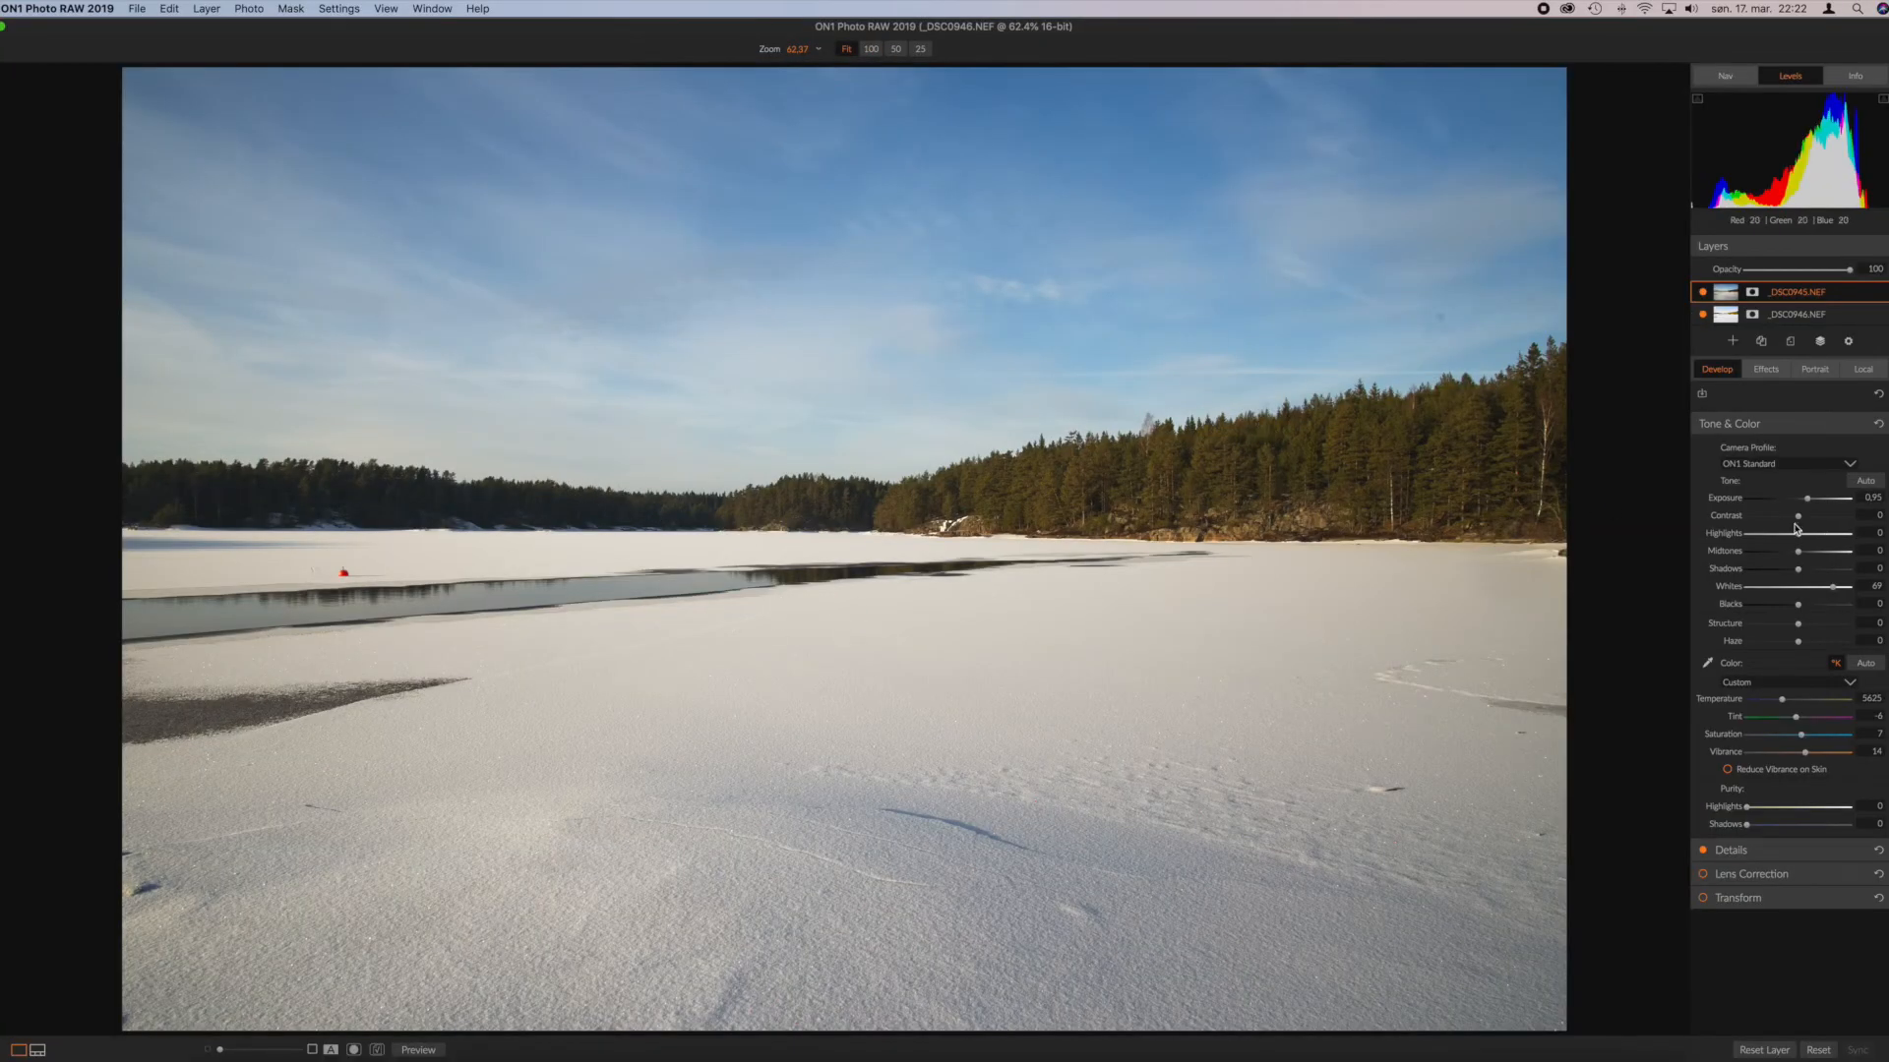
drag(1800, 516, 1805, 576)
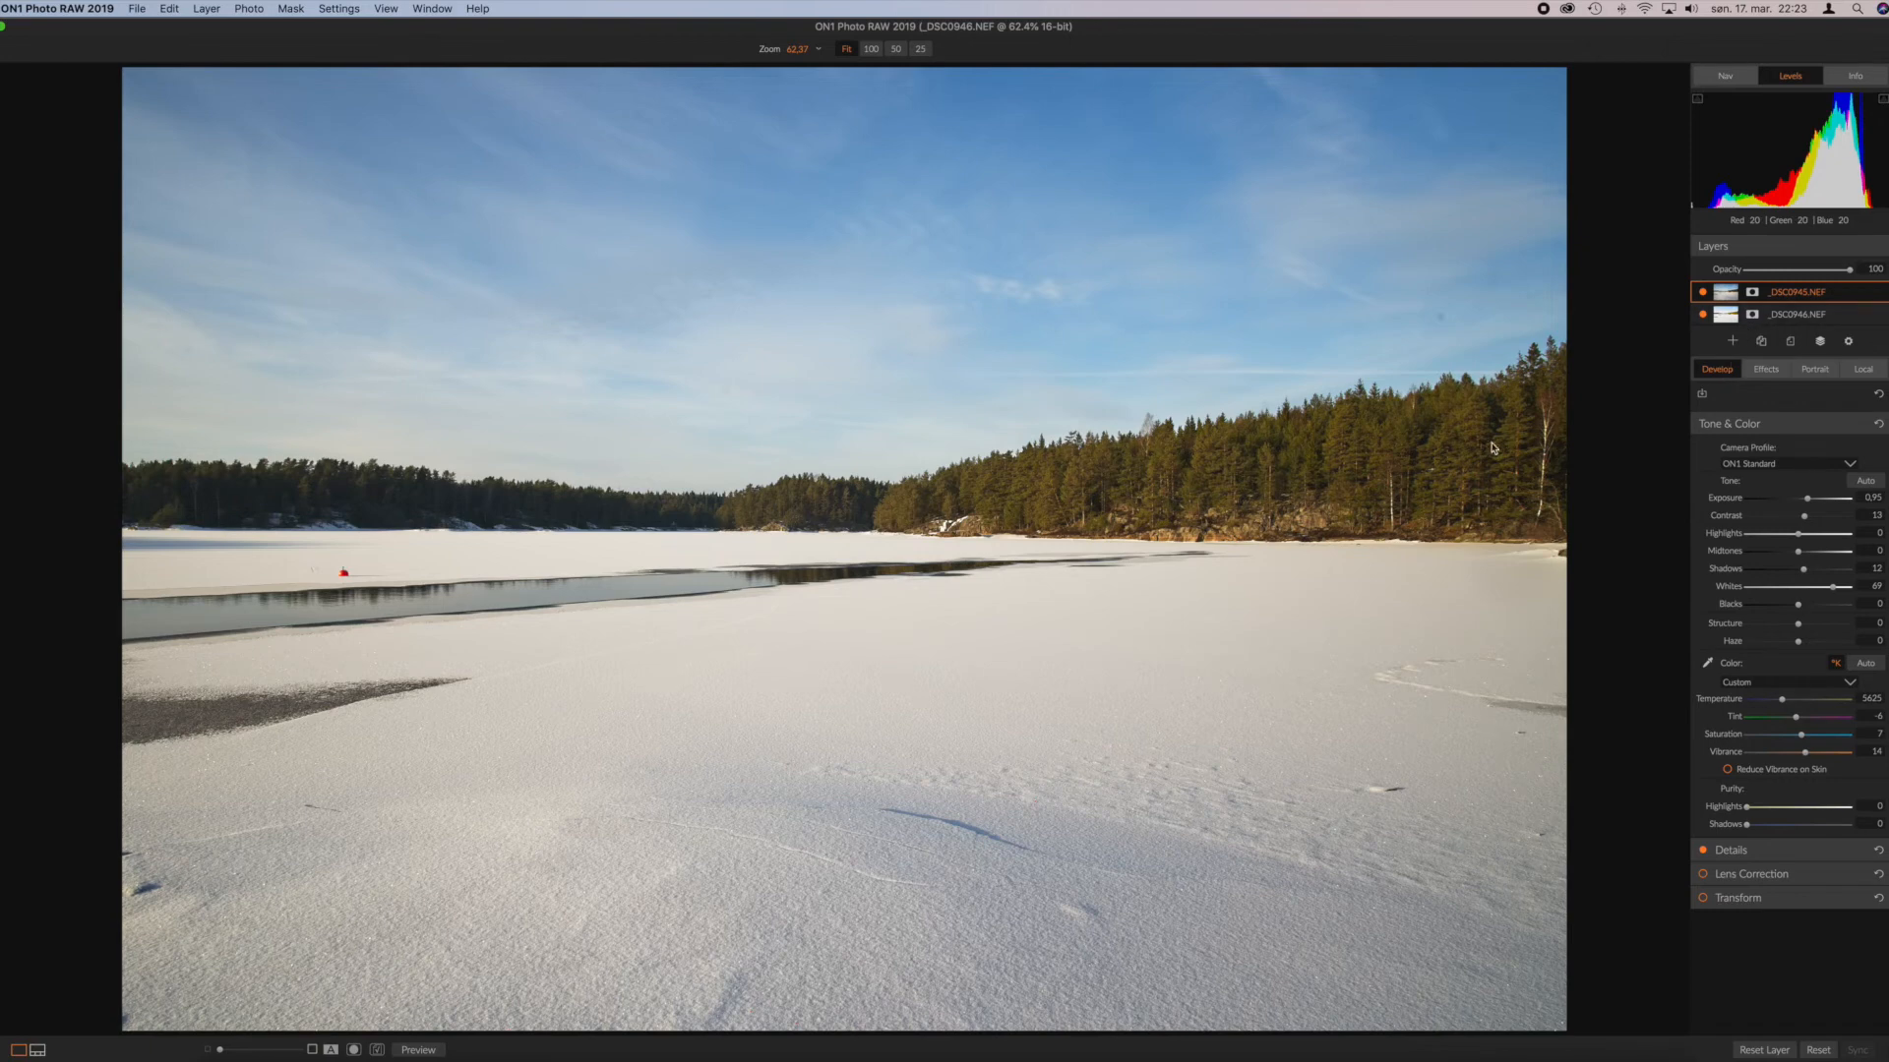
Step: Open the _DSC0945.NEF layer's mask and paint out the forest along the shore with a larger brush at opacity 72
click(1752, 292)
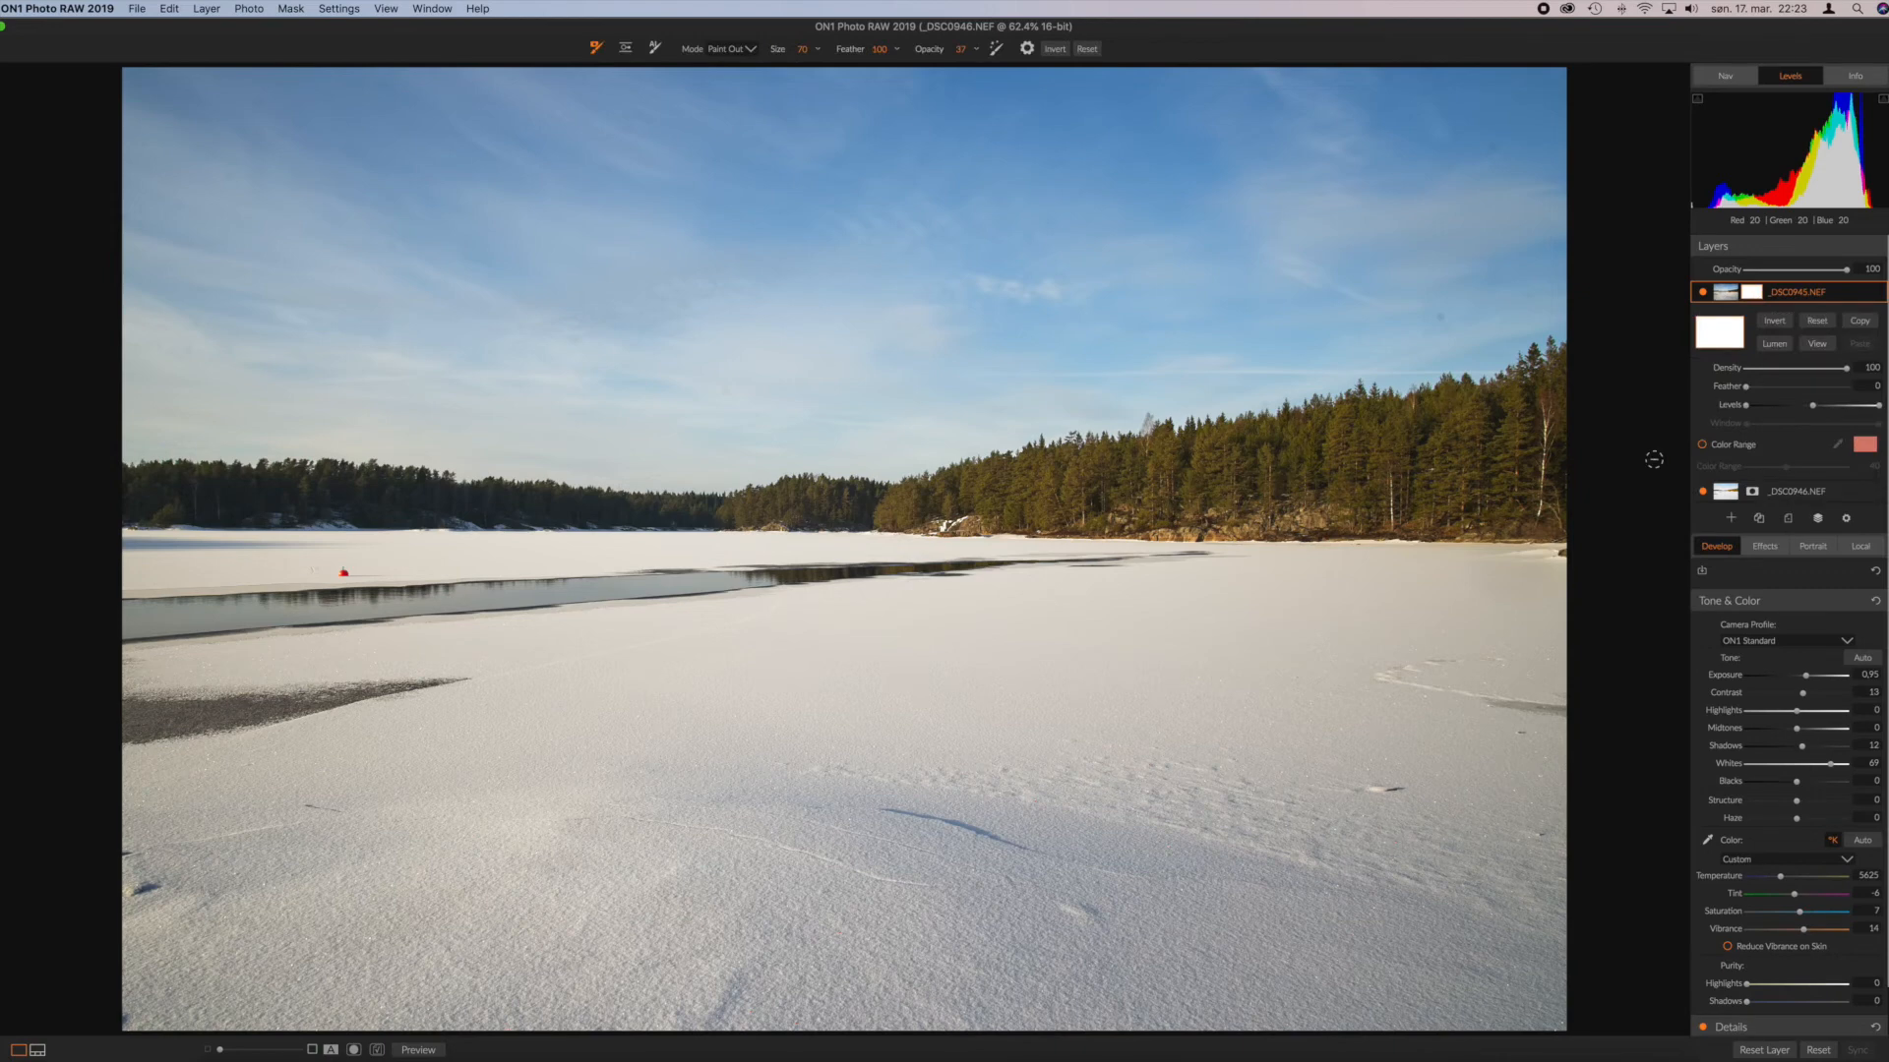
key(bracketright)
key(bracketright)
drag(927, 51, 969, 54)
key(bracketright)
key(bracketright)
key(bracketright)
key(bracketright)
key(bracketright)
key(bracketright)
mouse_move(1535, 452)
mouse_down()
mouse_move(983, 490)
mouse_move(944, 463)
mouse_move(892, 498)
mouse_move(773, 486)
mouse_move(659, 513)
mouse_move(373, 481)
mouse_move(37, 497)
mouse_up()
Step: Refine the painted-out treeline on the mask with varying brush sizes, ending with size 250
key(bracketleft)
key(bracketleft)
key(bracketleft)
key(bracketleft)
key(bracketleft)
key(bracketleft)
key(bracketleft)
key(bracketleft)
key(bracketleft)
key(bracketleft)
key(bracketleft)
key(bracketright)
key(])
key(])
key(])
key(])
key(])
key(])
key(])
key(])
key(])
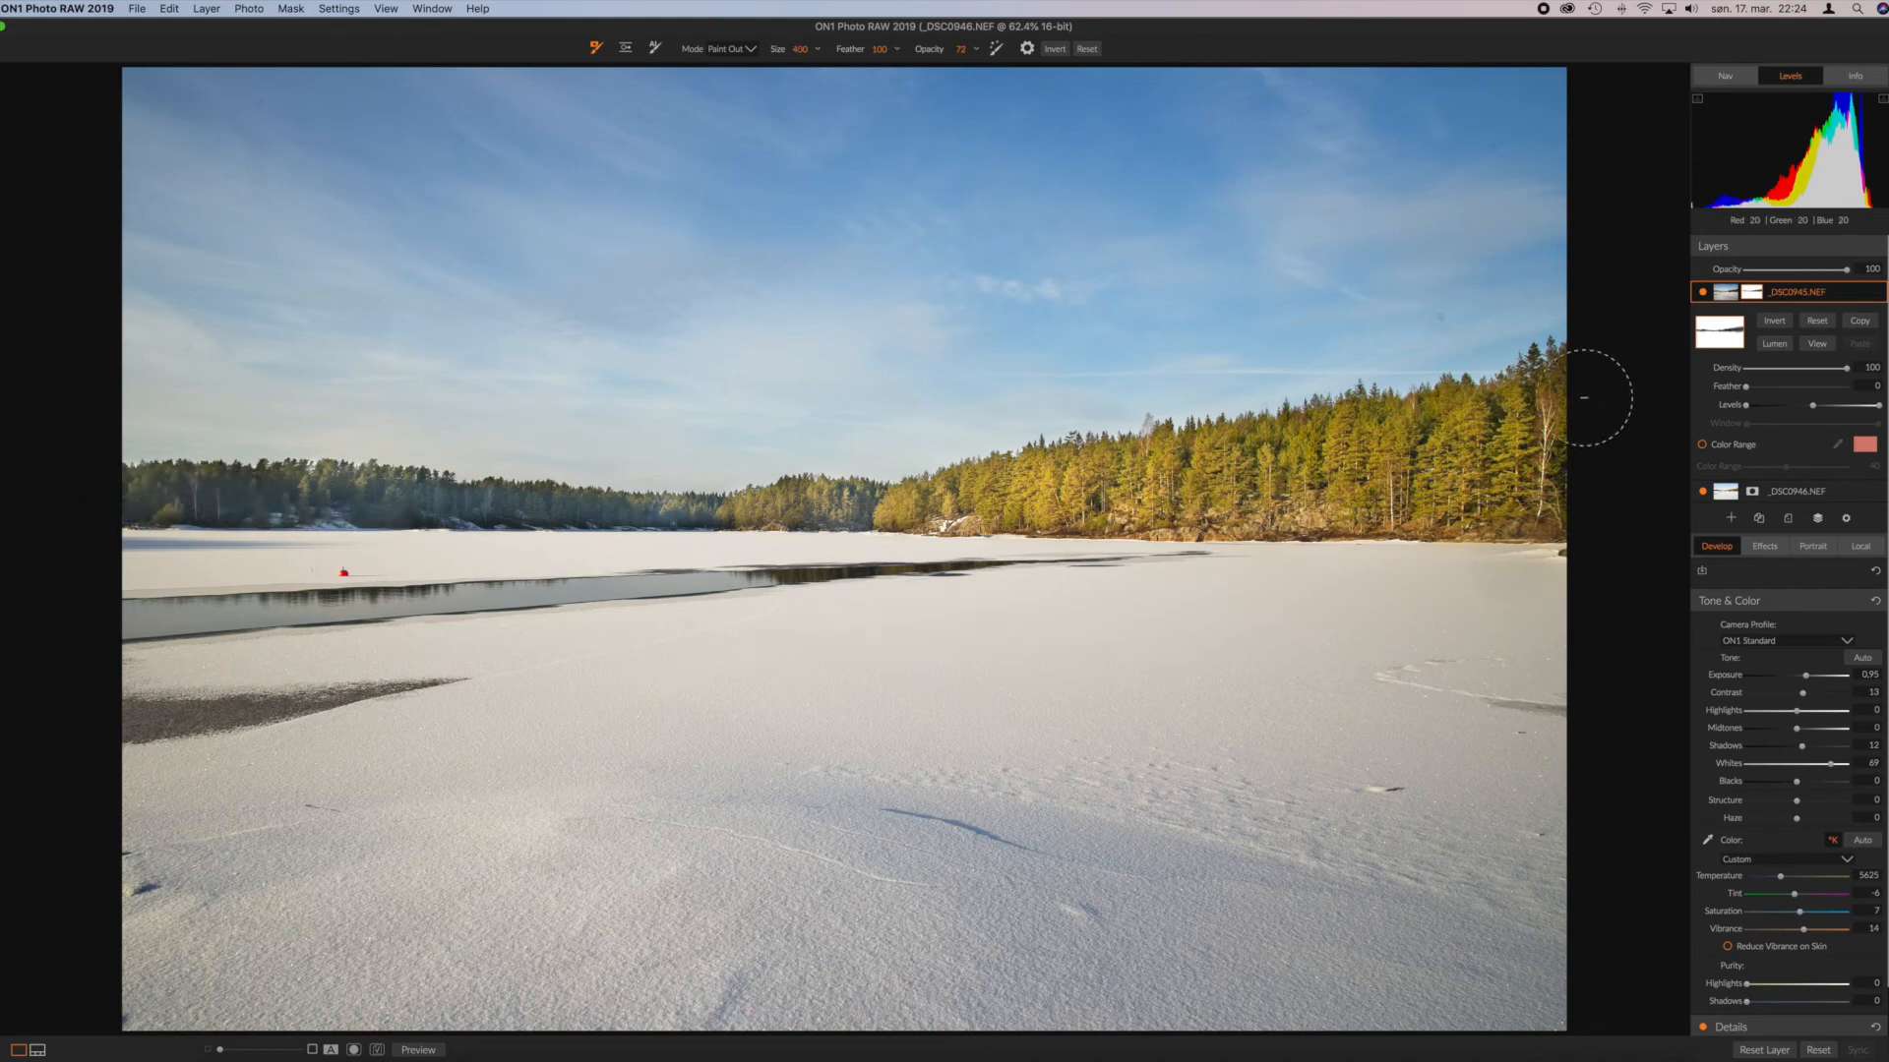
key([)
key([)
key([)
key([)
key([)
key([)
key([)
scroll(1789, 624, down, 1)
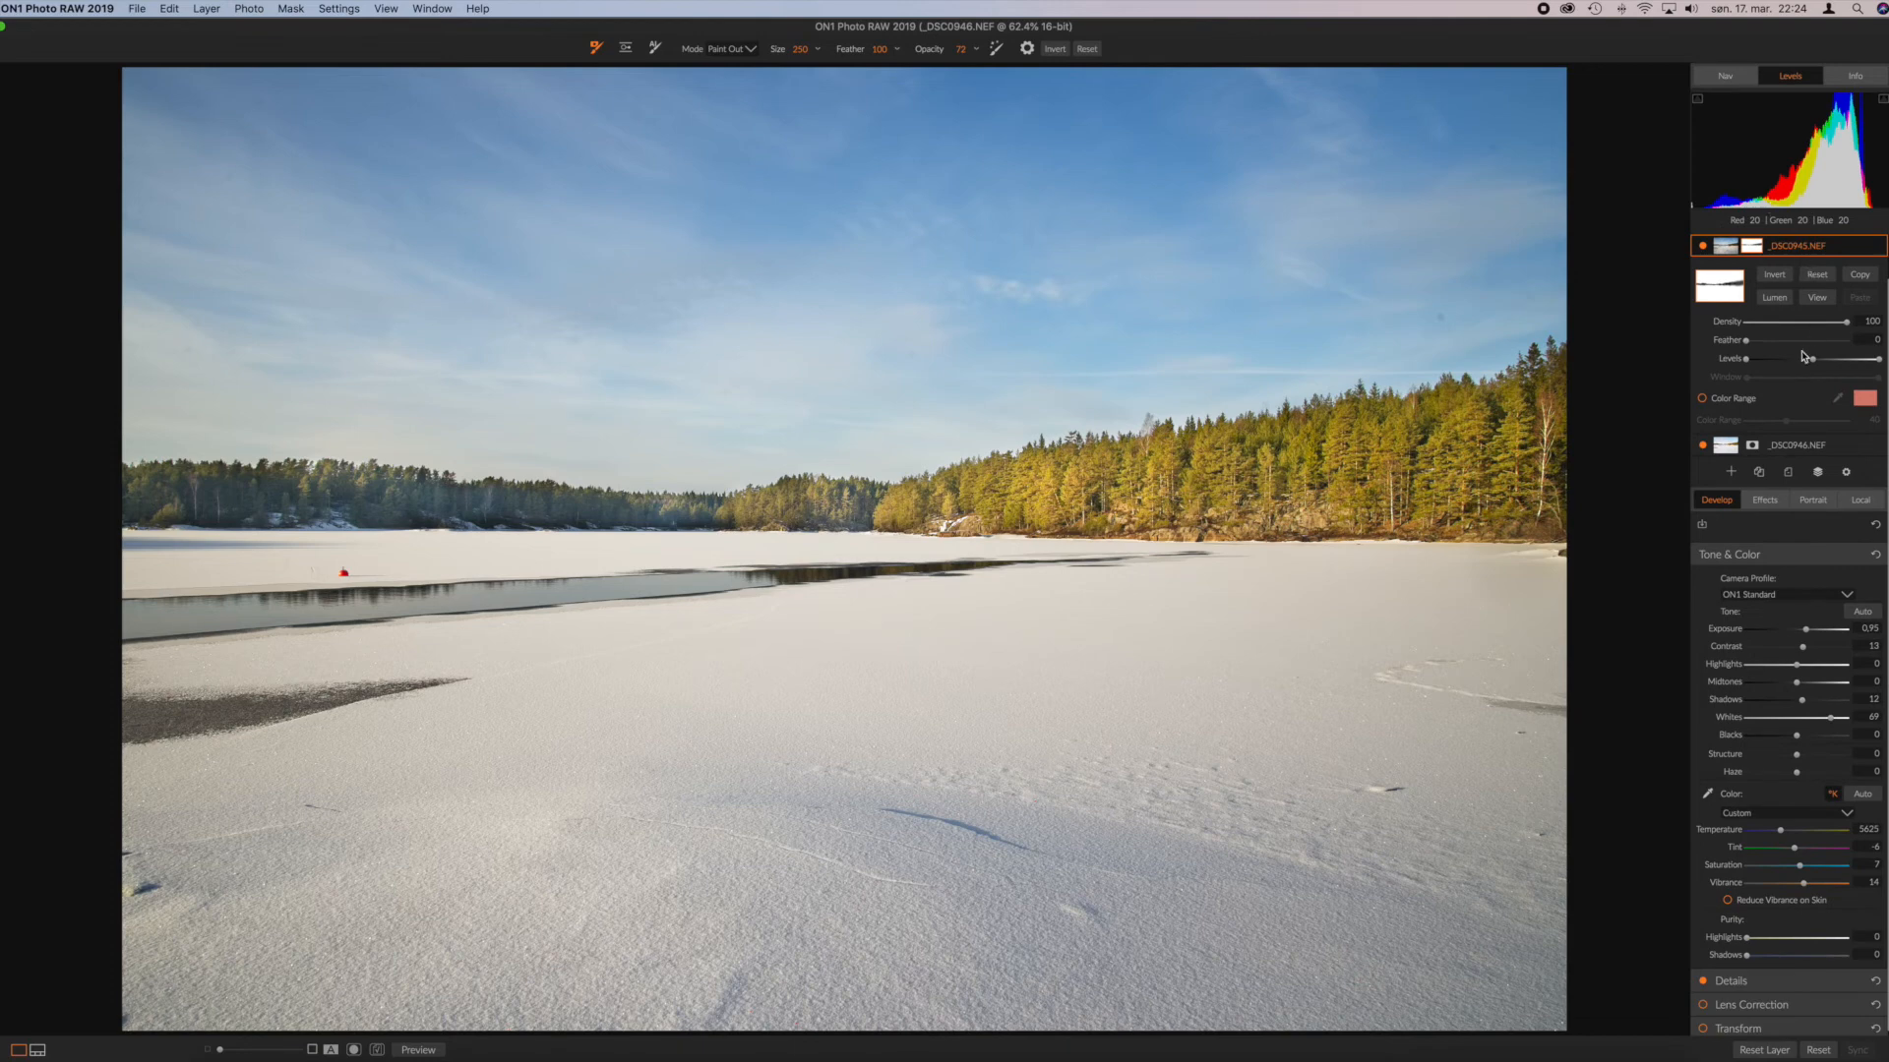
scroll(1807, 356, up, 1)
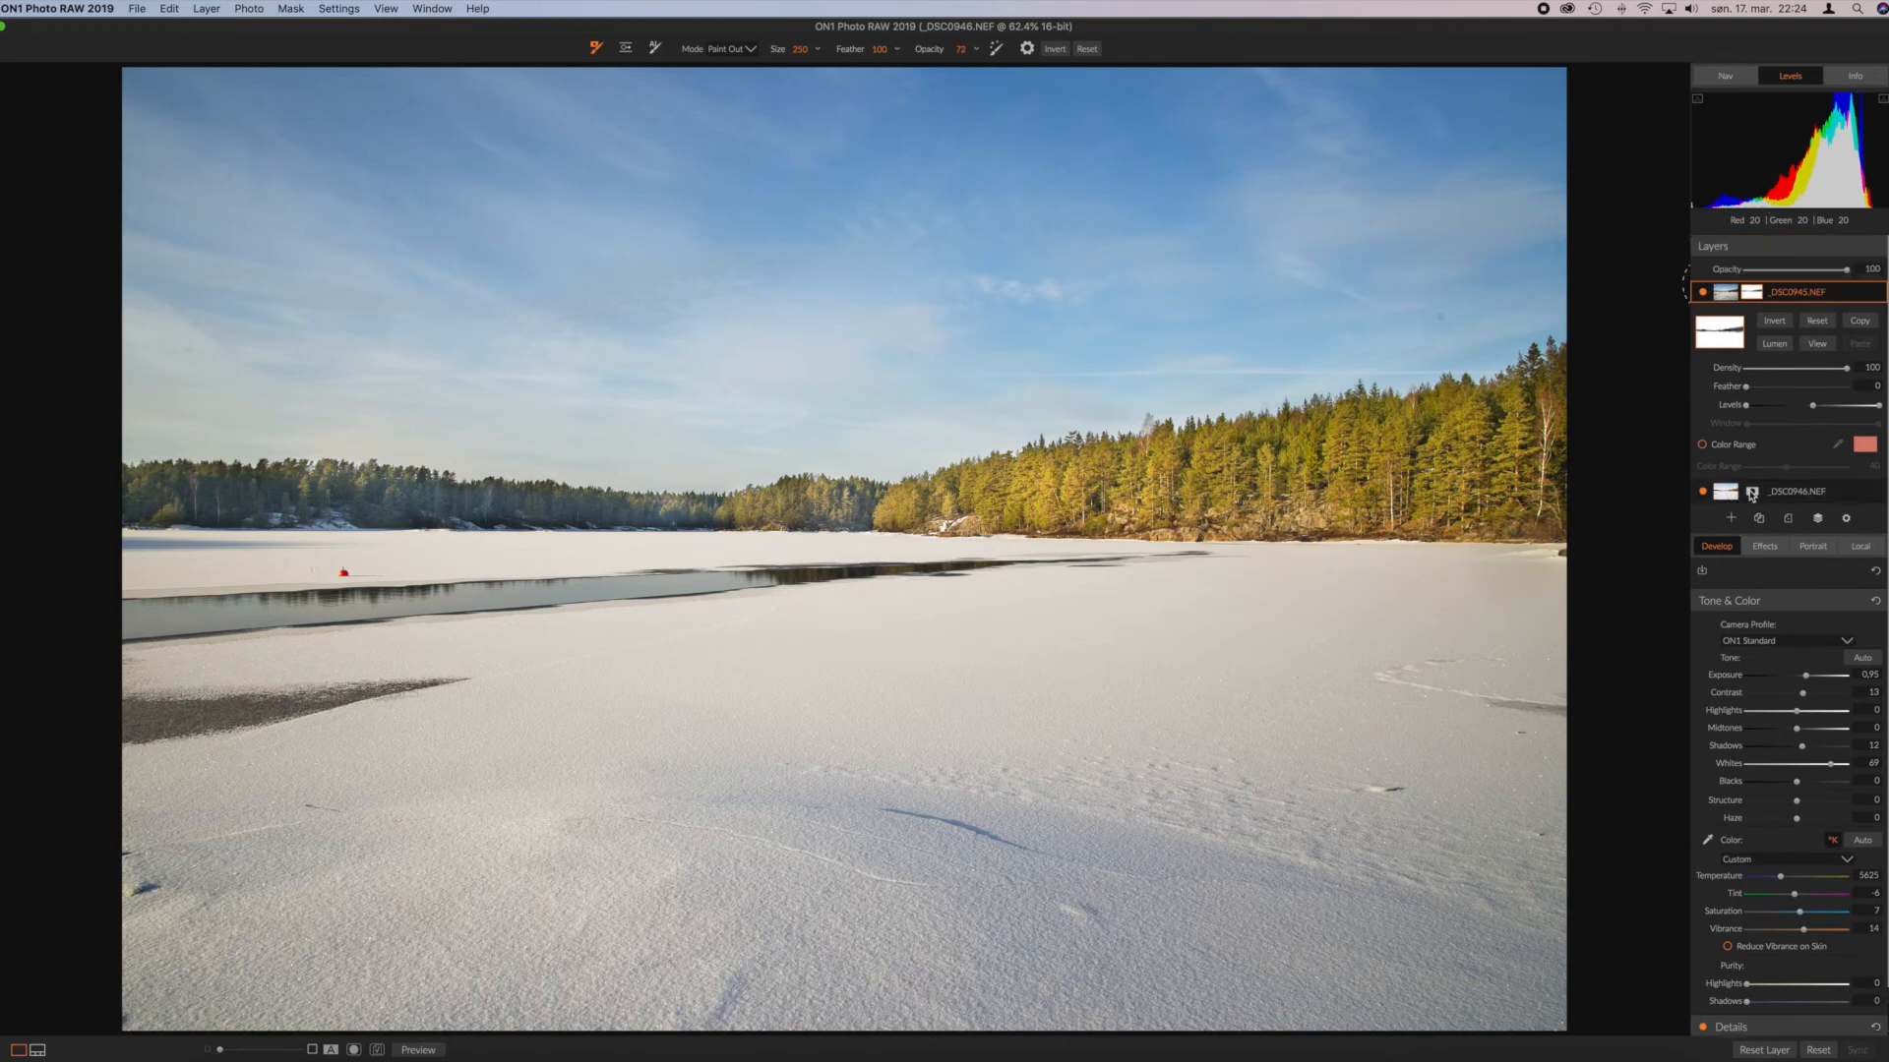
Step: Lower the _DSC0946.NEF layer's Exposure to -0.8 and readjust its Blacks and Haze
click(1842, 504)
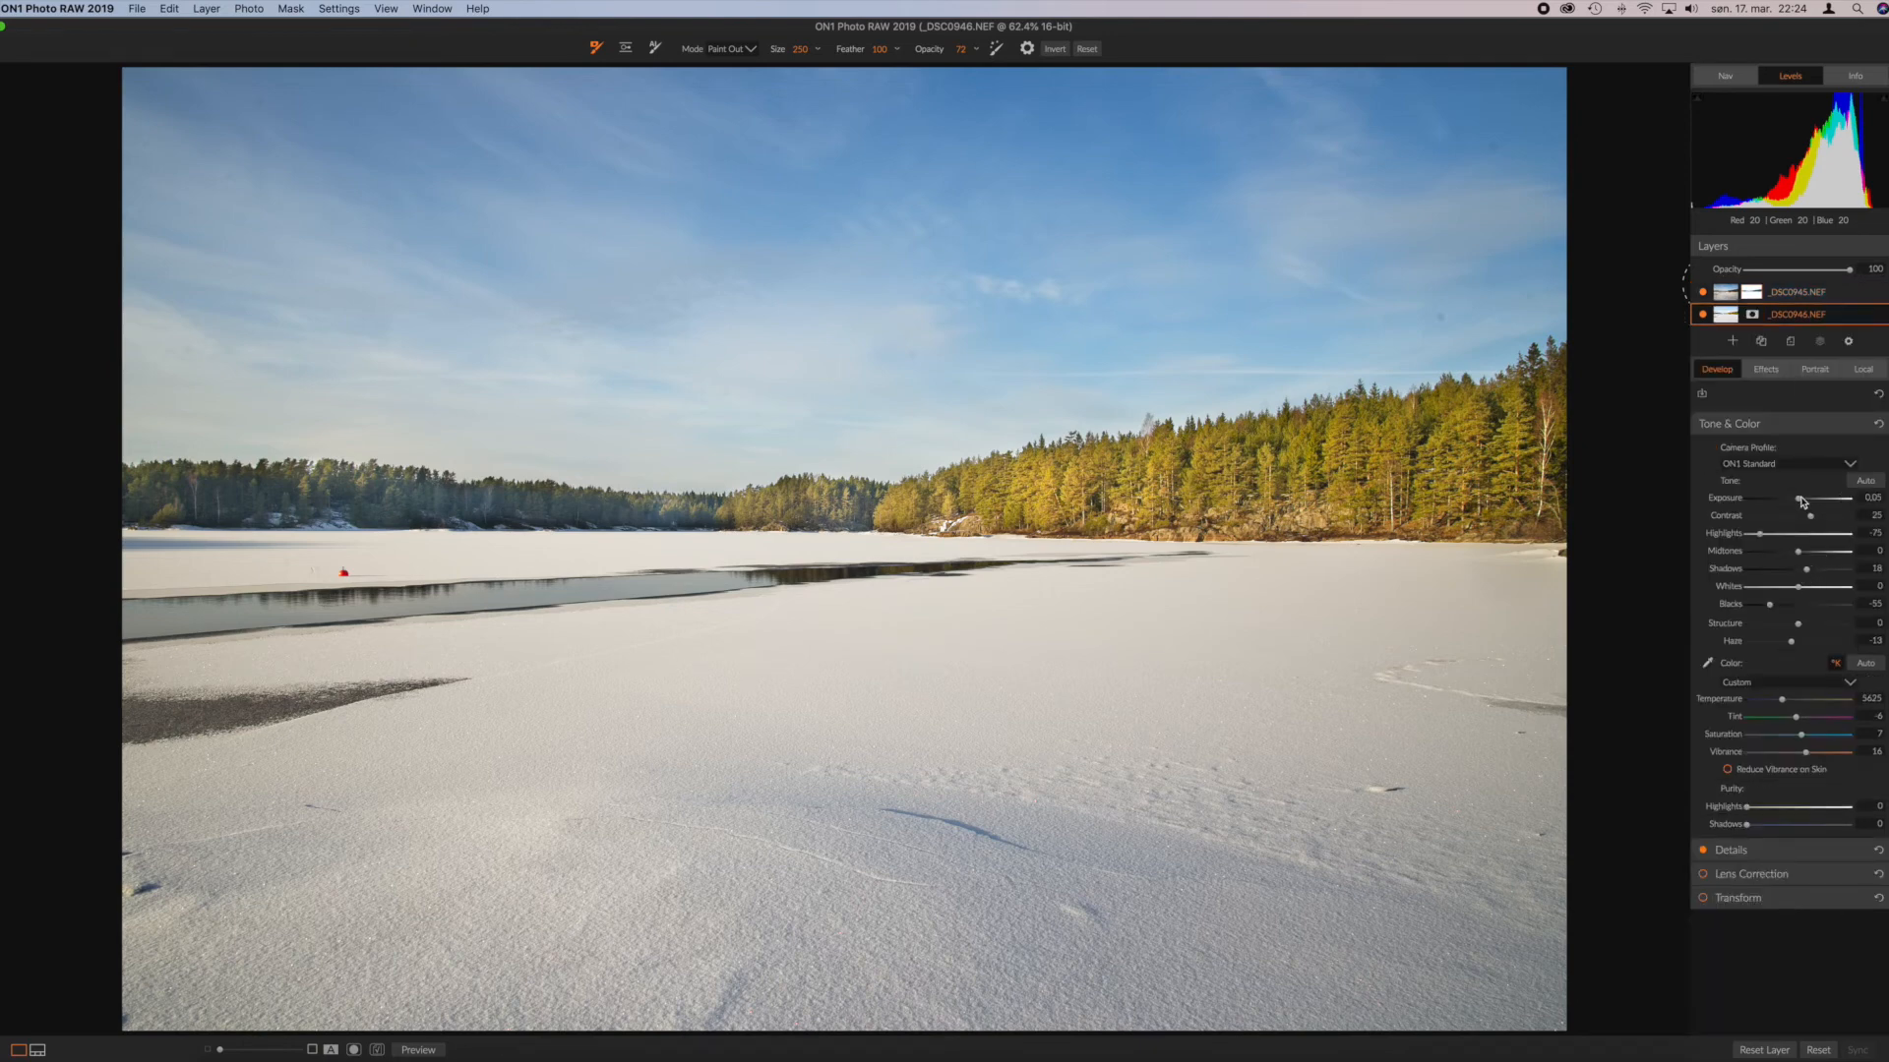
click(1800, 501)
drag(1800, 501, 1791, 501)
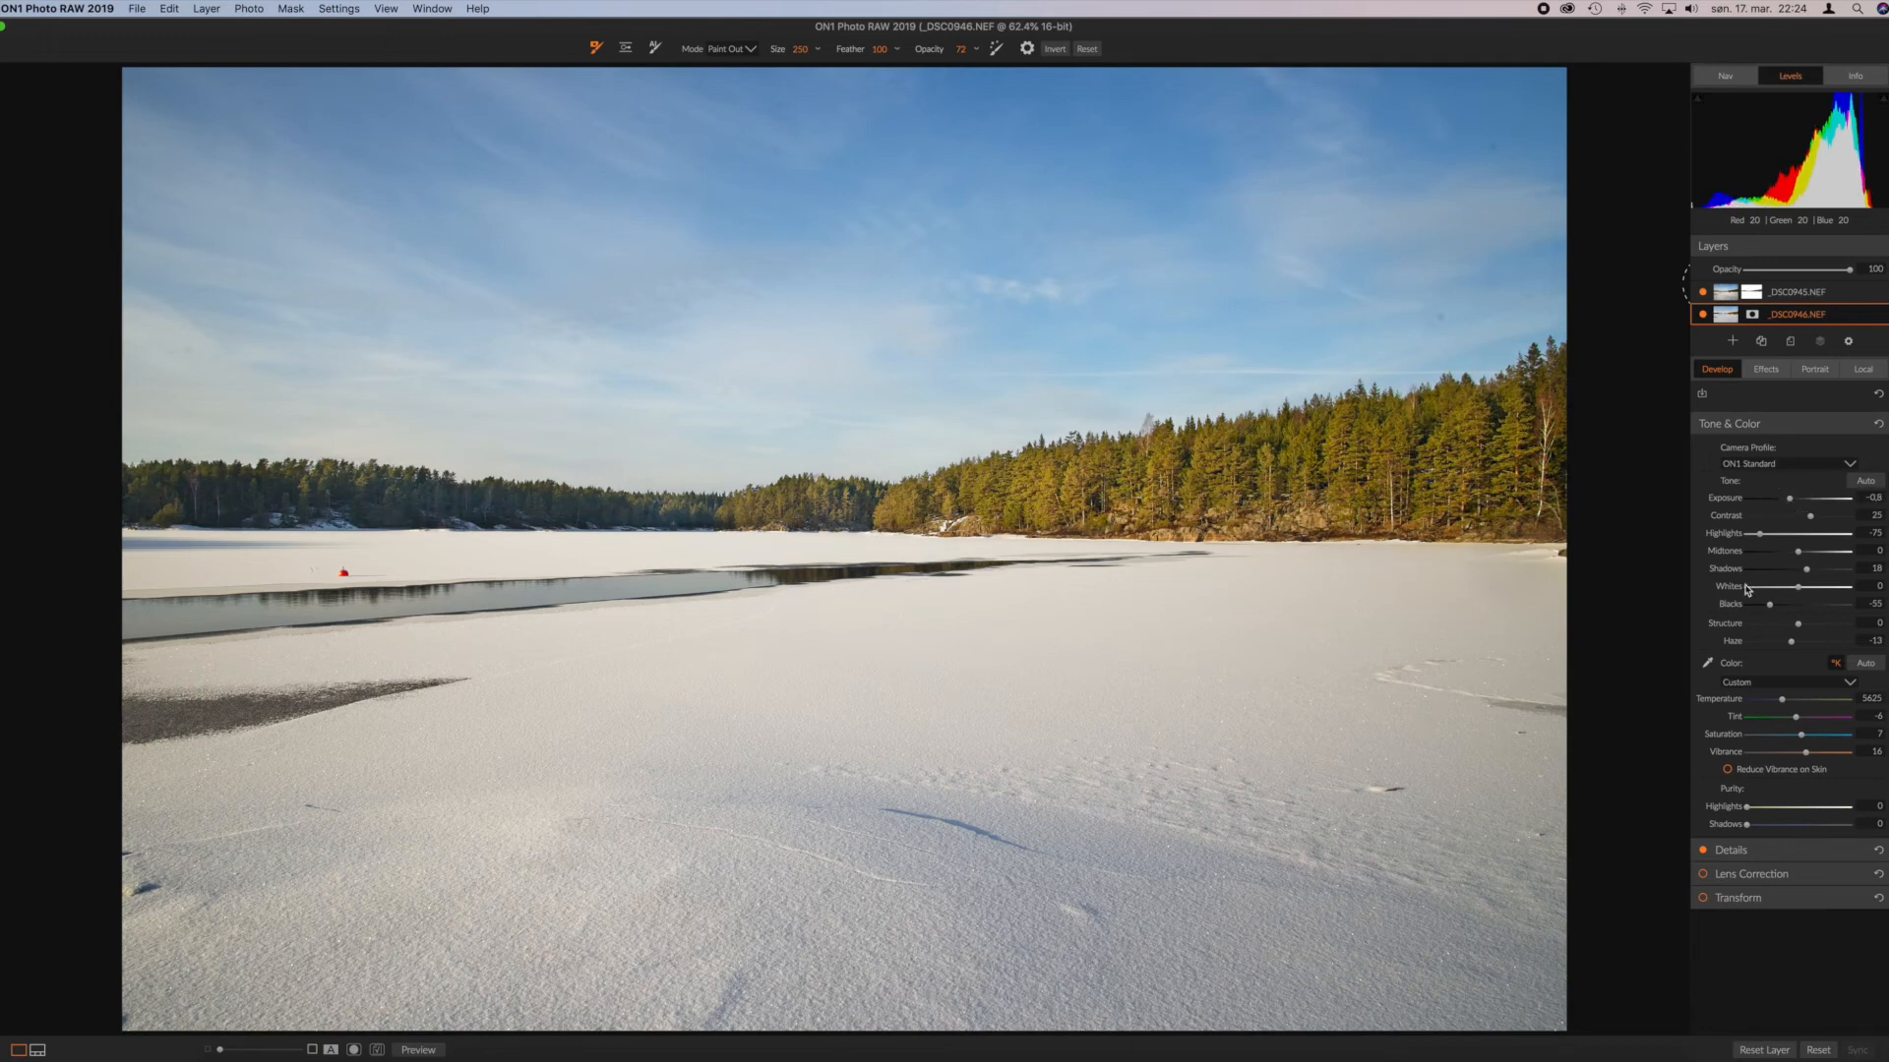
drag(1770, 604, 1788, 646)
drag(1788, 647, 1789, 645)
Step: Add a Sharpening filter with the Screen preset to the _DSC0946.NEF layer
click(1765, 371)
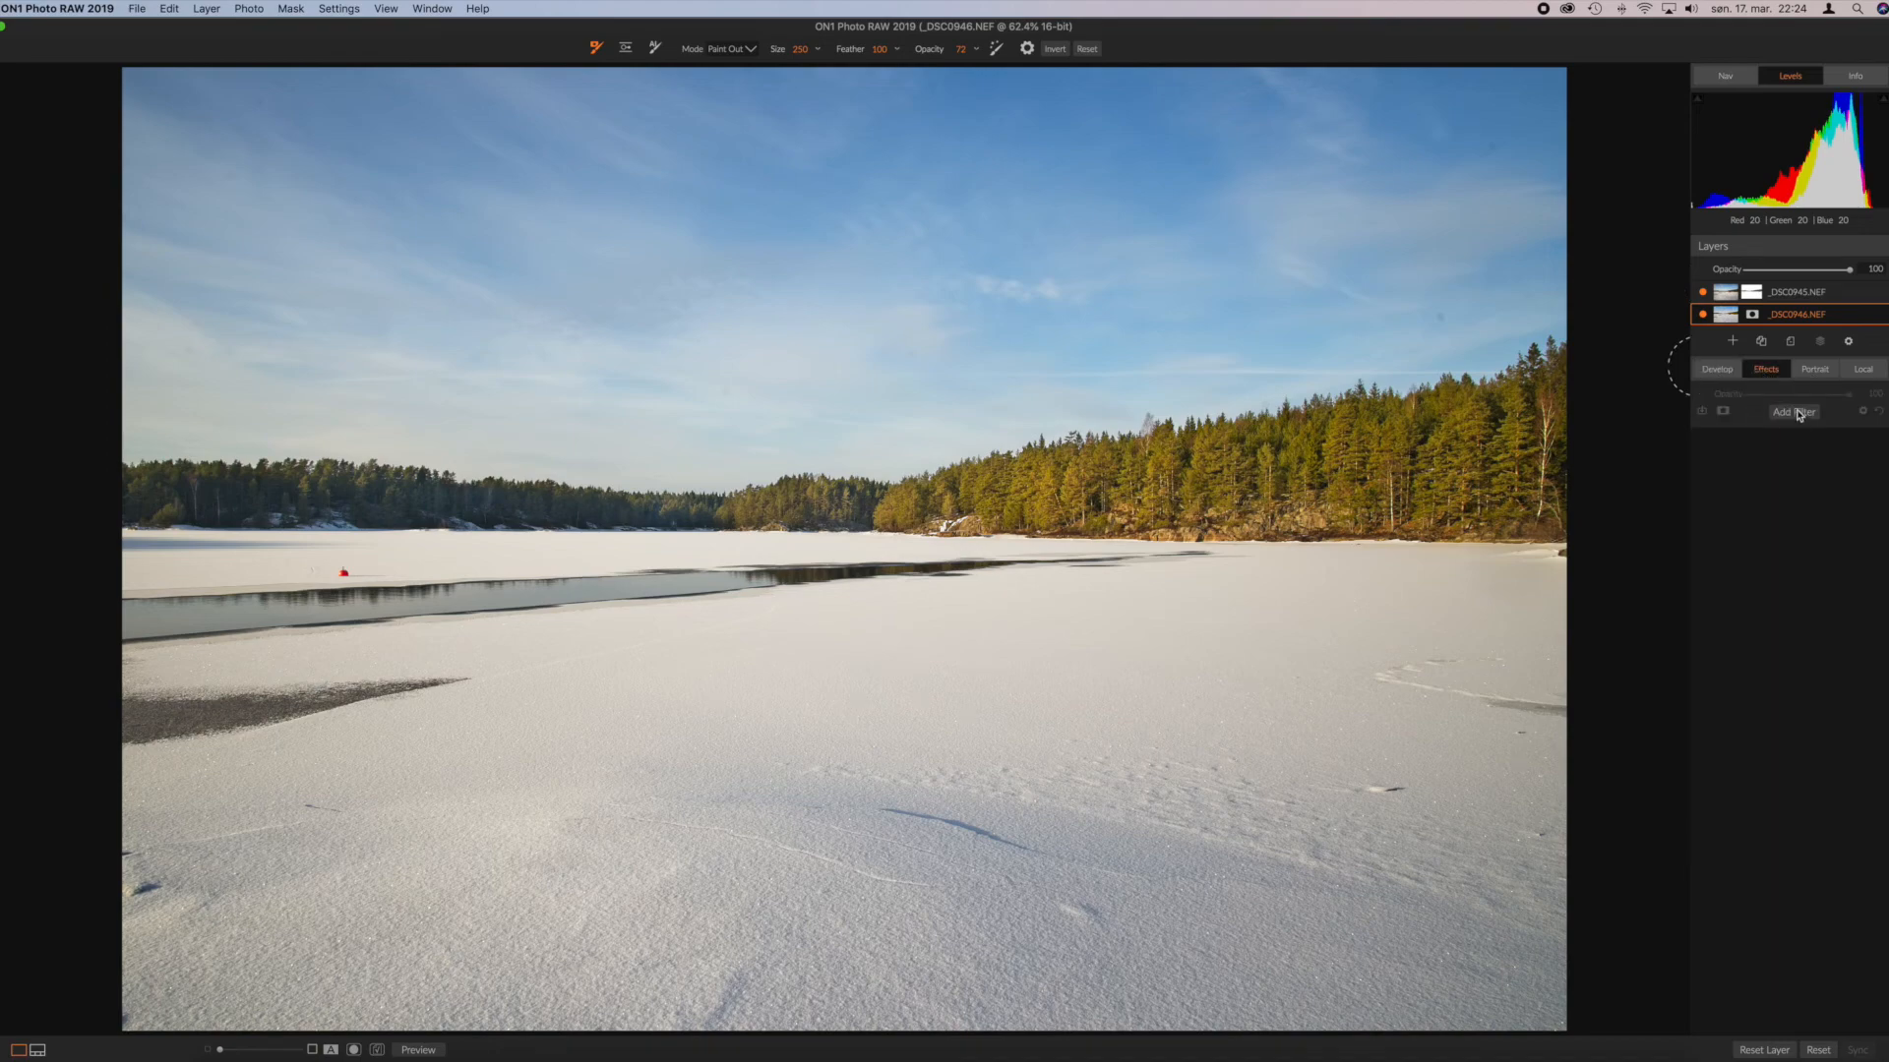
click(1796, 414)
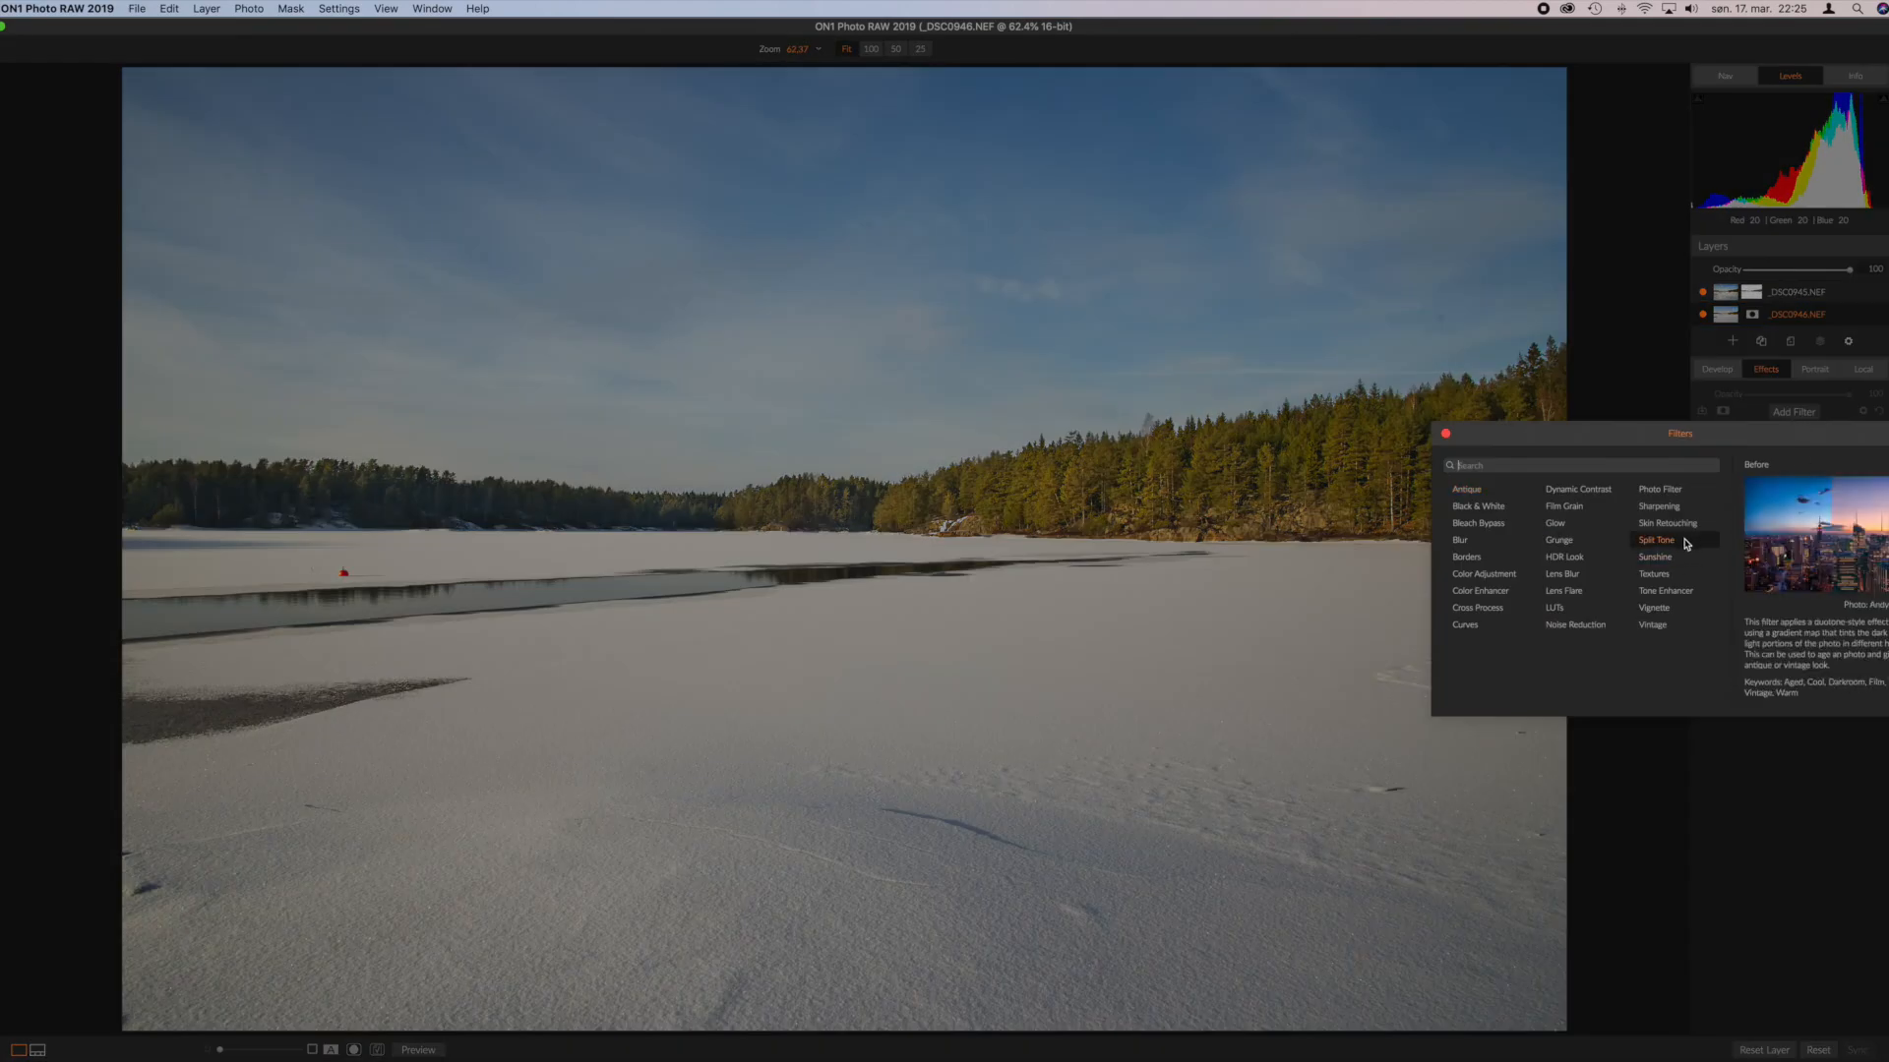
click(1672, 508)
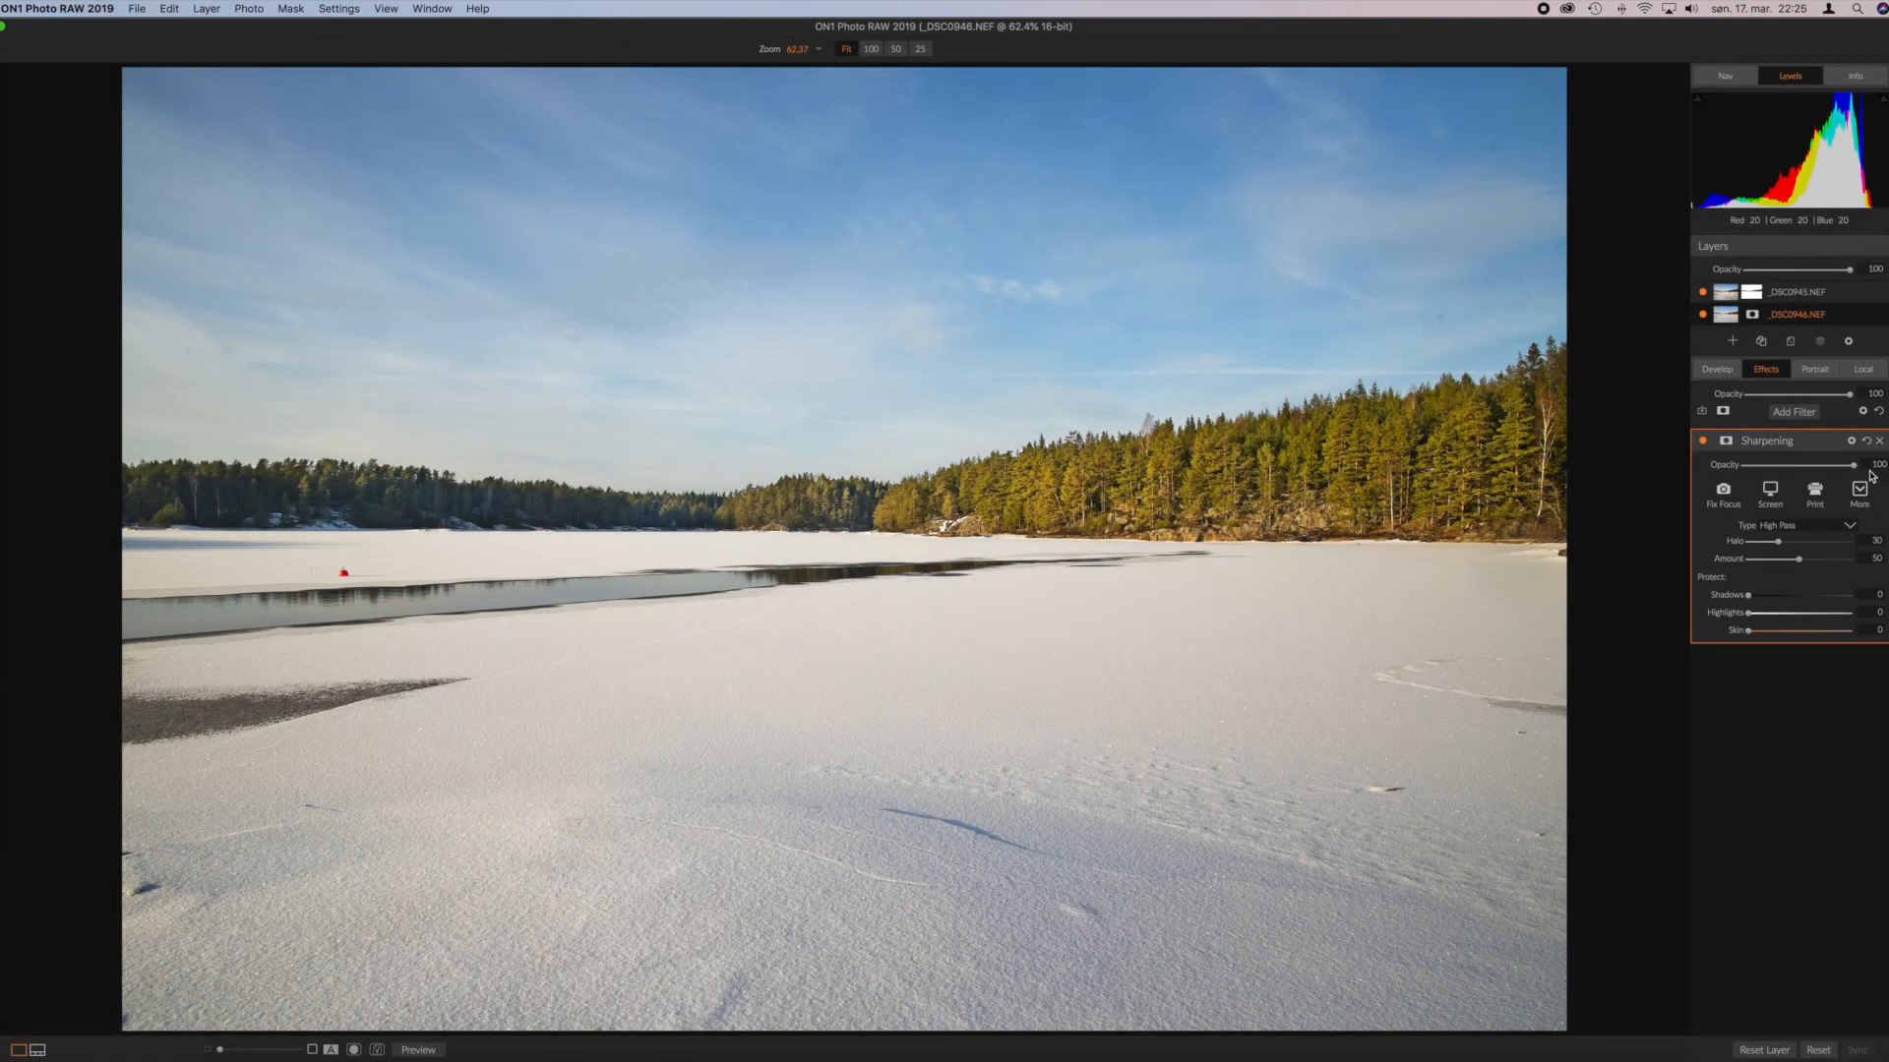
click(1770, 495)
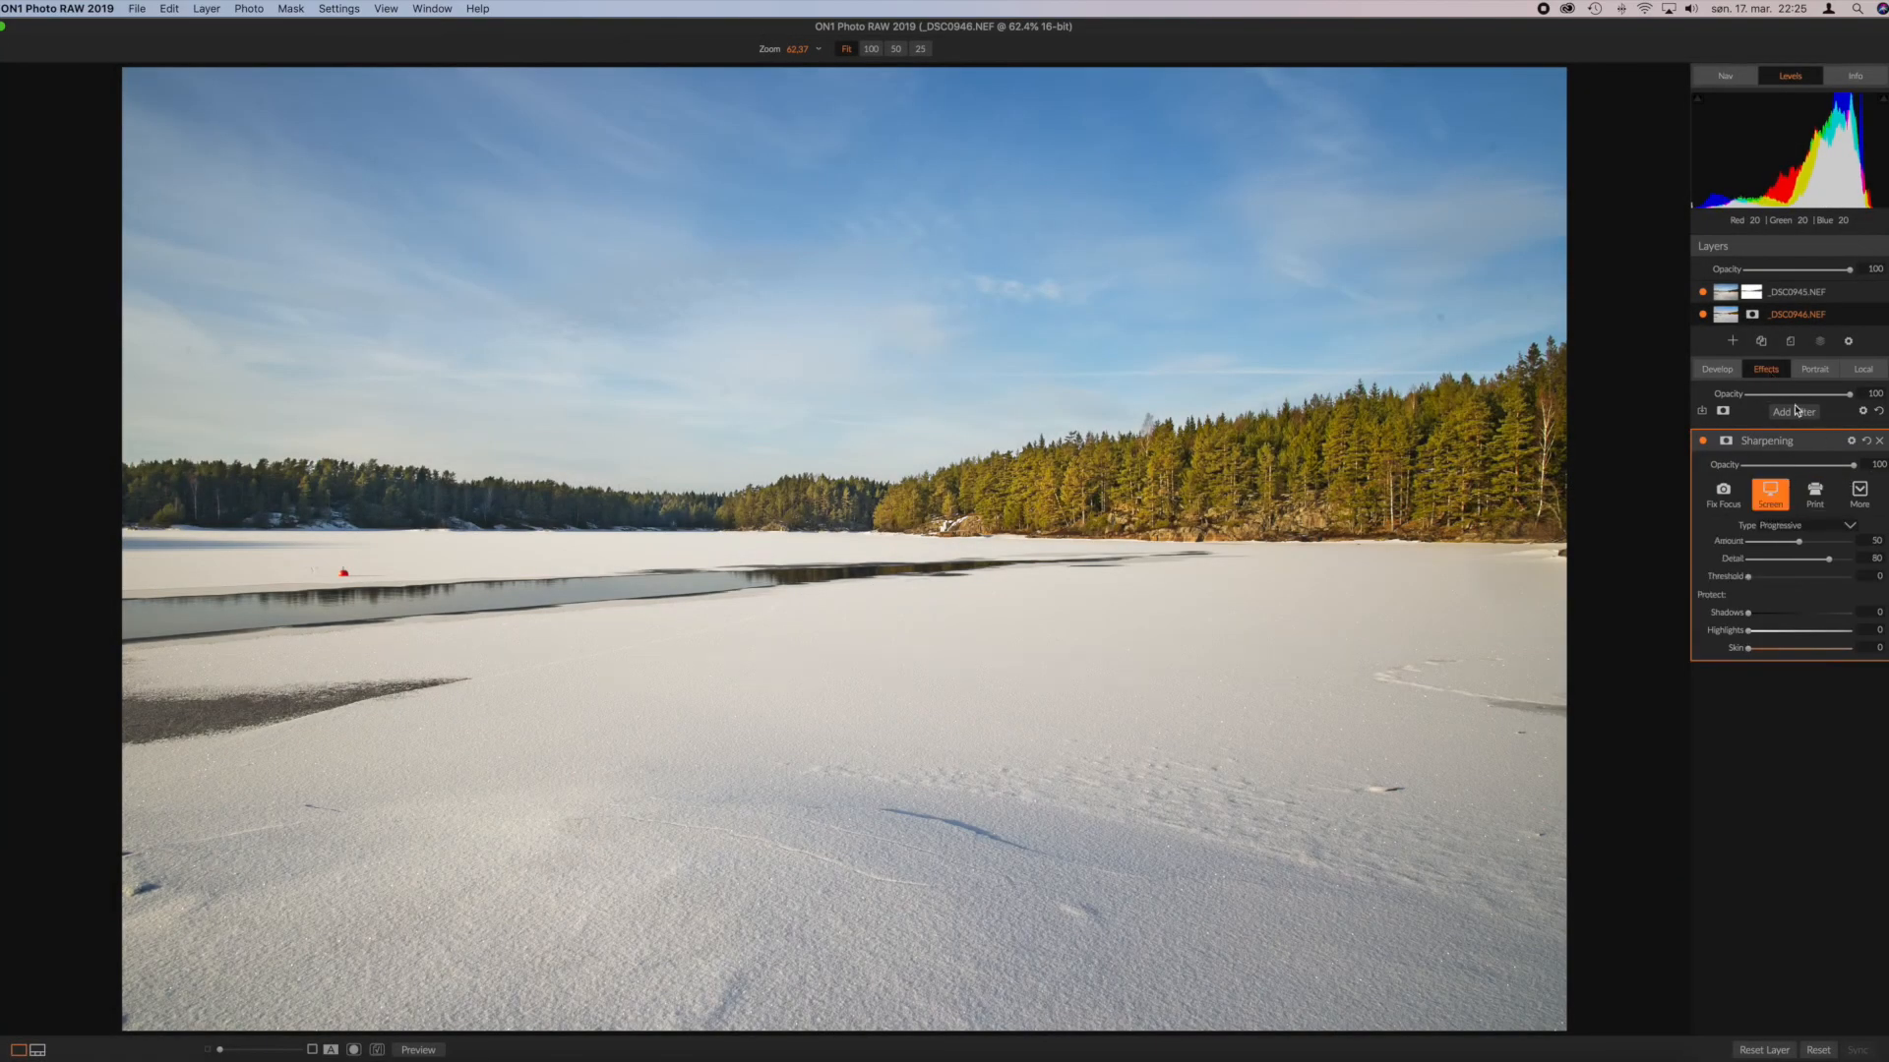
Step: Add a Glow filter to the _DSC0946.NEF layer and apply its first preset
click(1797, 414)
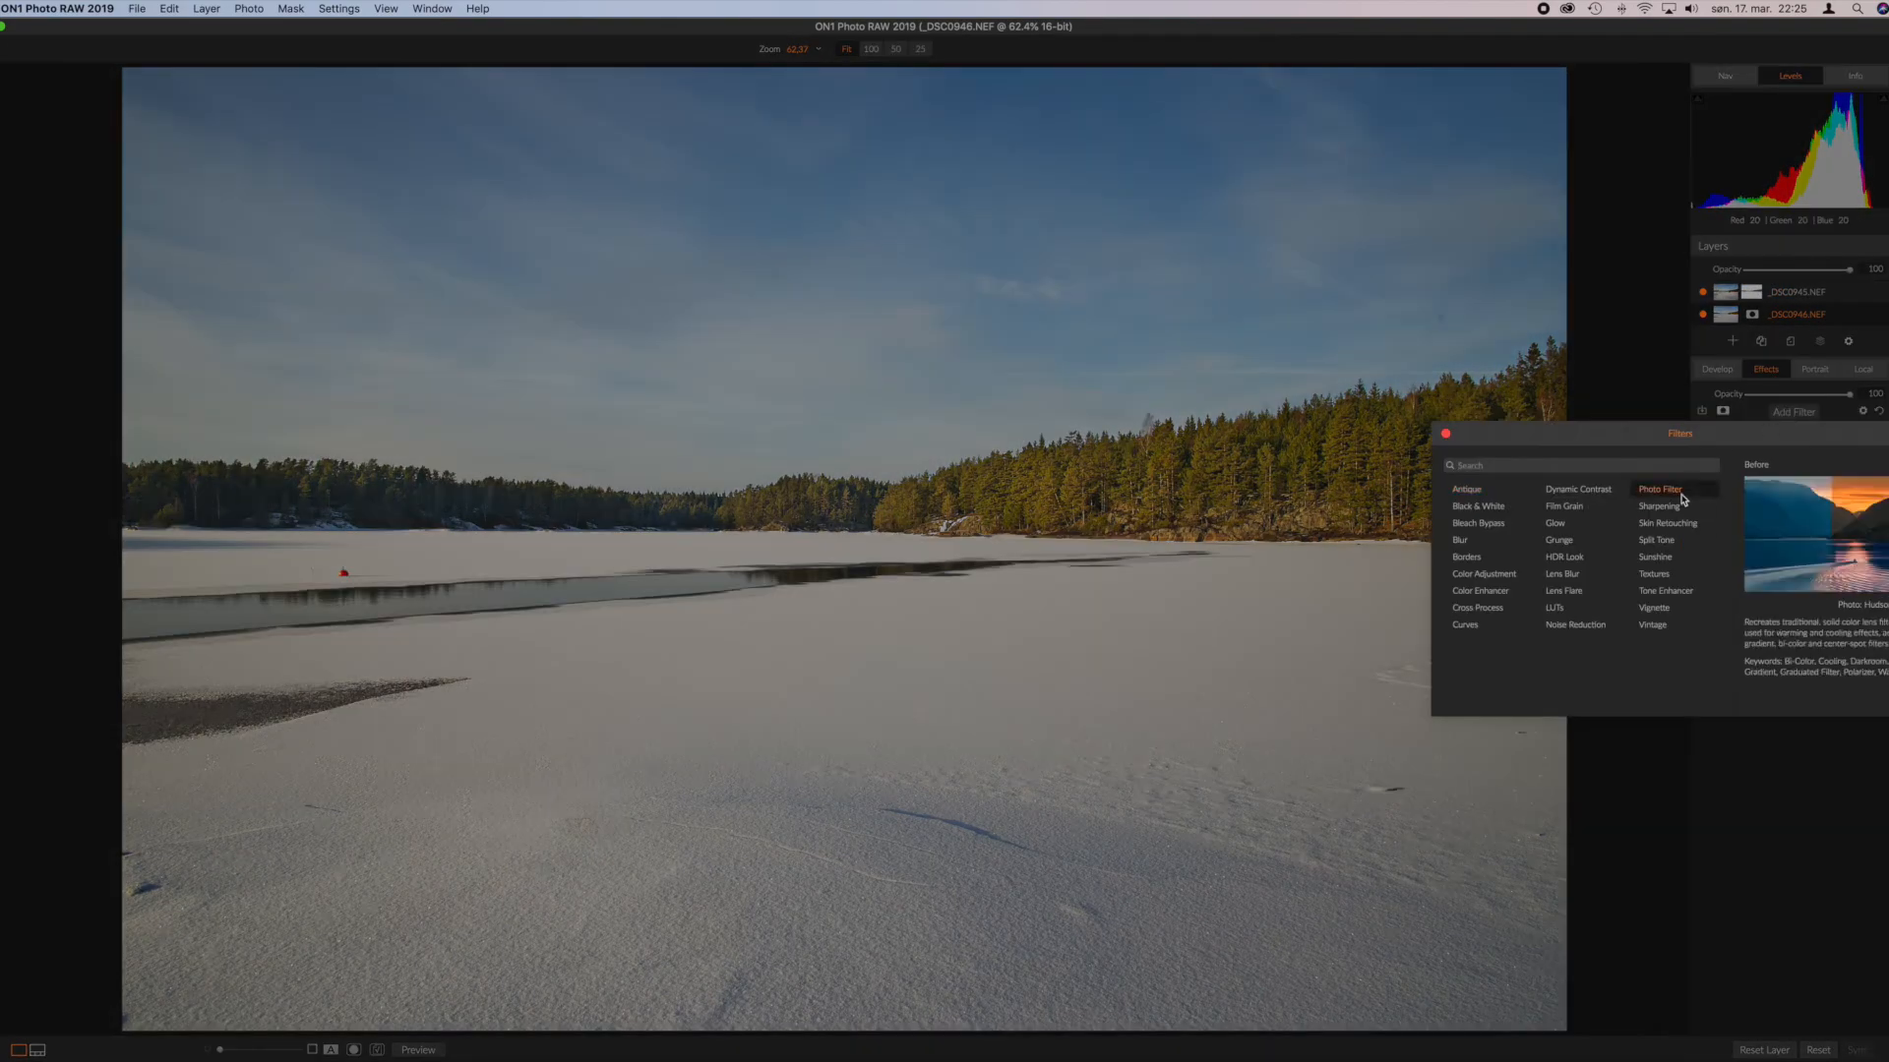
click(1552, 523)
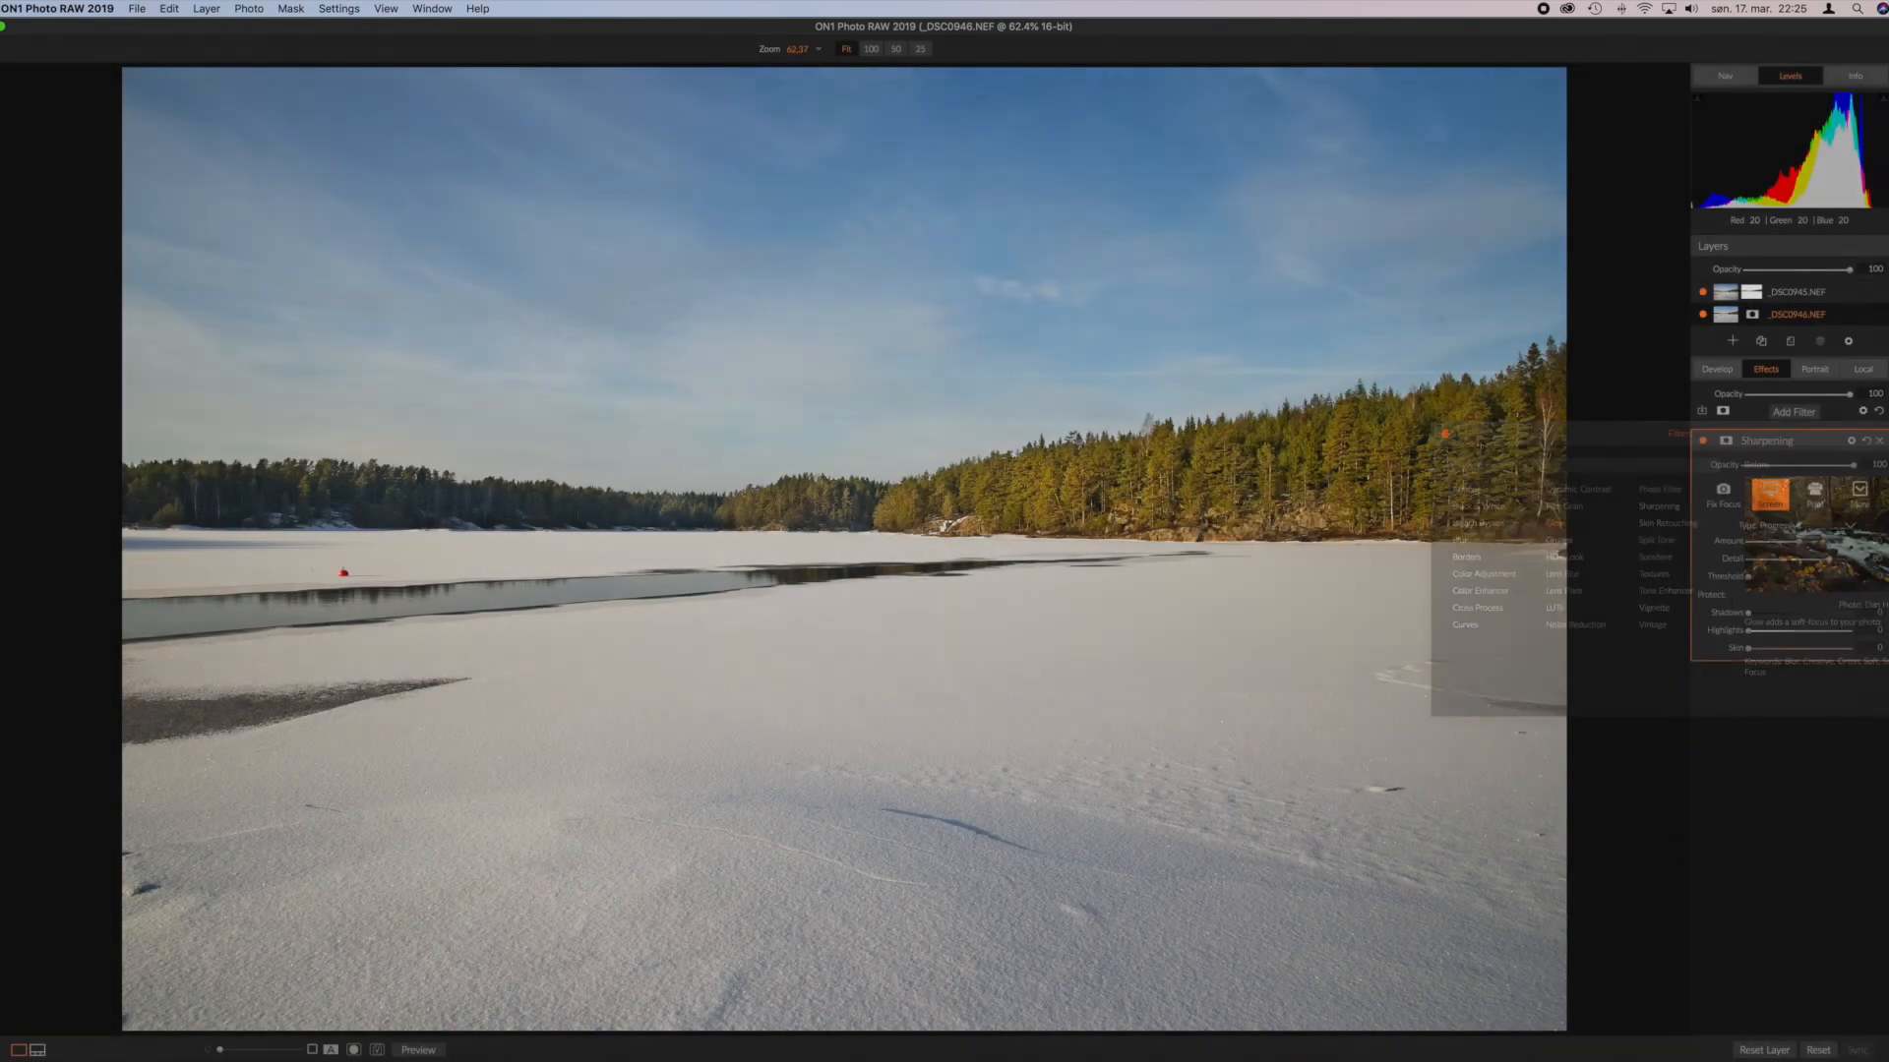
click(1721, 493)
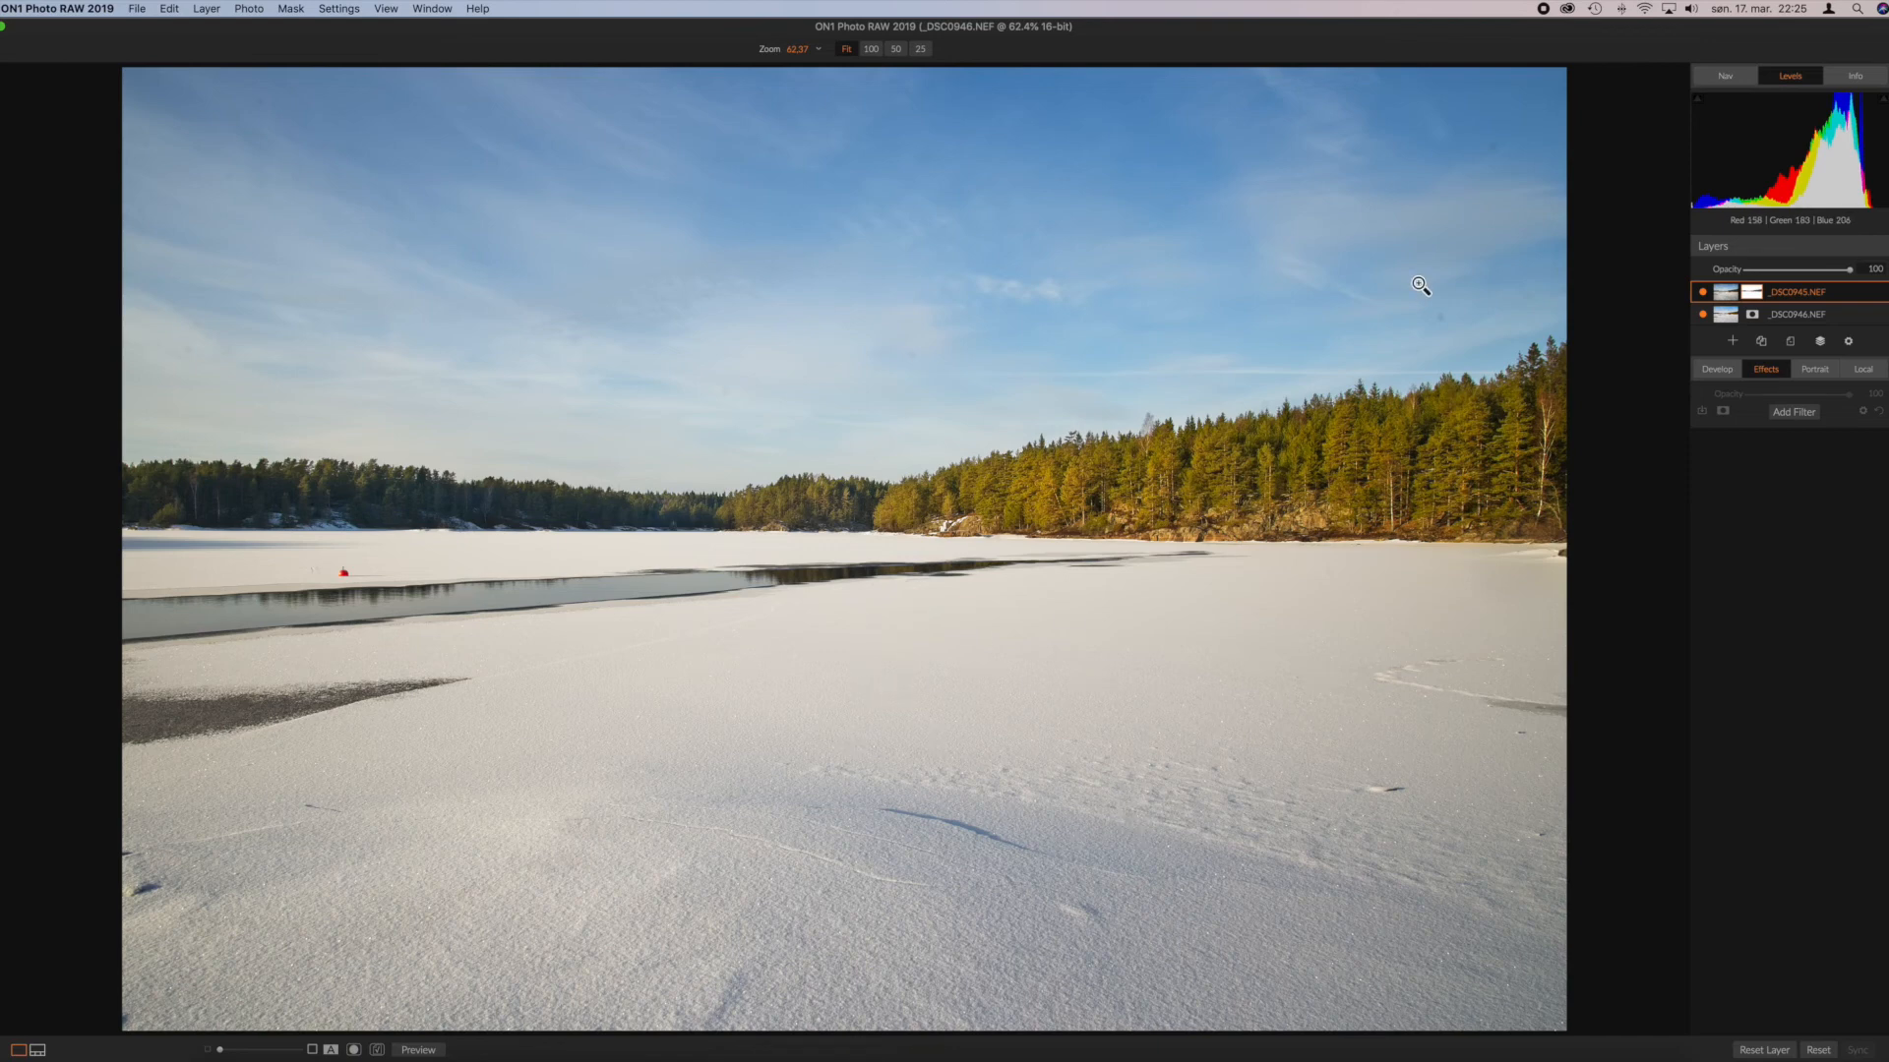
Step: Open the _DSC0945.NEF layer's mask and set the Paint Out brush to size 800 and opacity 37
click(1758, 295)
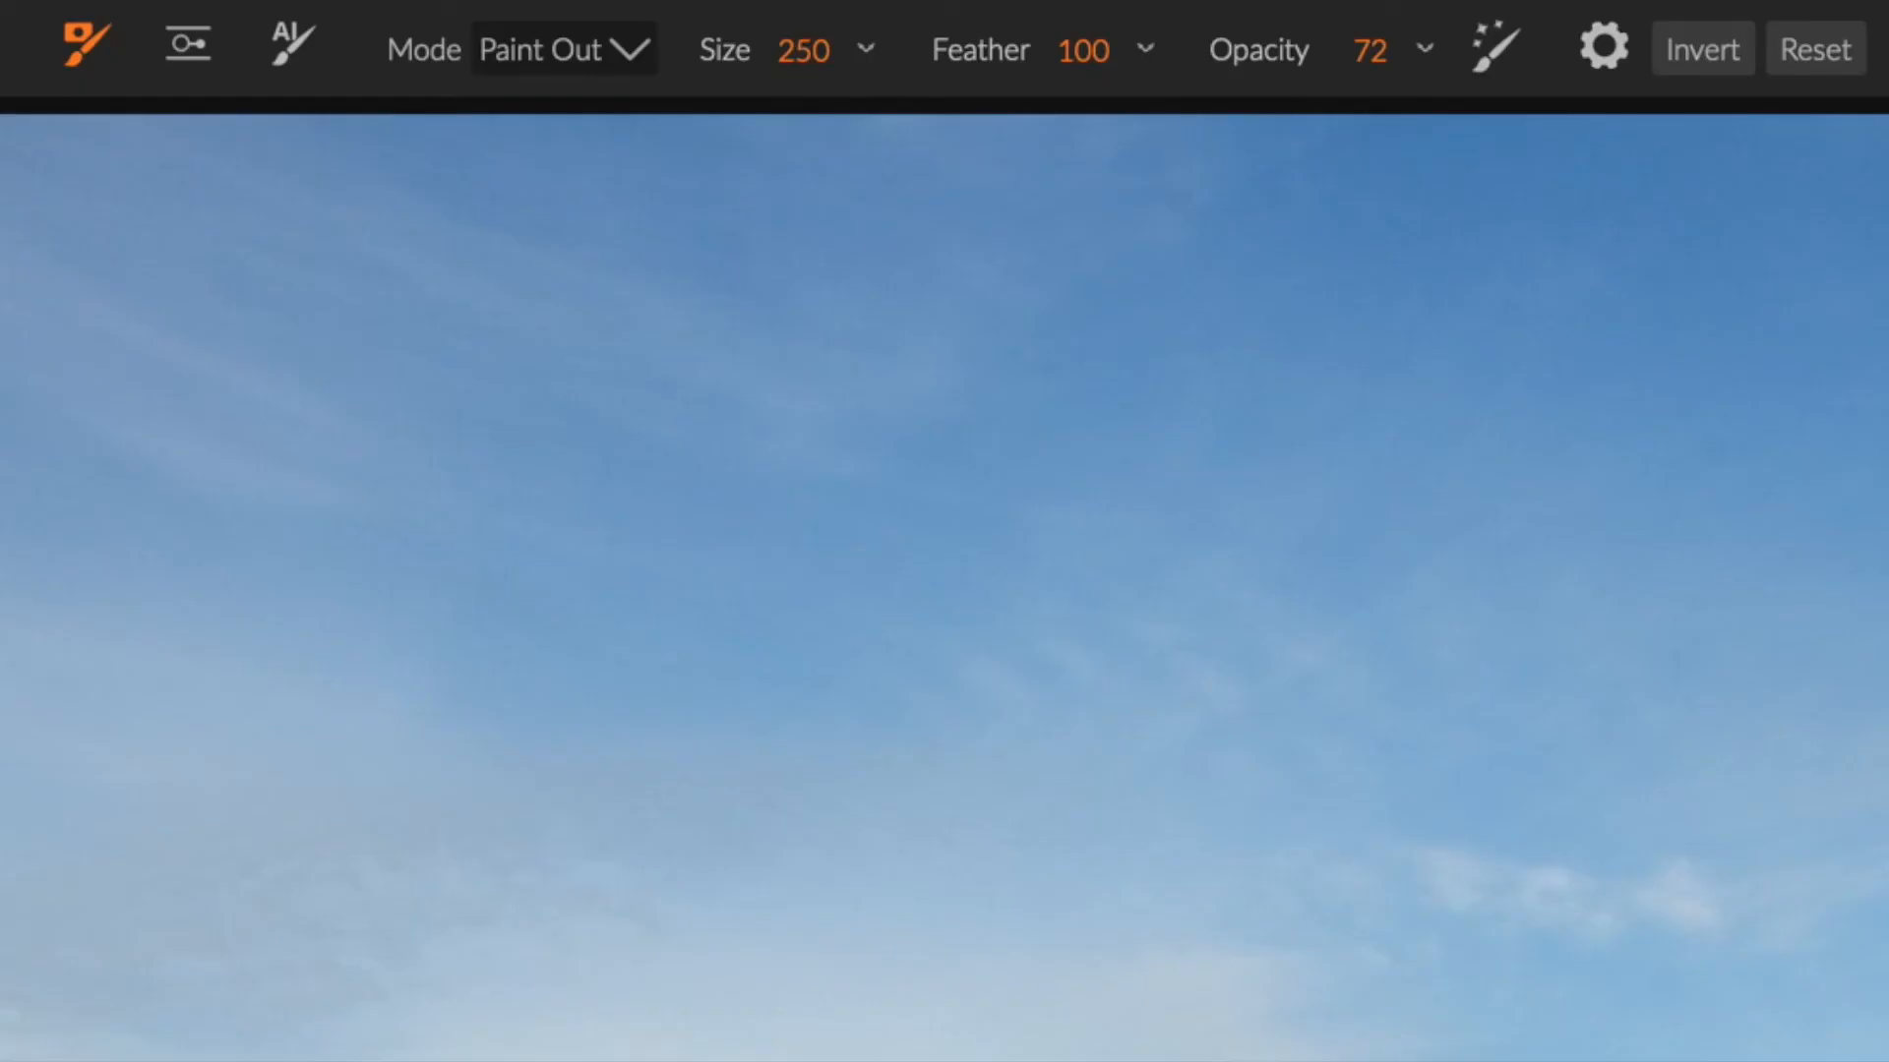
key(bracketright)
key(bracketright)
key(bracketright)
key(bracketright)
key(bracketright)
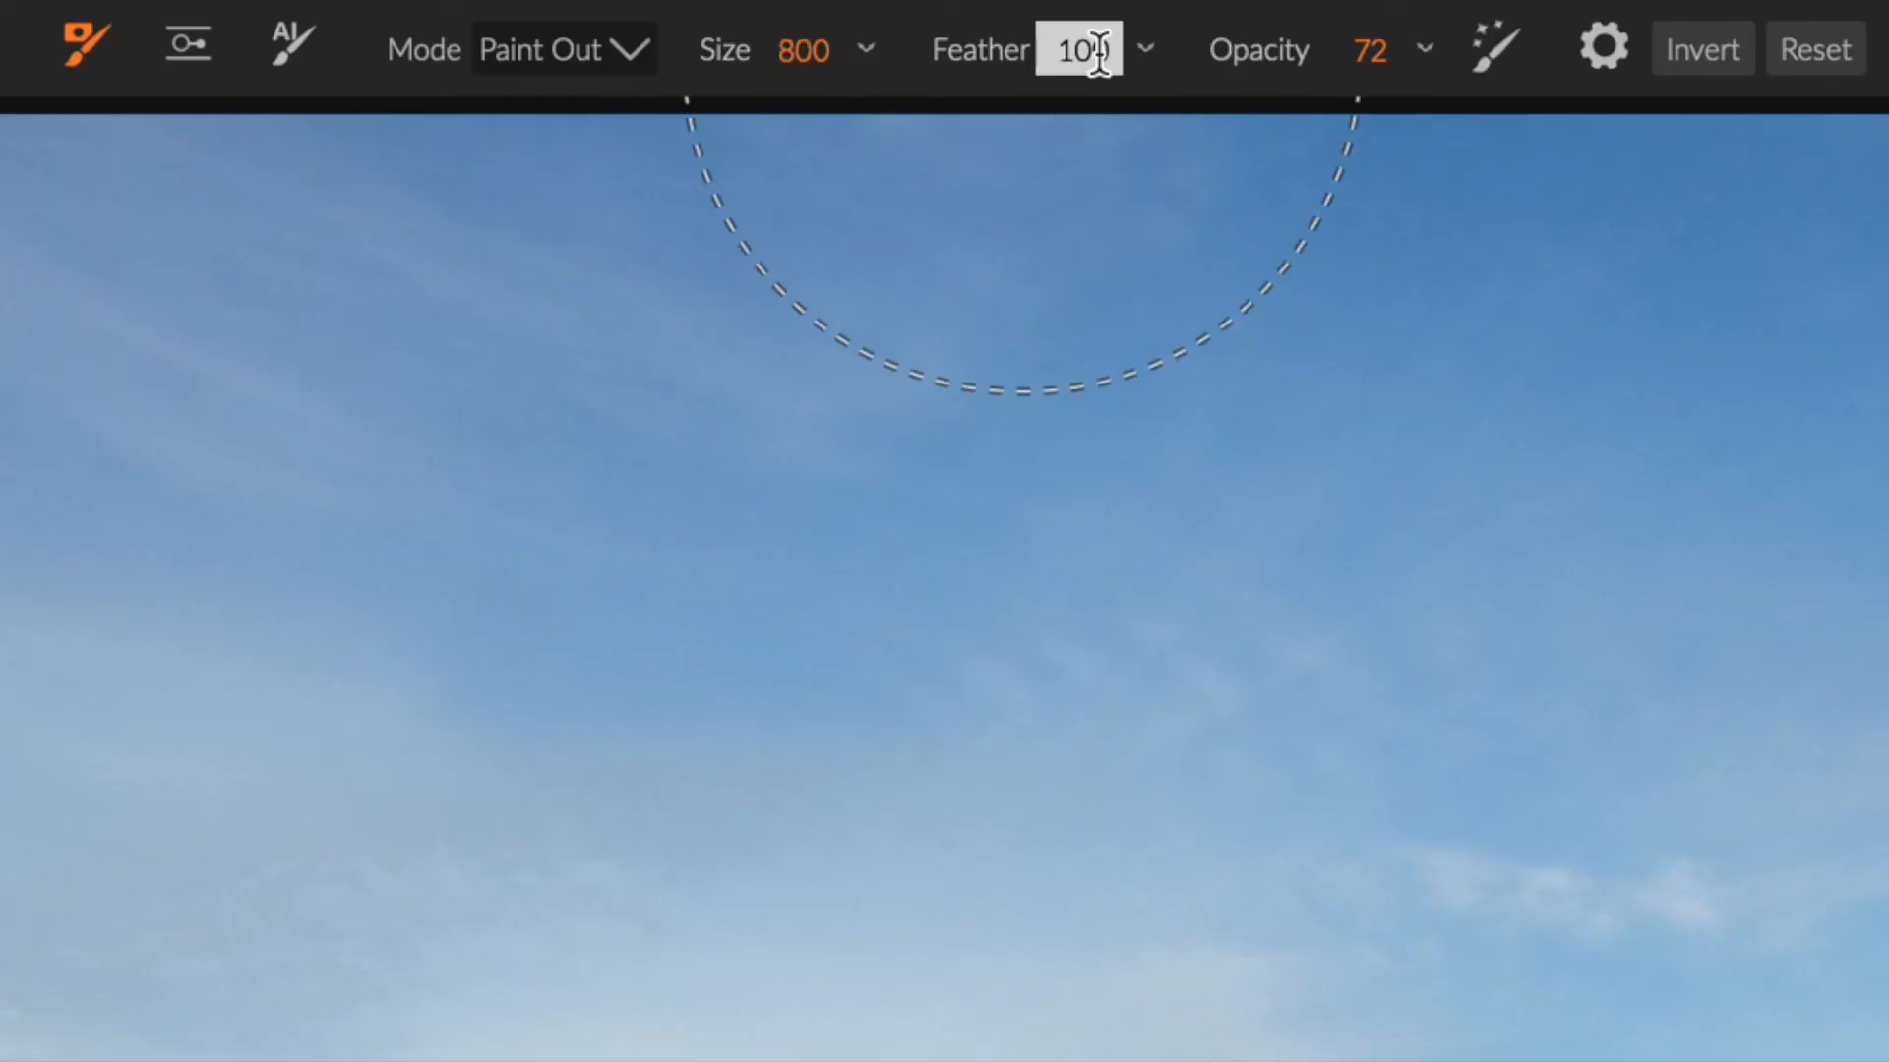
drag(1271, 62, 1118, 77)
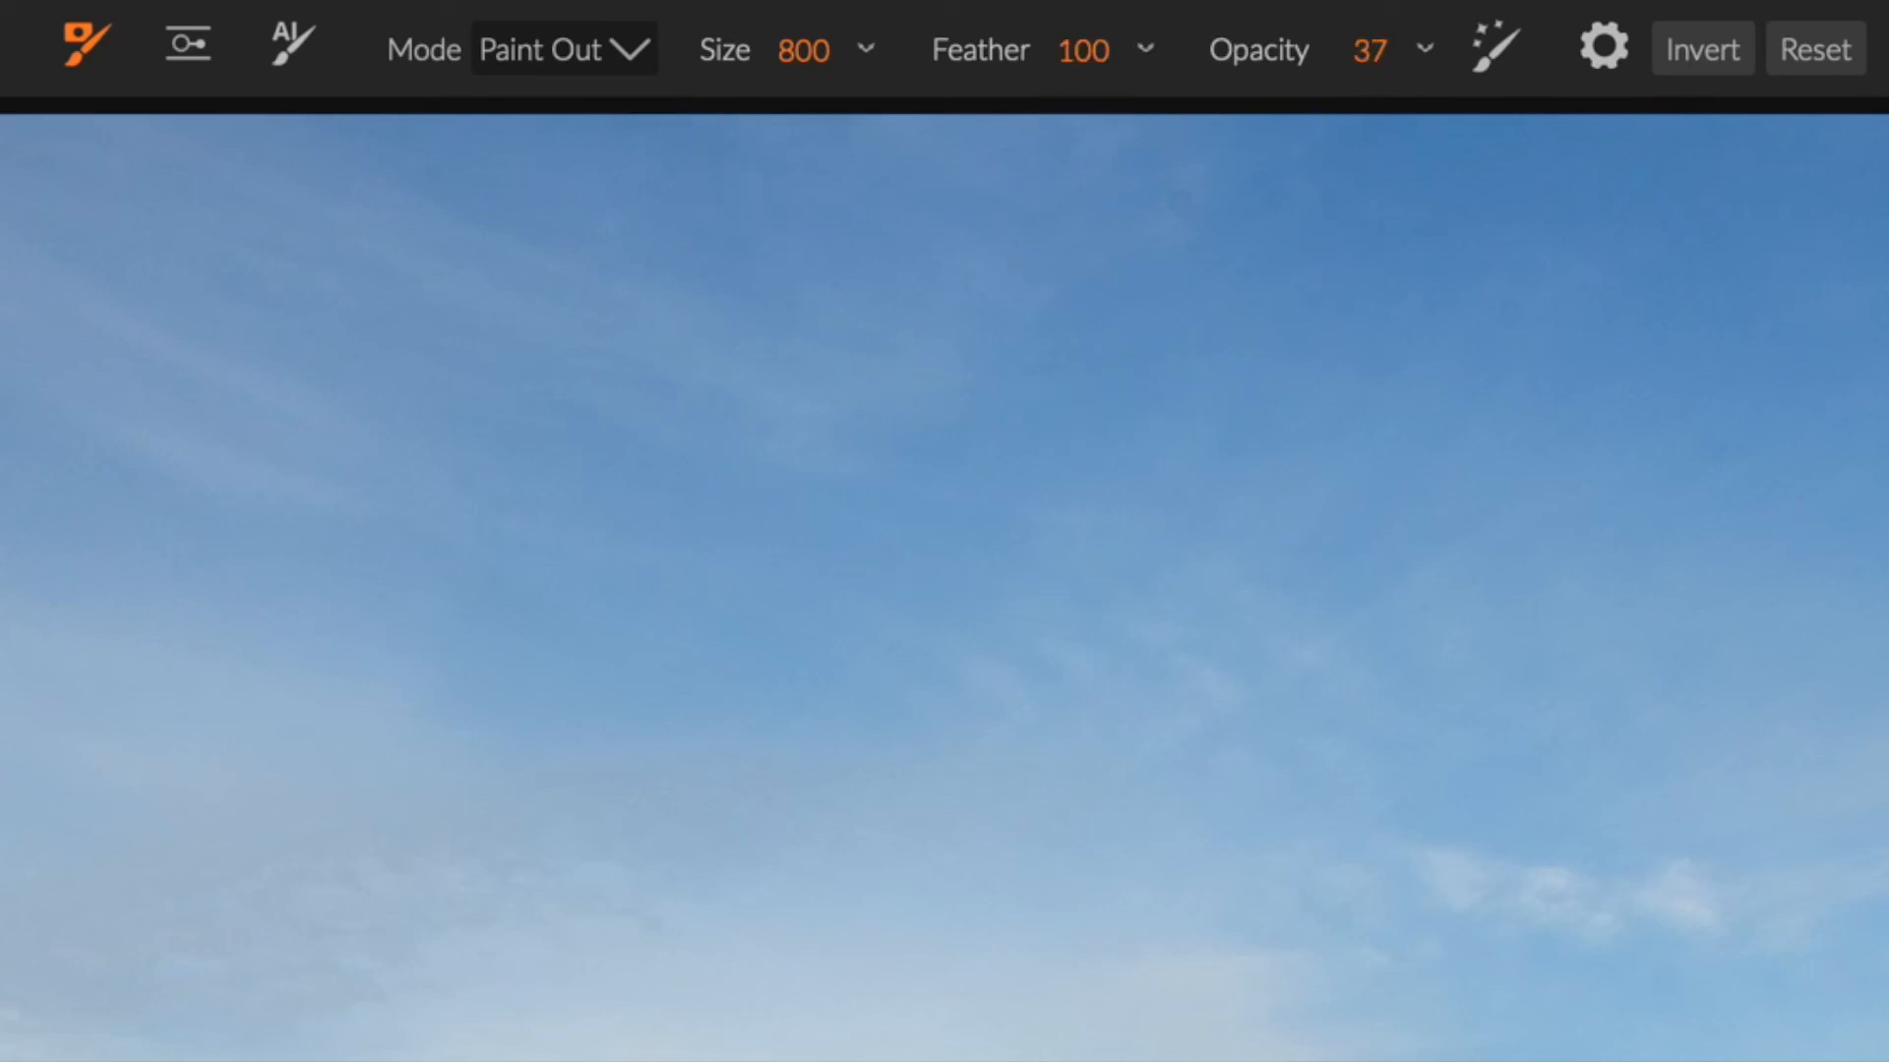
Step: Paint out the snowy foreground on the layer mask with a brush of size 2100
key(bracketright)
key(bracketright)
key(bracketright)
key(bracketright)
key(bracketright)
key(bracketright)
key(bracketright)
key(bracketright)
key(bracketright)
key(bracketright)
key(bracketright)
key(bracketright)
key(bracketright)
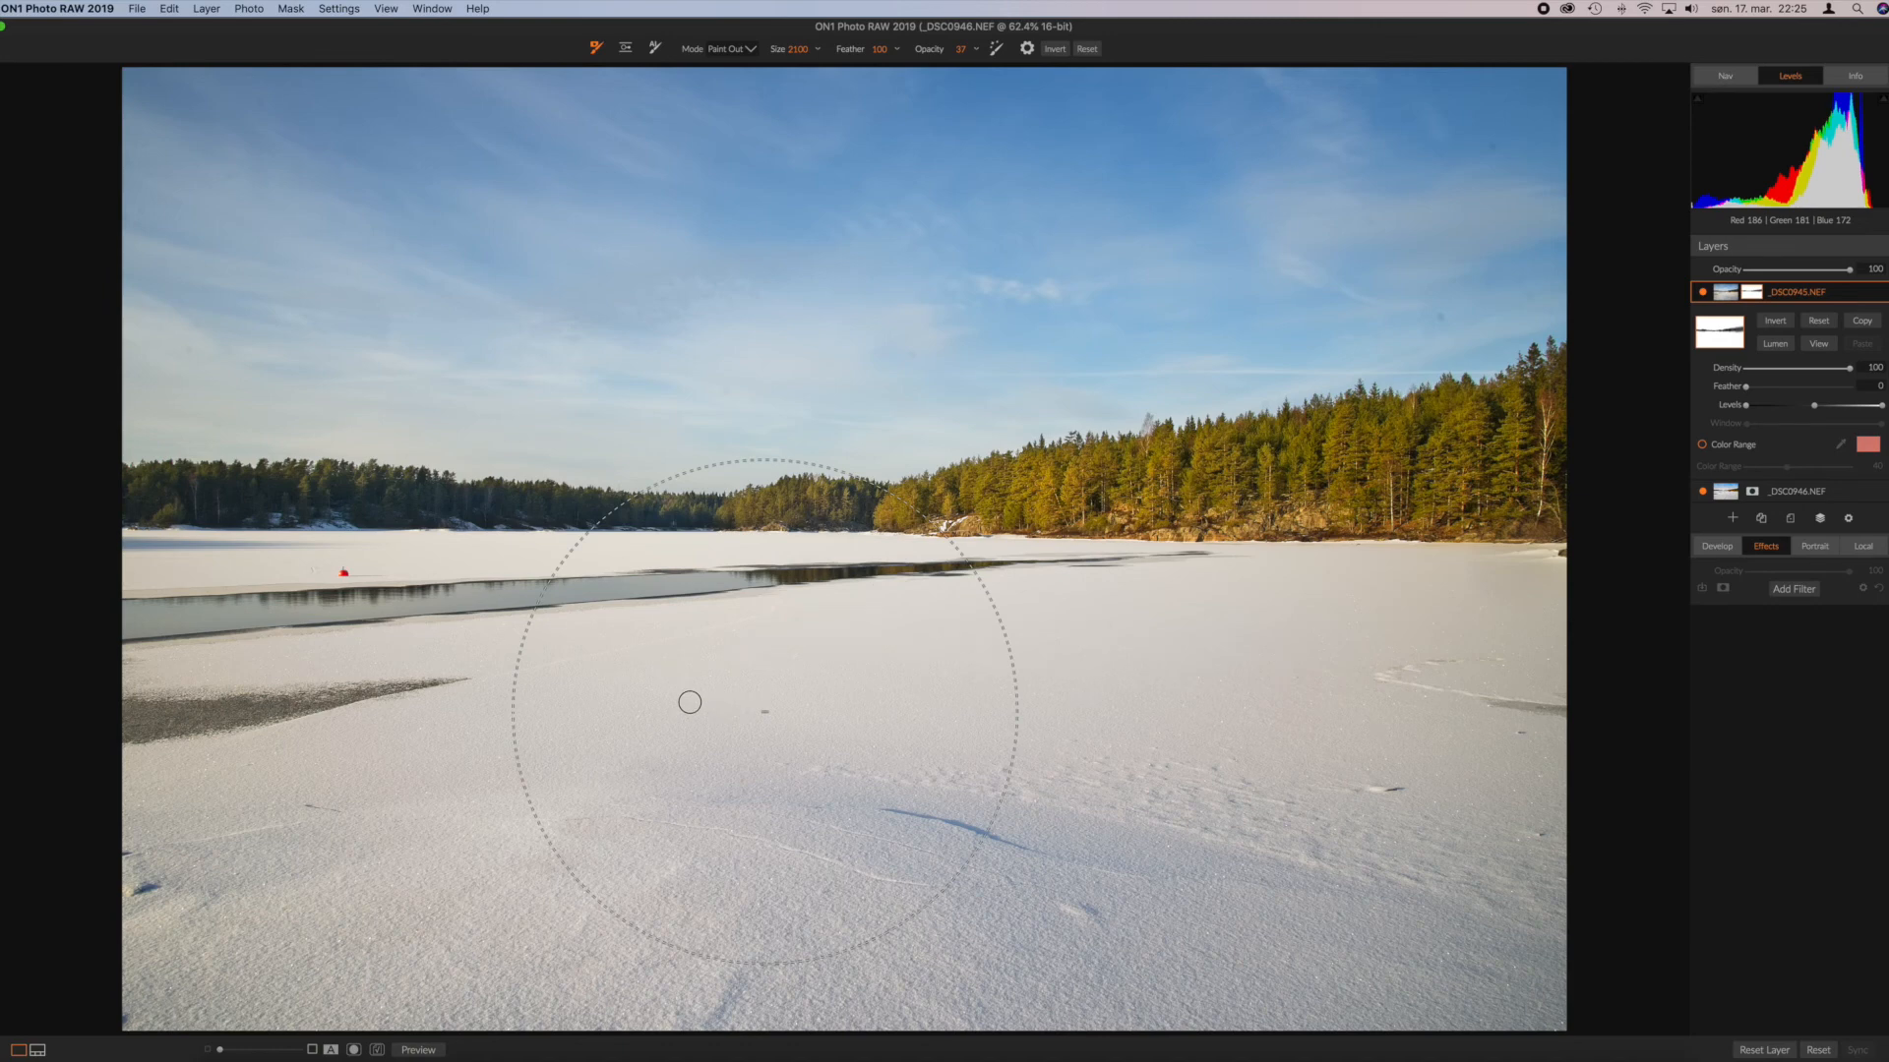
mouse_move(355, 715)
mouse_down()
mouse_move(180, 732)
mouse_move(190, 748)
mouse_up()
Step: Paint out the ice around the open water and the middle of the lake with a brush of size 1200
key(bracketleft)
key(bracketleft)
key(bracketleft)
key(bracketleft)
key(bracketleft)
key(bracketleft)
key(bracketleft)
key(bracketleft)
key(bracketleft)
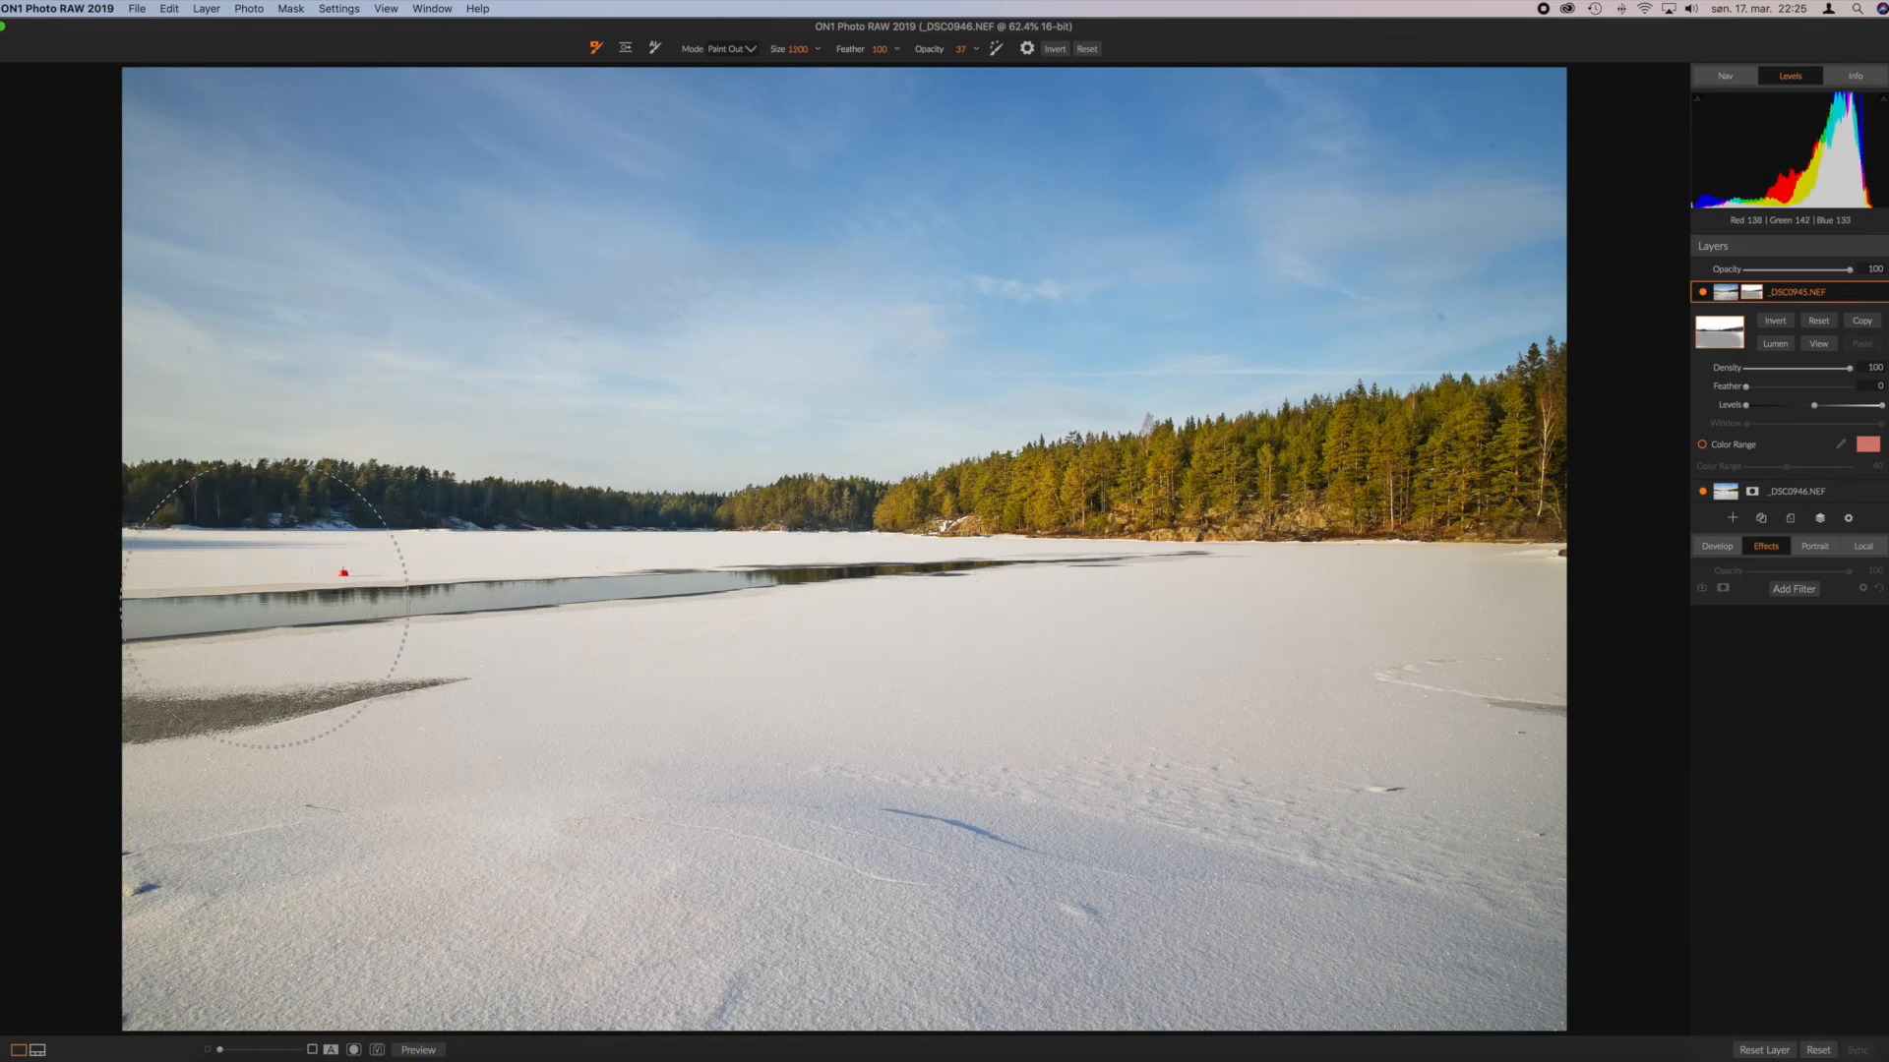
mouse_move(222, 622)
mouse_down()
mouse_move(305, 644)
mouse_move(821, 658)
mouse_move(1006, 695)
mouse_move(890, 668)
mouse_move(743, 745)
mouse_up()
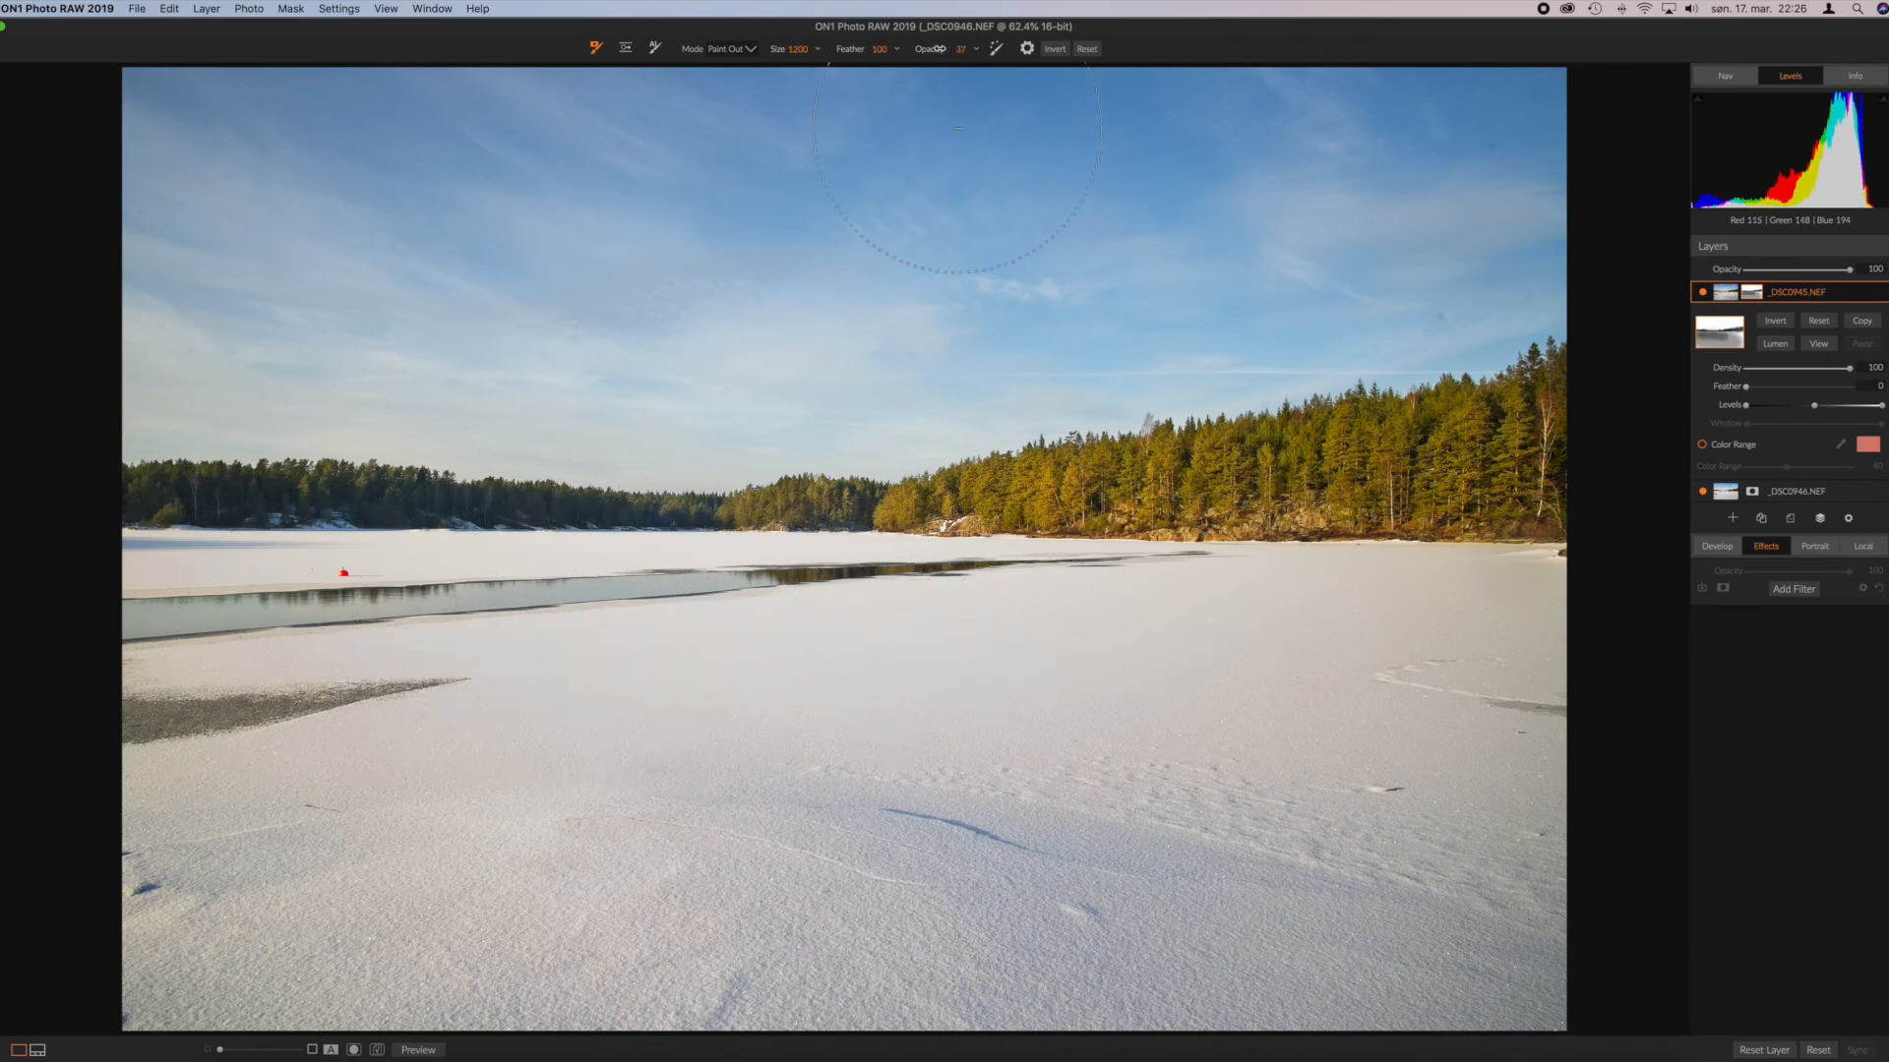
Step: Raise the Paint Out brush opacity to 51 and paint out the snowy foreground on the mask with a brush of size 2000
drag(925, 47, 945, 45)
key(bracketright)
key(bracketright)
key(bracketright)
key(bracketright)
key(bracketright)
key(bracketright)
key(bracketright)
key(bracketright)
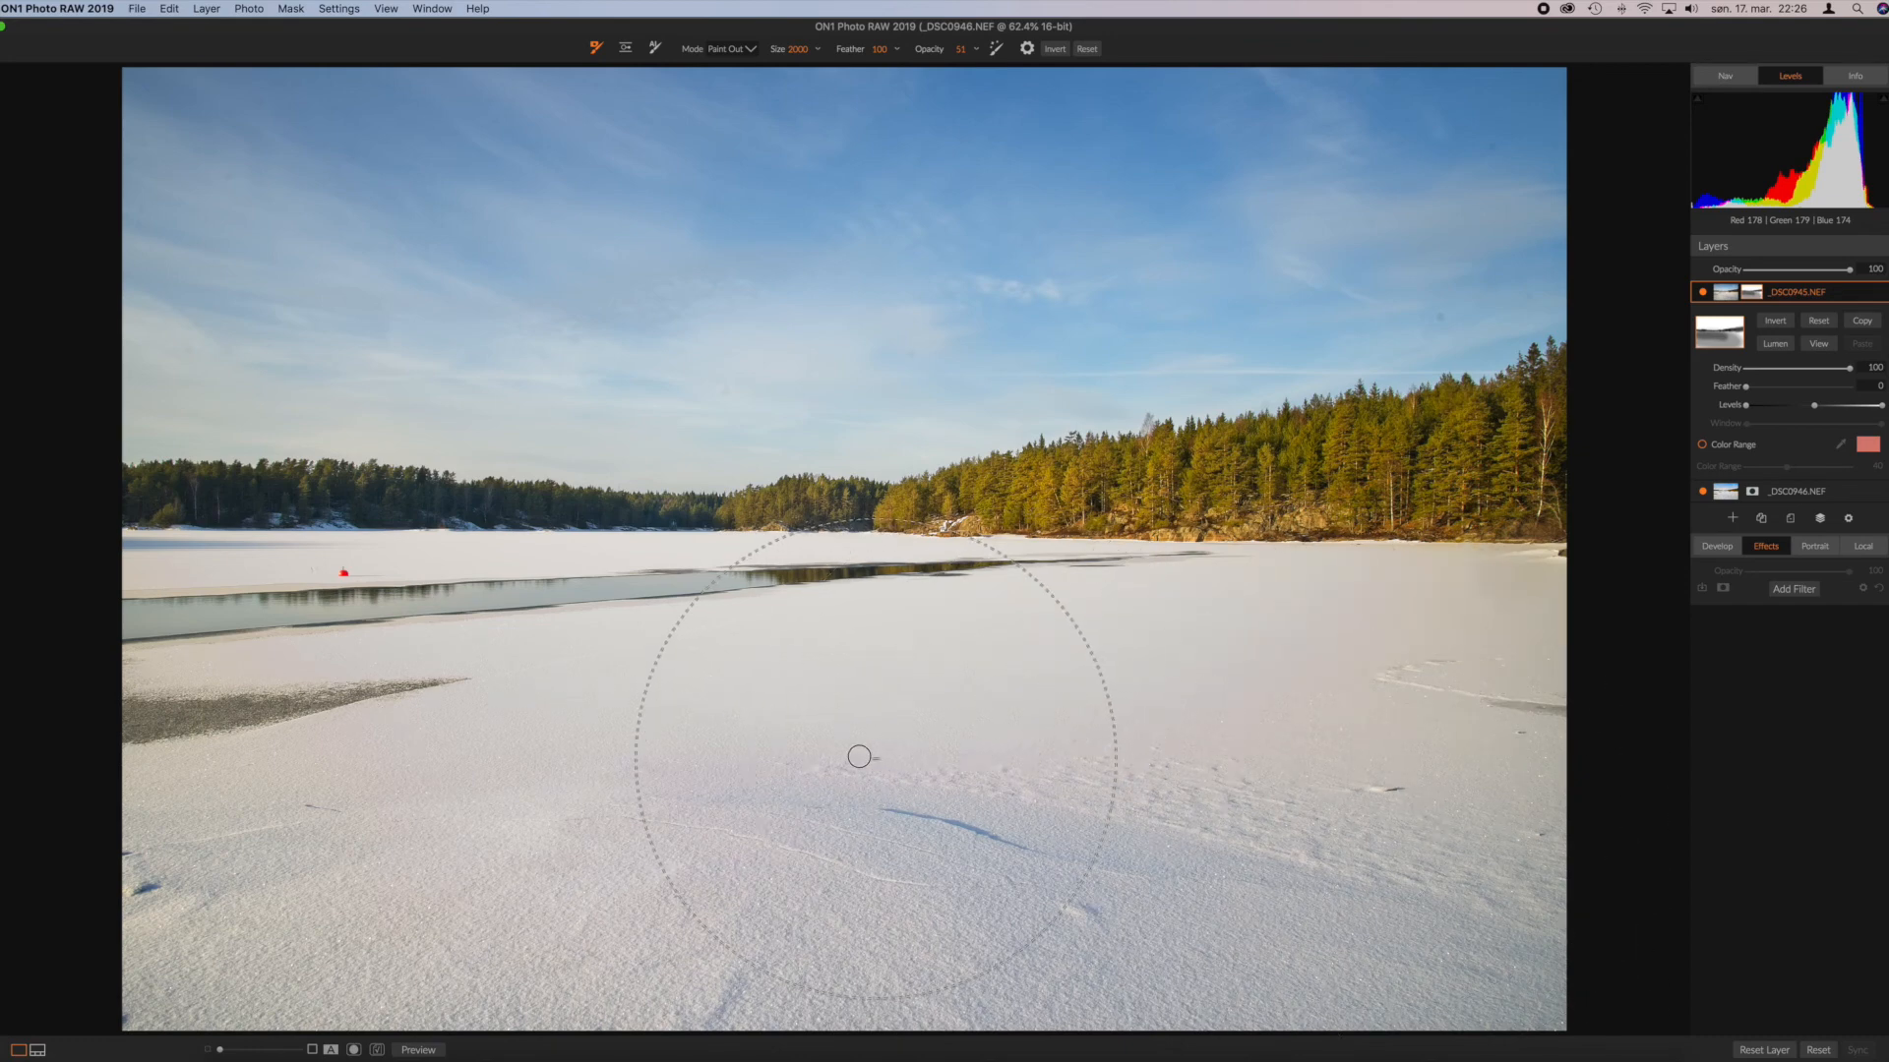
Step: Paint out the remaining foreground snow on the layer mask with the brush reduced to size 800 and 600
key(bracketleft)
key(bracketleft)
key(bracketleft)
key(bracketleft)
key(bracketleft)
key(bracketleft)
key(bracketleft)
key(bracketleft)
key(bracketleft)
key(bracketleft)
key(bracketleft)
key(bracketleft)
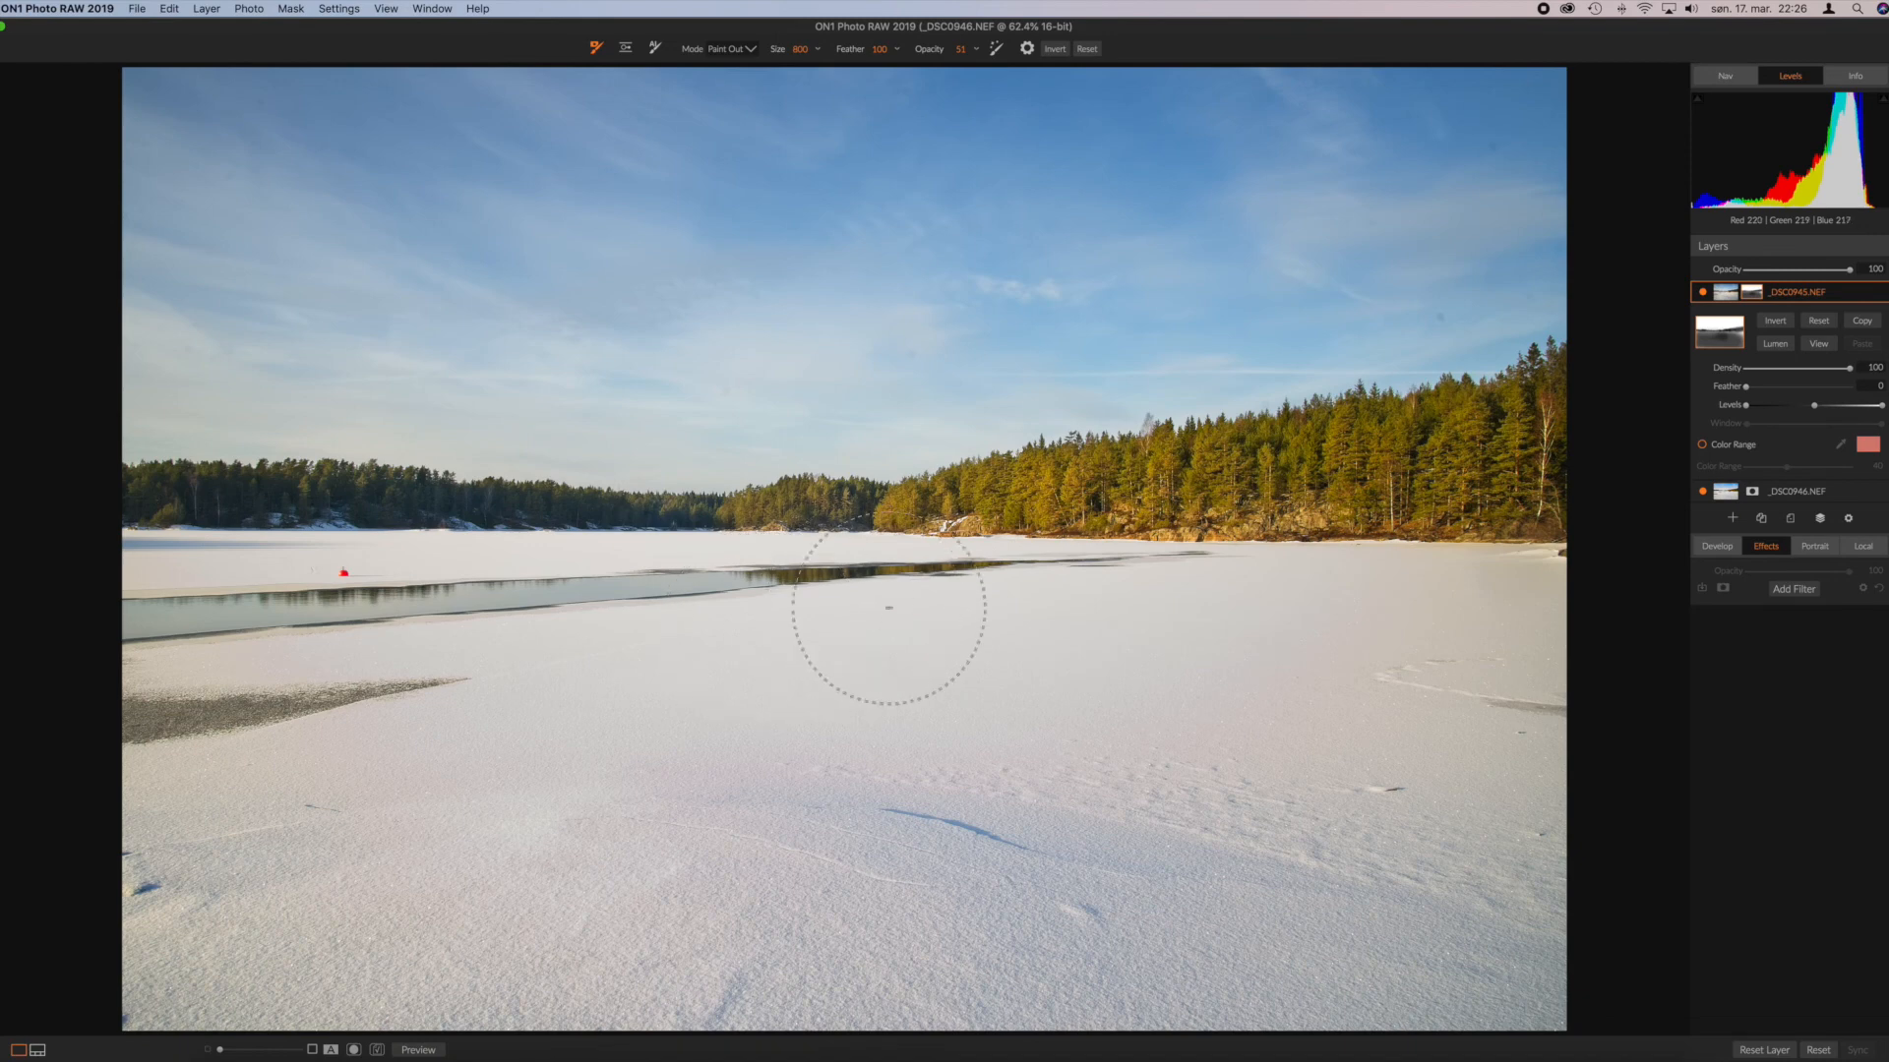
key(bracketleft)
key(bracketleft)
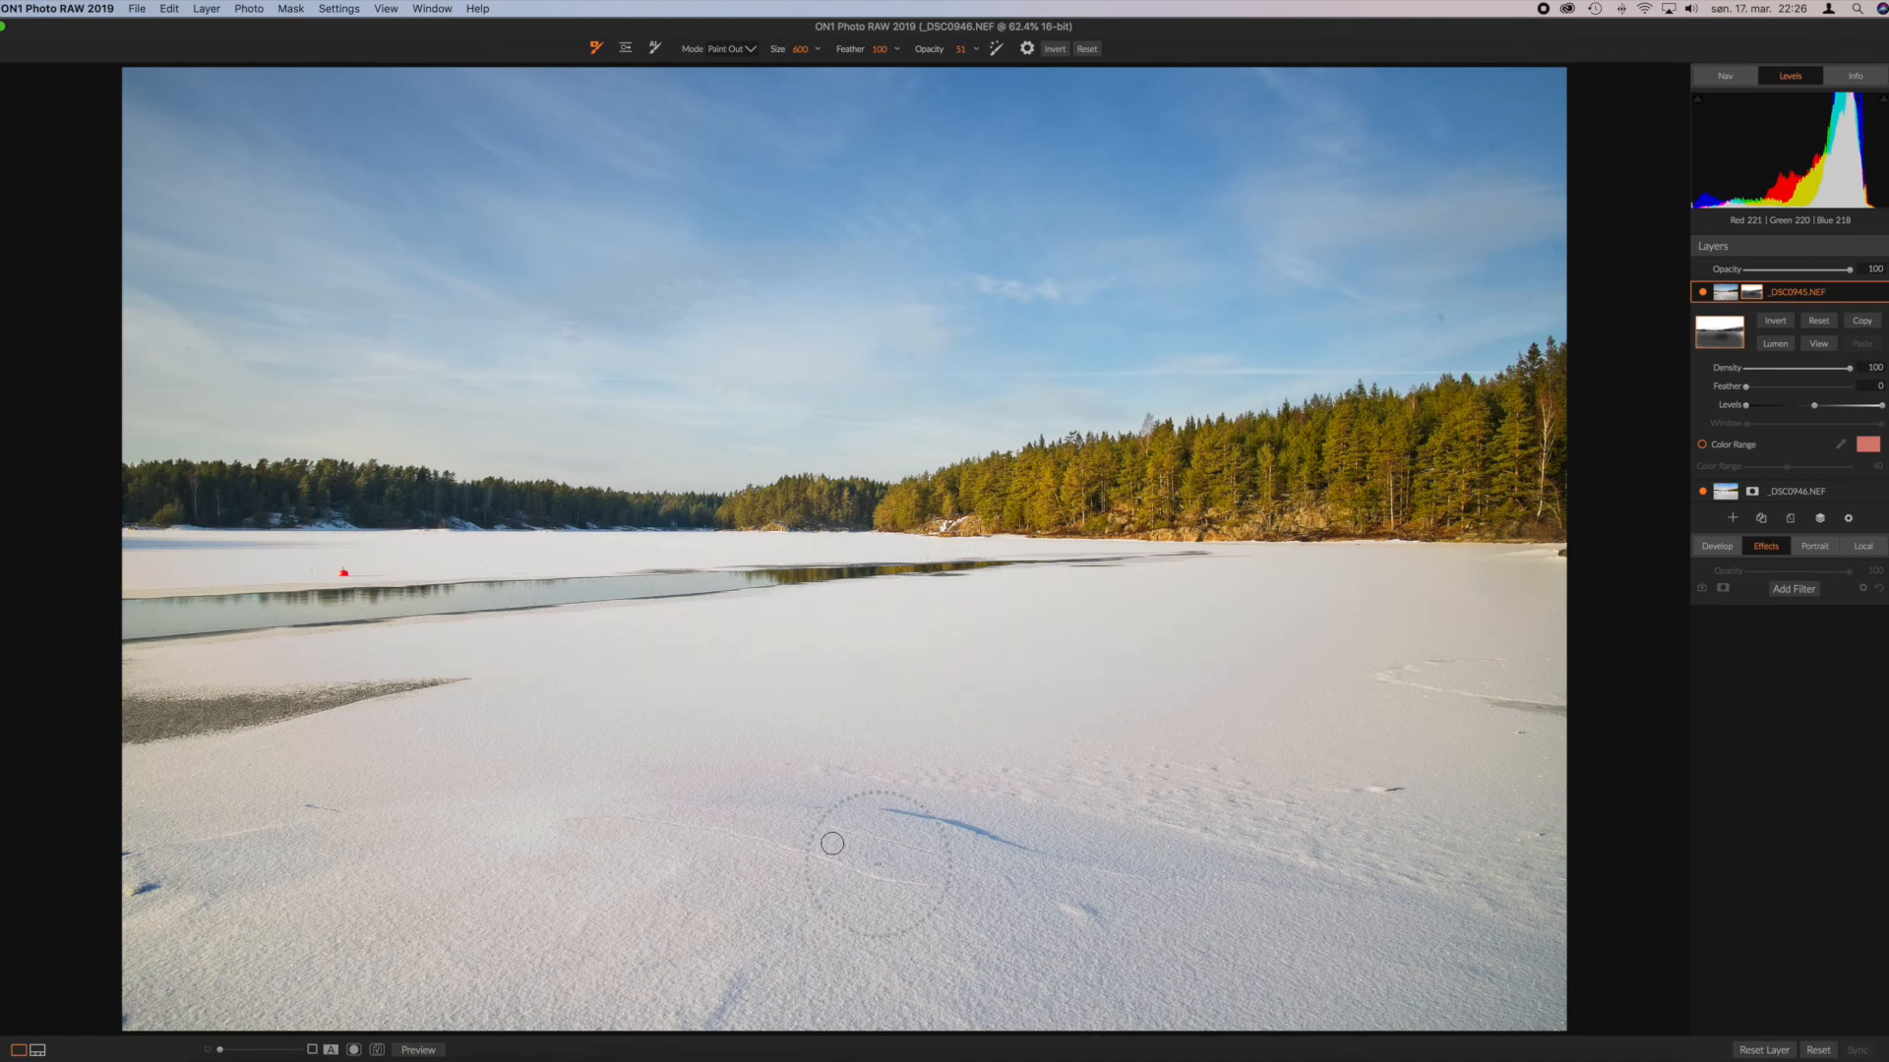
drag(1590, 952, 1658, 972)
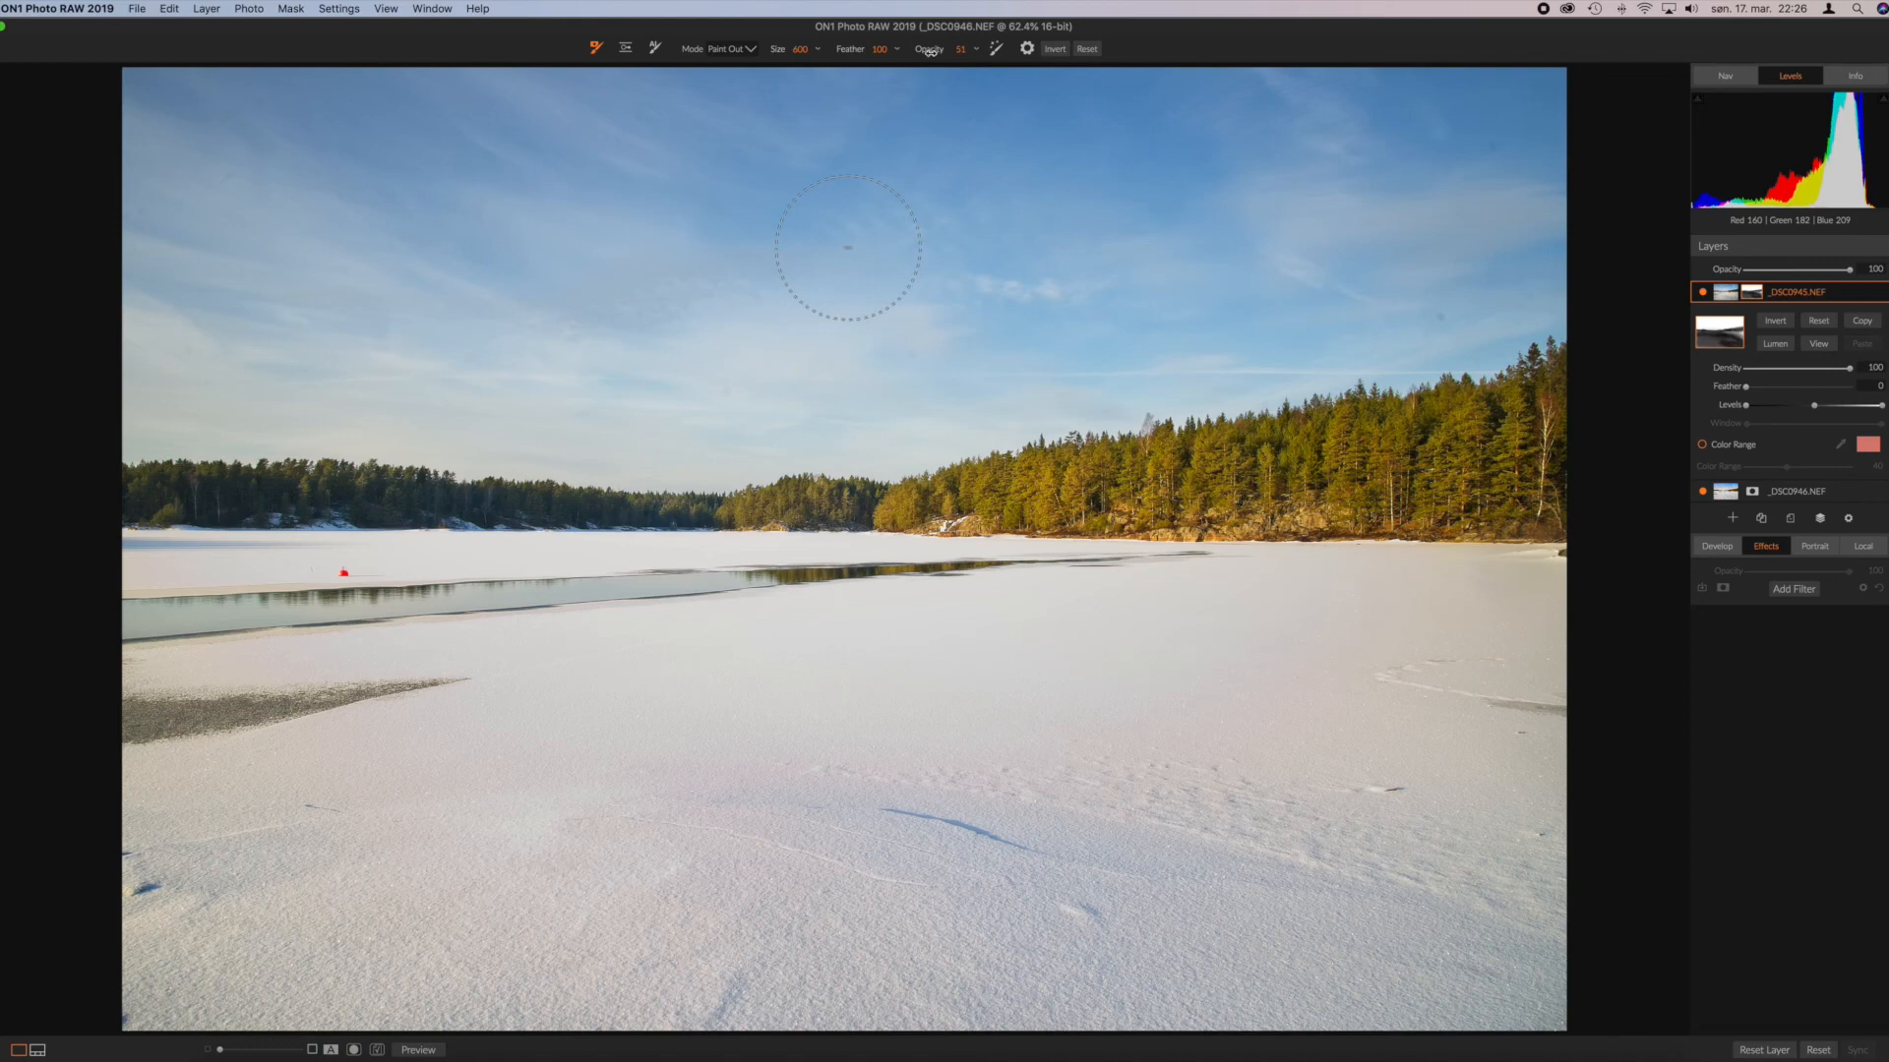
Step: Paint out the snow along the open water with a size 350 brush at opacity 61, and enlarge the brush to size 1000
mouse_move(1525, 637)
mouse_down()
mouse_move(860, 636)
mouse_move(618, 602)
mouse_move(544, 623)
mouse_up()
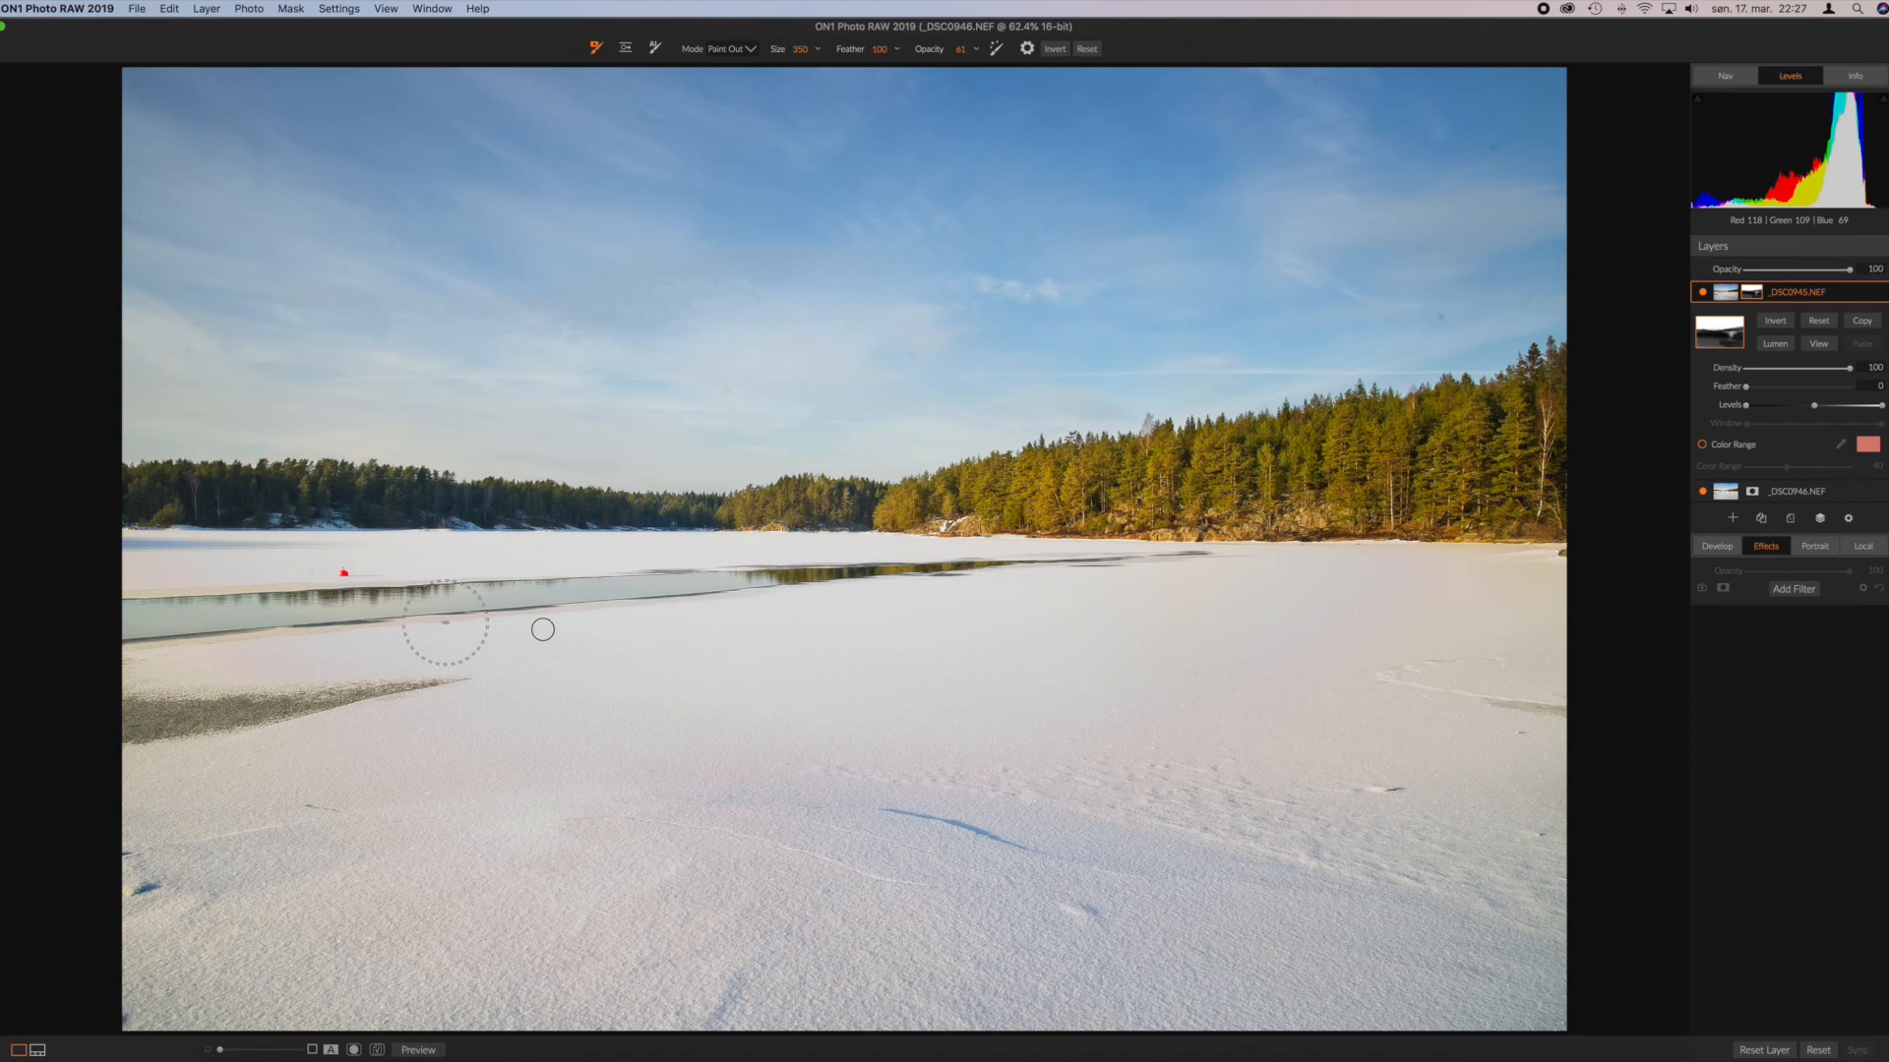
scroll(150, 730, up, 9)
scroll(150, 730, up, 4)
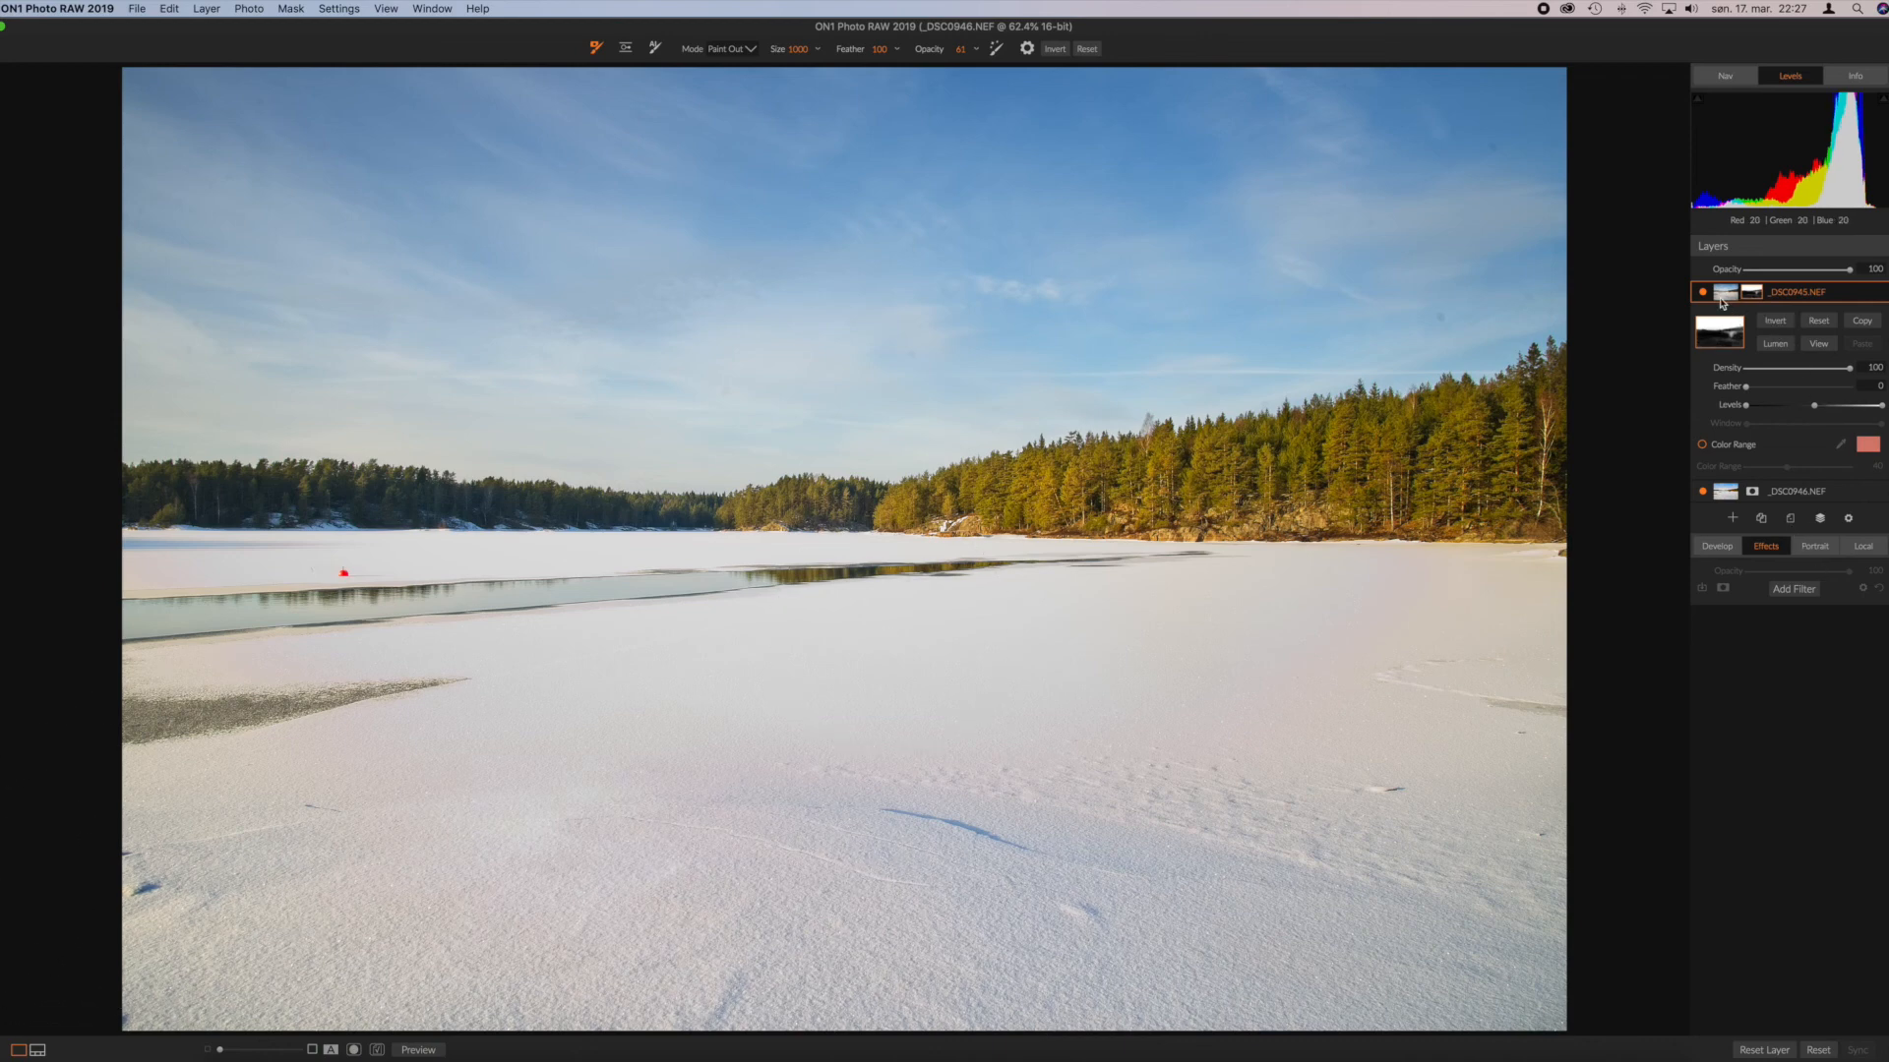
Step: Hide and show the _DSC0946.NEF layer, and do the same with the _DSC0945.NEF layer, to compare what each contributes
click(1704, 492)
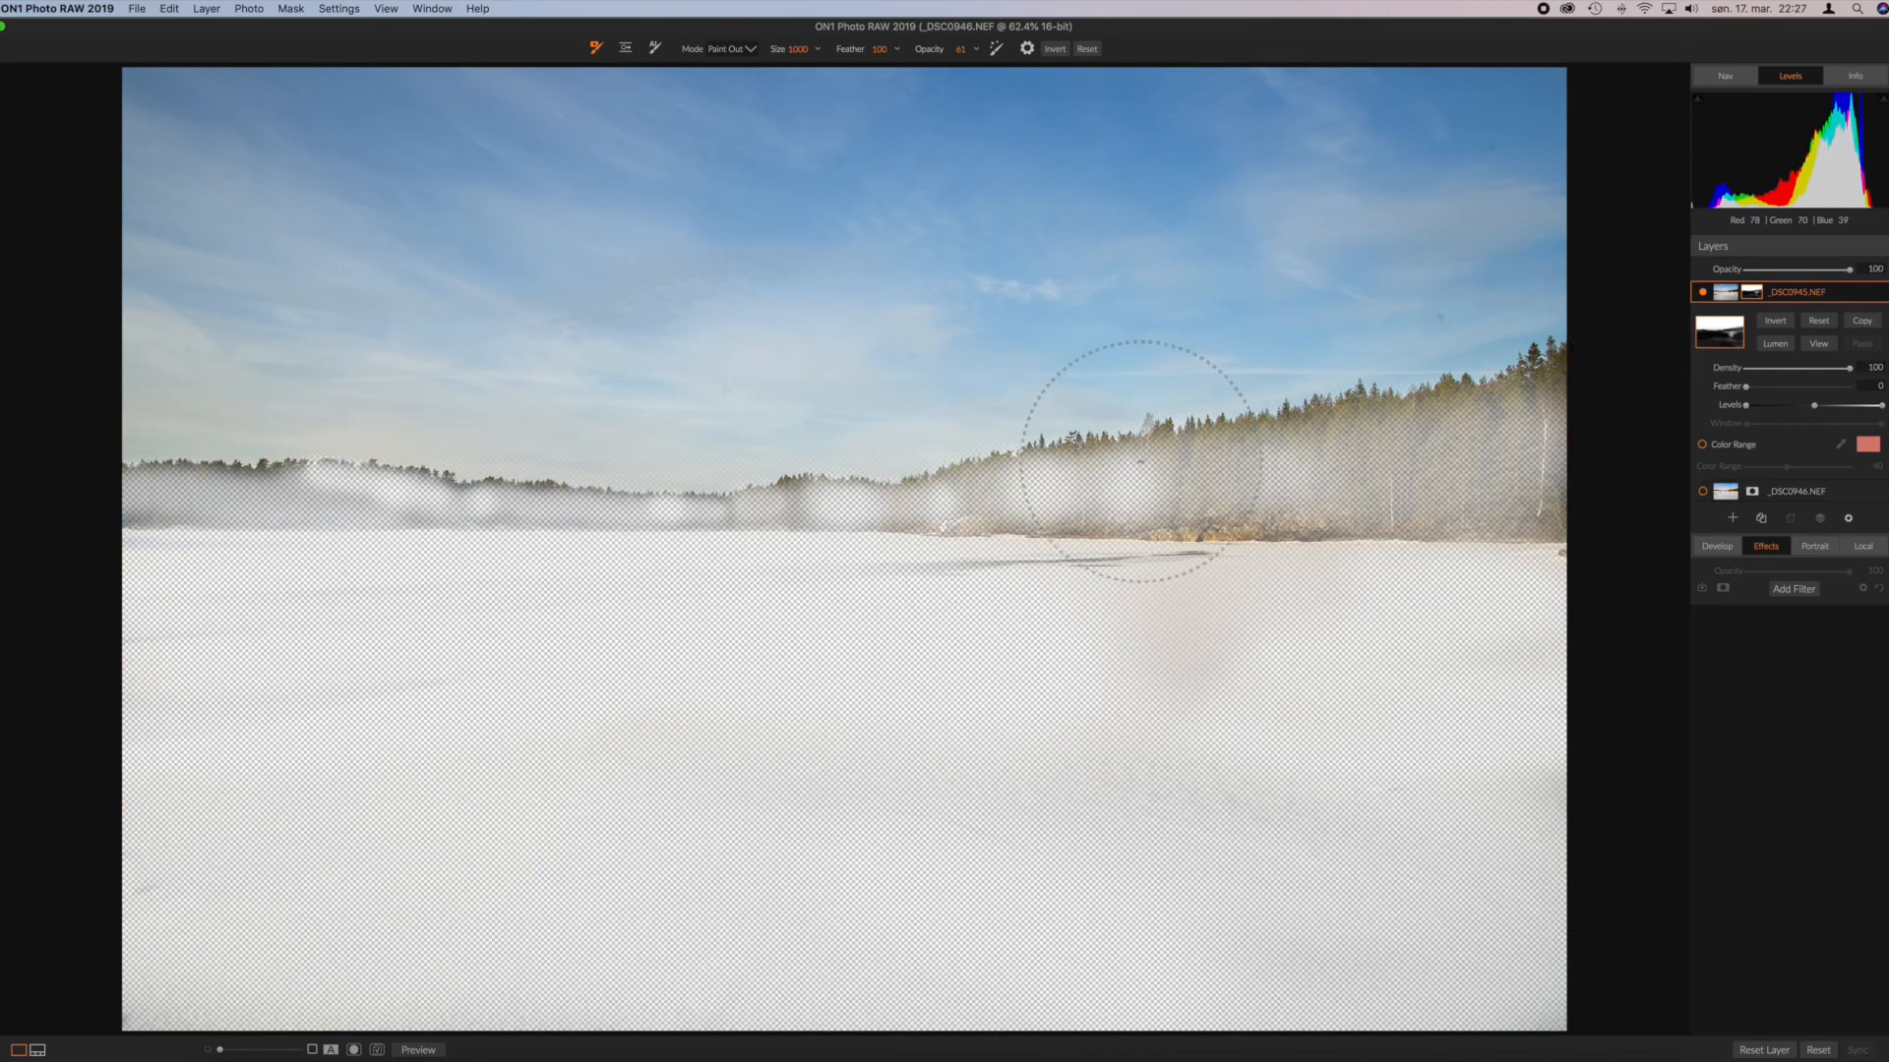
click(1705, 490)
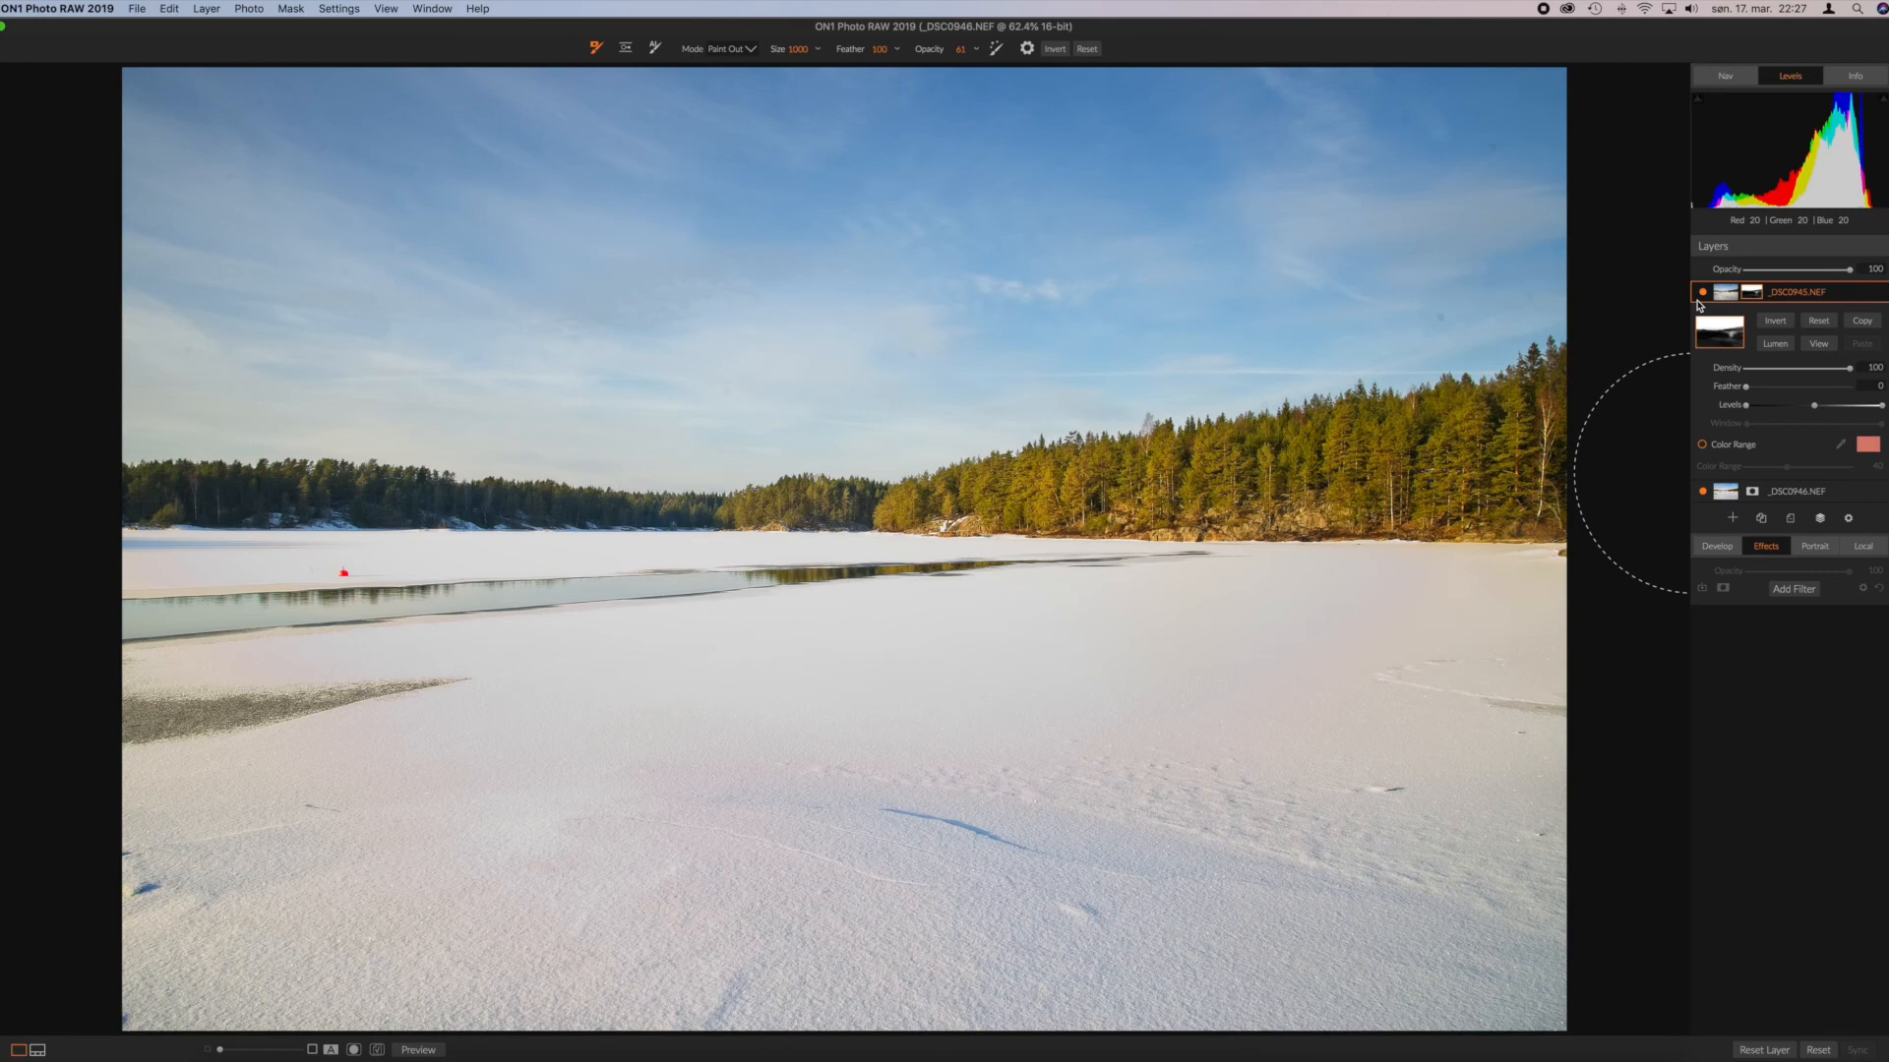
click(1702, 292)
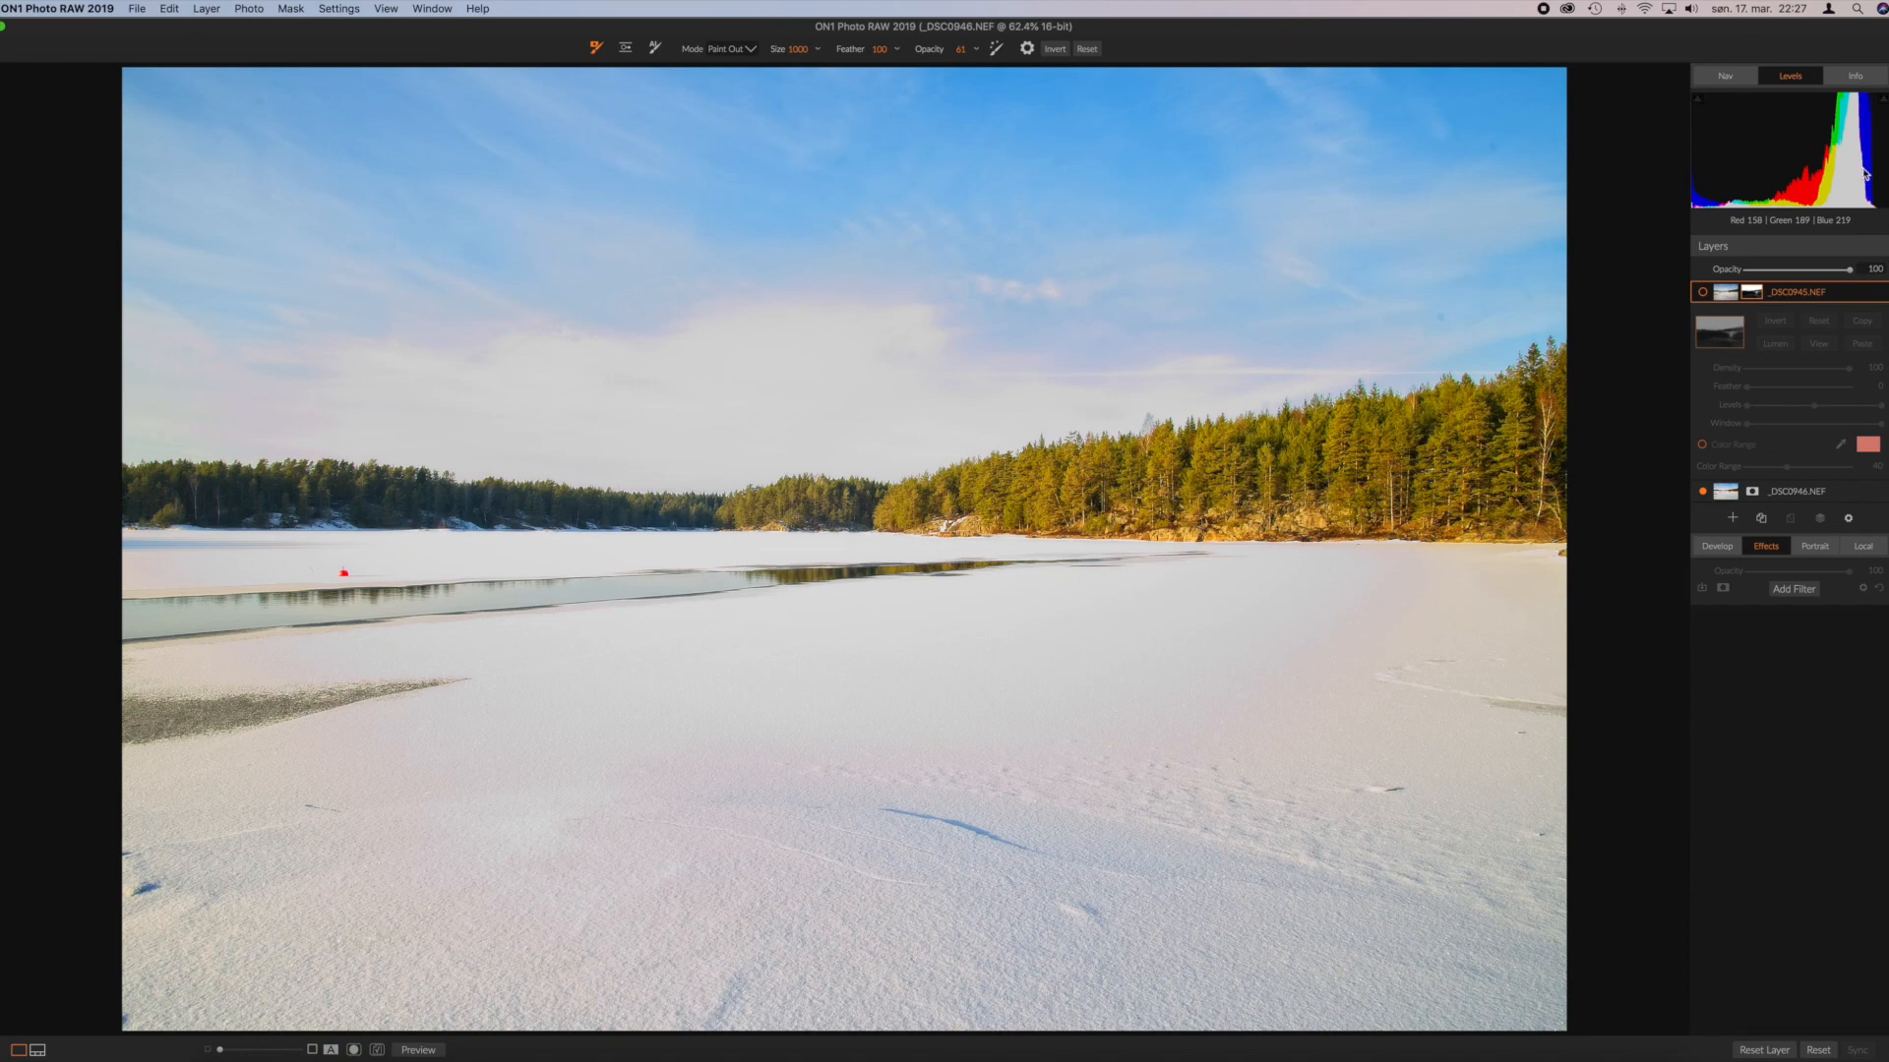
click(1703, 292)
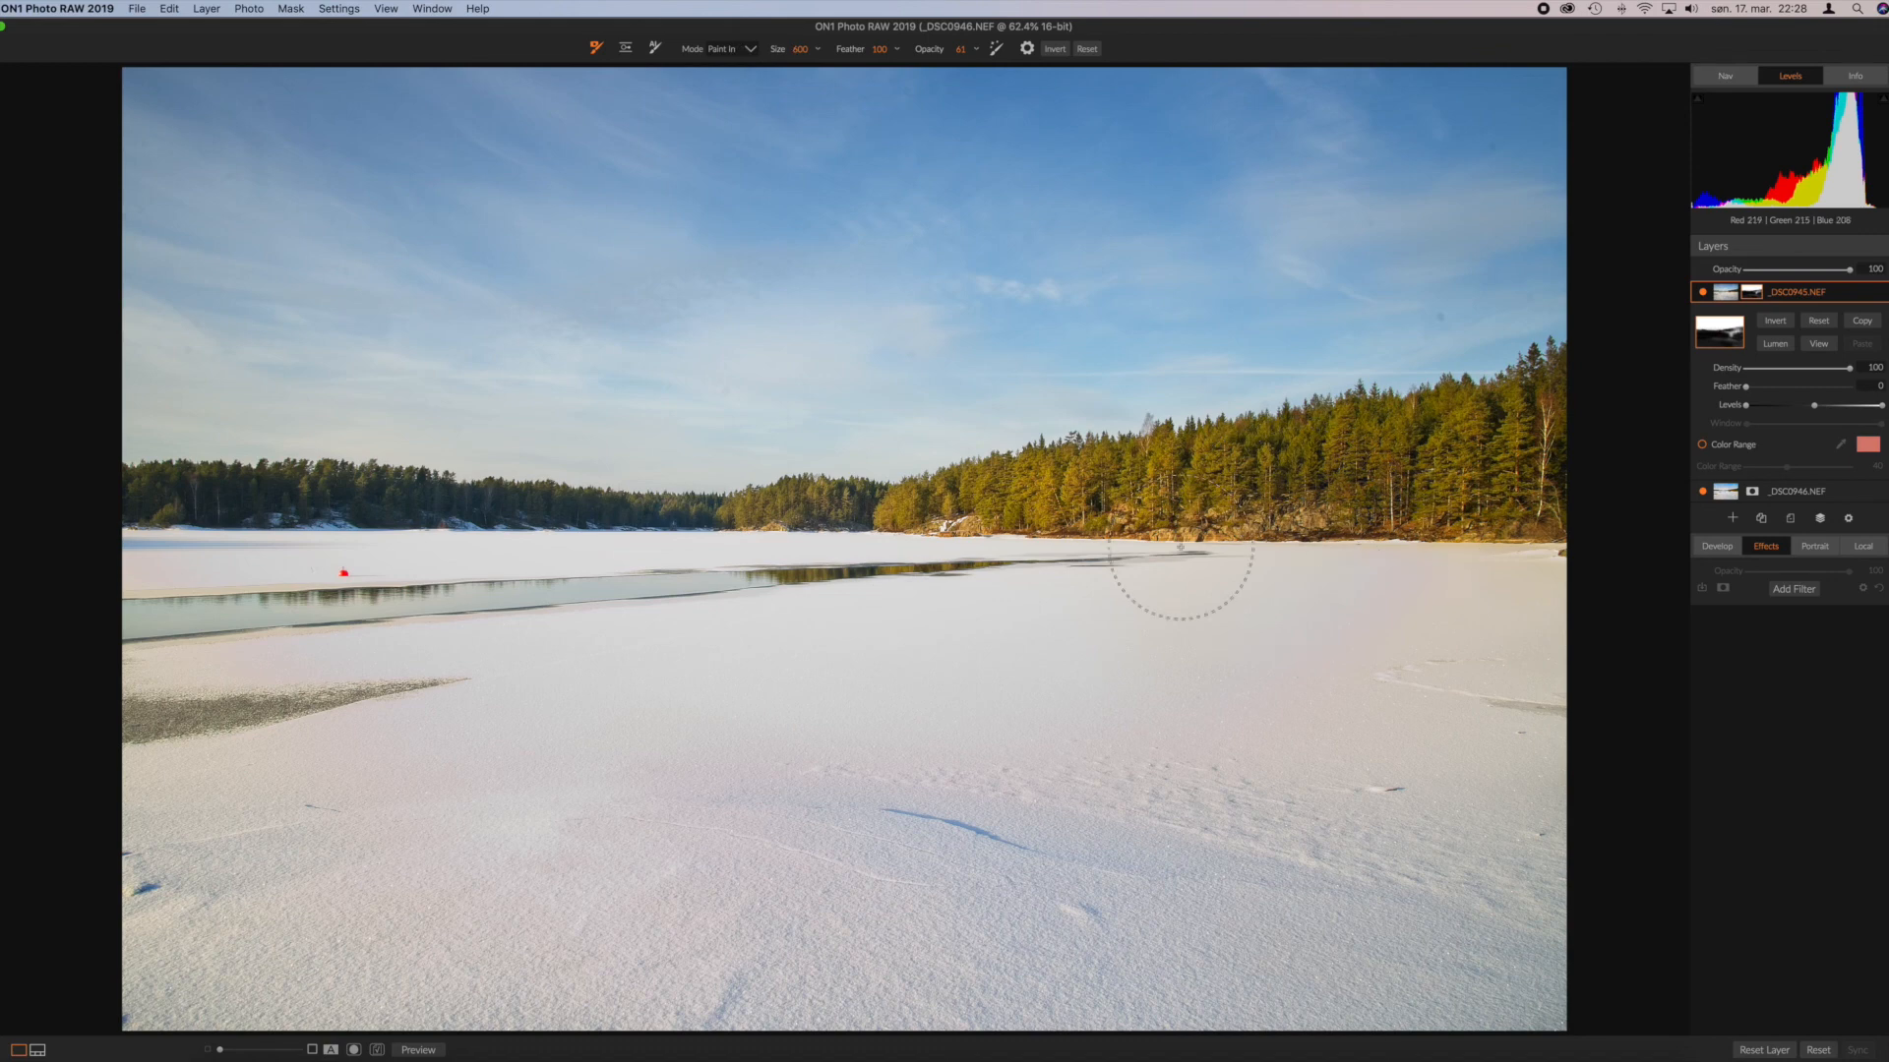
Step: Paint the _DSC0945.NEF layer back in along the forest shoreline on its mask, reducing the Paint In brush from size 350 to 175
key(bracketleft)
key(bracketleft)
key(bracketleft)
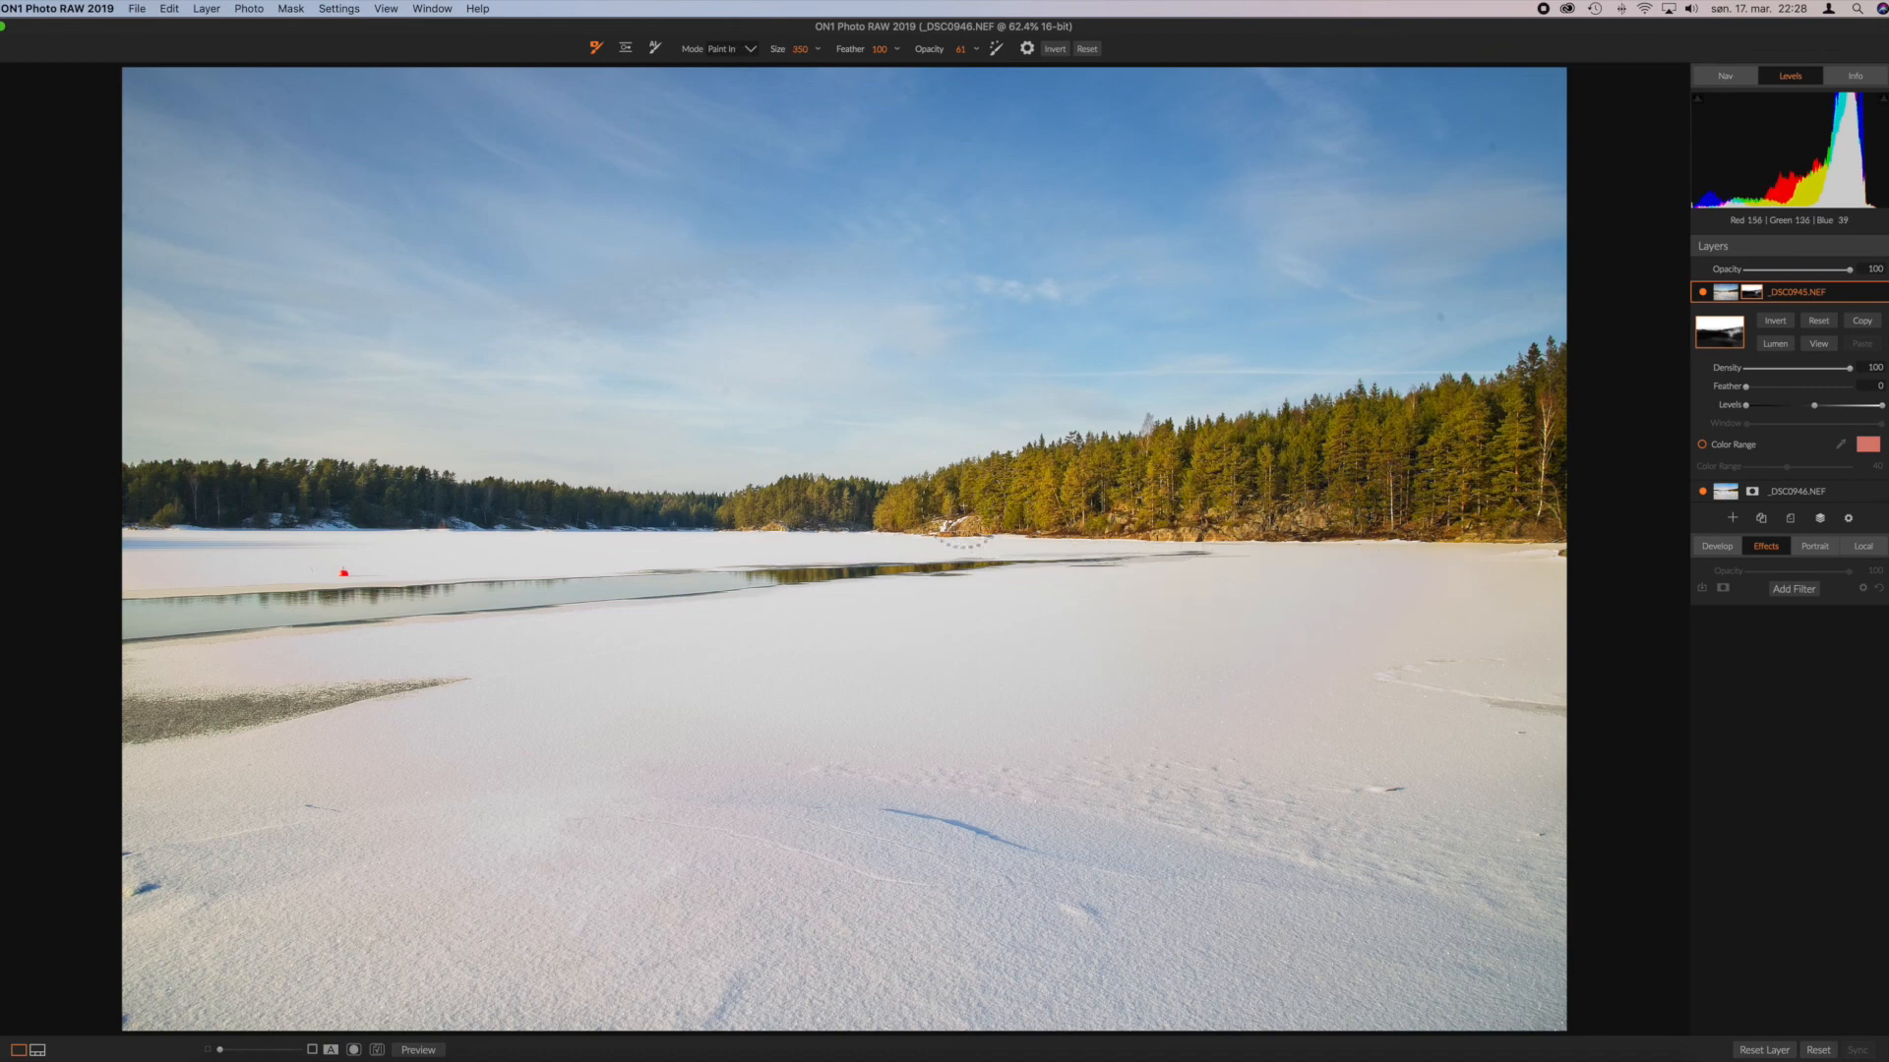
key(bracketleft)
key(bracketleft)
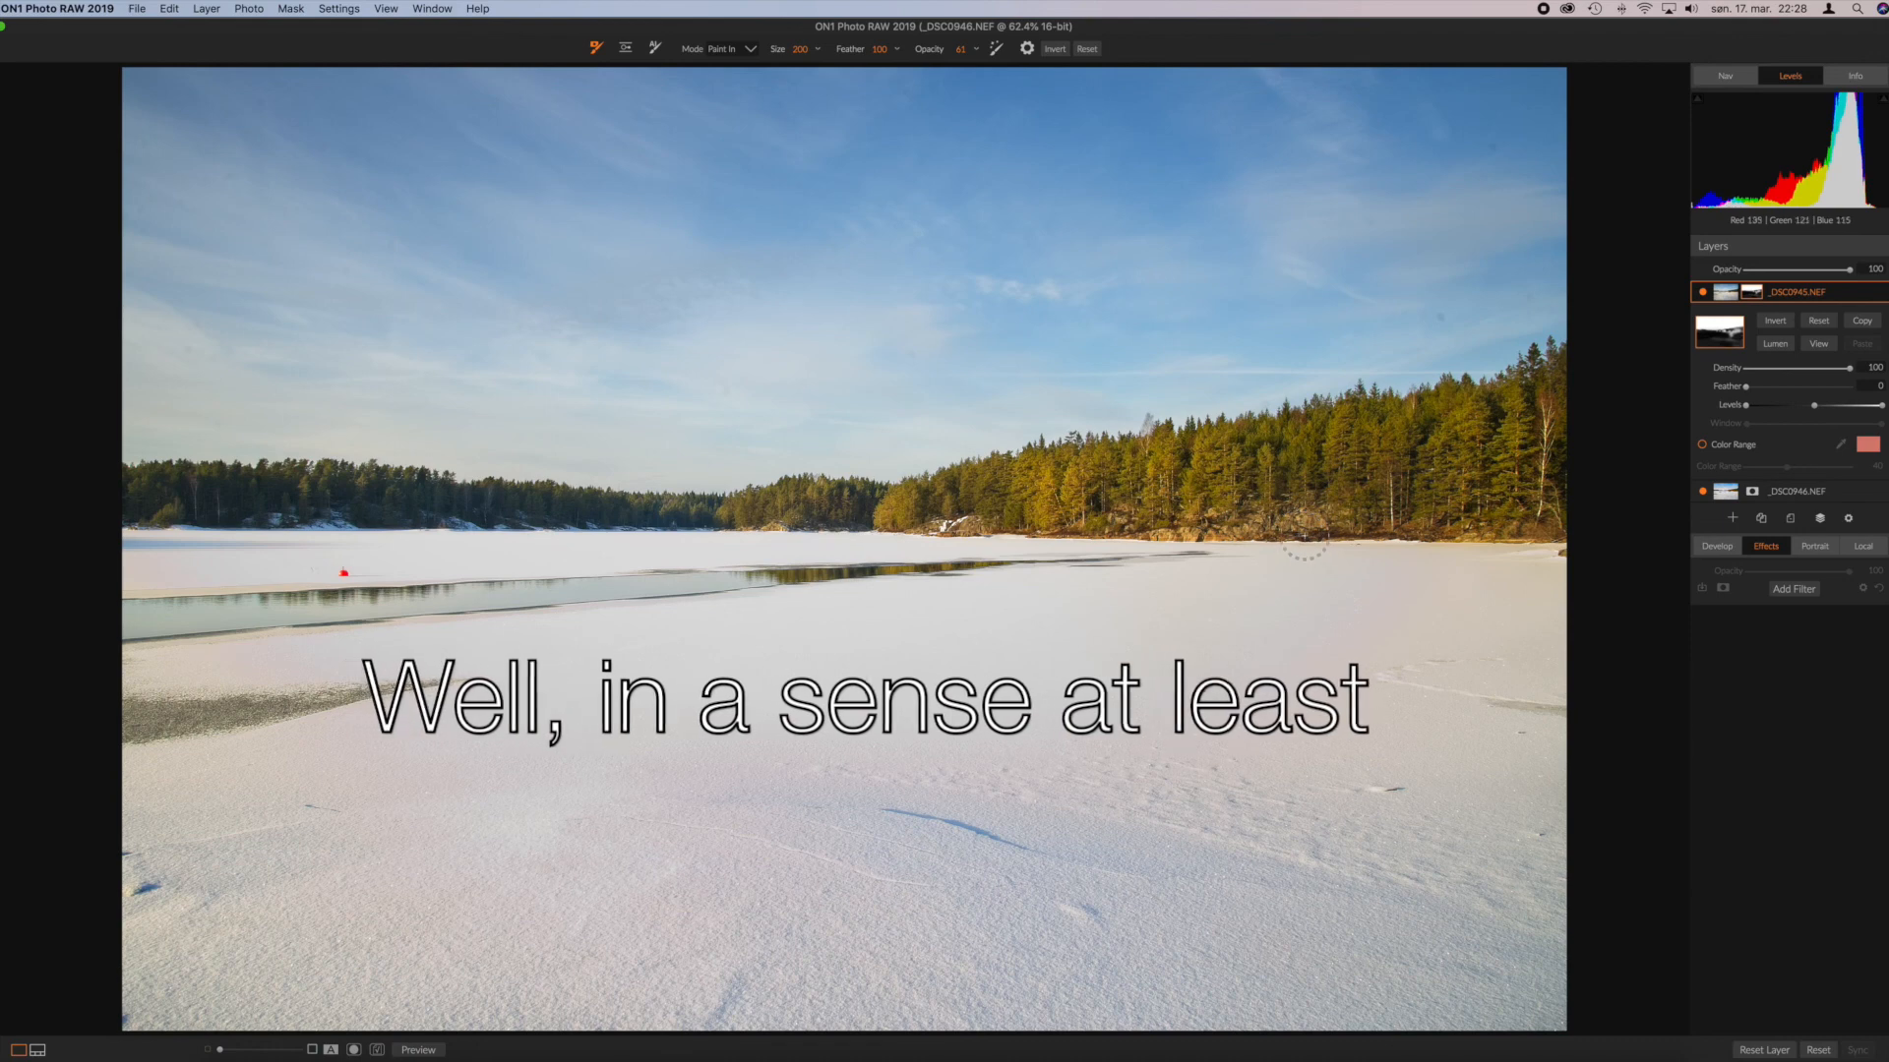
key(x)
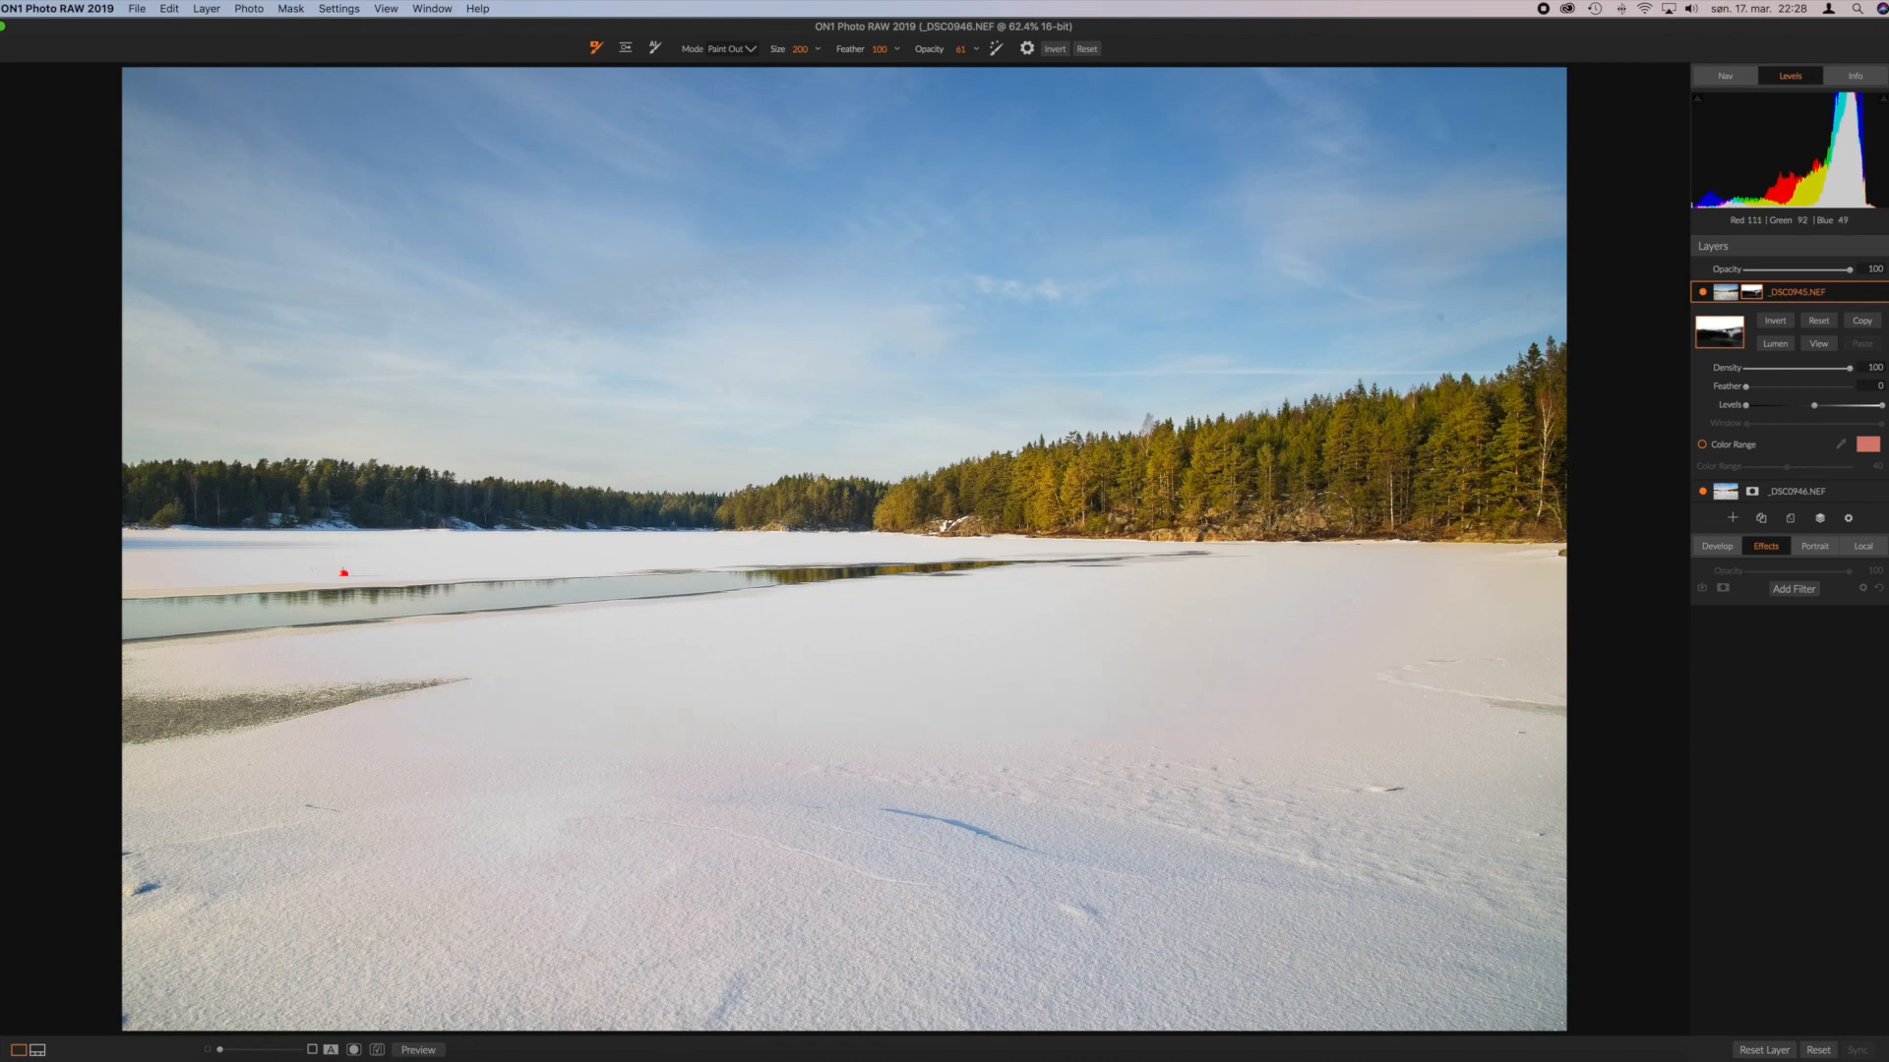
key(bracketleft)
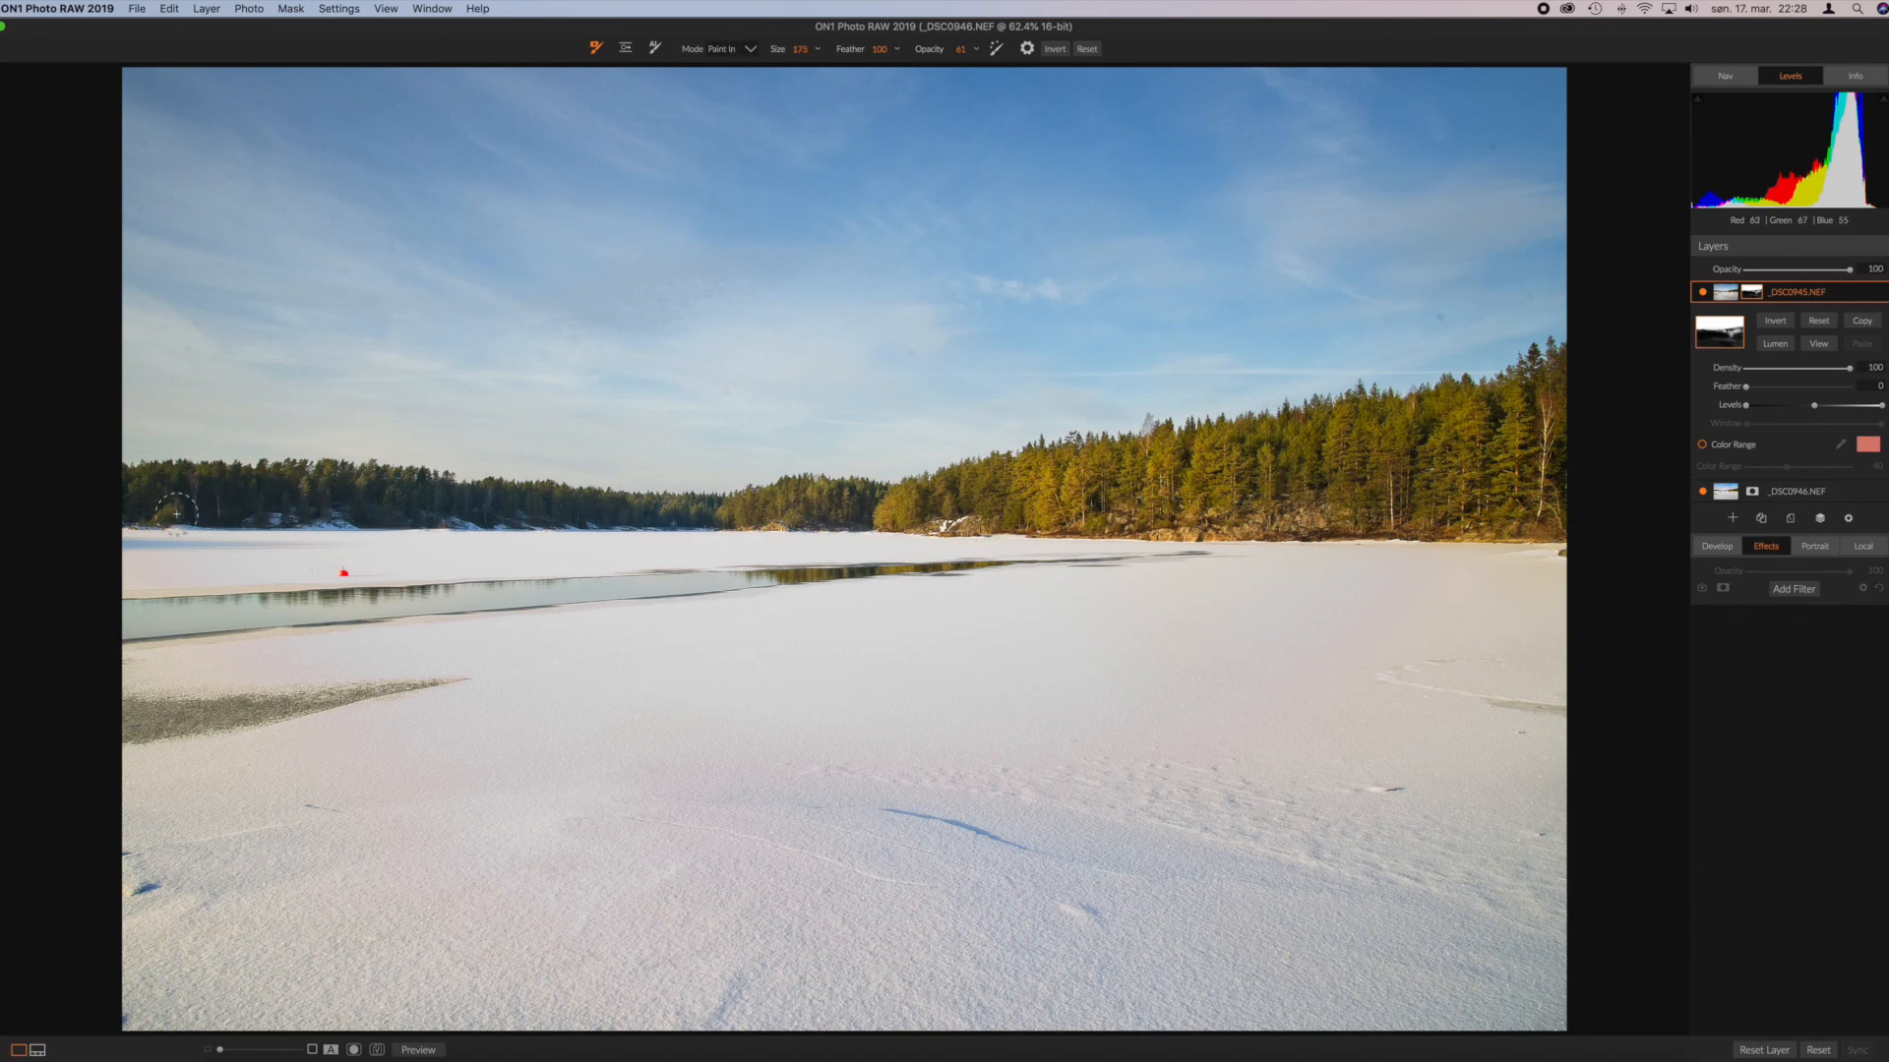